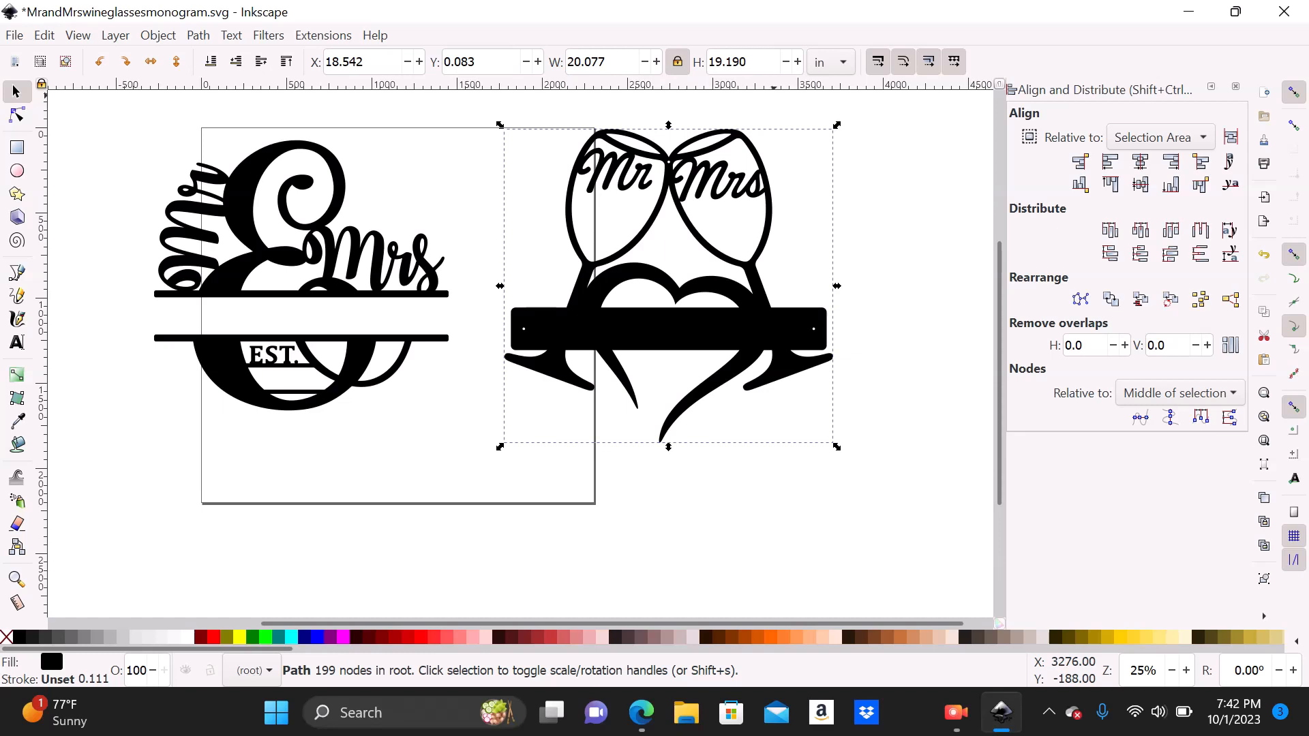
Step: Unlock the width-height ratio and set the wine-glasses design's height to 20.077 in
{"action": "left_click", "coordinate": [677, 61]}
{"action": "left_click", "coordinate": [913, 278]}
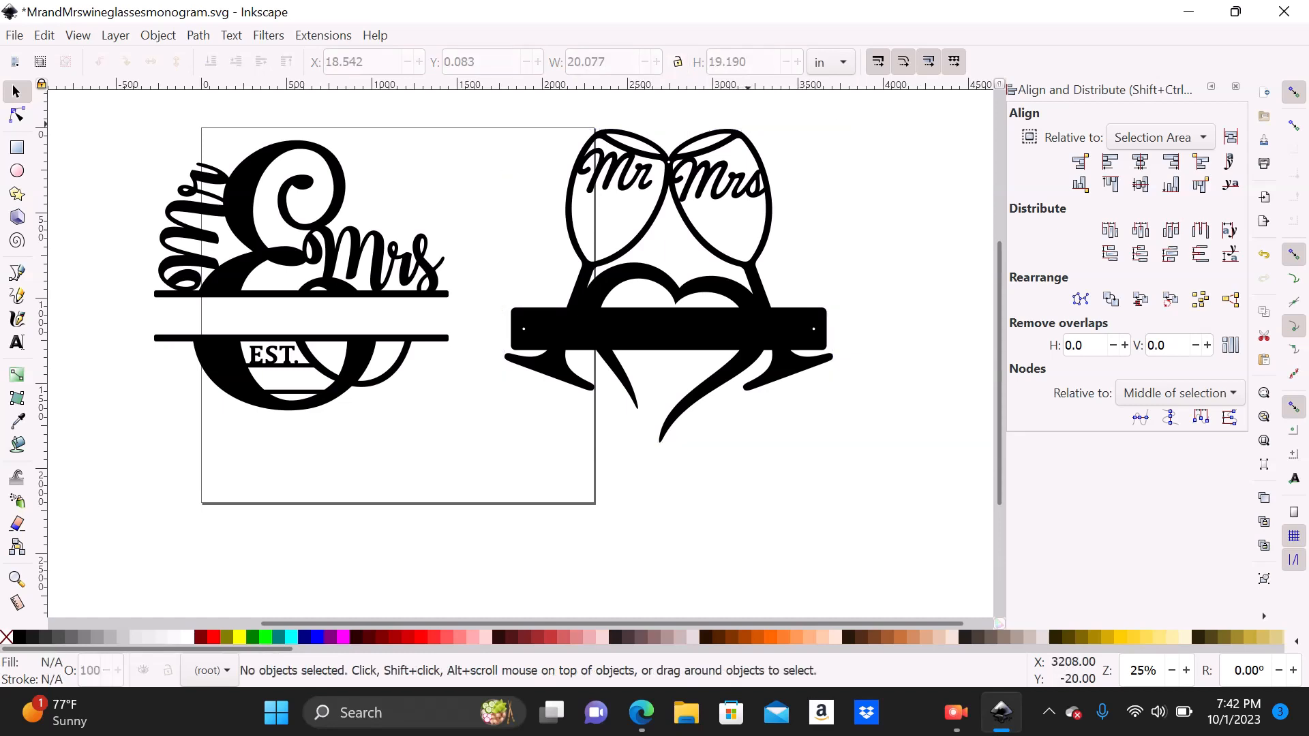
{"action": "left_click", "coordinate": [748, 151]}
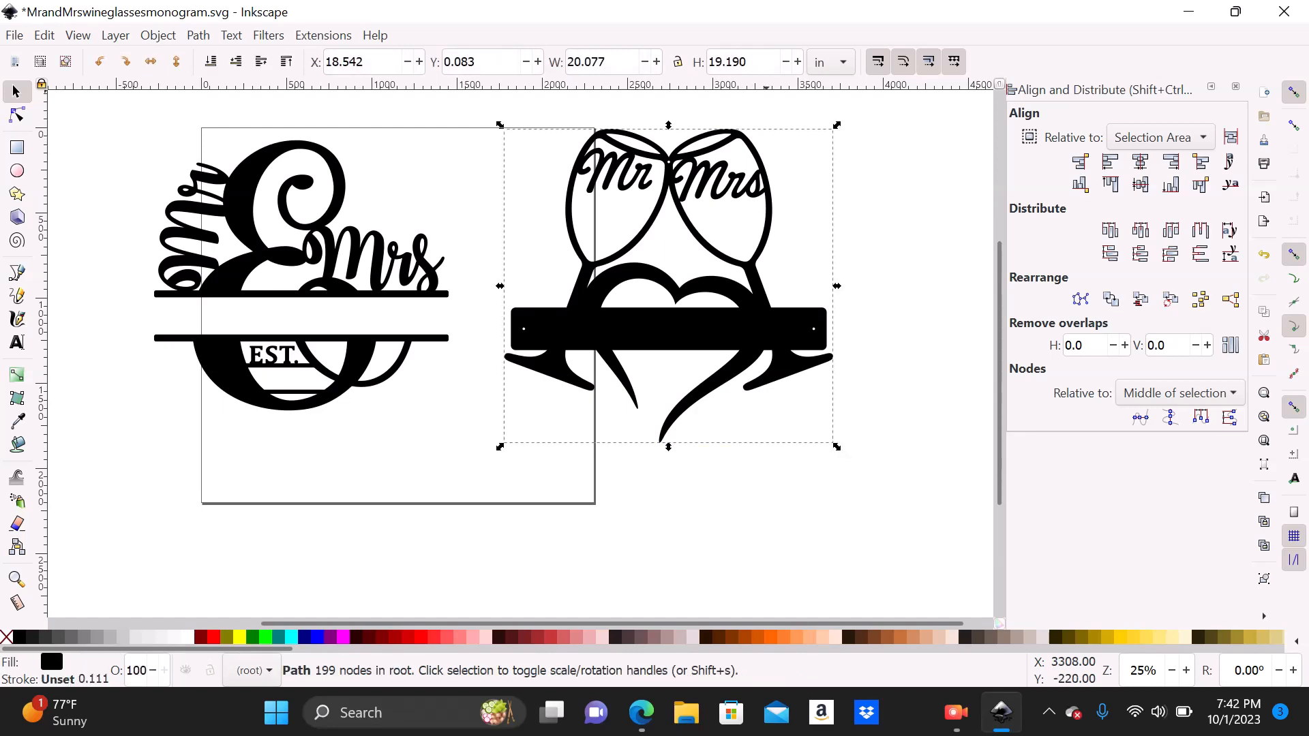
{"action": "left_click", "coordinate": [761, 61]}
{"action": "key", "text": "BackSpace"}
{"action": "key", "text": "BackSpace"}
{"action": "key", "text": "BackSpace"}
{"action": "key", "text": "BackSpace"}
{"action": "key", "text": "BackSpace"}
{"action": "key", "text": "BackSpace"}
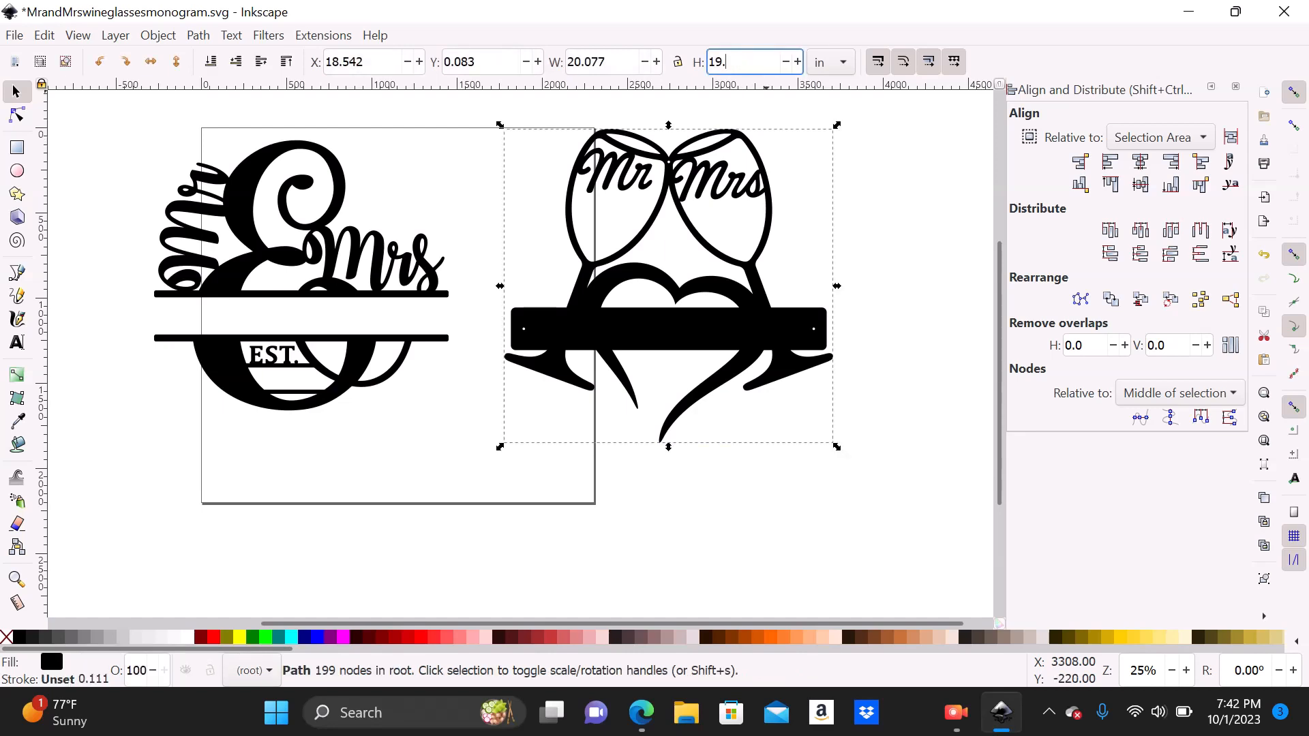
{"action": "type", "text": "20"}
{"action": "type", "text": ",077"}
{"action": "key", "text": "BackSpace"}
{"action": "key", "text": "BackSpace"}
{"action": "key", "text": "BackSpace"}
{"action": "key", "text": "BackSpace"}
{"action": "type", "text": ".077"}
{"action": "key", "text": "Return"}
{"action": "key", "text": "Escape"}
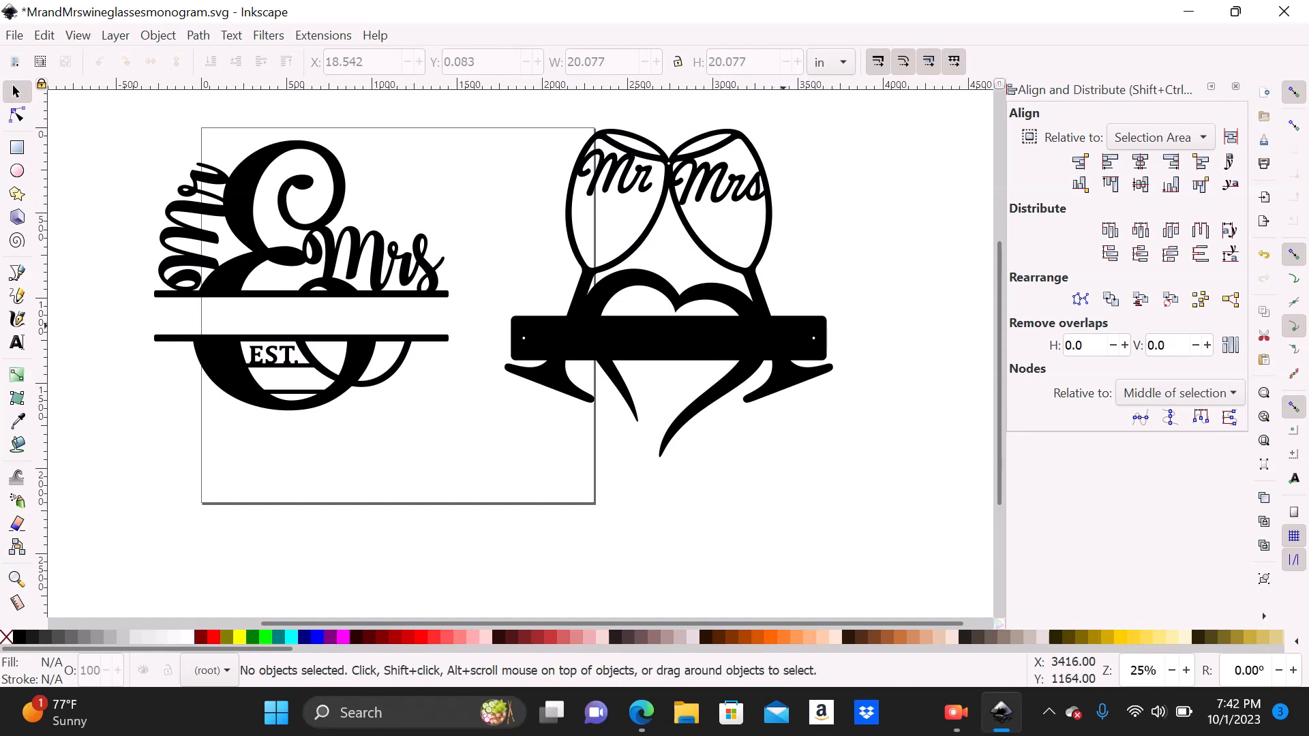
Step: Lock the width-height ratio and scale the wine-glasses design proportionally to about 20.49 in wide
{"action": "left_click", "coordinate": [784, 326]}
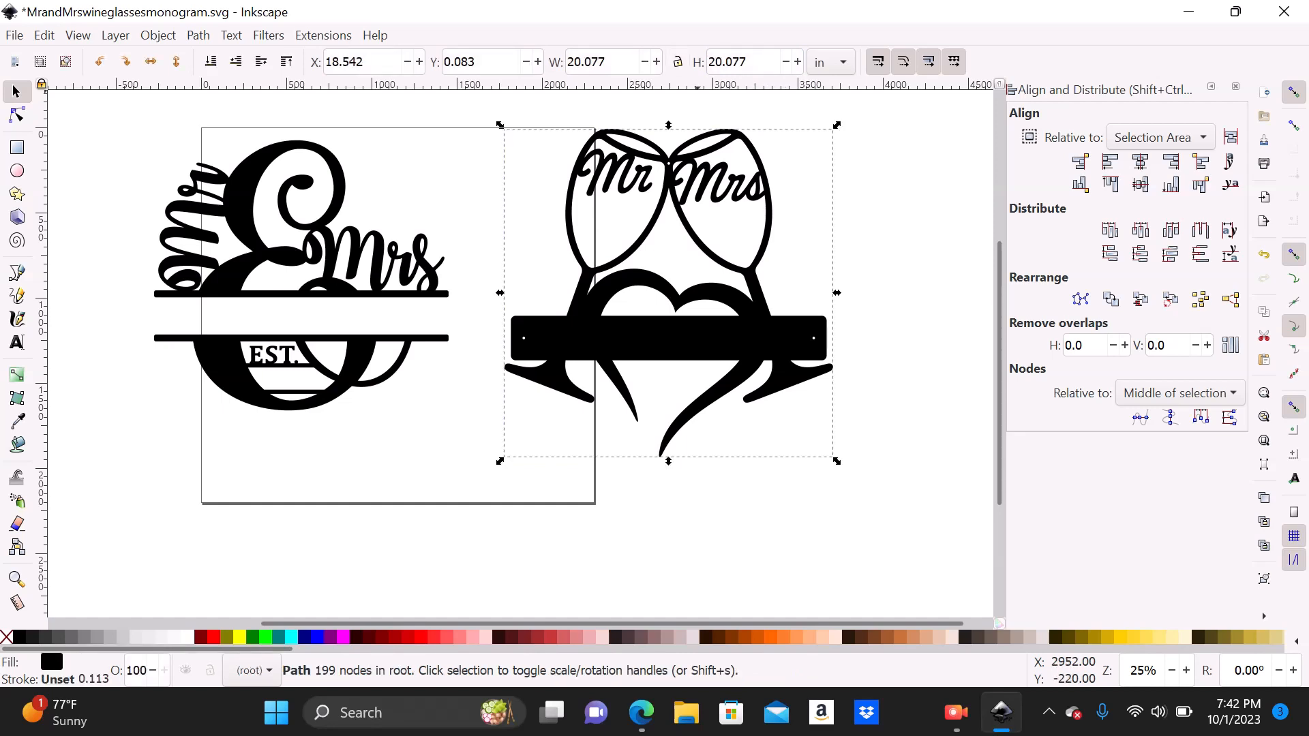
{"action": "left_click", "coordinate": [677, 62]}
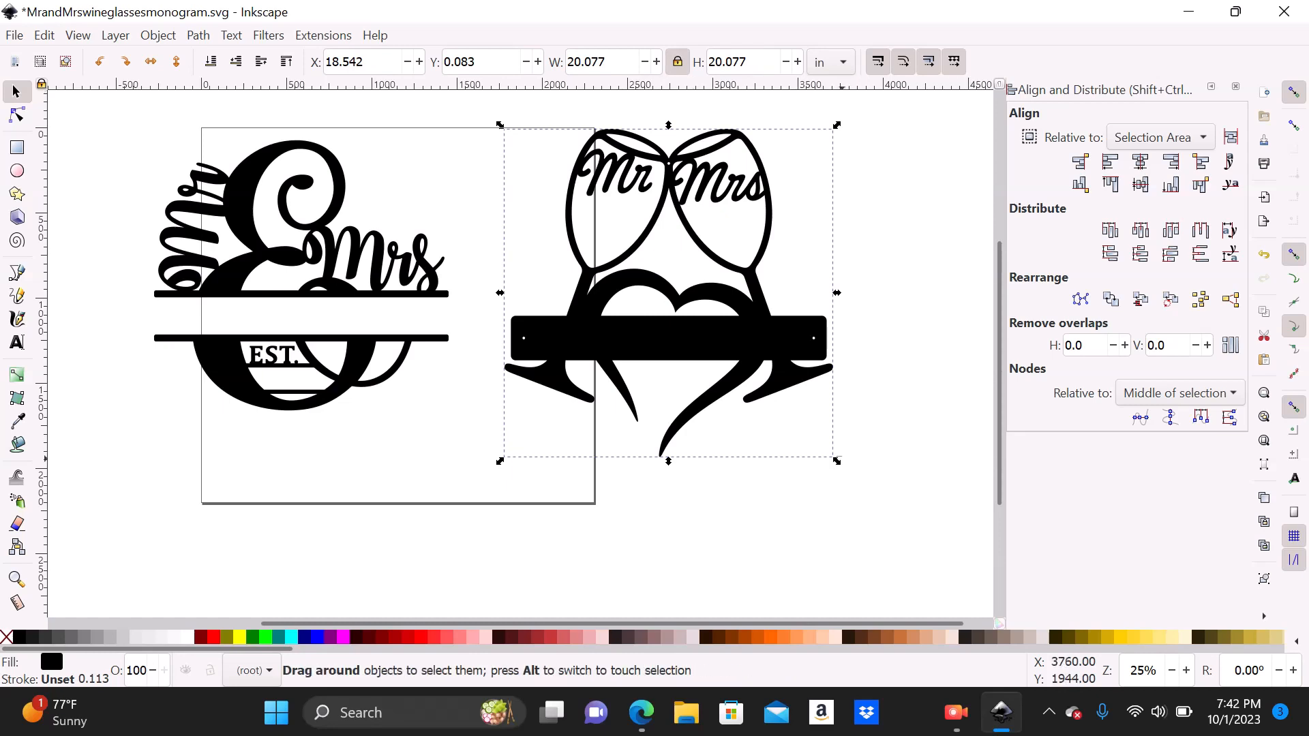
{"action": "left_click_drag", "start_coordinate": [842, 458], "coordinate": [874, 486]}
{"action": "left_click", "coordinate": [799, 381]}
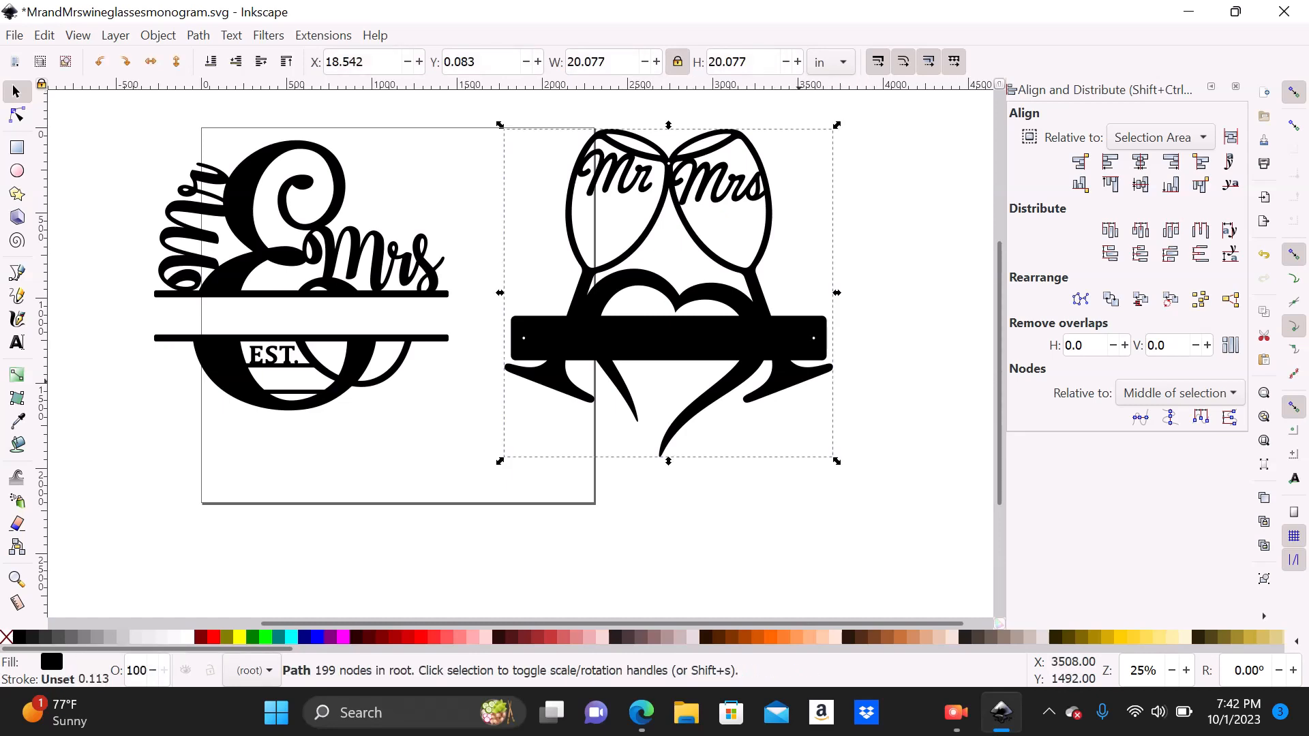
{"action": "left_click_drag", "start_coordinate": [838, 460], "coordinate": [893, 516]}
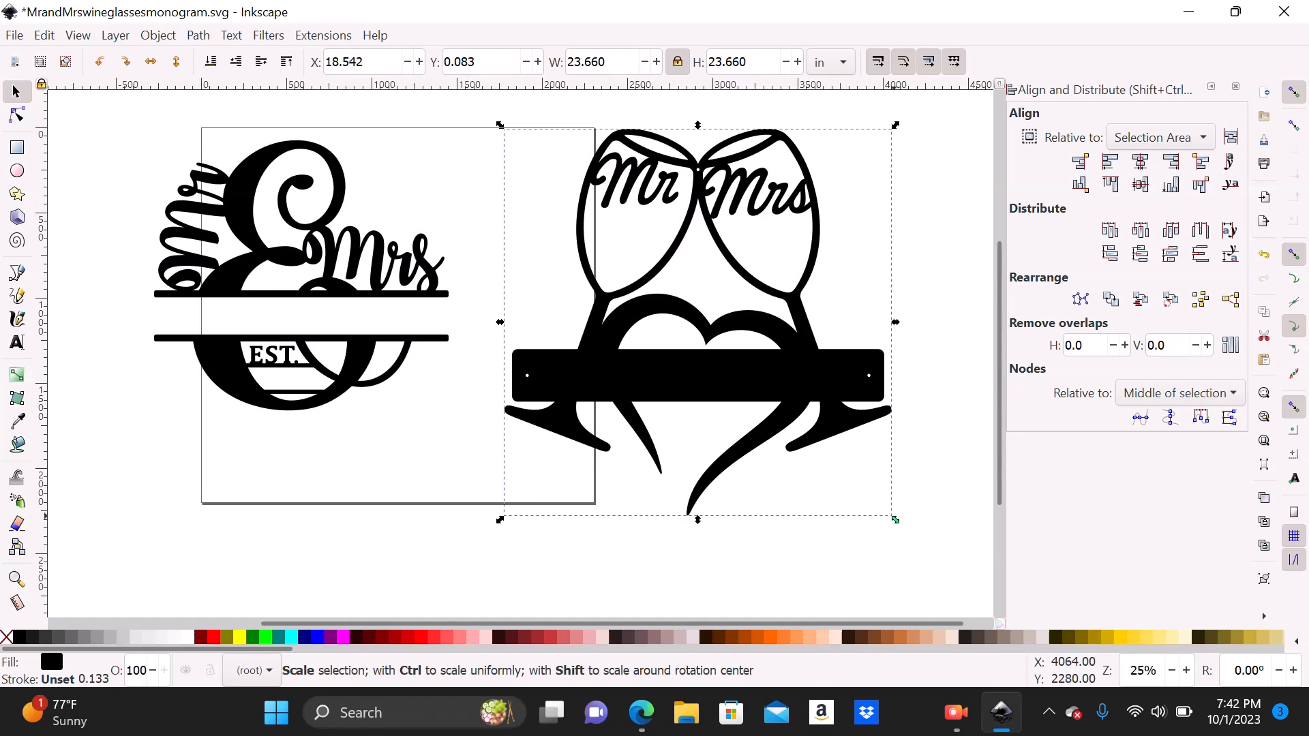
{"action": "left_click_drag", "start_coordinate": [895, 519], "coordinate": [861, 470]}
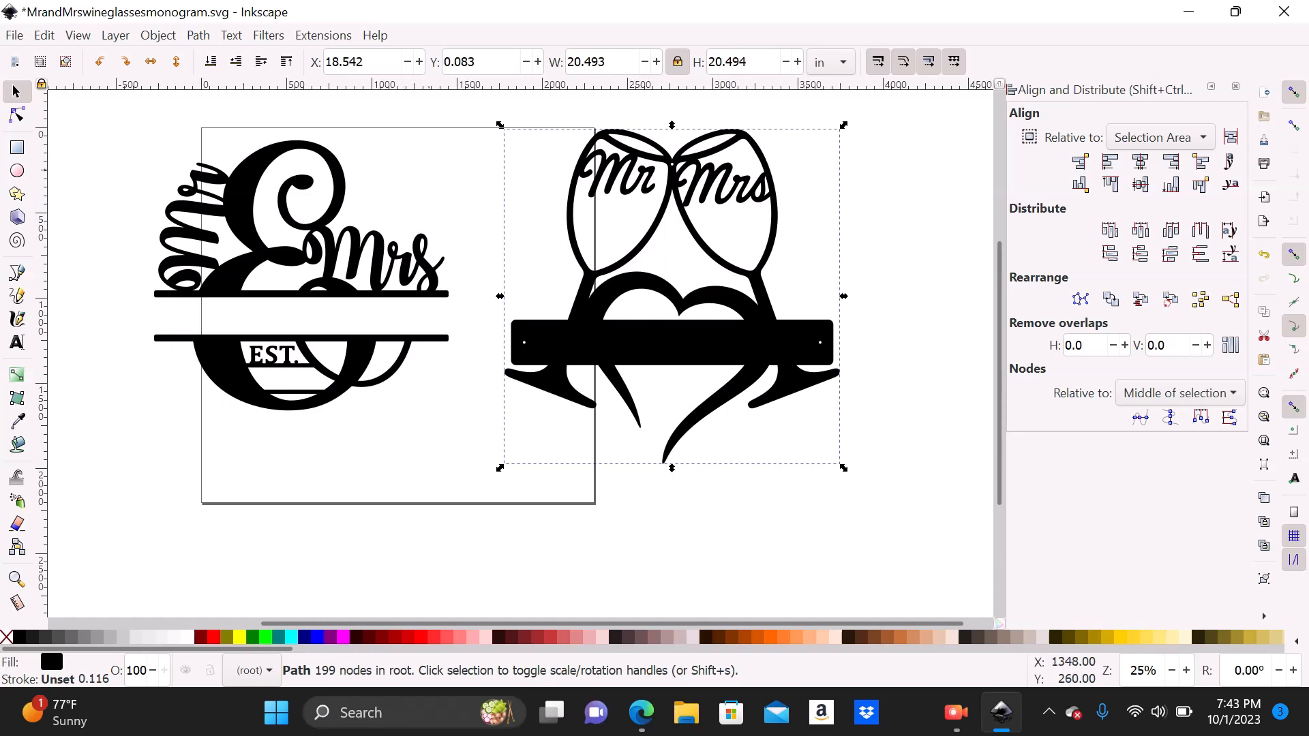
{"action": "left_click", "coordinate": [438, 181]}
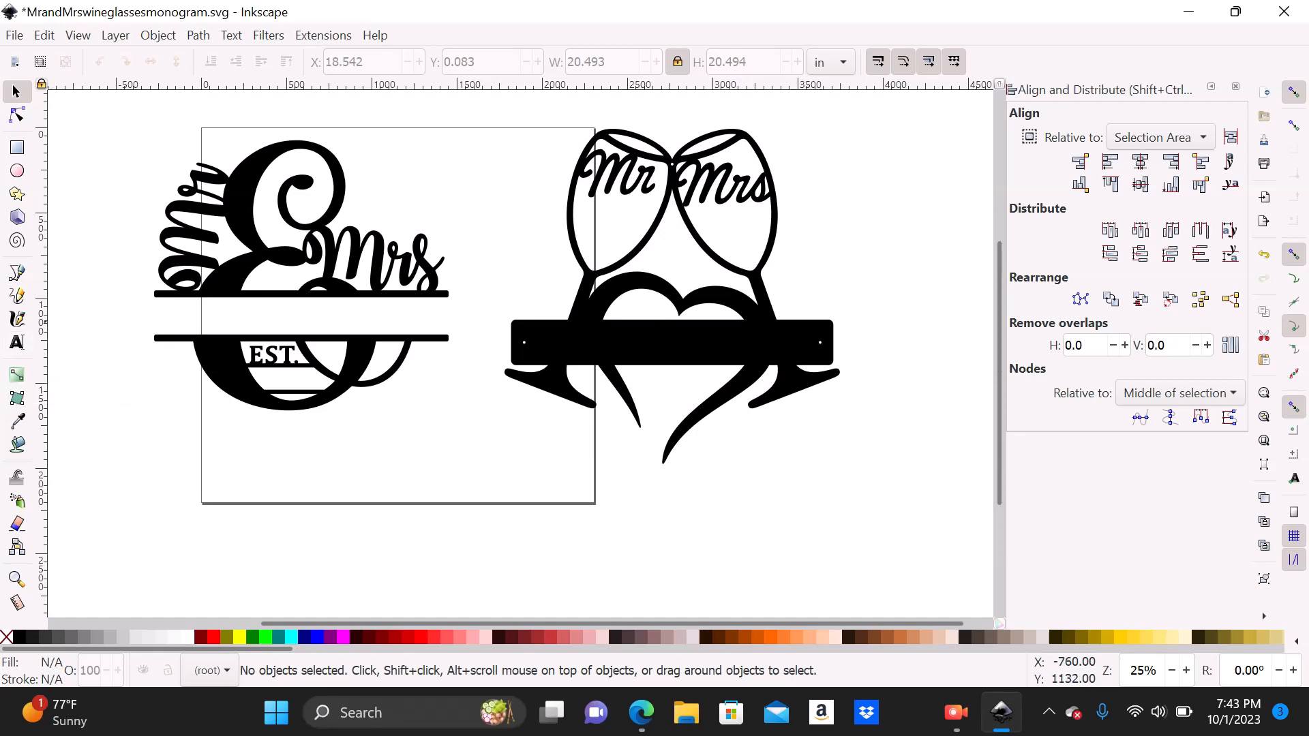
Step: Add the family surname in capitals as text and move it below the monogram, at about X 4.84 in, Y 19.13 in
{"action": "left_click", "coordinate": [17, 342]}
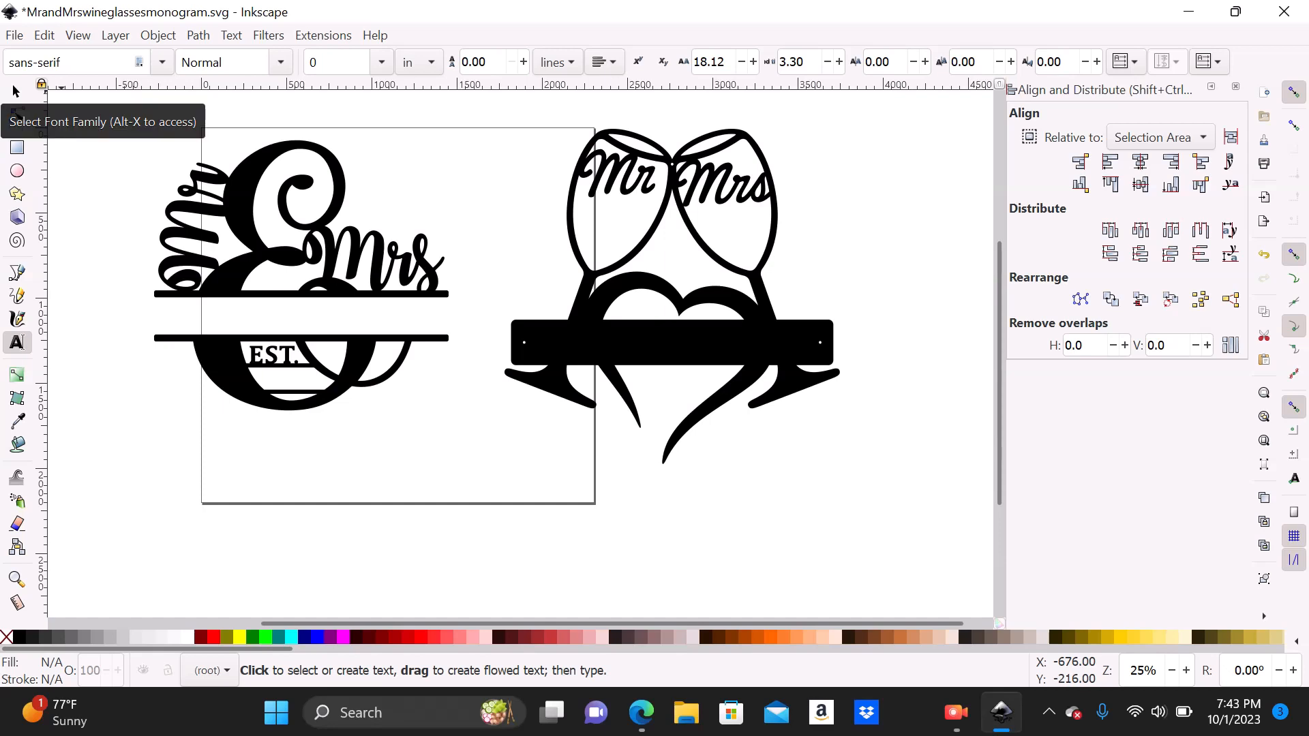
{"action": "left_click", "coordinate": [162, 62]}
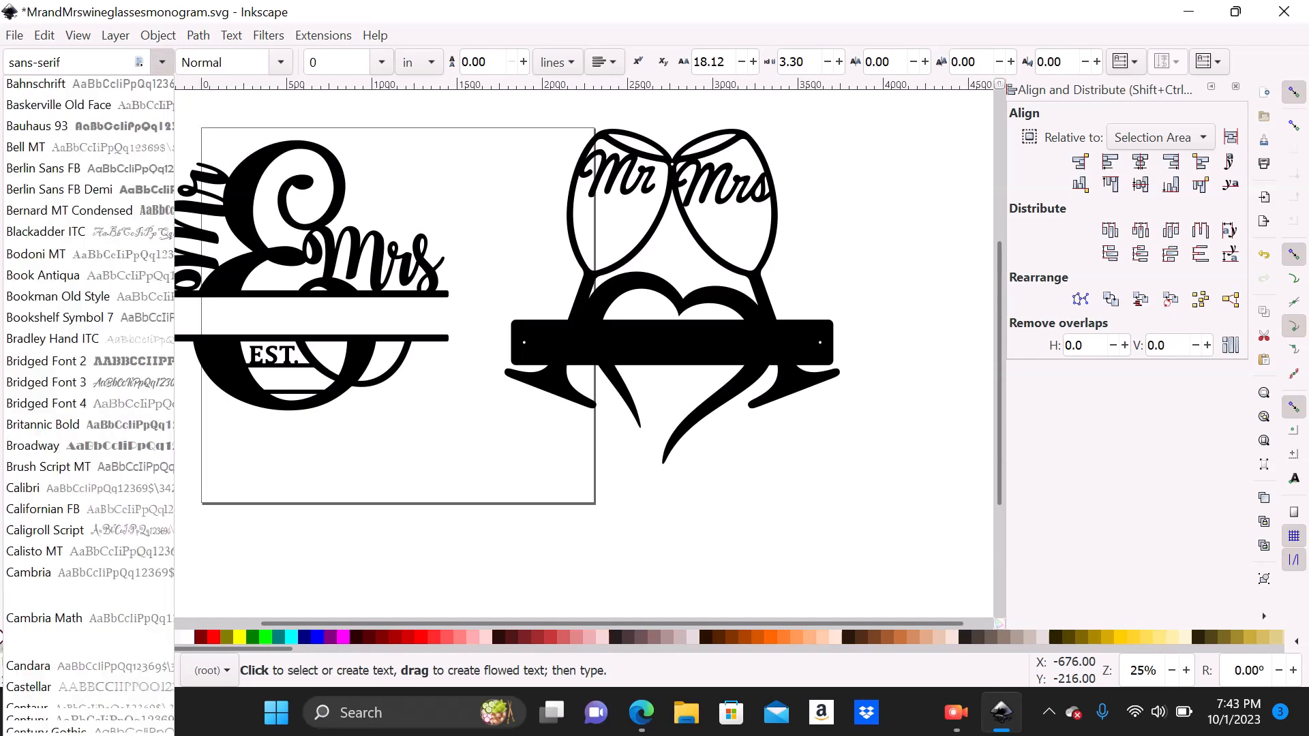
{"action": "scroll", "coordinate": [87, 89], "scroll_direction": "up", "scroll_amount": 2}
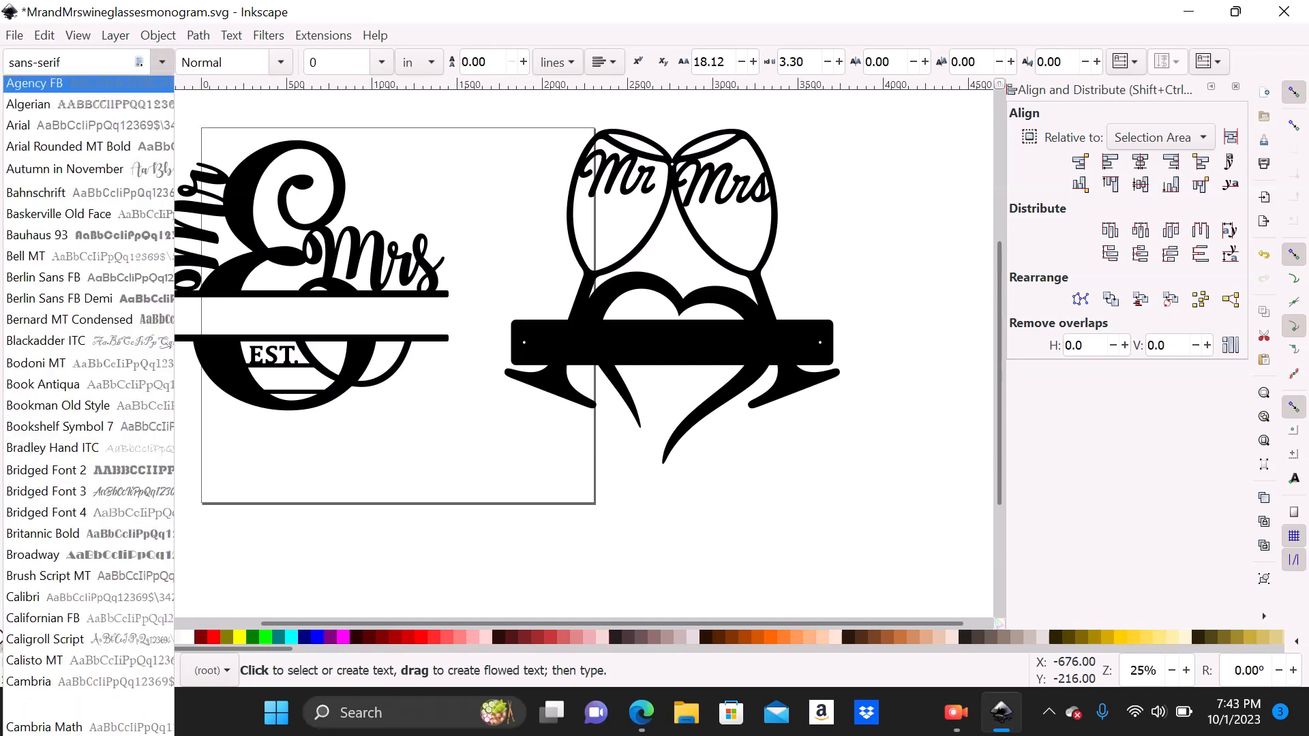
{"action": "key", "text": "Escape"}
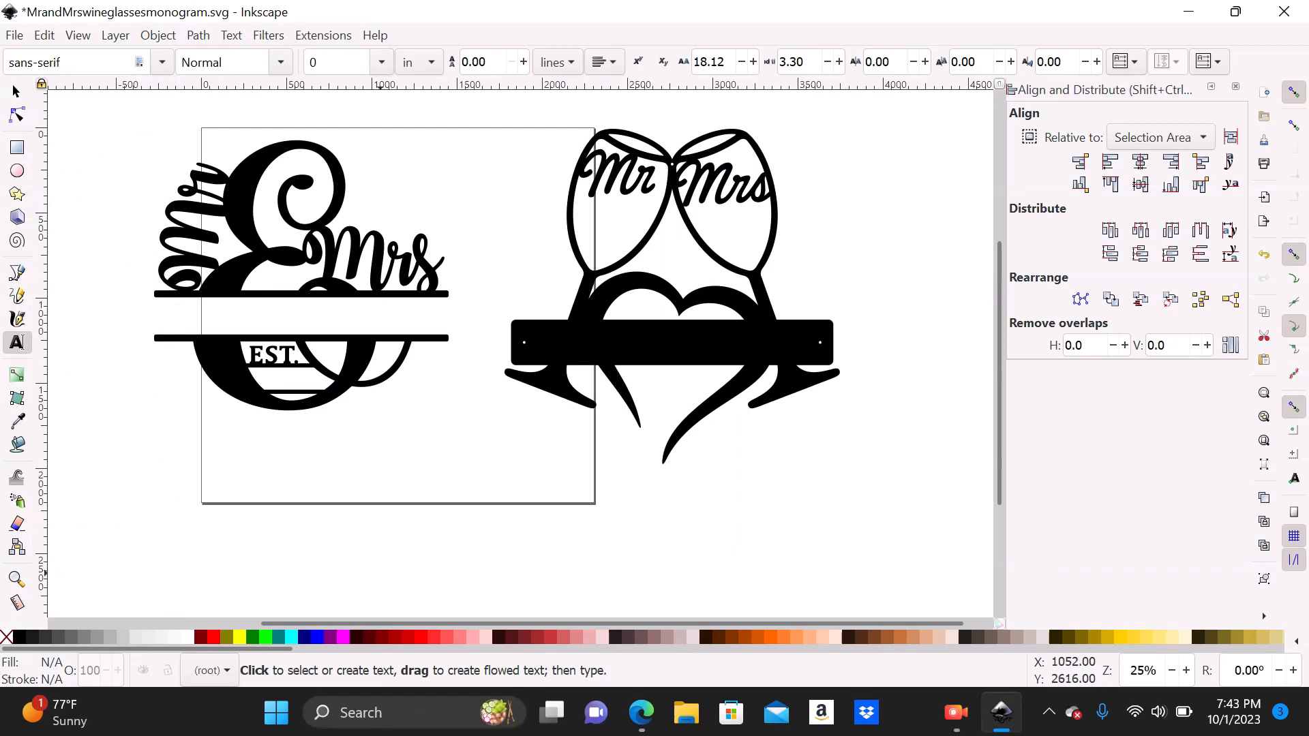
{"action": "left_click", "coordinate": [204, 504]}
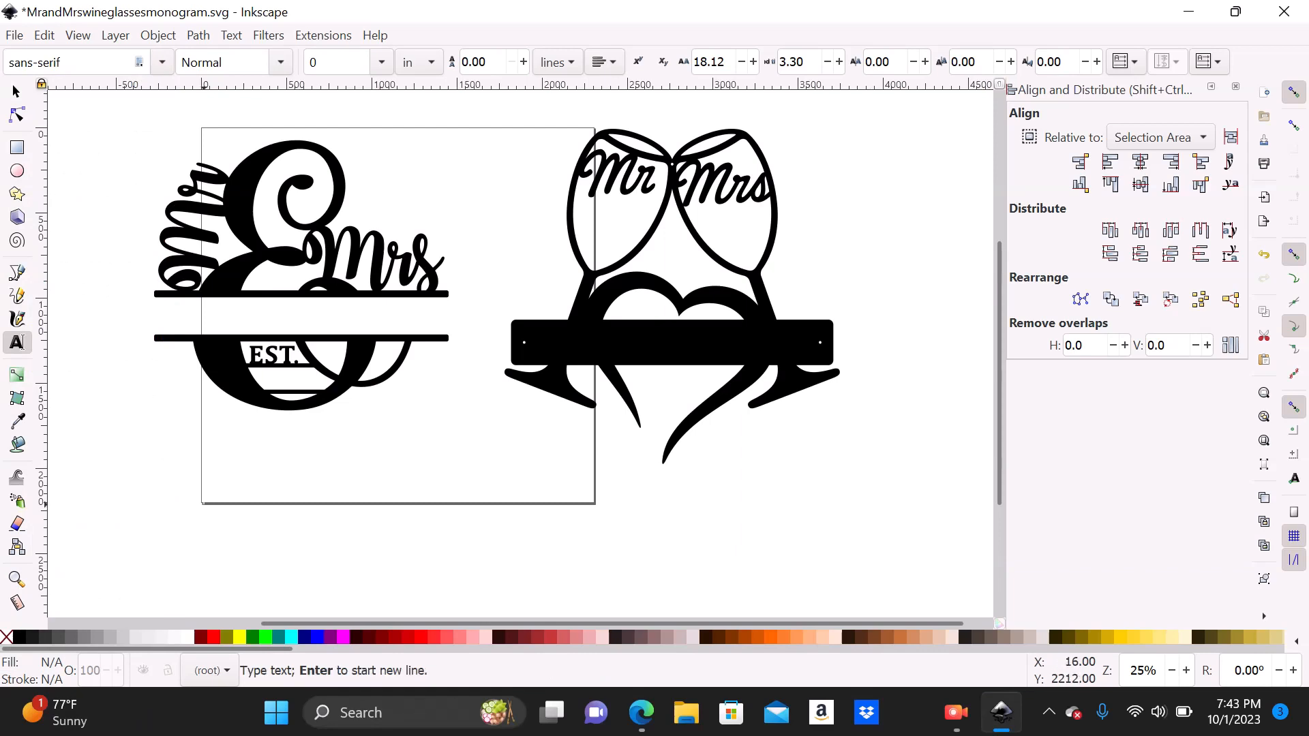
{"action": "type", "text": "W"}
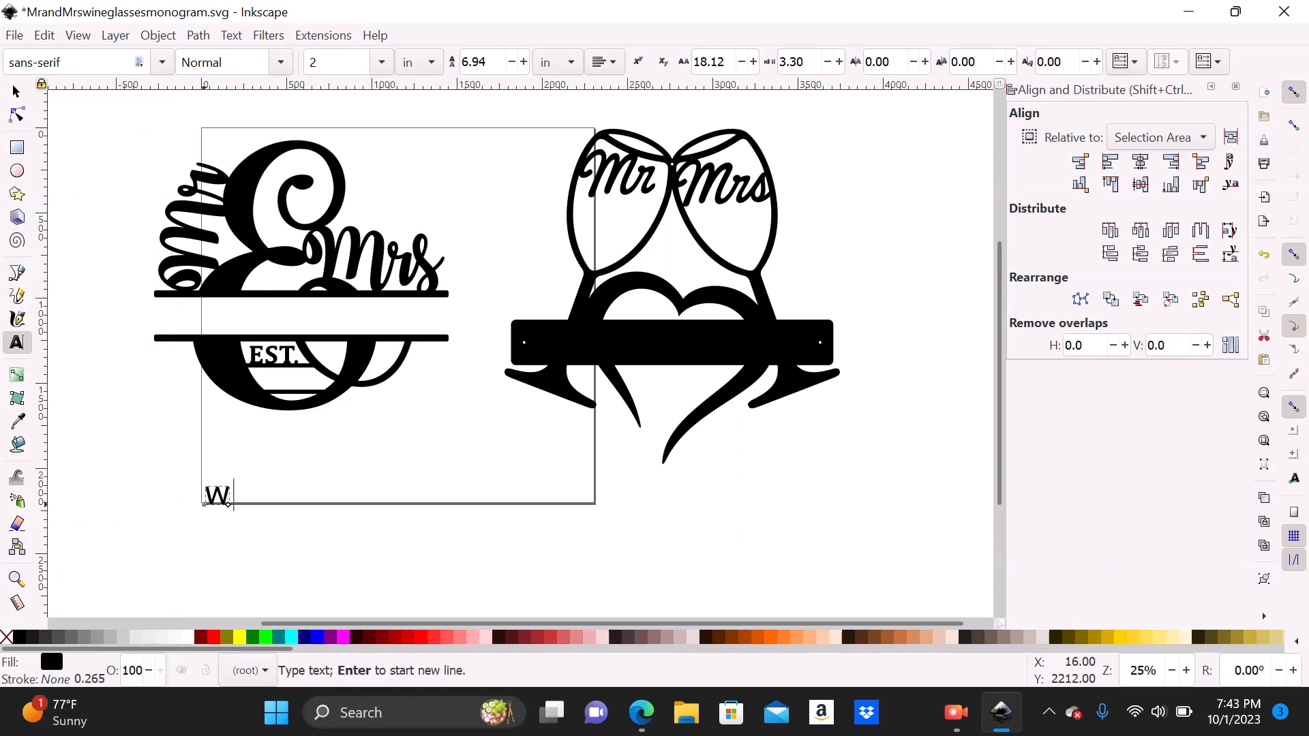
{"action": "type", "text": "ALKER"}
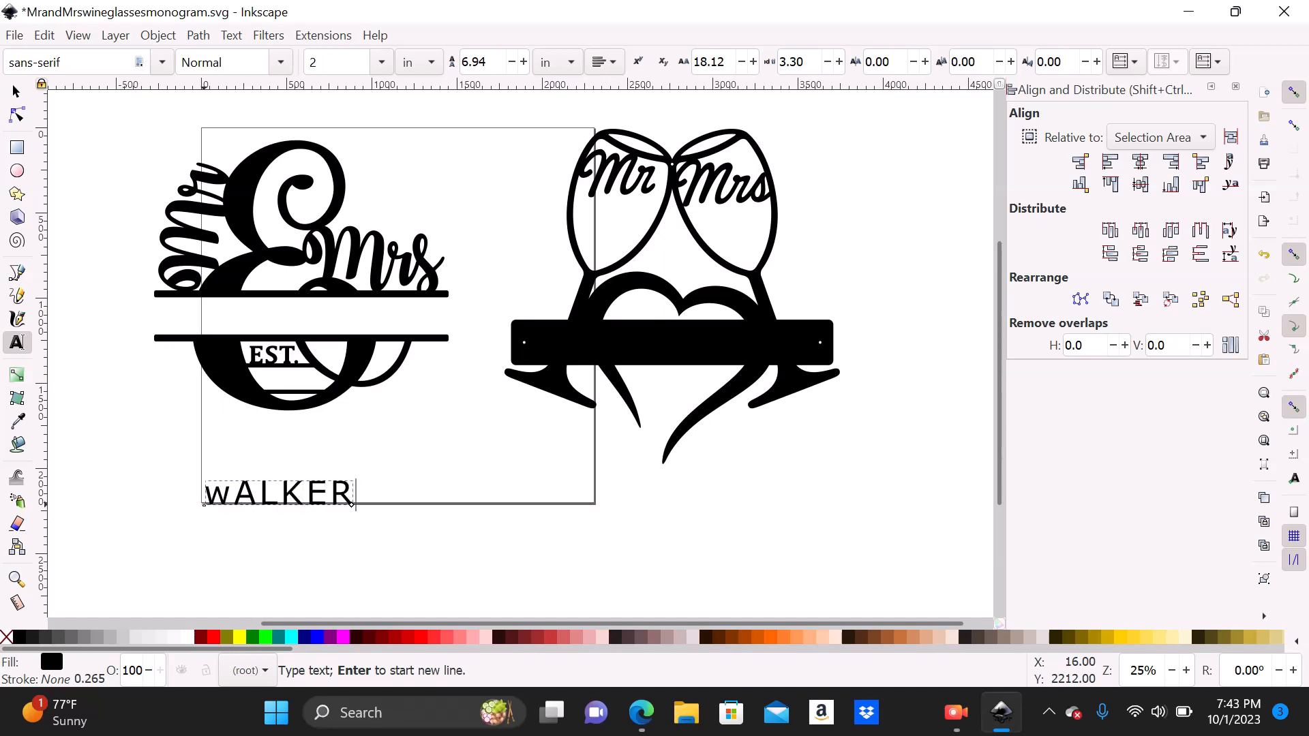
{"action": "key", "text": "BackSpace"}
{"action": "key", "text": "BackSpace"}
{"action": "key", "text": "BackSpace"}
{"action": "key", "text": "BackSpace"}
{"action": "key", "text": "BackSpace"}
{"action": "key", "text": "BackSpace"}
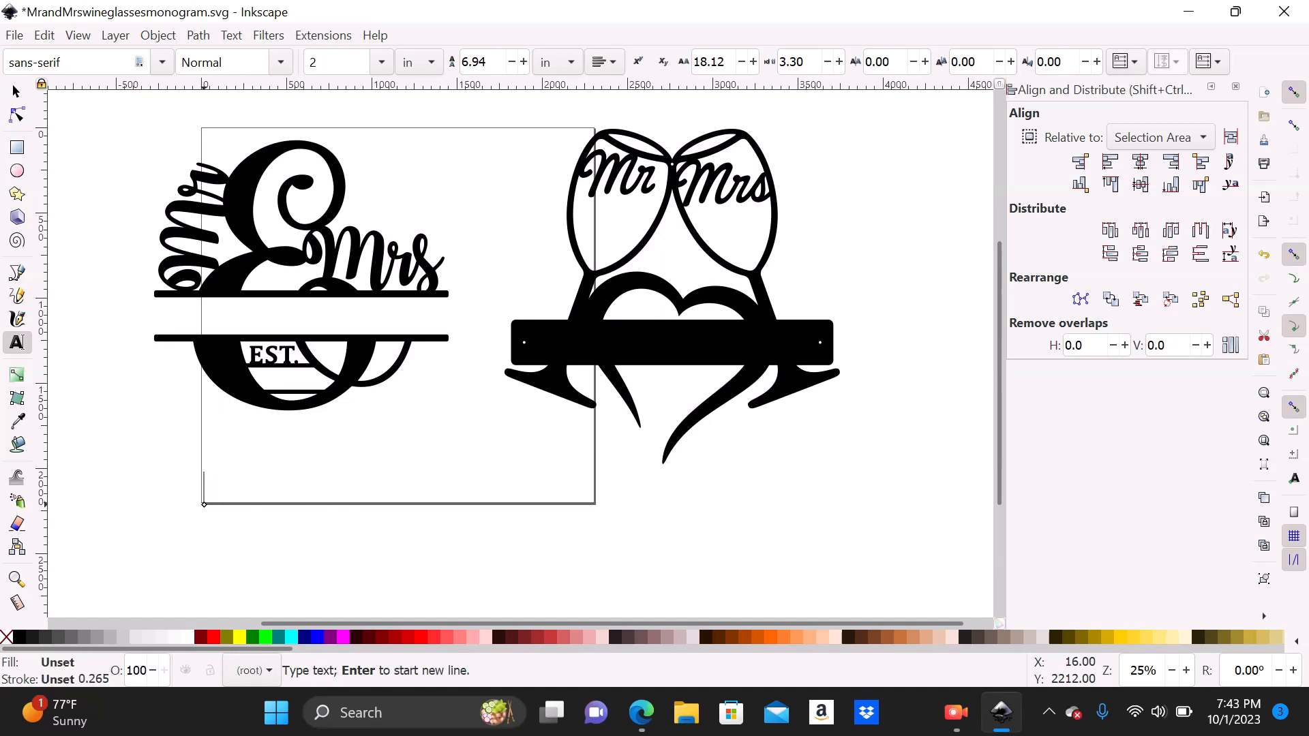
{"action": "type", "text": "WALKER"}
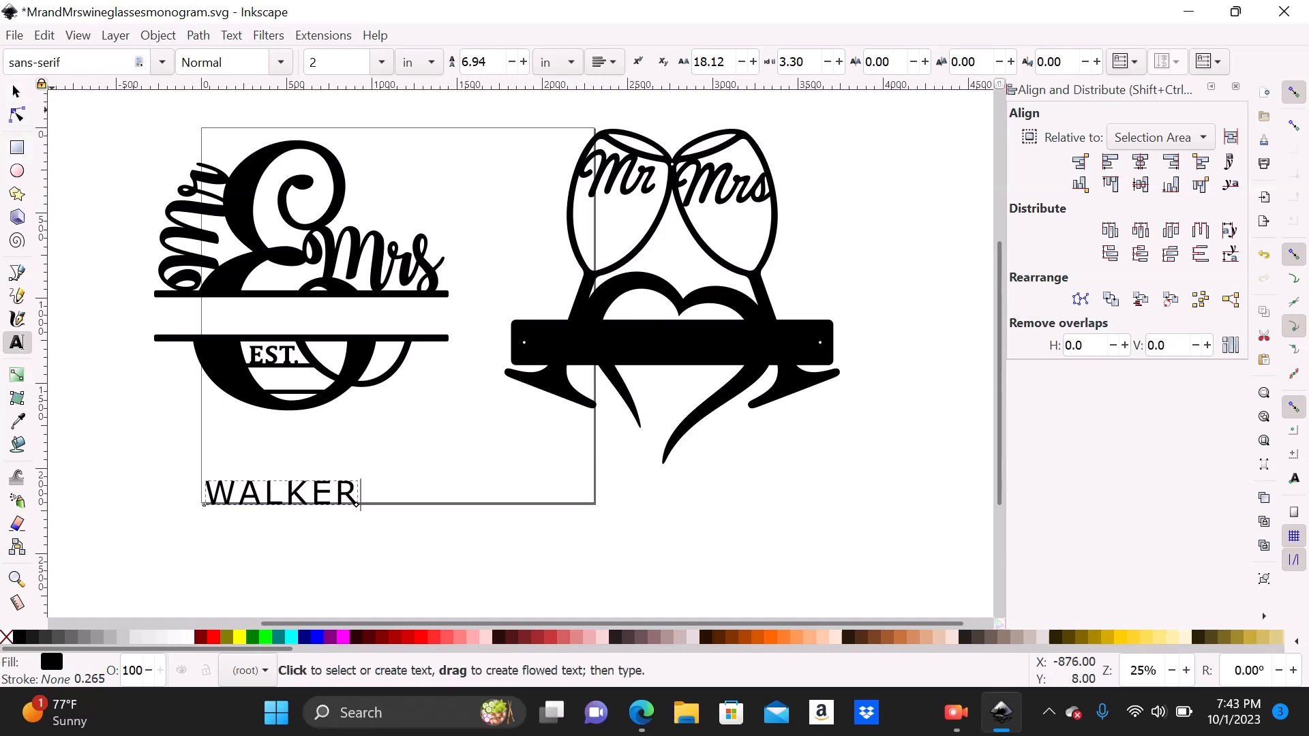
{"action": "left_click", "coordinate": [16, 90]}
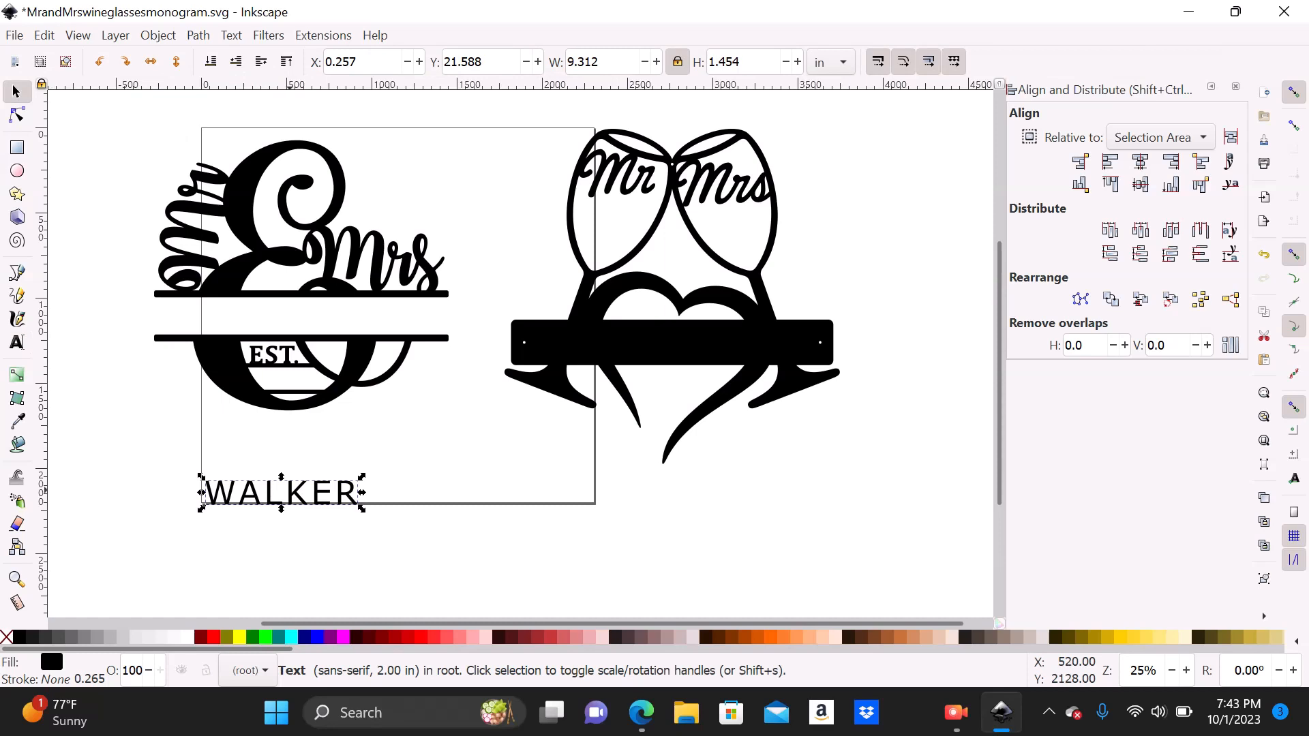
{"action": "left_click_drag", "start_coordinate": [280, 492], "coordinate": [372, 449]}
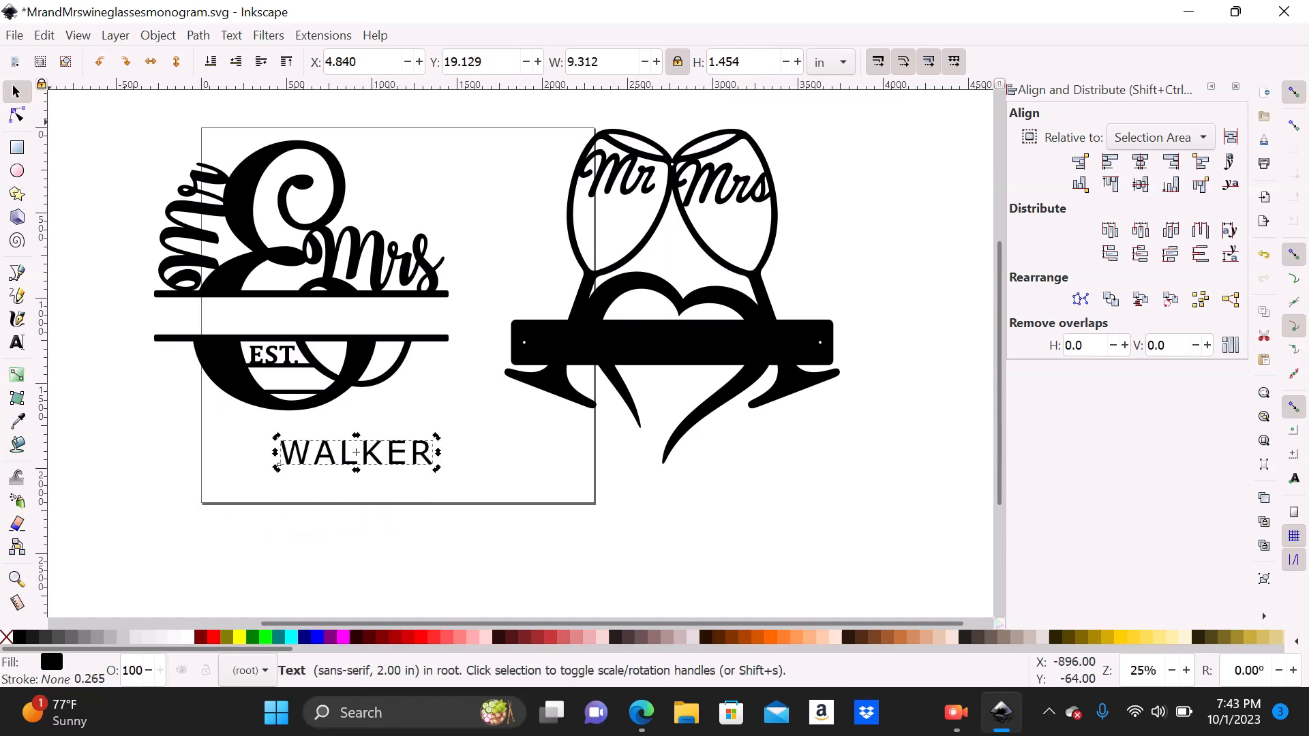
Step: Add a second capitalised surname text and move it under the first, at about X 5.09 in, Y 23.25 in
{"action": "left_click", "coordinate": [17, 342]}
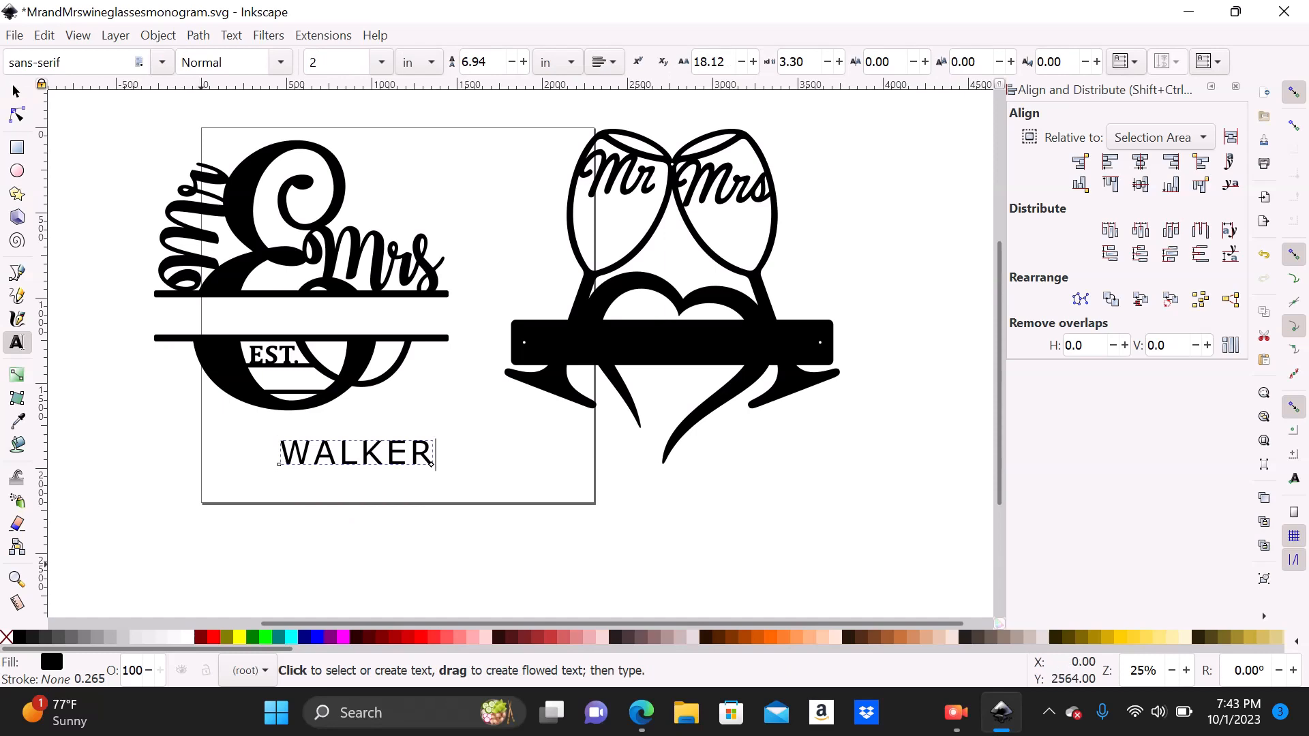
{"action": "left_click", "coordinate": [435, 454]}
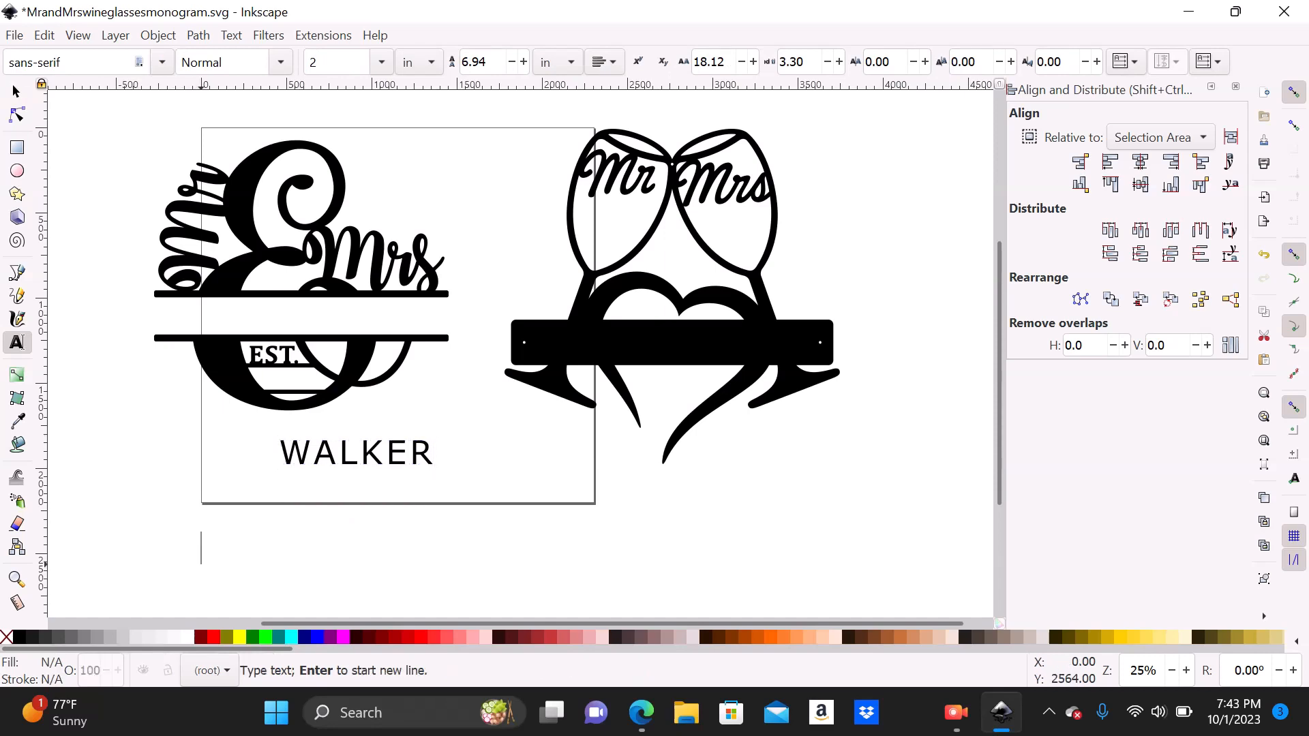
{"action": "type", "text": "WALKER"}
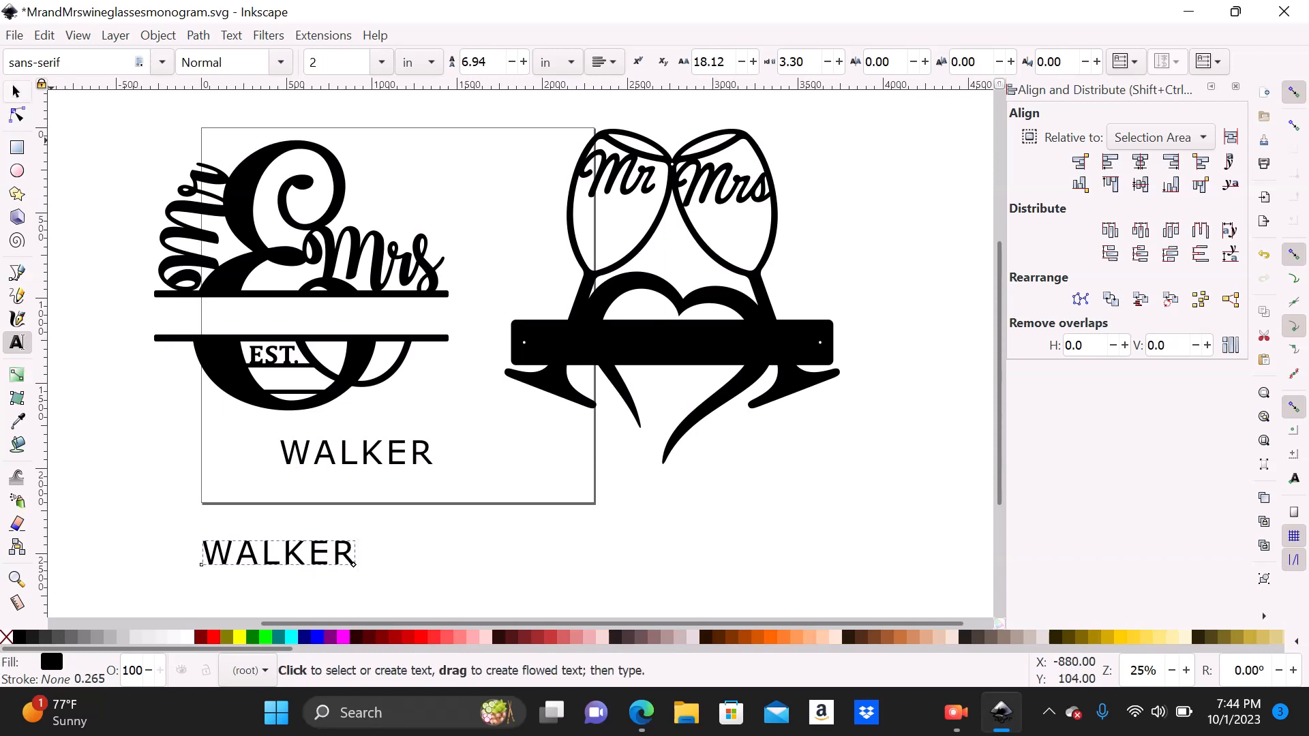
{"action": "left_click", "coordinate": [17, 91]}
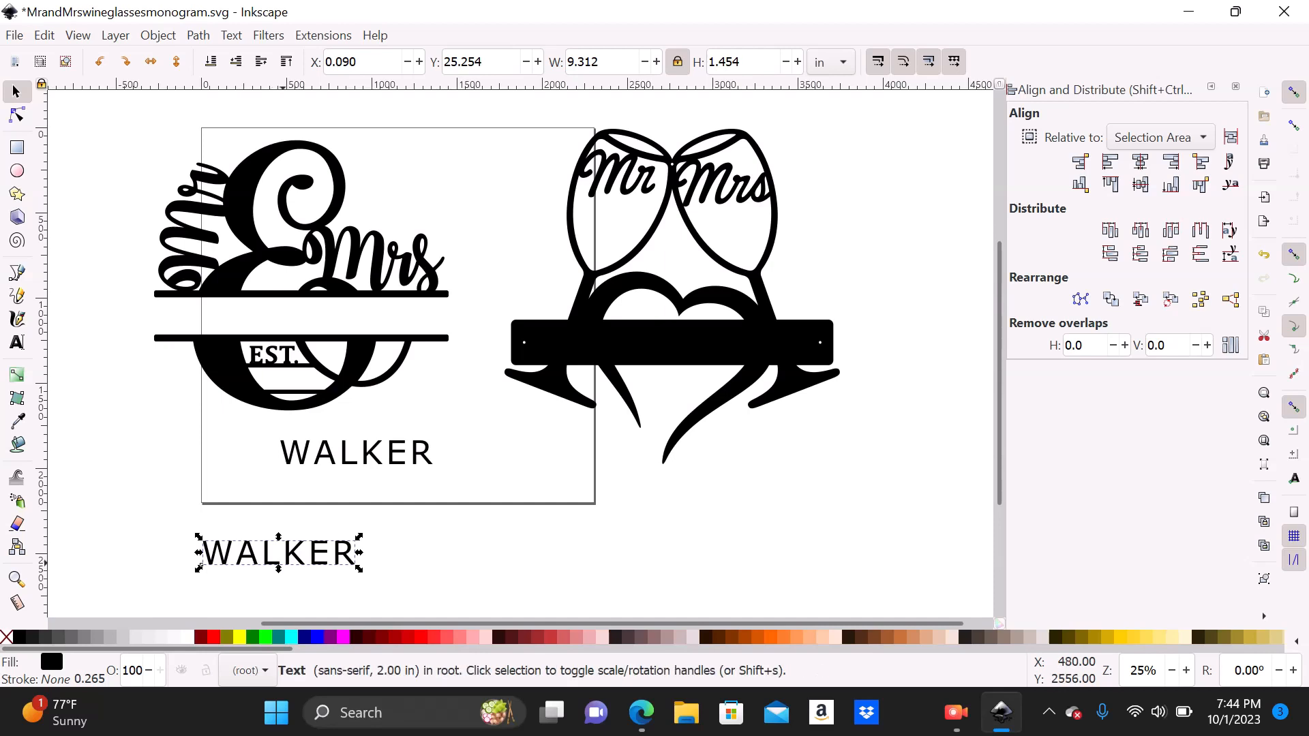
{"action": "left_click_drag", "start_coordinate": [199, 566], "coordinate": [281, 534]}
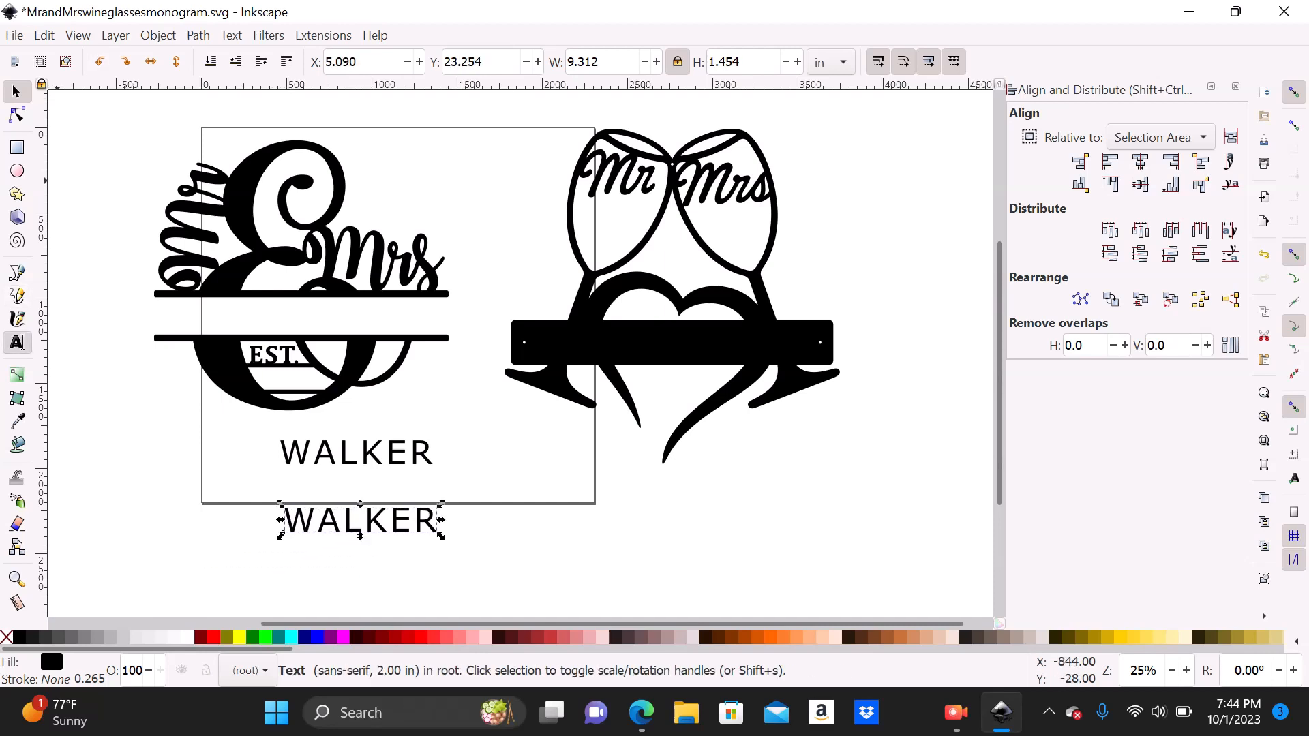
Step: Try Bradley Hand ITC on the lower surname text, ending with its font set to Bridged Font 4
{"action": "left_click", "coordinate": [17, 342]}
{"action": "left_click", "coordinate": [161, 61]}
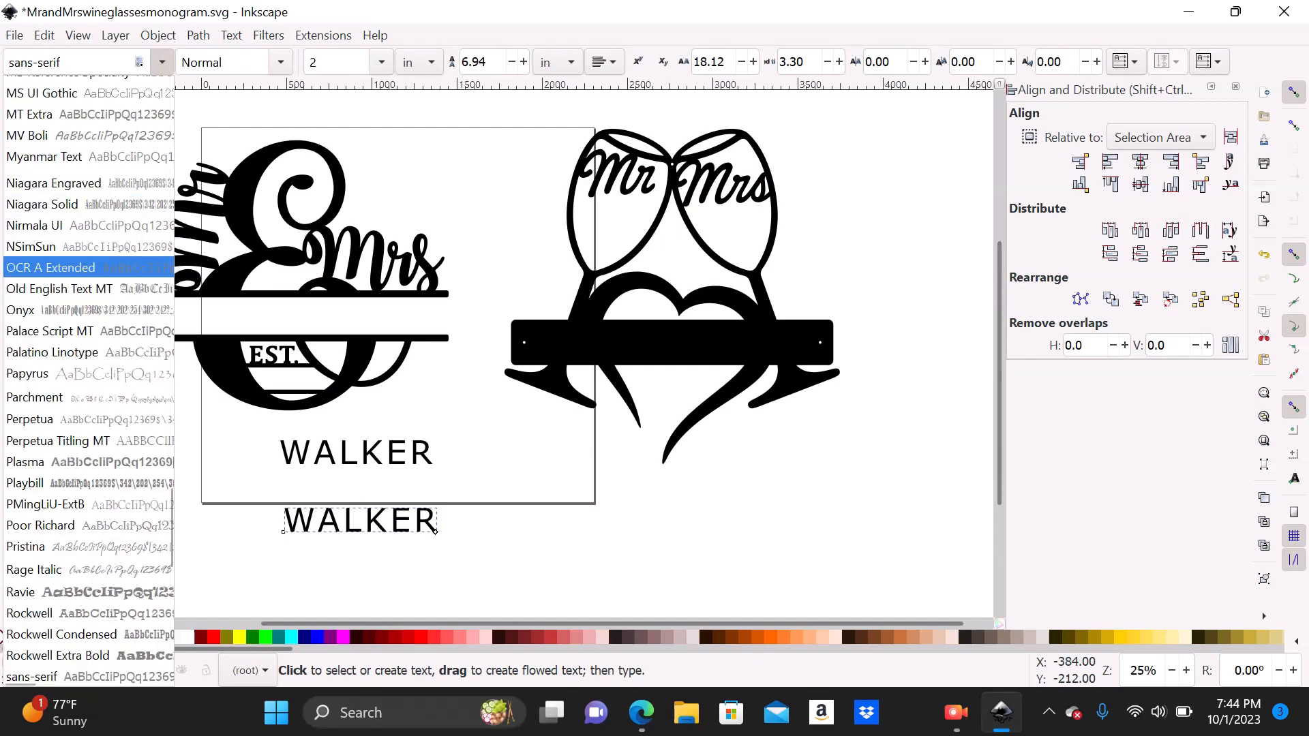
{"action": "left_click_drag", "start_coordinate": [169, 526], "coordinate": [170, 116]}
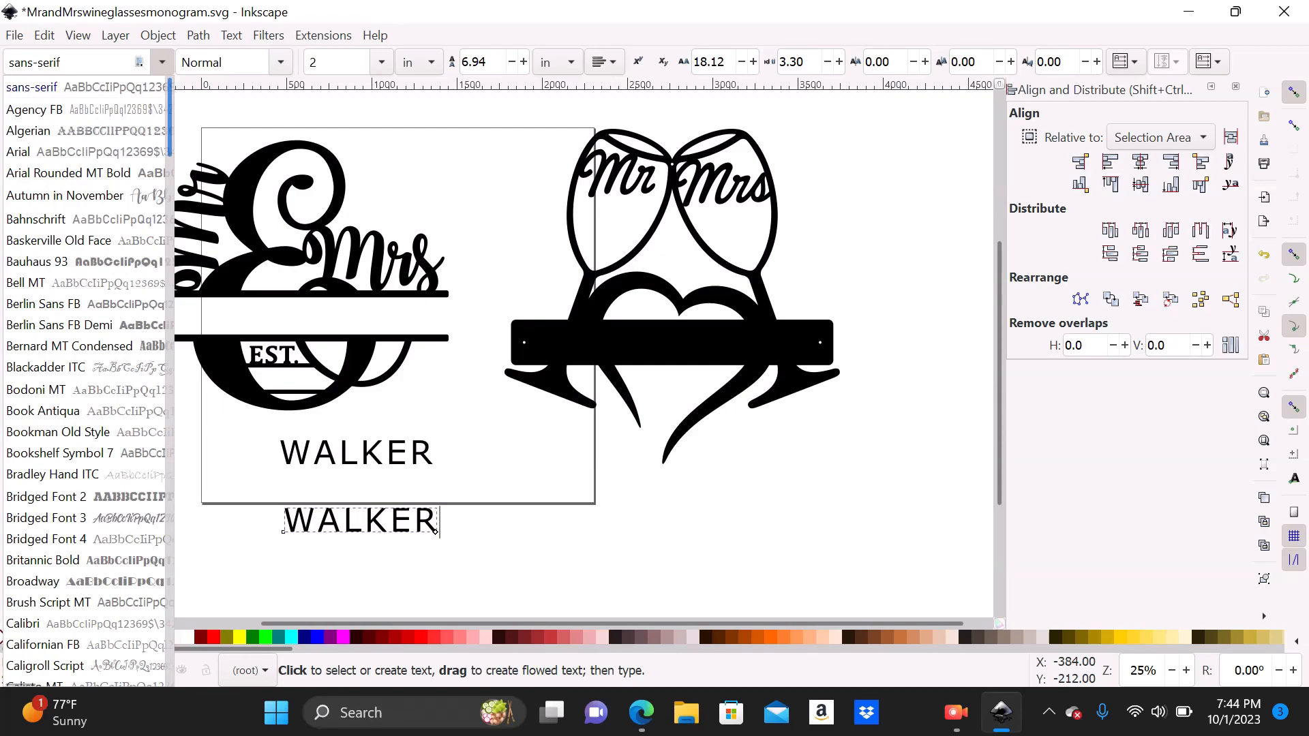
{"action": "scroll", "coordinate": [2, 641], "scroll_direction": "down", "scroll_amount": 15}
{"action": "scroll", "coordinate": [2, 641], "scroll_direction": "up", "scroll_amount": 5}
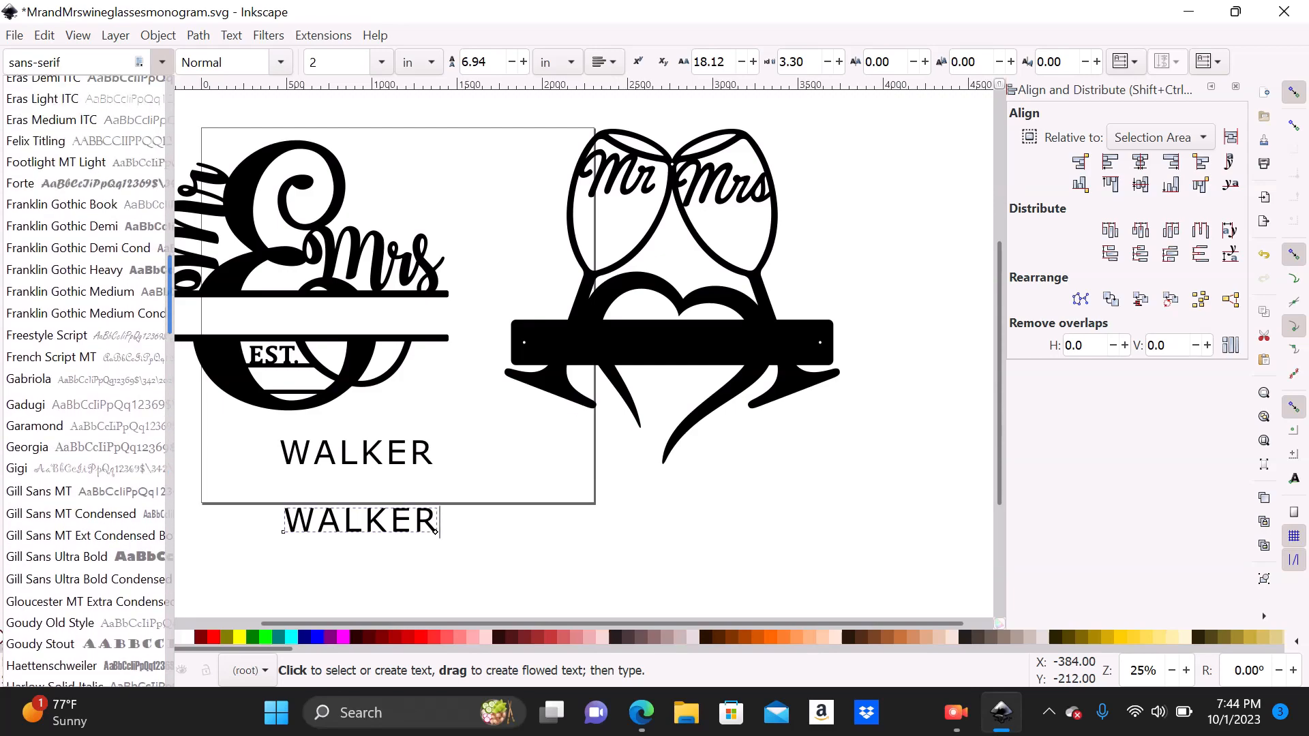
{"action": "scroll", "coordinate": [2, 640], "scroll_direction": "down", "scroll_amount": 5}
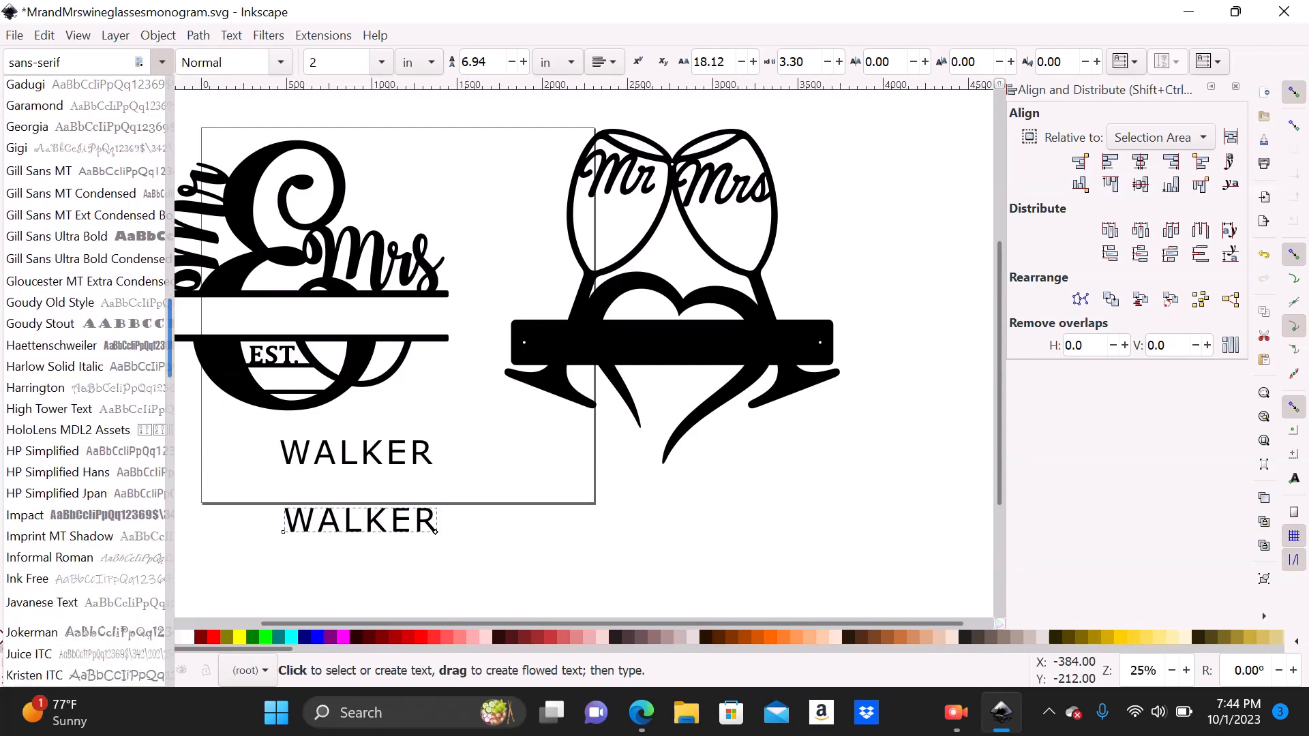
{"action": "scroll", "coordinate": [2, 637], "scroll_direction": "up", "scroll_amount": 10}
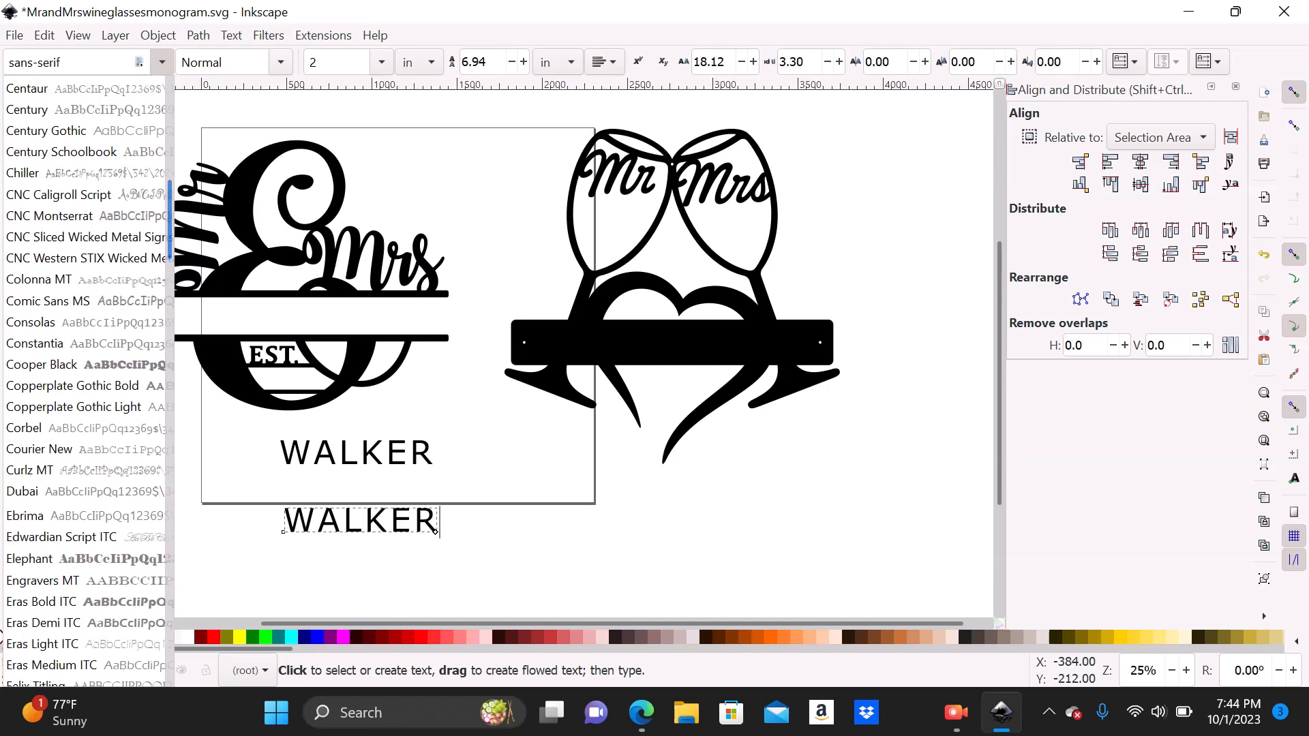
{"action": "scroll", "coordinate": [2, 637], "scroll_direction": "up", "scroll_amount": 6}
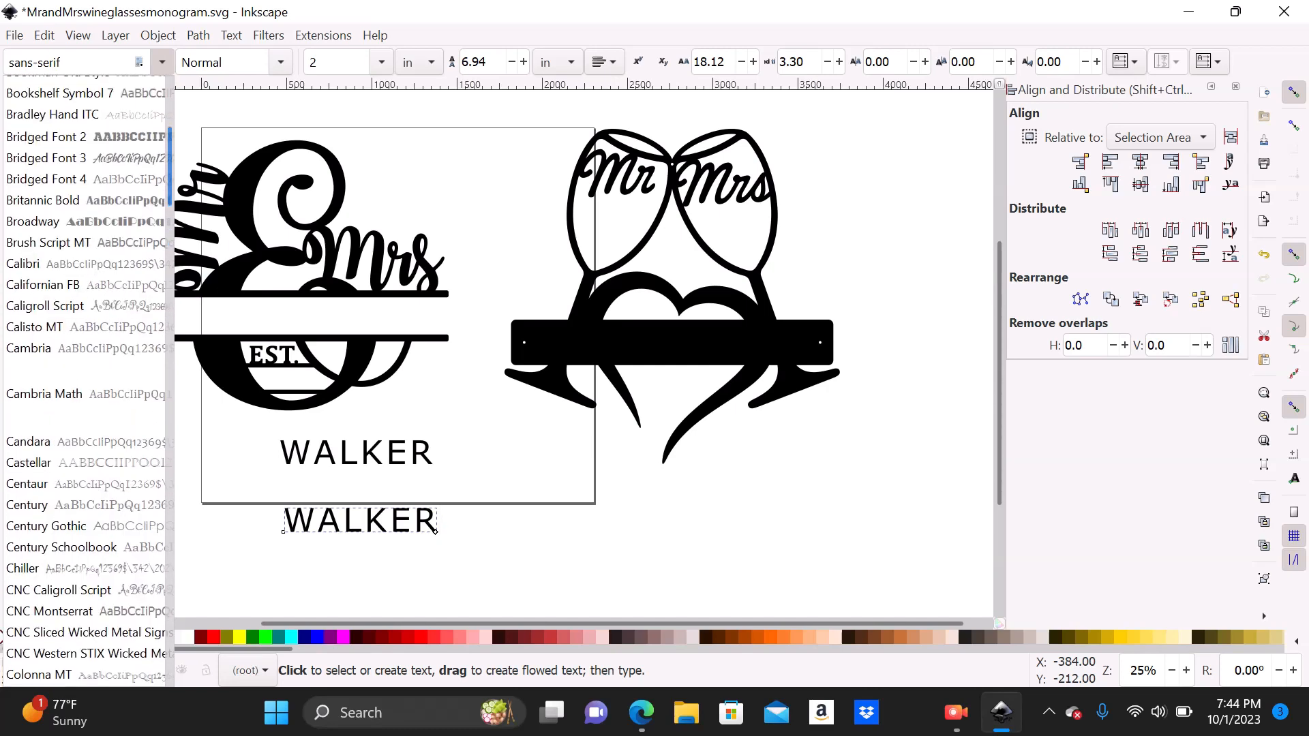
{"action": "left_click", "coordinate": [52, 114]}
{"action": "left_click", "coordinate": [161, 62]}
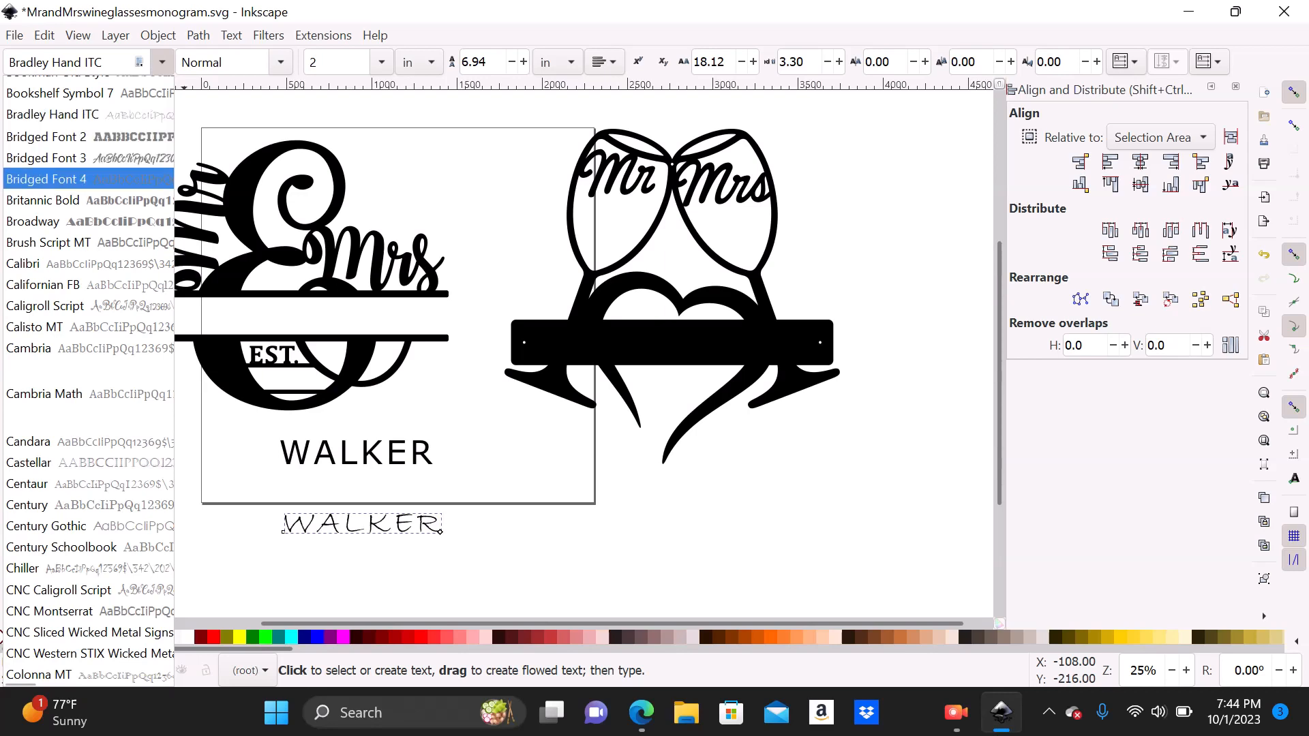
{"action": "left_click", "coordinate": [45, 178]}
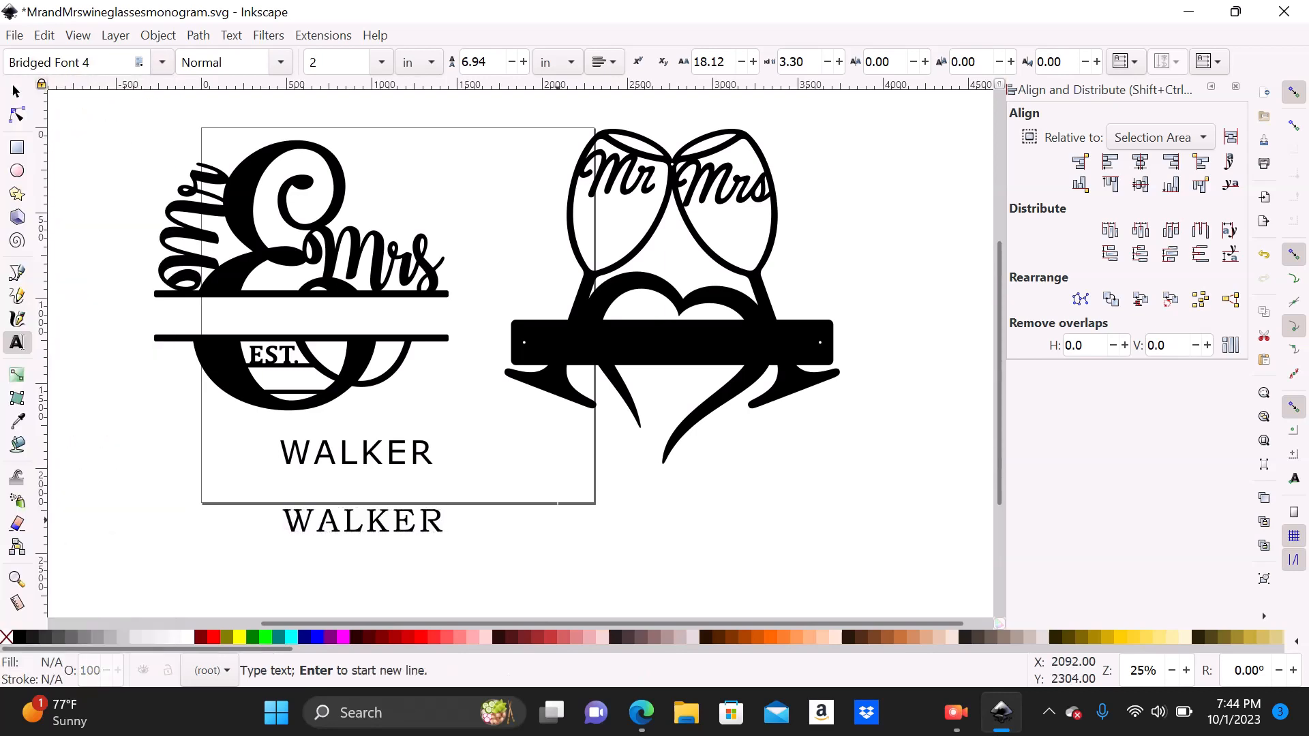
Step: Add a third copy of the surname as capitalised text below the wine-glasses design
{"action": "left_click", "coordinate": [558, 518]}
{"action": "type", "text": "WA"}
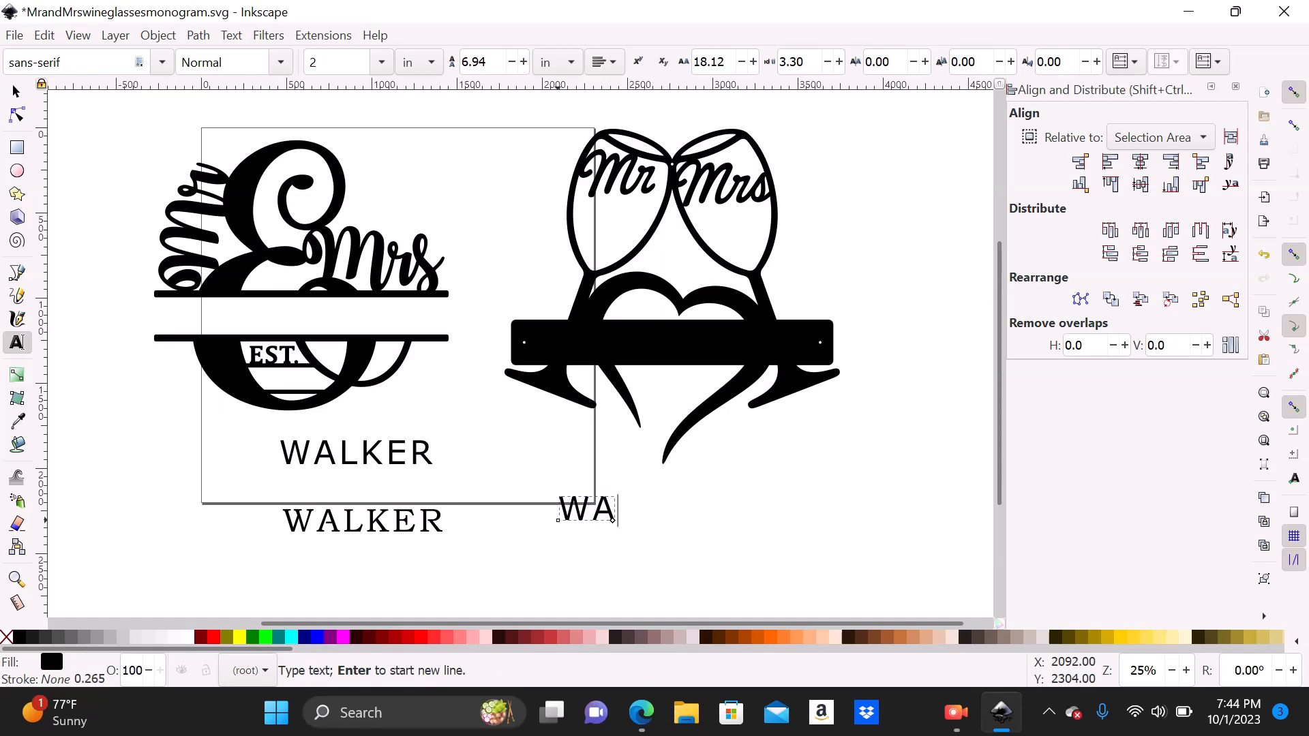
{"action": "type", "text": "LKER"}
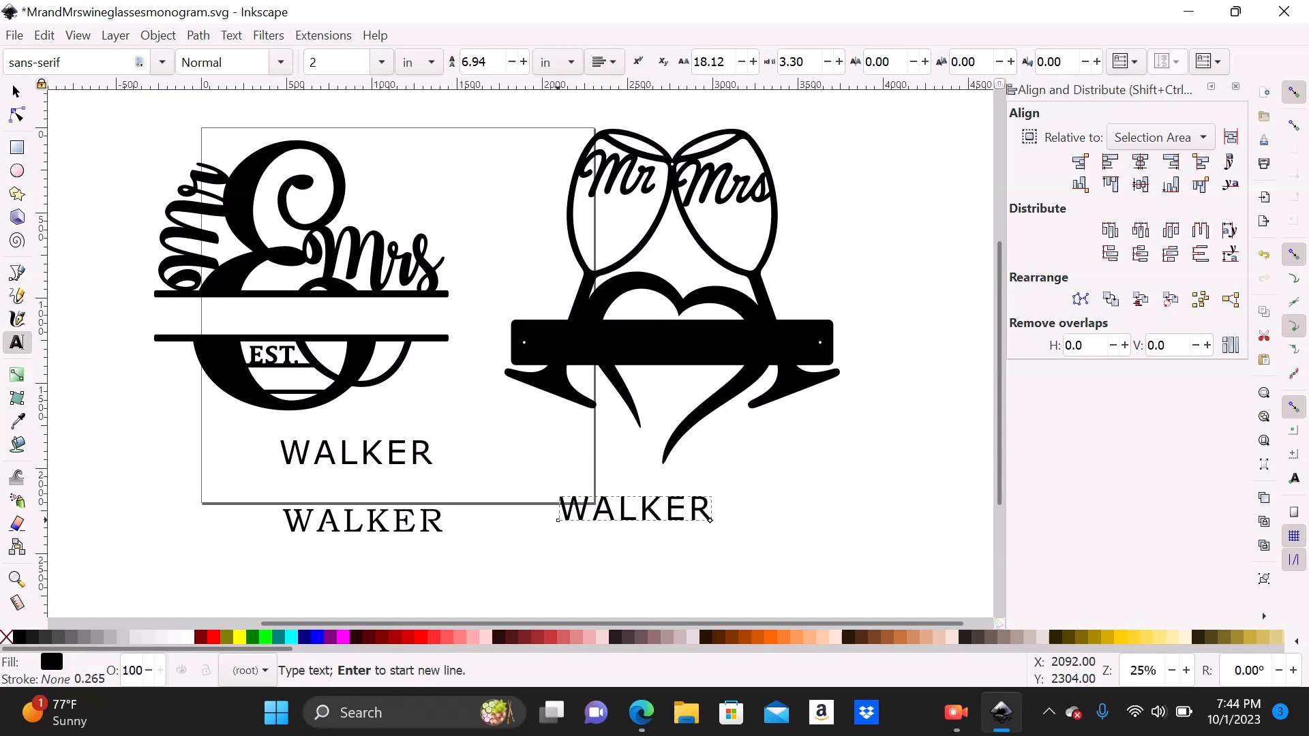
Step: Try Bradley Hand ITC on the new surname text below the wine-glasses, ending with its font set to Bridged Font 4
{"action": "left_click", "coordinate": [161, 62]}
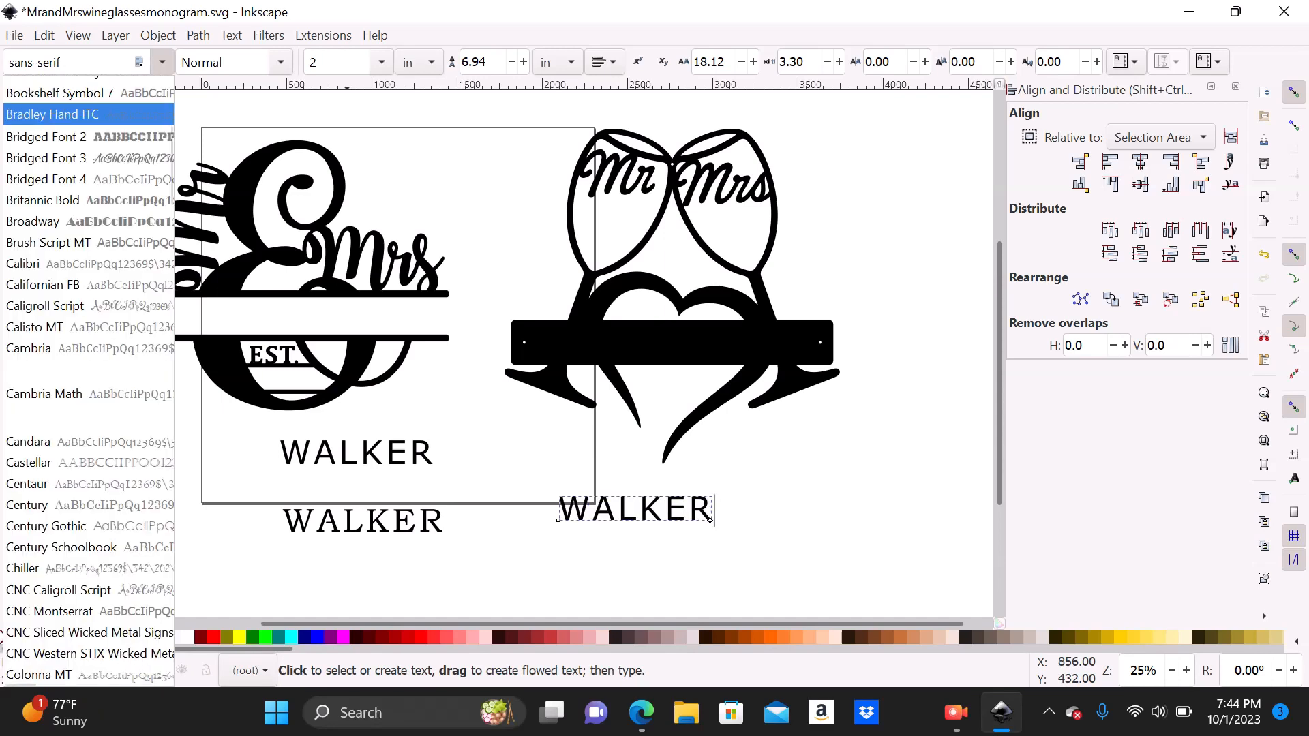
{"action": "key", "text": "Down"}
{"action": "key", "text": "Return"}
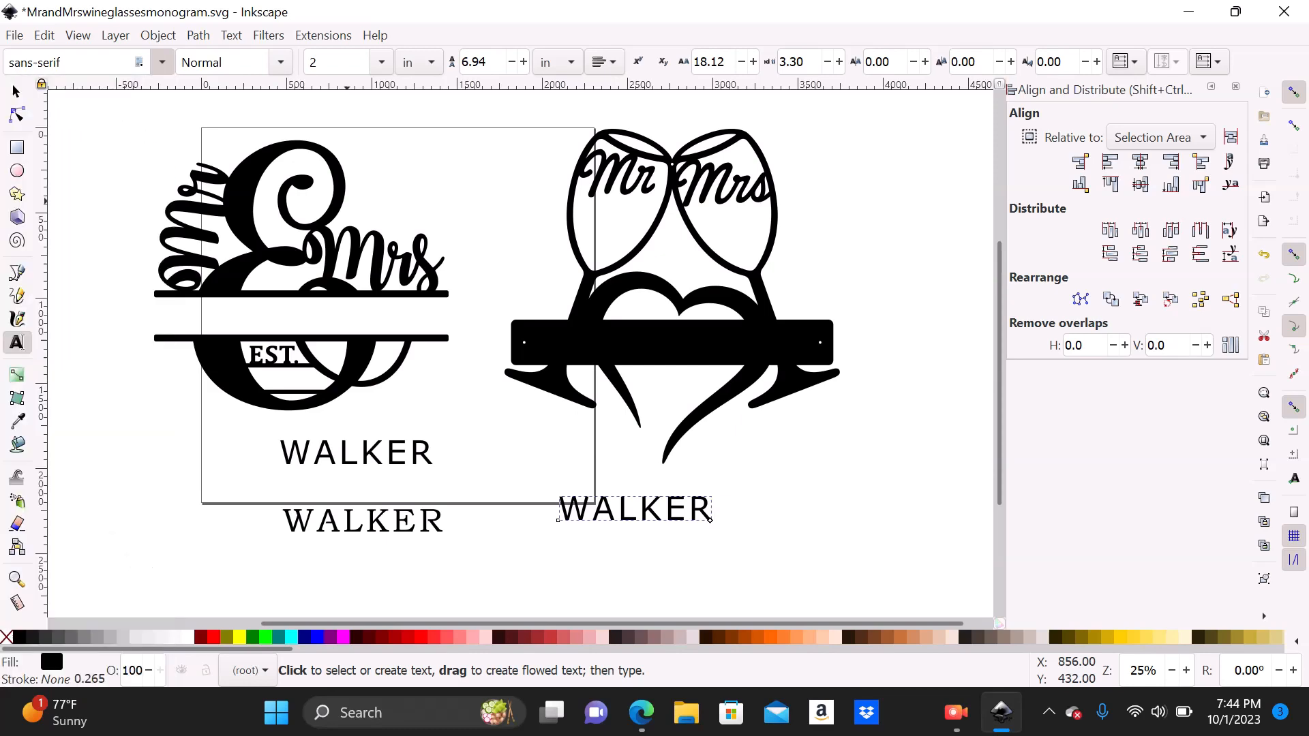
{"action": "left_click", "coordinate": [162, 62]}
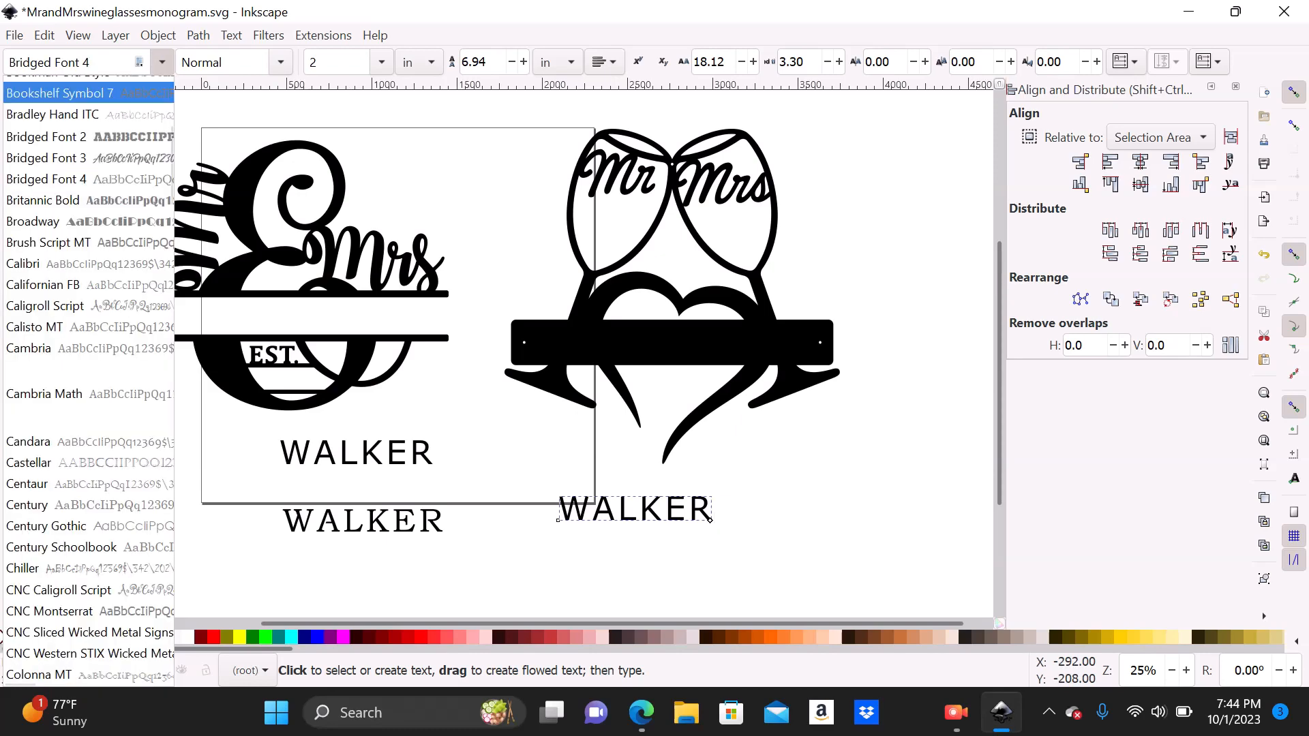
{"action": "left_click", "coordinate": [142, 109]}
{"action": "left_click", "coordinate": [161, 63]}
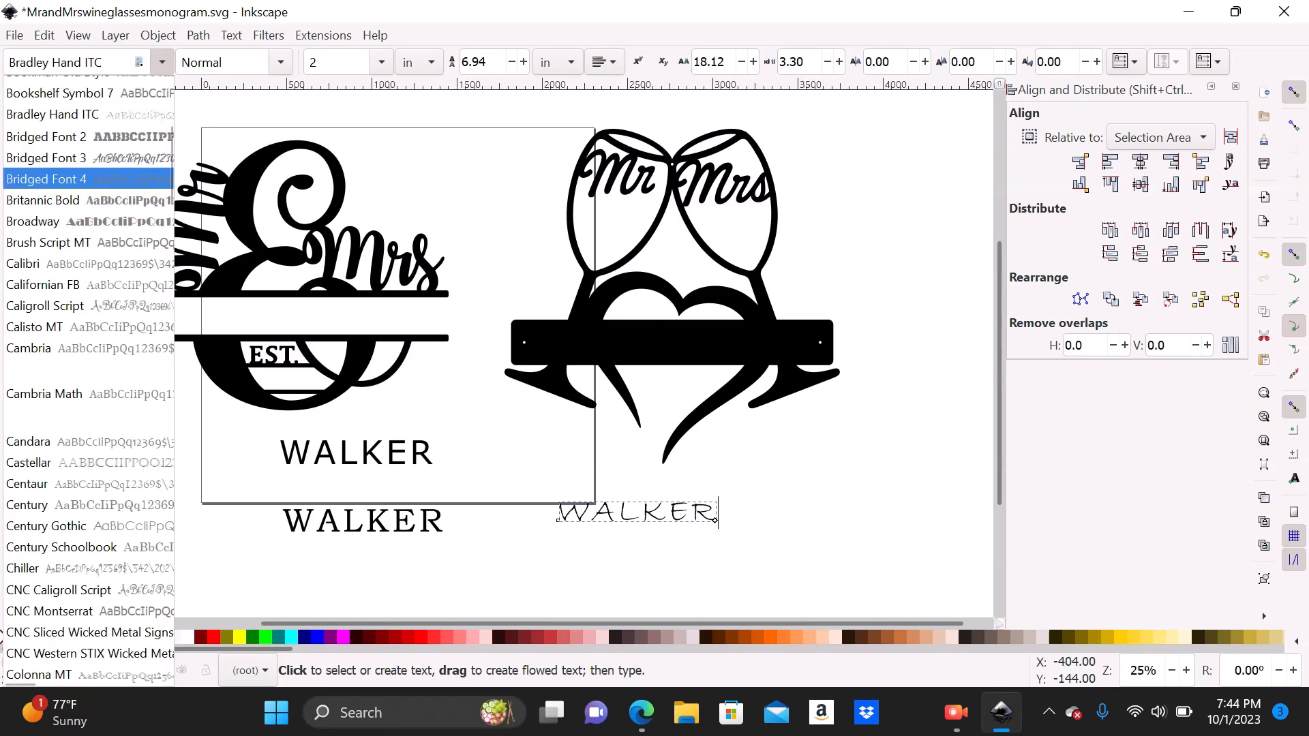
{"action": "key", "text": "Return"}
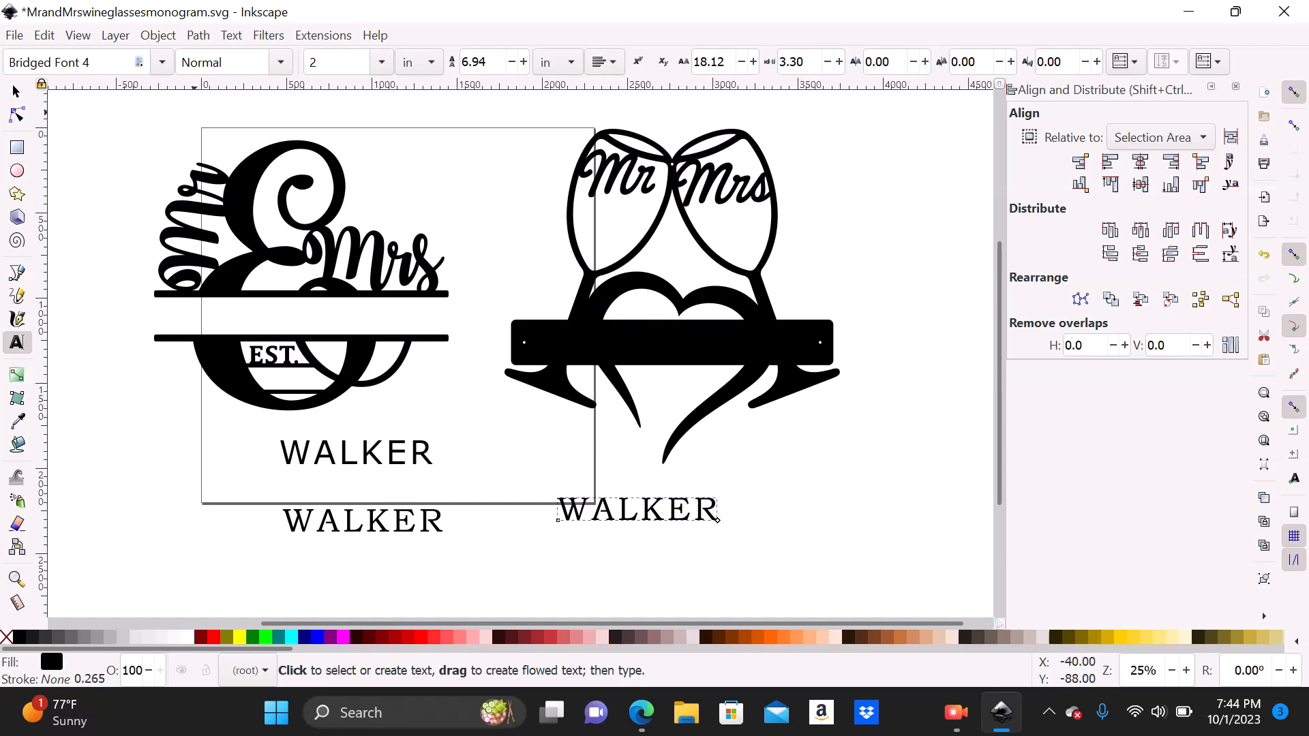
{"action": "left_click", "coordinate": [17, 91]}
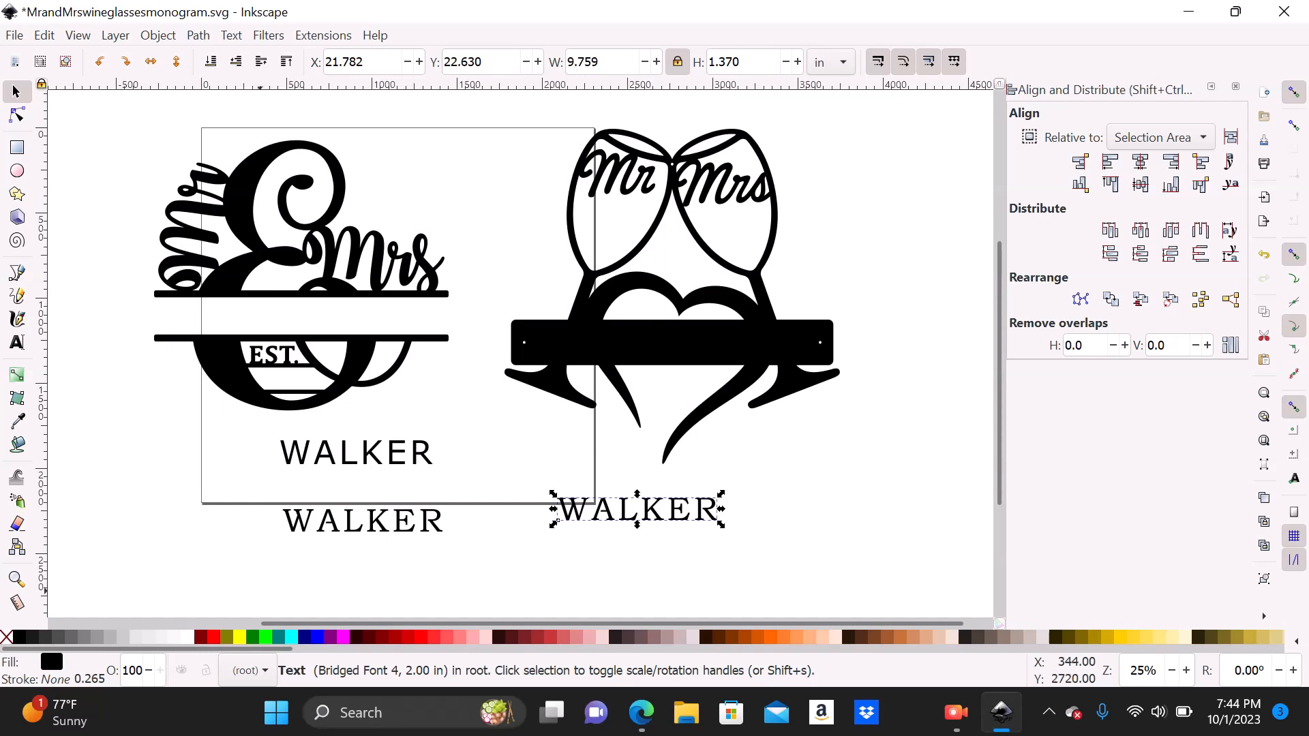
Step: Fill the sans-serif surname text with red and move it onto the wine-glasses banner, at about X 23.42 in, Y 12.30 in
{"action": "left_click", "coordinate": [368, 455]}
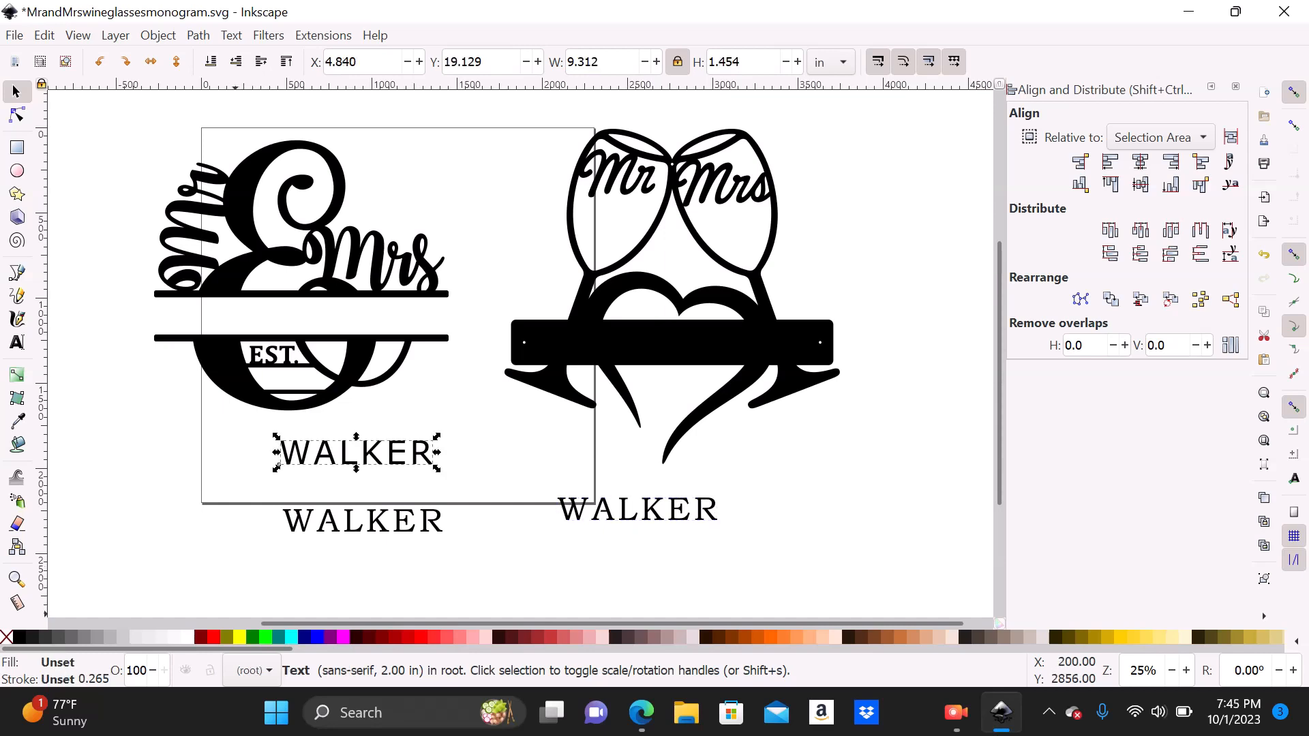
{"action": "left_click", "coordinate": [214, 638]}
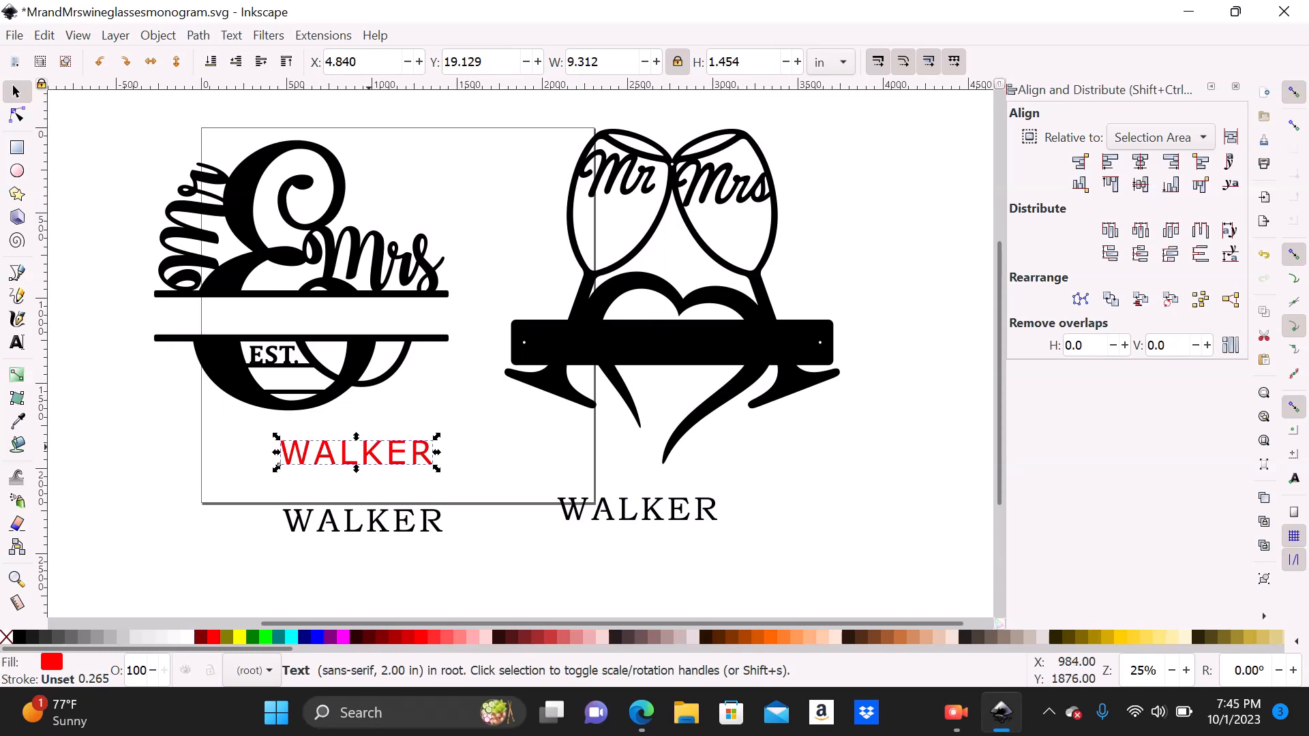
{"action": "left_click_drag", "start_coordinate": [374, 454], "coordinate": [475, 452]}
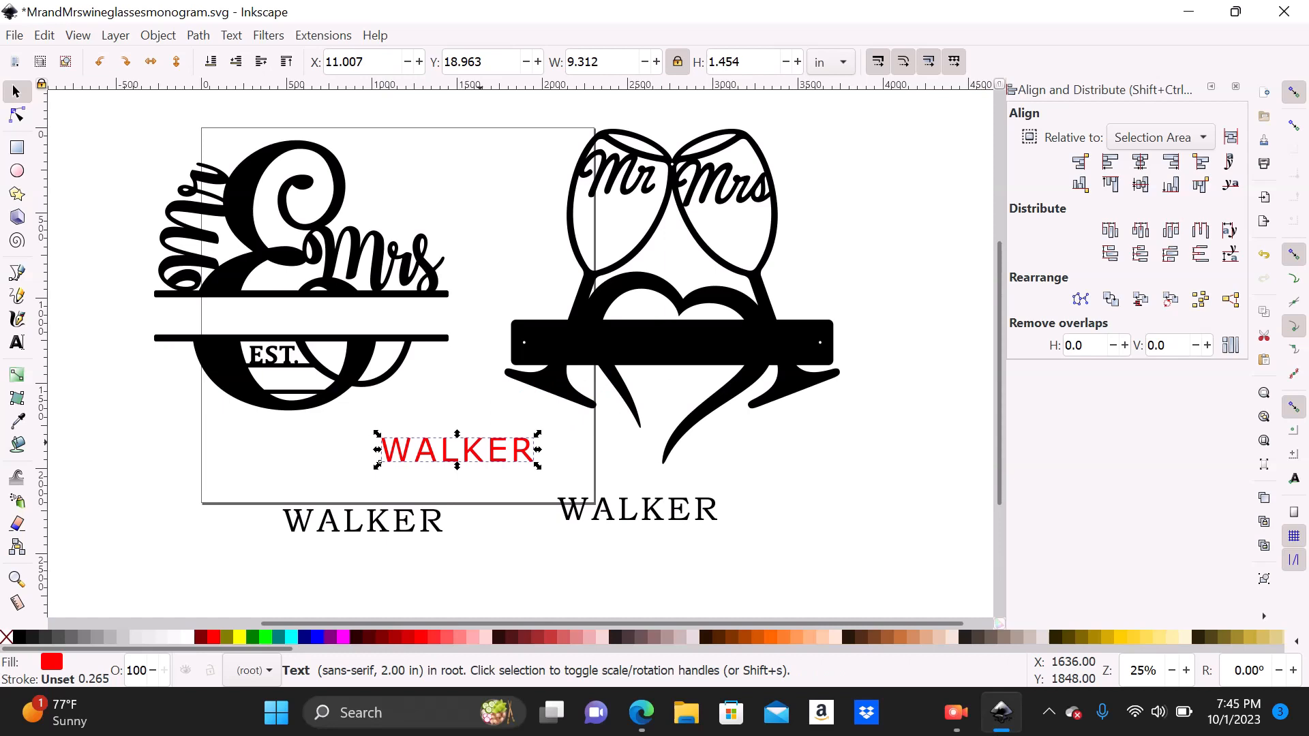
{"action": "left_click_drag", "start_coordinate": [379, 460], "coordinate": [583, 352]}
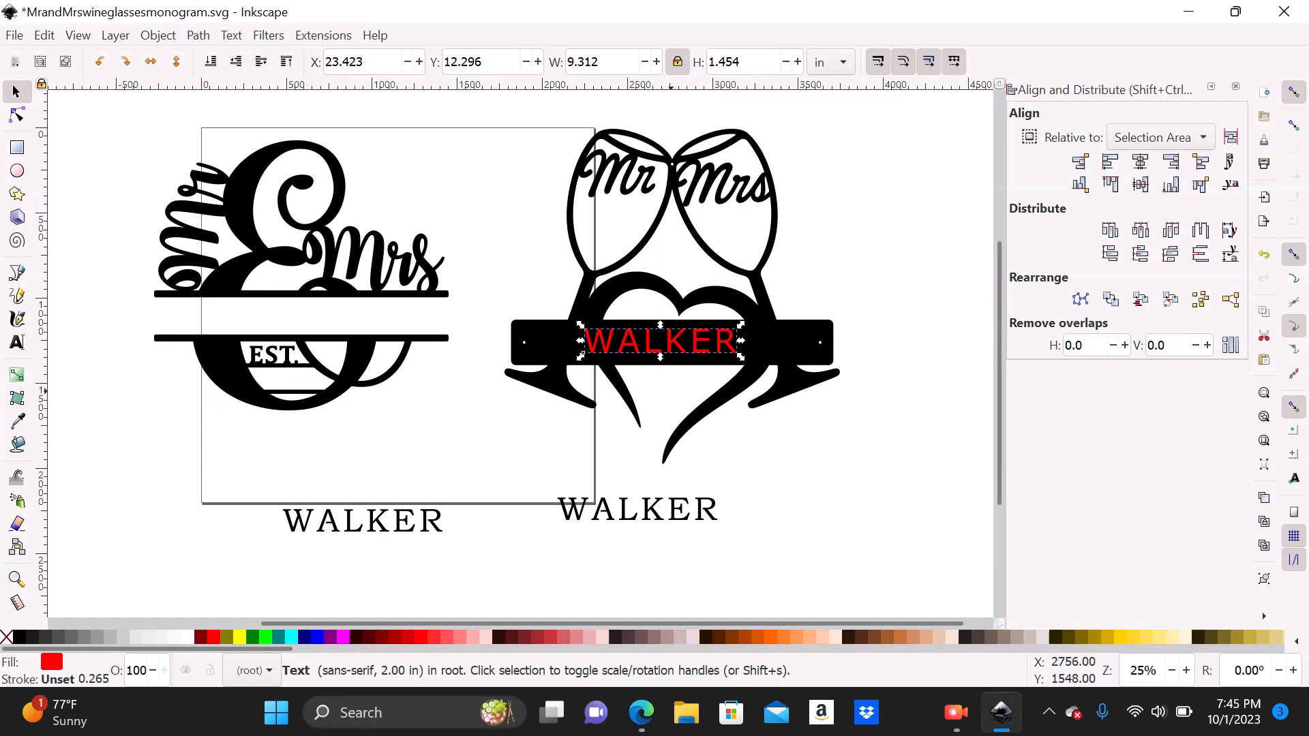
{"action": "key", "text": "Escape"}
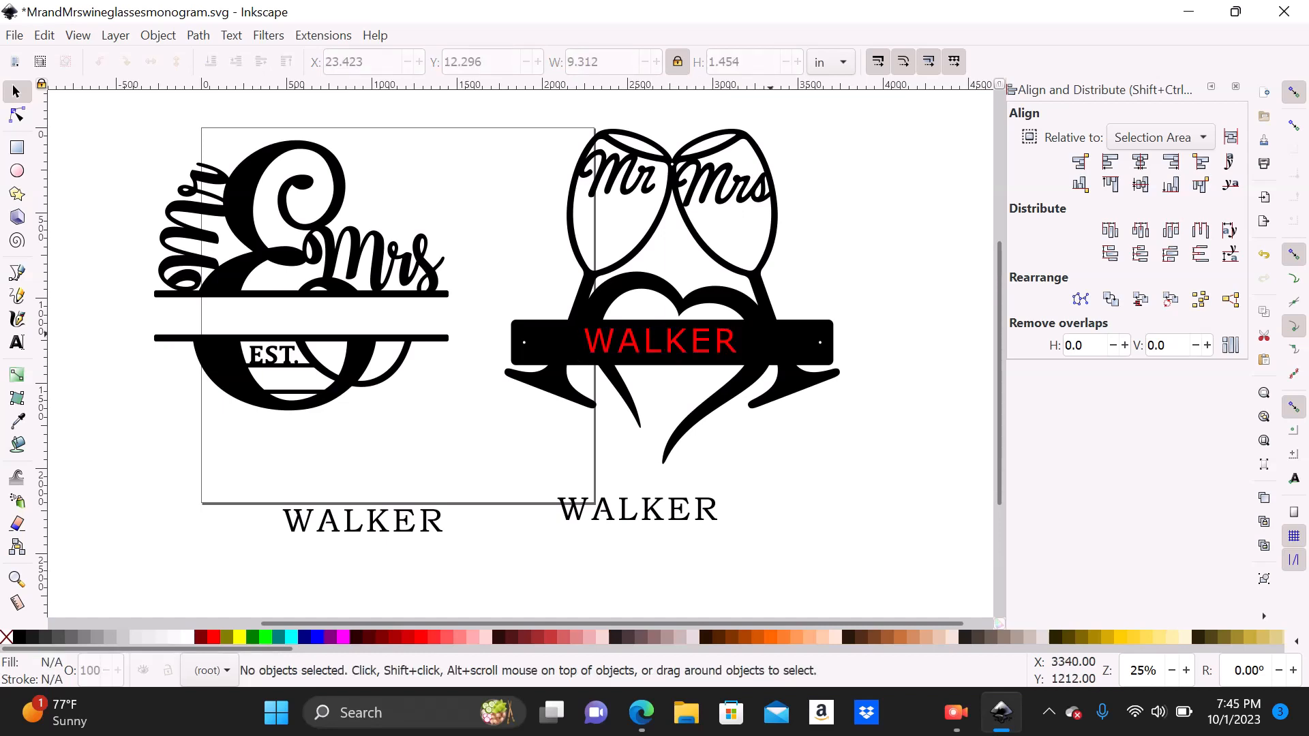
Step: Convert the red surname text on the banner to paths
{"action": "left_click", "coordinate": [771, 335]}
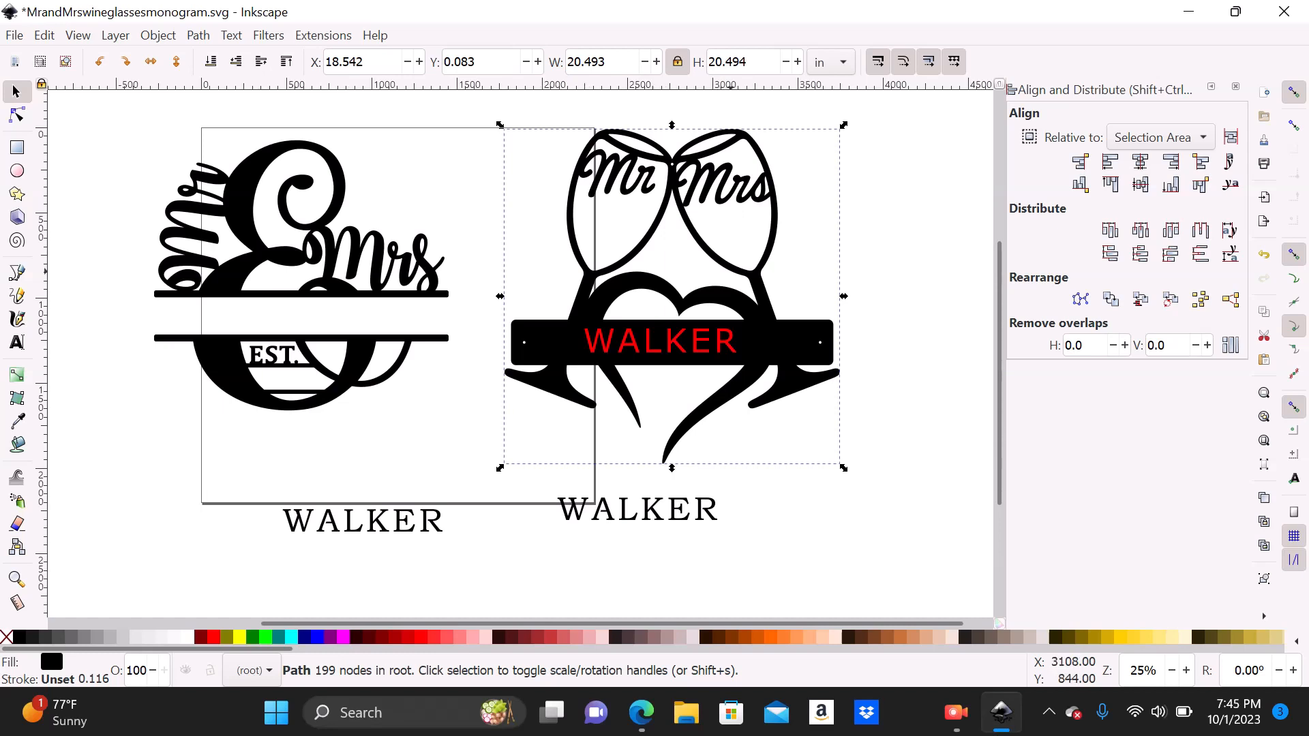
{"action": "left_click", "coordinate": [679, 347]}
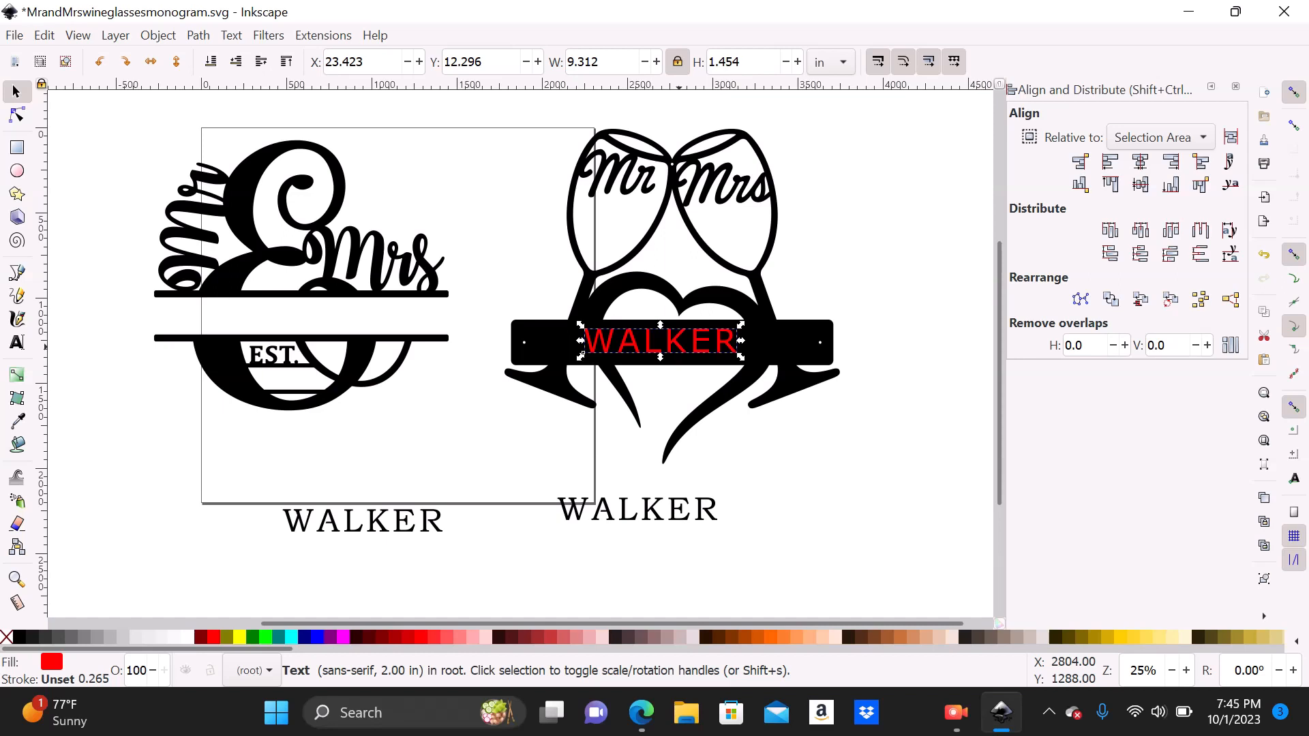
{"action": "left_click", "coordinate": [198, 34]}
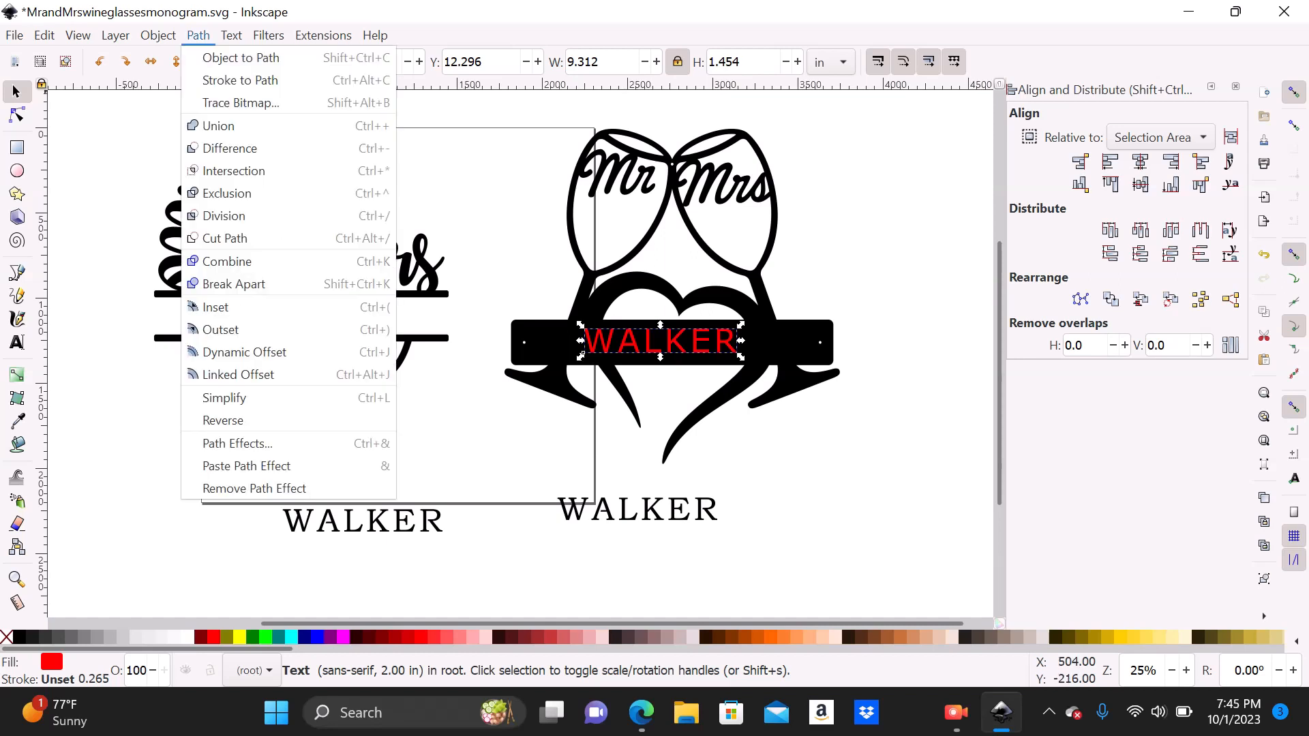
{"action": "left_click", "coordinate": [241, 58]}
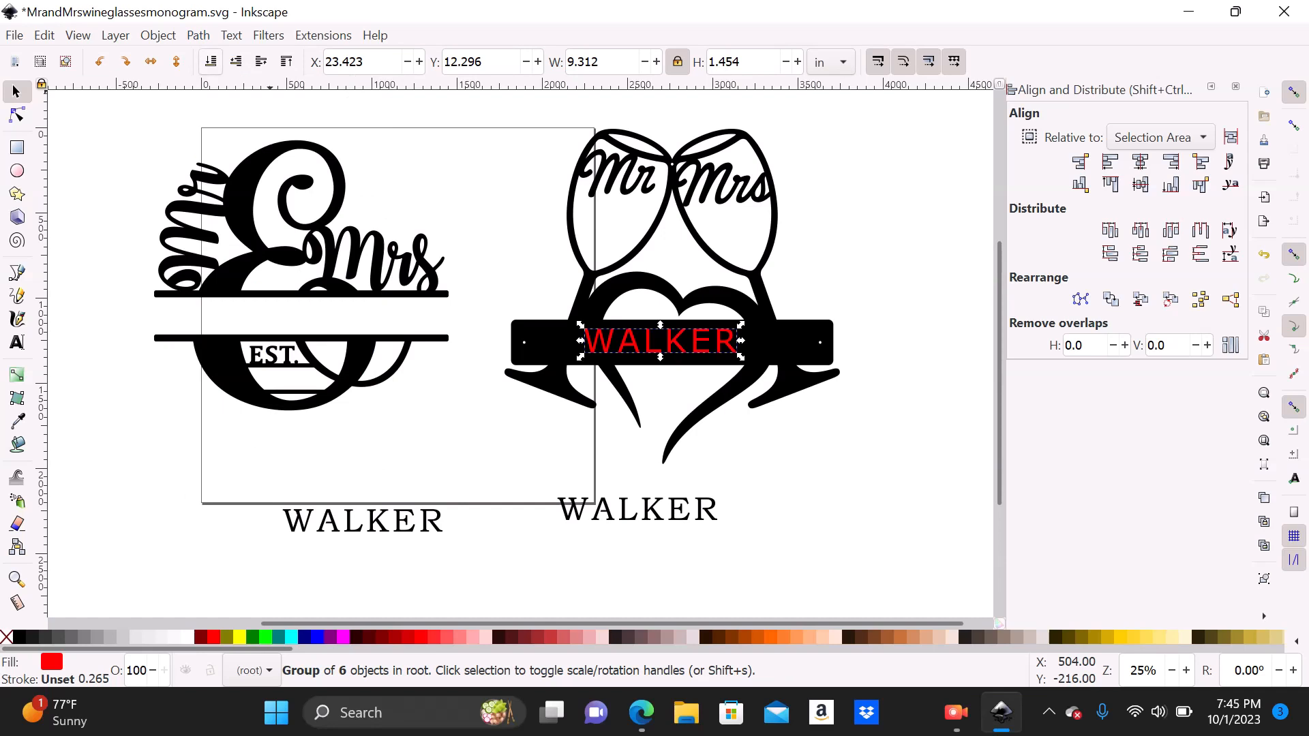
Step: Ungroup the red surname's letters and unite them into a single path
{"action": "left_click", "coordinate": [157, 35]}
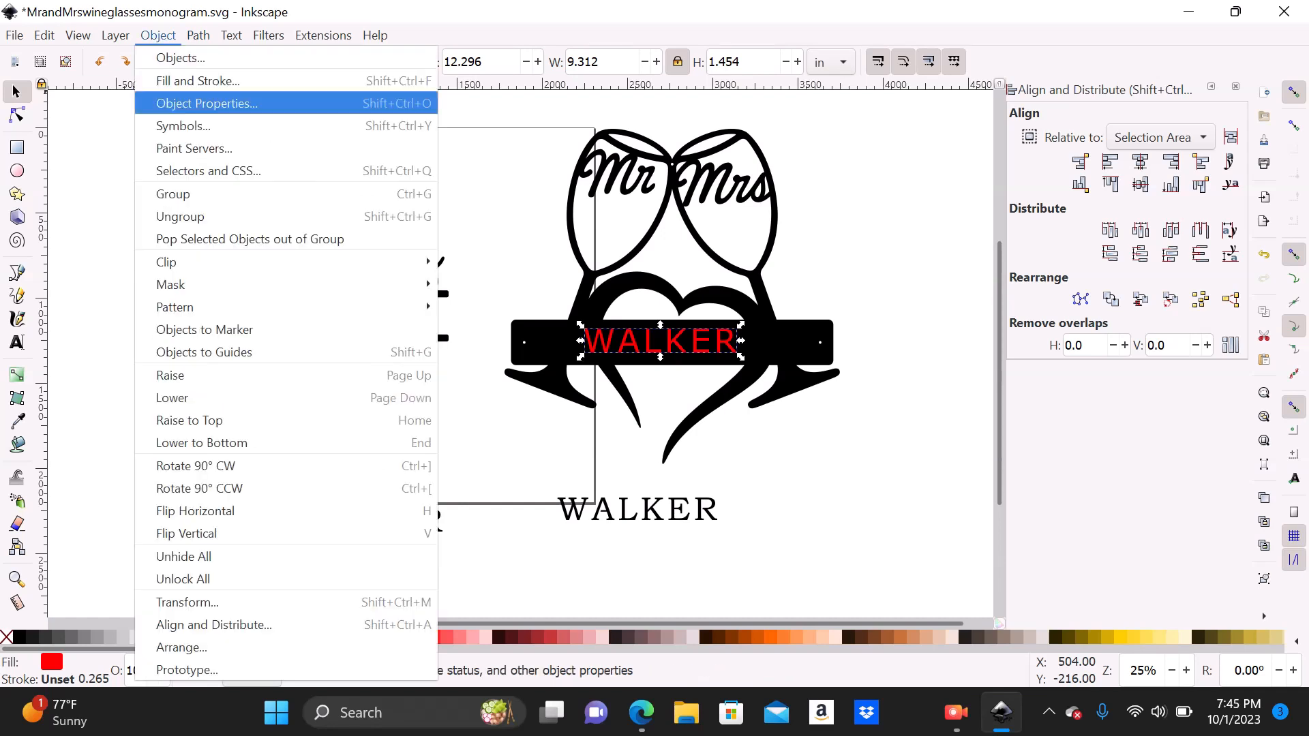
{"action": "left_click", "coordinate": [180, 216]}
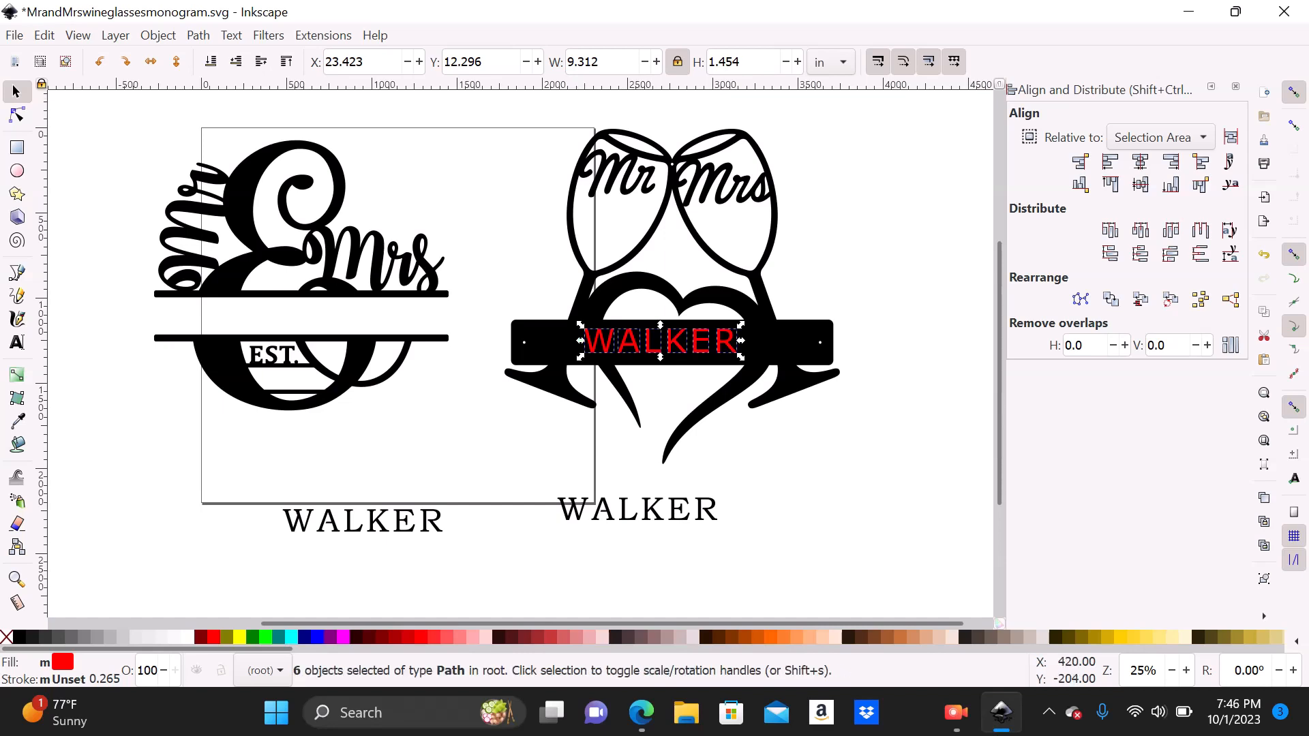
{"action": "left_click", "coordinate": [198, 35]}
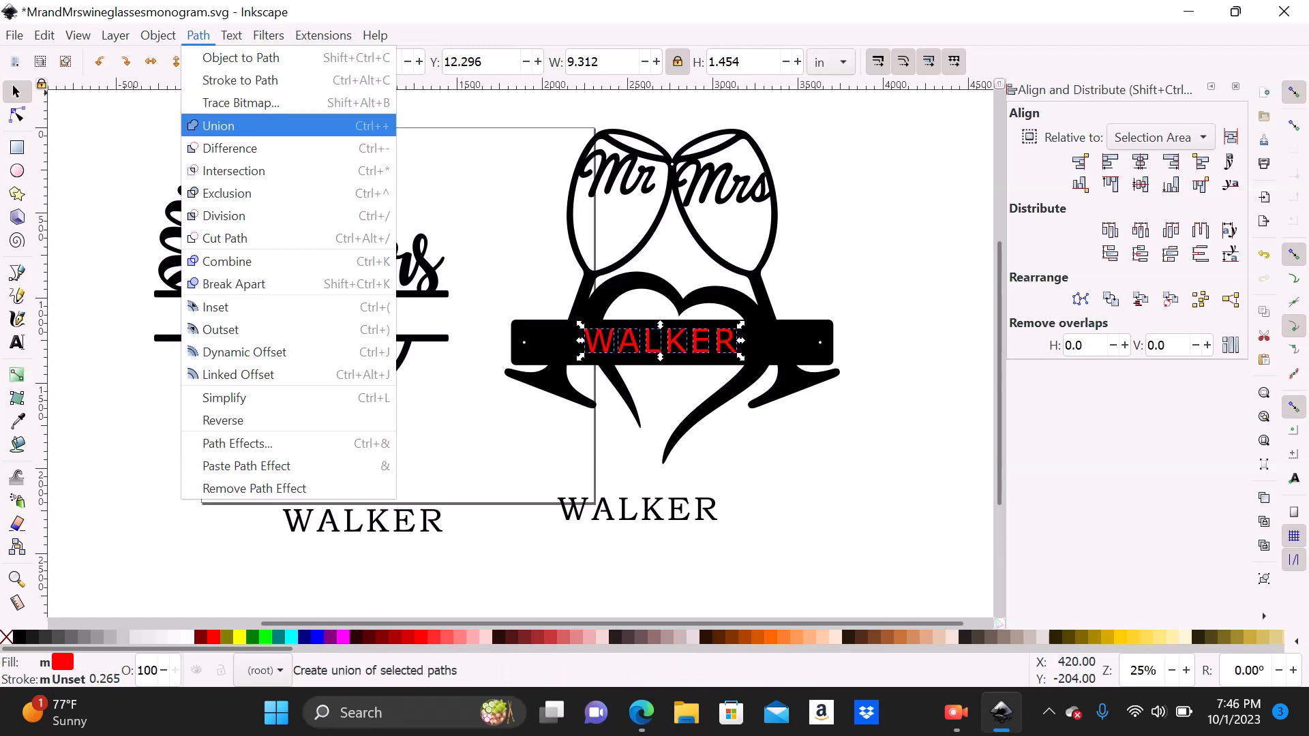
{"action": "left_click", "coordinate": [218, 125]}
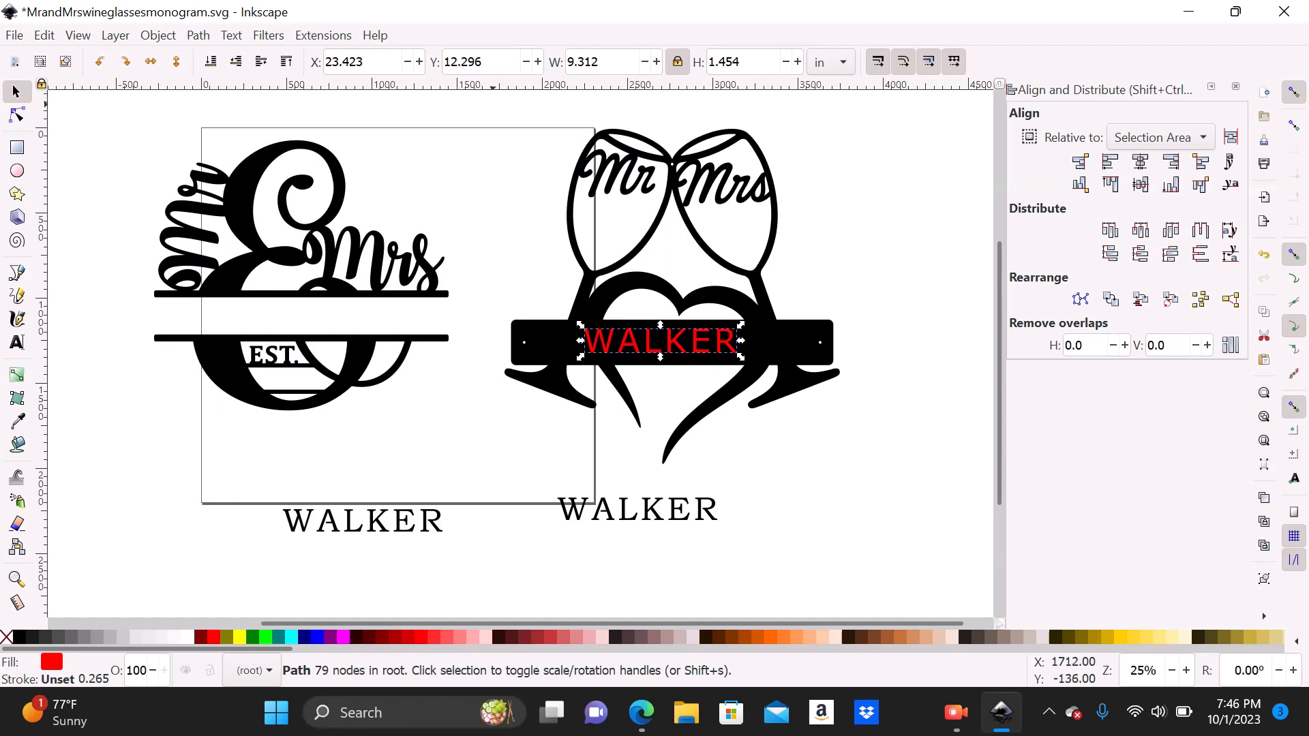
Step: Try a Union of the wine-glasses design and the red surname path, and undo it
{"action": "left_click_drag", "start_coordinate": [493, 102], "coordinate": [871, 464]}
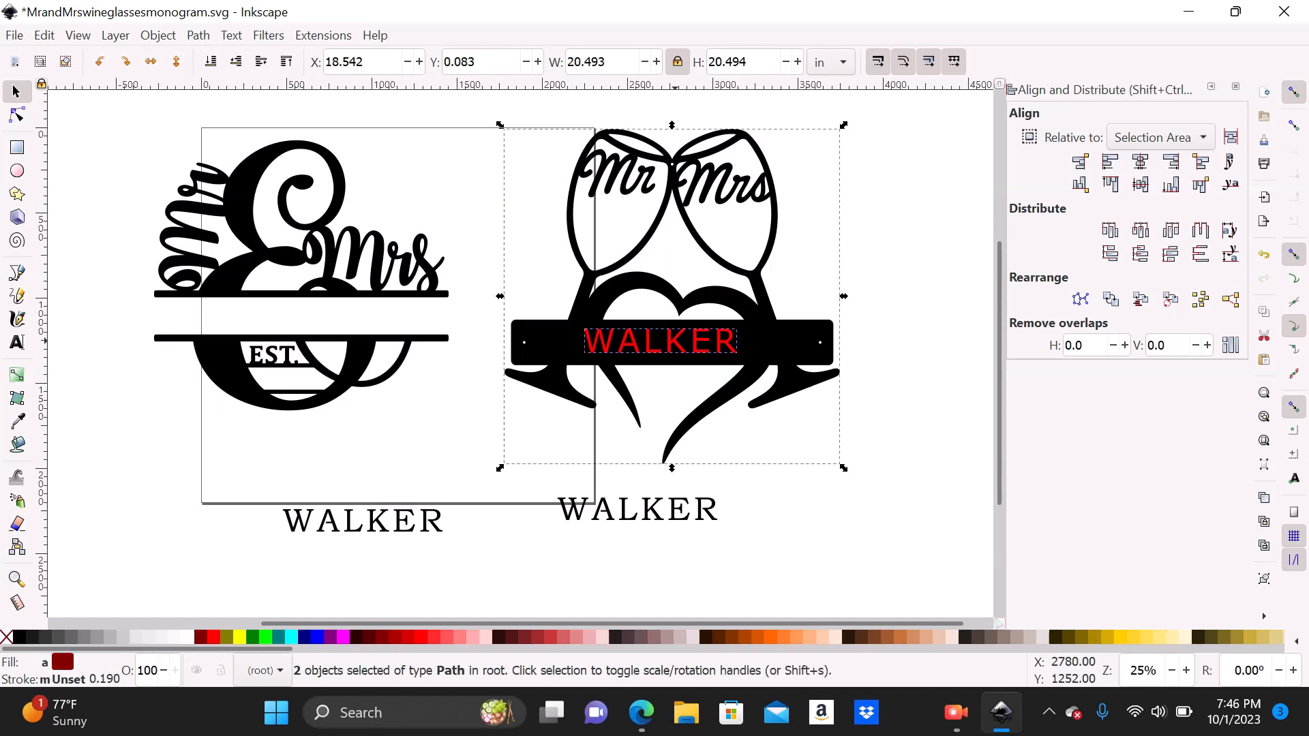
{"action": "left_click", "coordinate": [230, 34]}
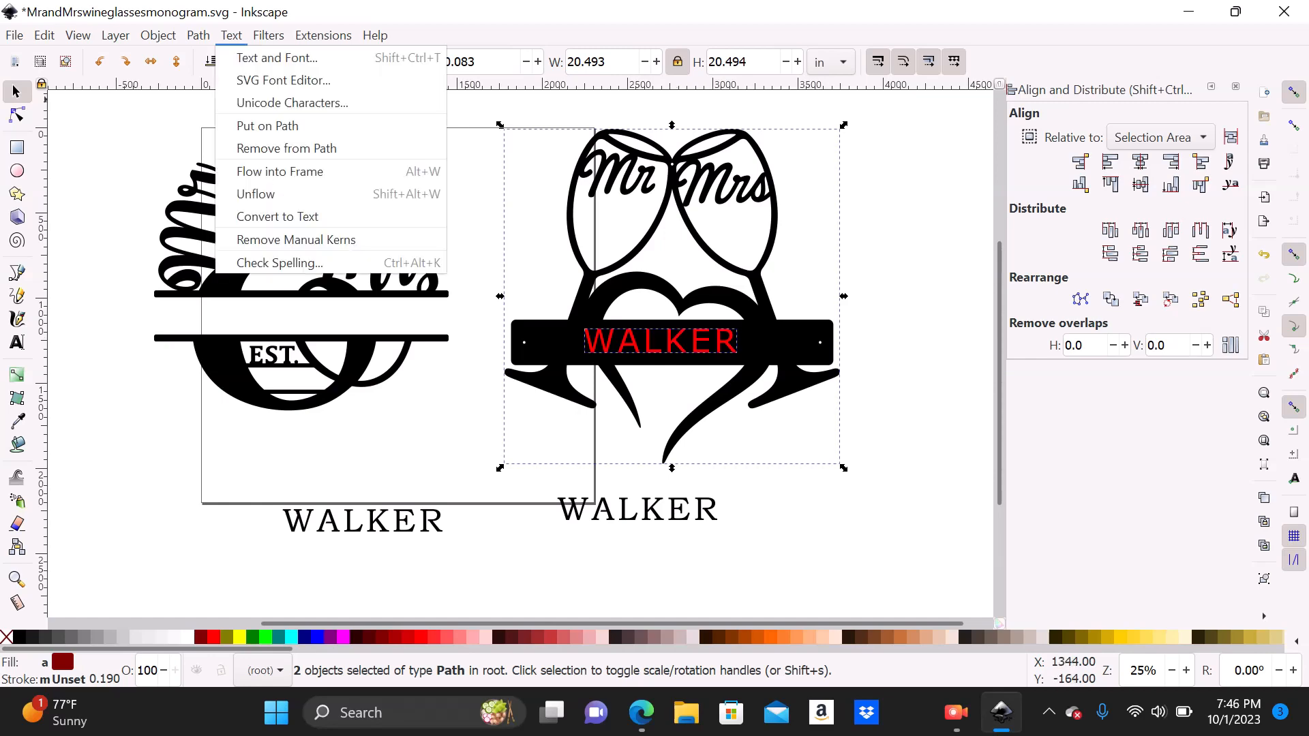
{"action": "mouse_move", "coordinate": [198, 35]}
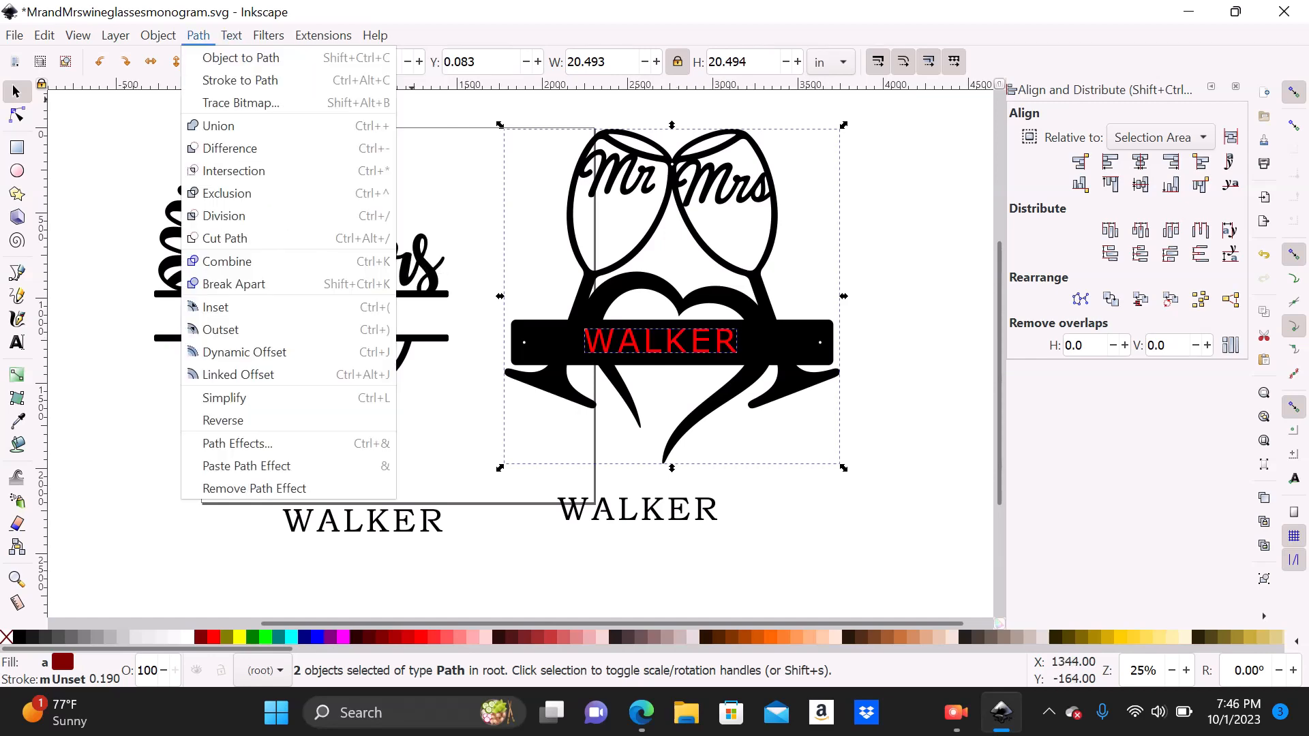
{"action": "left_click", "coordinate": [219, 125]}
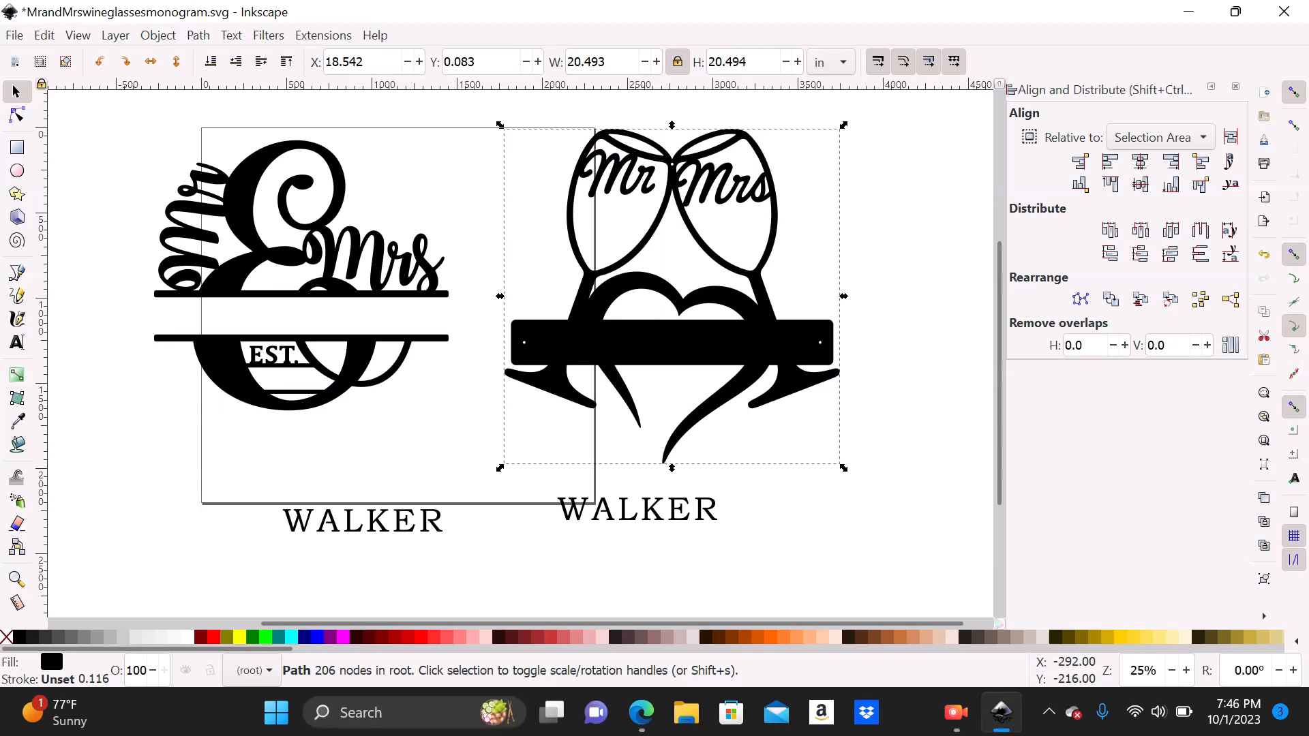
{"action": "key", "text": "alt+e"}
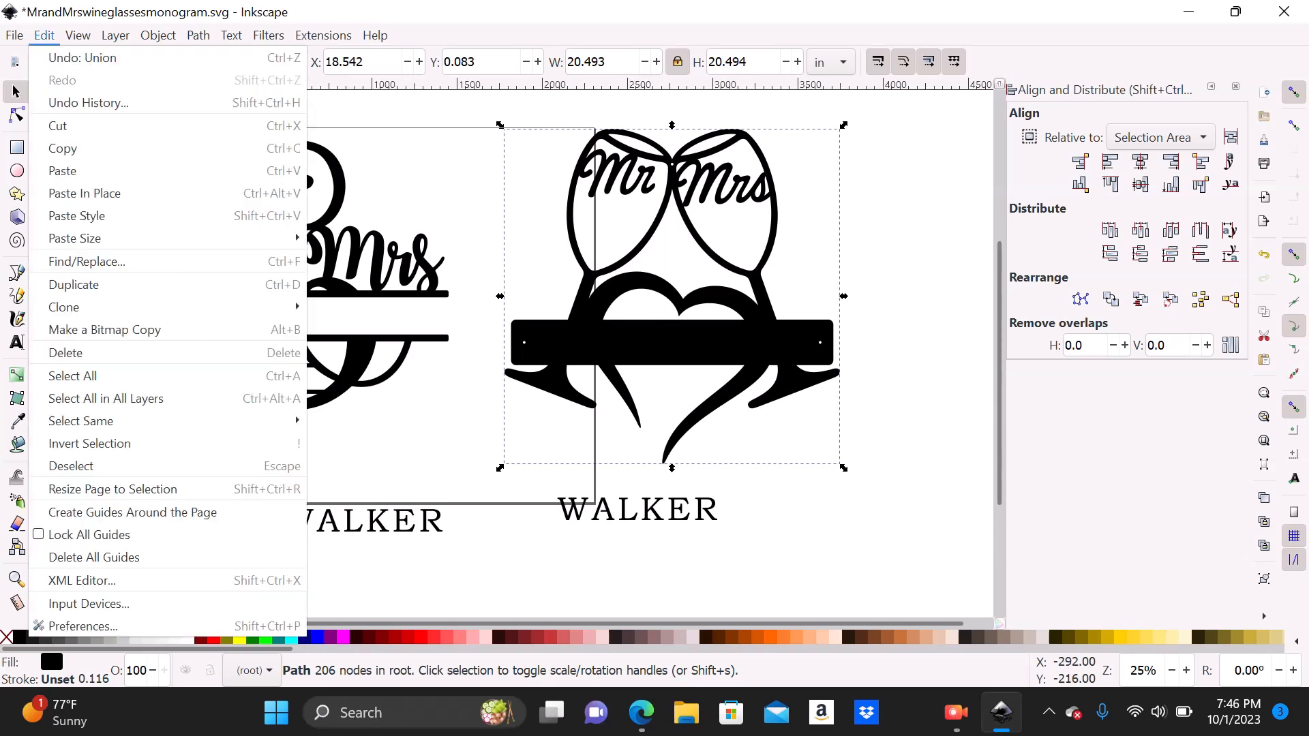
{"action": "key", "text": "Down"}
{"action": "key", "text": "Return"}
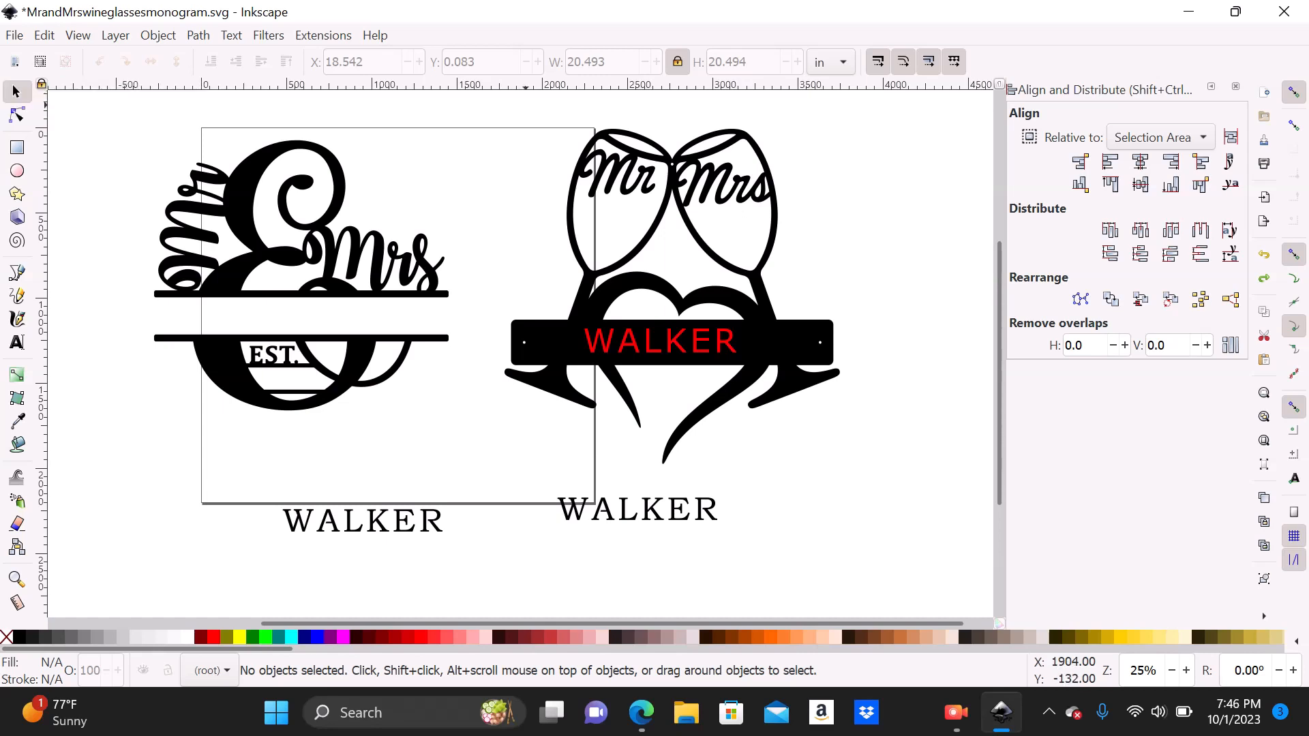
Step: Move the wine-glasses design away from behind the red surname, to about X 22.01 in, Y 1.51 in
{"action": "left_click_drag", "start_coordinate": [506, 100], "coordinate": [848, 442]}
{"action": "right_click", "coordinate": [678, 411]}
{"action": "key", "text": "Escape"}
{"action": "left_click_drag", "start_coordinate": [490, 114], "coordinate": [560, 244]}
{"action": "mouse_move", "coordinate": [622, 289]}
{"action": "left_mouse_down"}
{"action": "mouse_move", "coordinate": [689, 328]}
{"action": "mouse_move", "coordinate": [624, 343]}
{"action": "left_mouse_up"}
{"action": "key", "text": "Escape"}
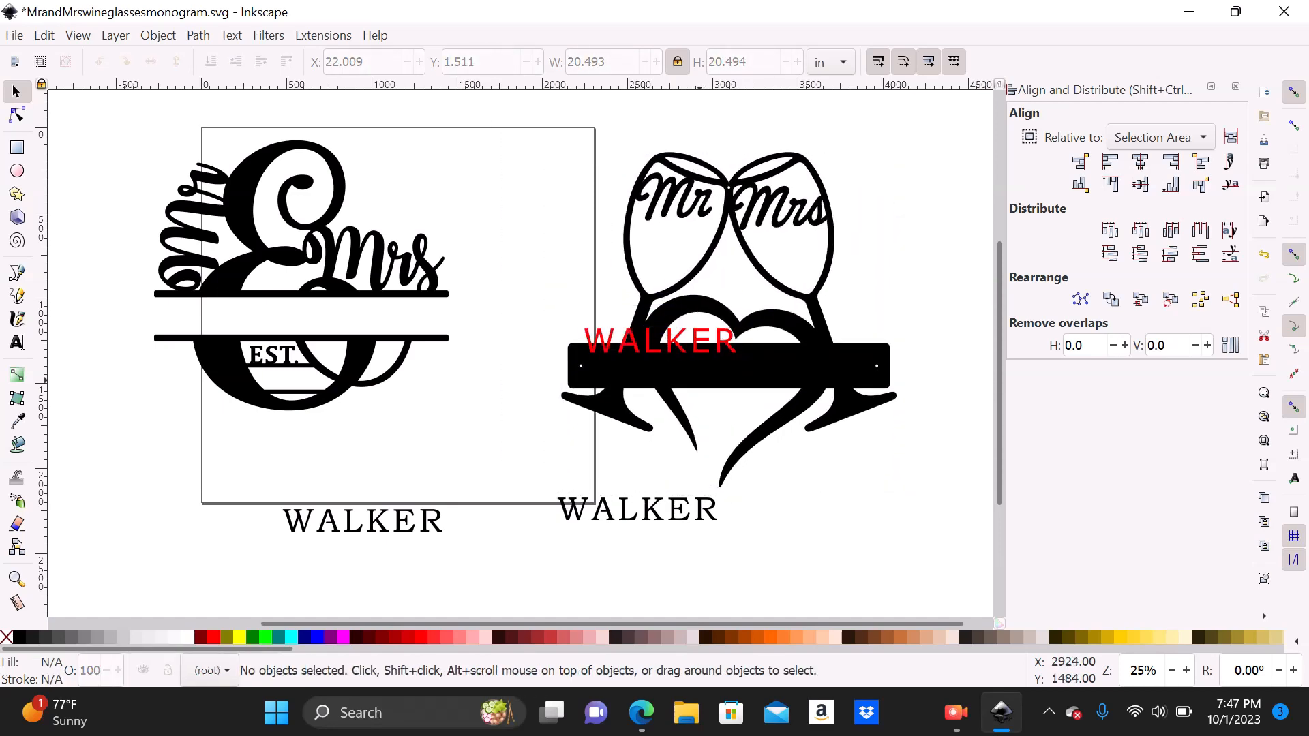
Step: Move the wine-glasses design so its banner lies behind the red surname, at about X 18.18 in, Y -0.11 in
{"action": "left_click", "coordinate": [658, 343]}
{"action": "left_click_drag", "start_coordinate": [658, 342], "coordinate": [597, 316]}
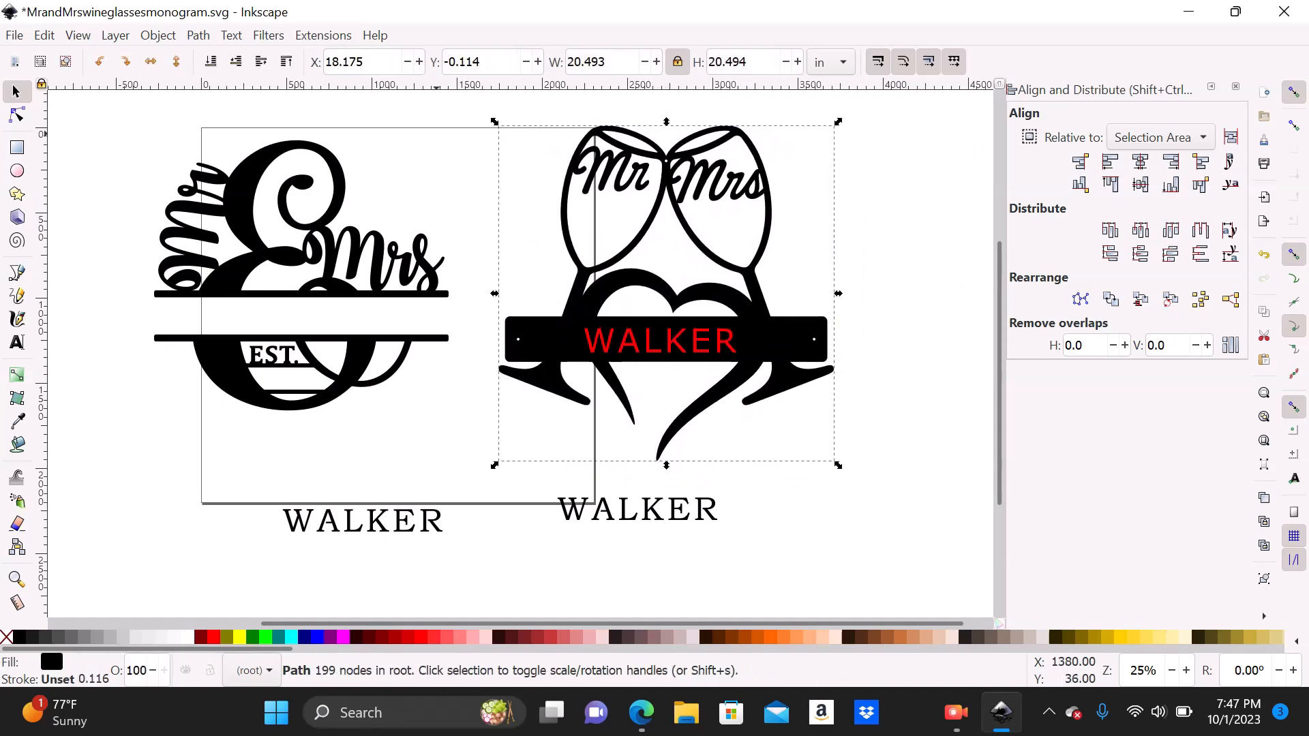
{"action": "key", "text": "Escape"}
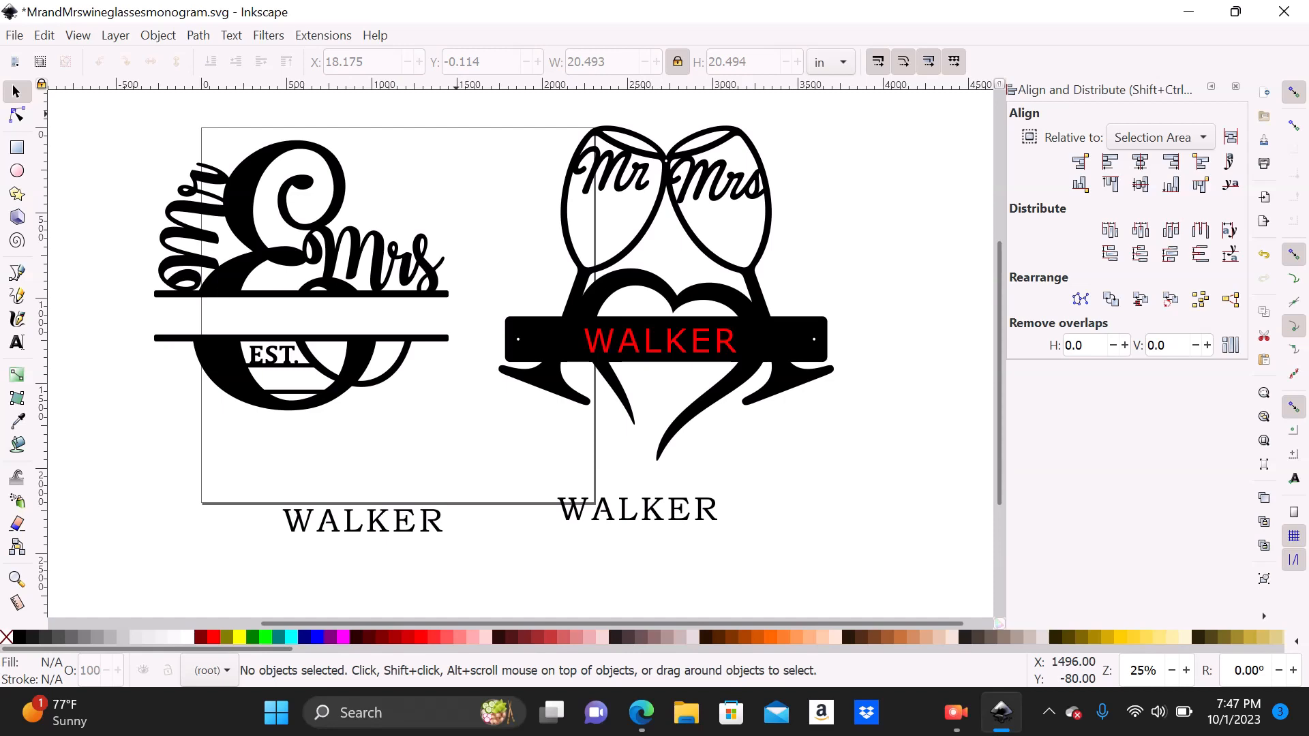
Step: Switch the unit for the wine-glasses design's position and size to px
{"action": "left_click", "coordinate": [523, 314]}
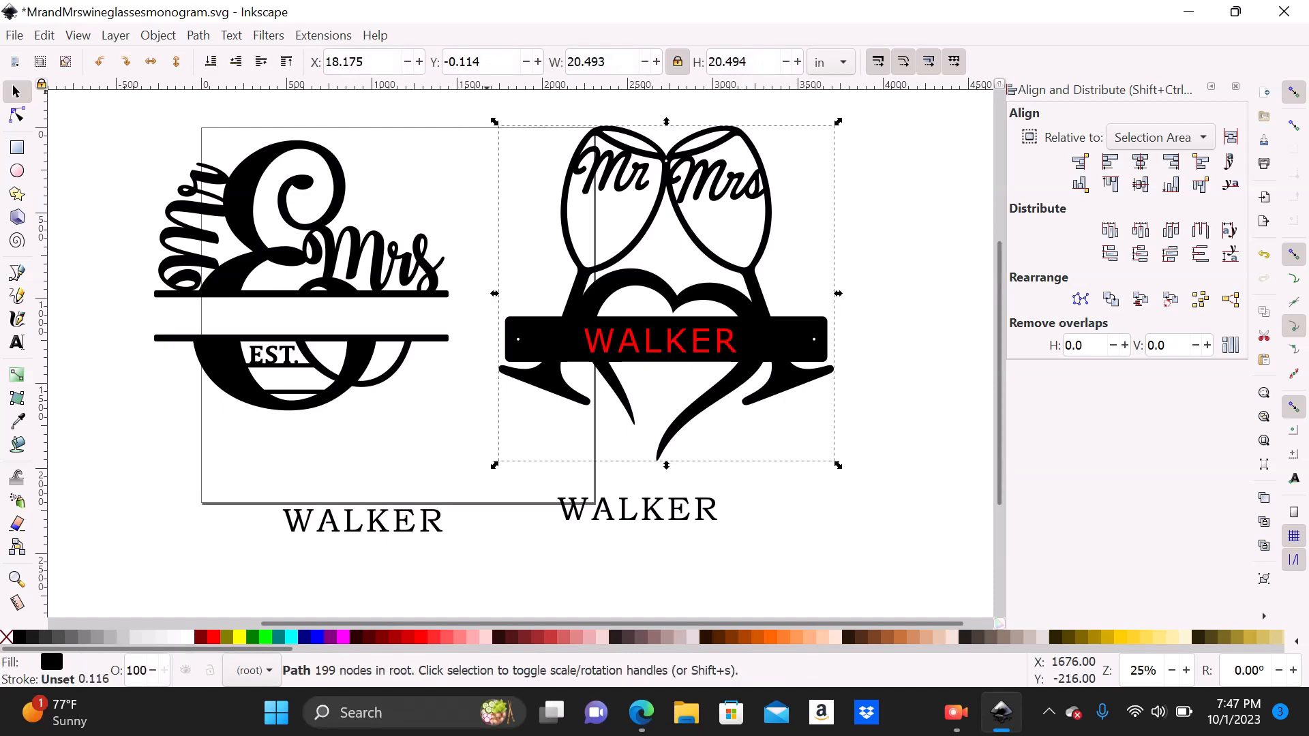
{"action": "left_click_drag", "start_coordinate": [487, 89], "coordinate": [463, 59]}
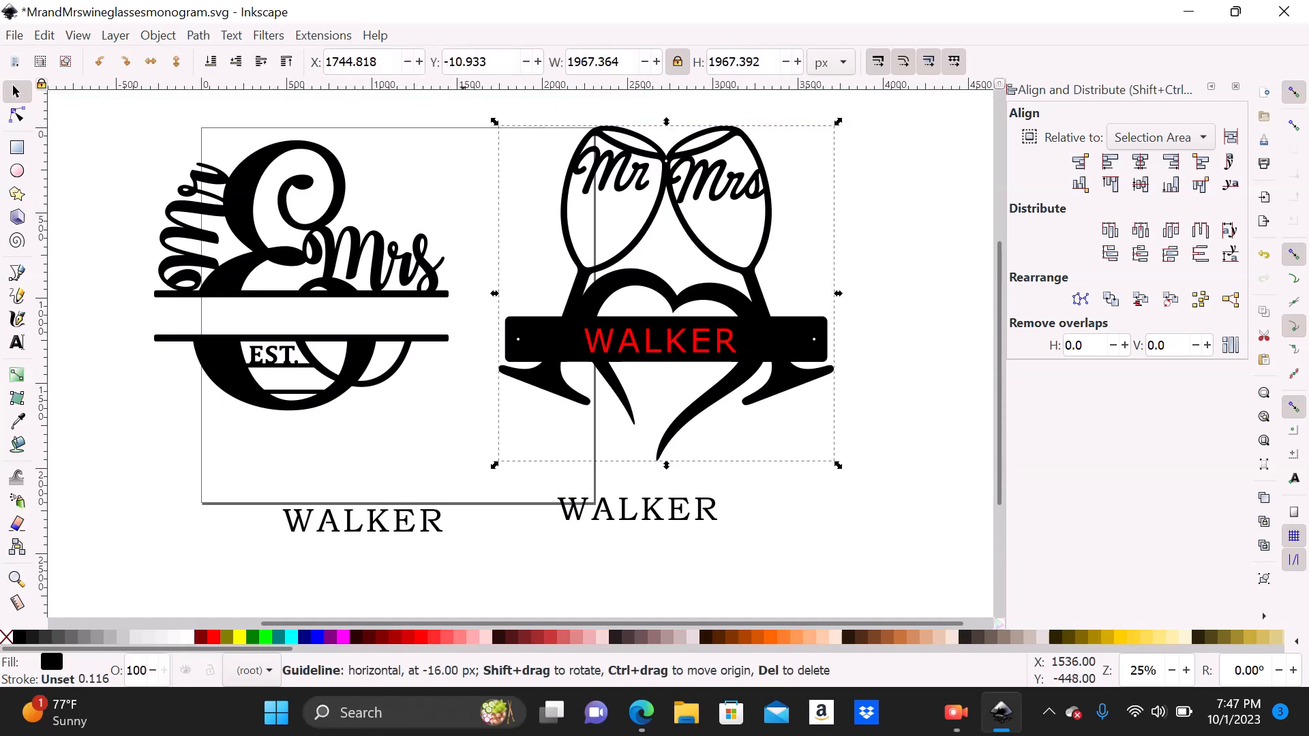
{"action": "key", "text": "Escape"}
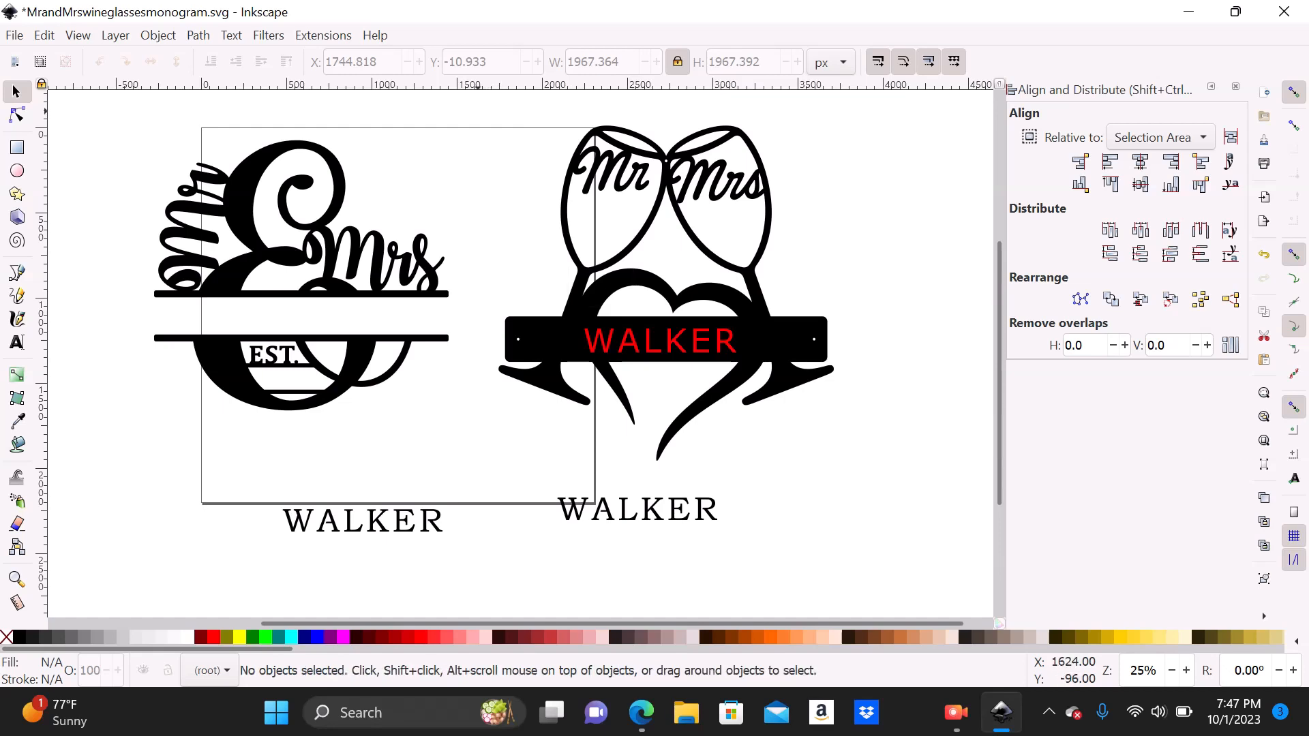
Step: Select the wine-glasses design and the red surname, try centring them on the horizontal axis, and undo the alignment
{"action": "left_click_drag", "start_coordinate": [478, 111], "coordinate": [512, 249]}
{"action": "left_click", "coordinate": [600, 304]}
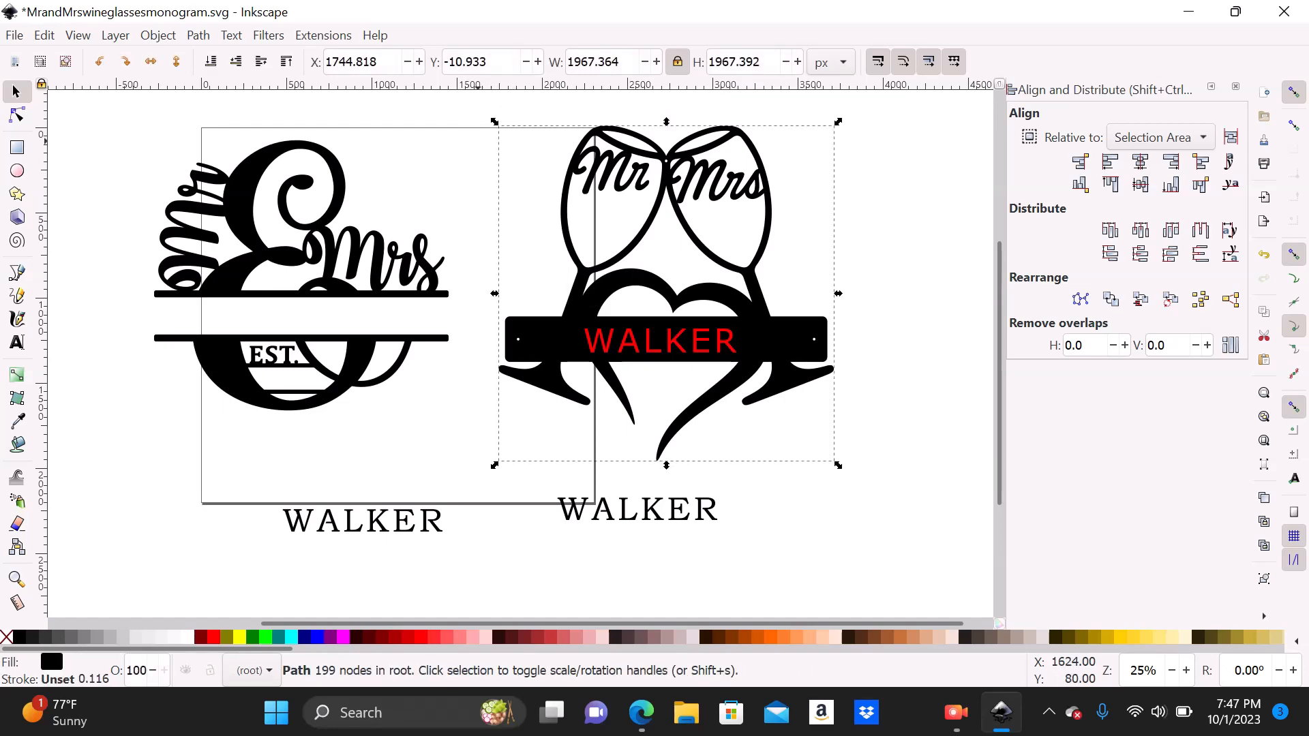
{"action": "left_click", "coordinate": [475, 136]}
{"action": "left_click_drag", "start_coordinate": [471, 110], "coordinate": [857, 476]}
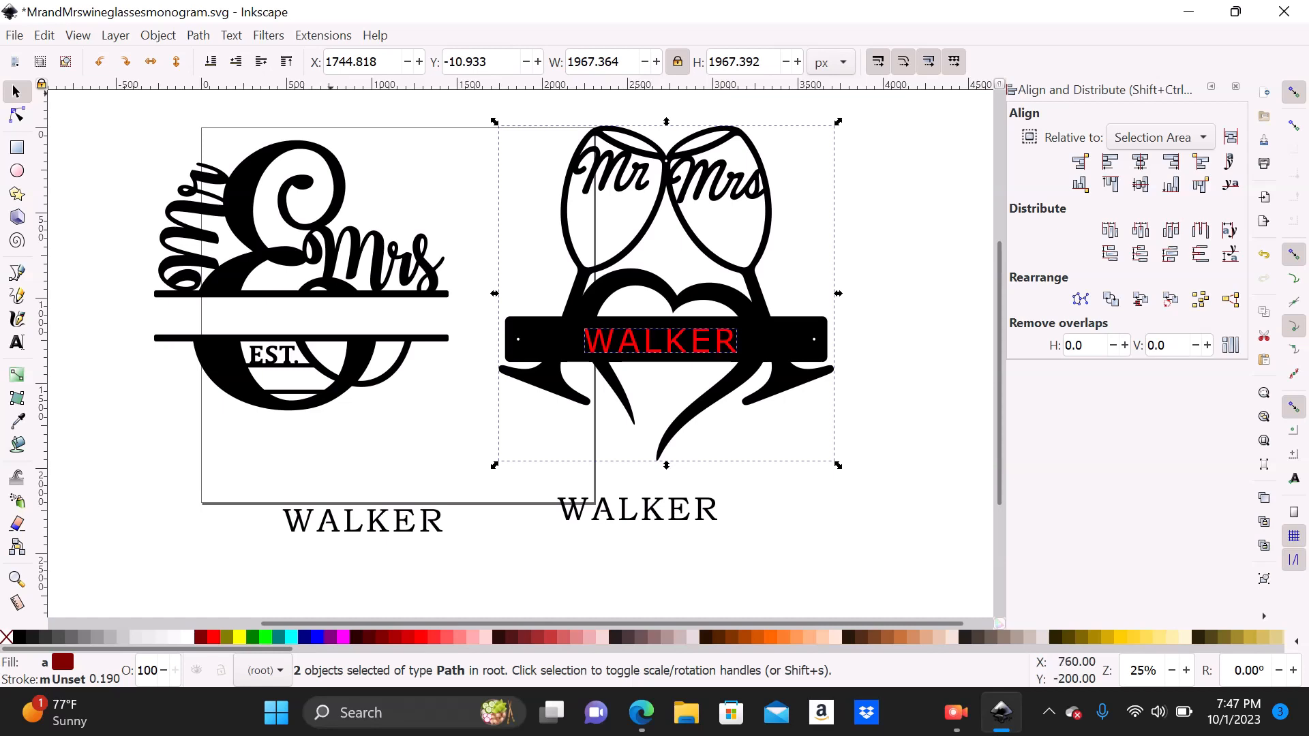
{"action": "left_click", "coordinate": [198, 35]}
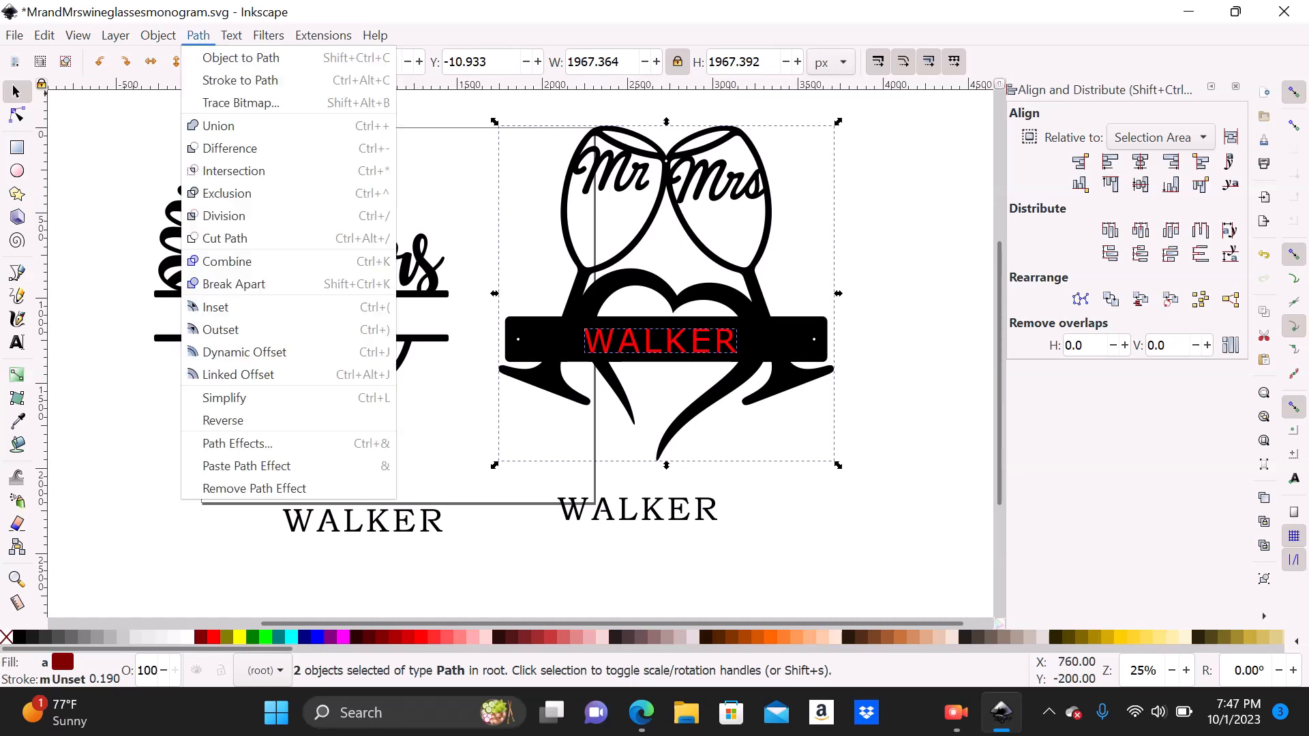
{"action": "mouse_move", "coordinate": [158, 35]}
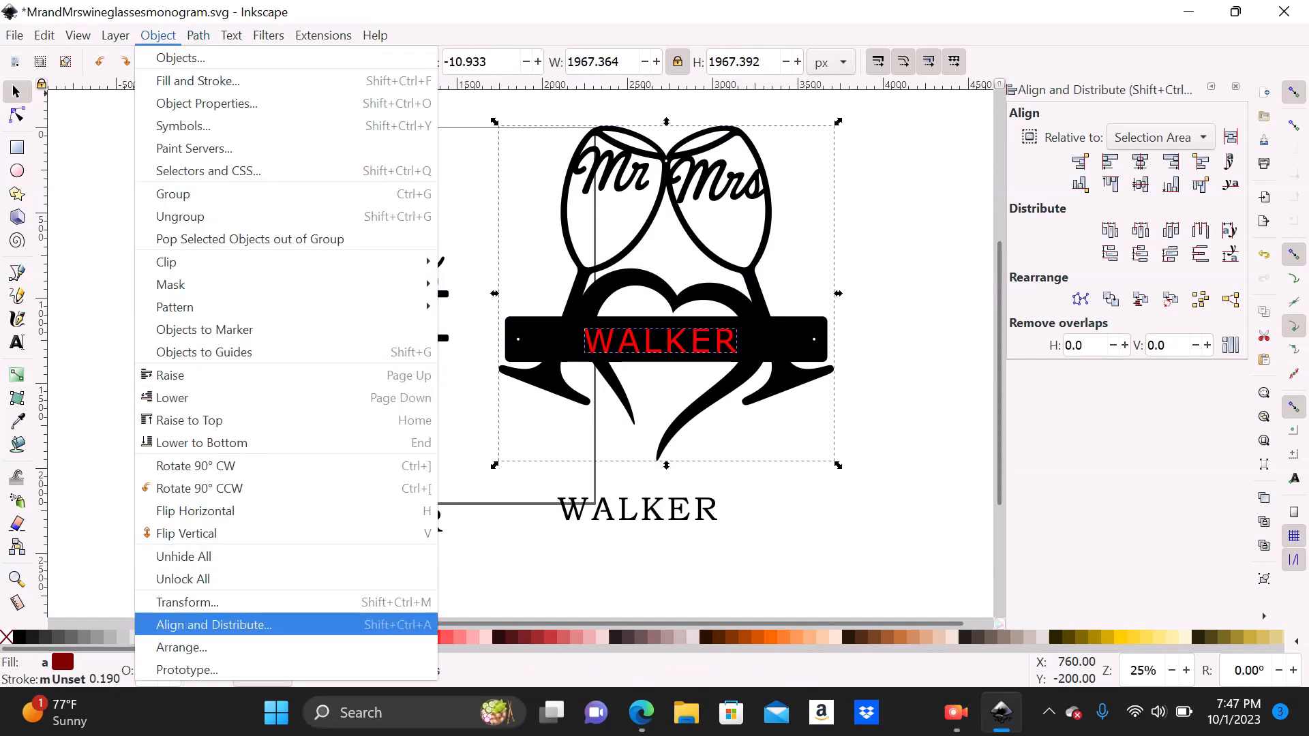
{"action": "left_click", "coordinate": [213, 624]}
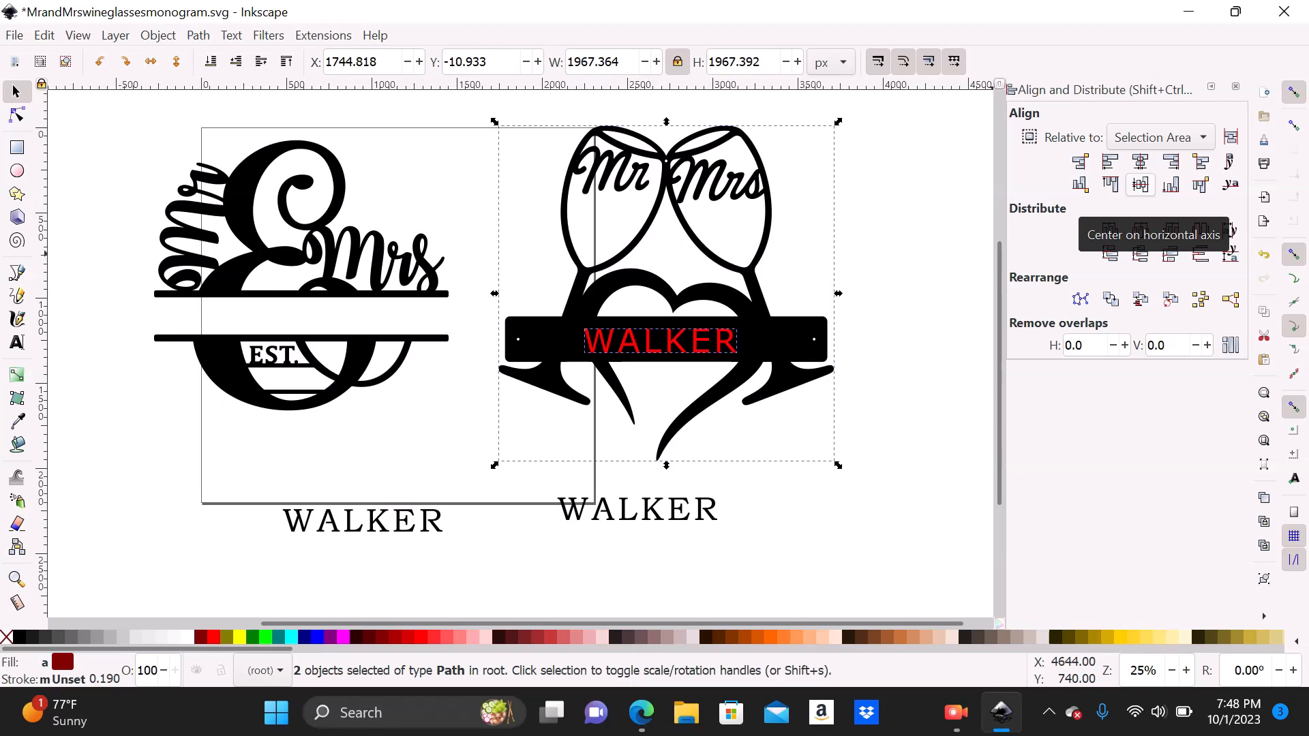
{"action": "left_click", "coordinate": [1140, 184]}
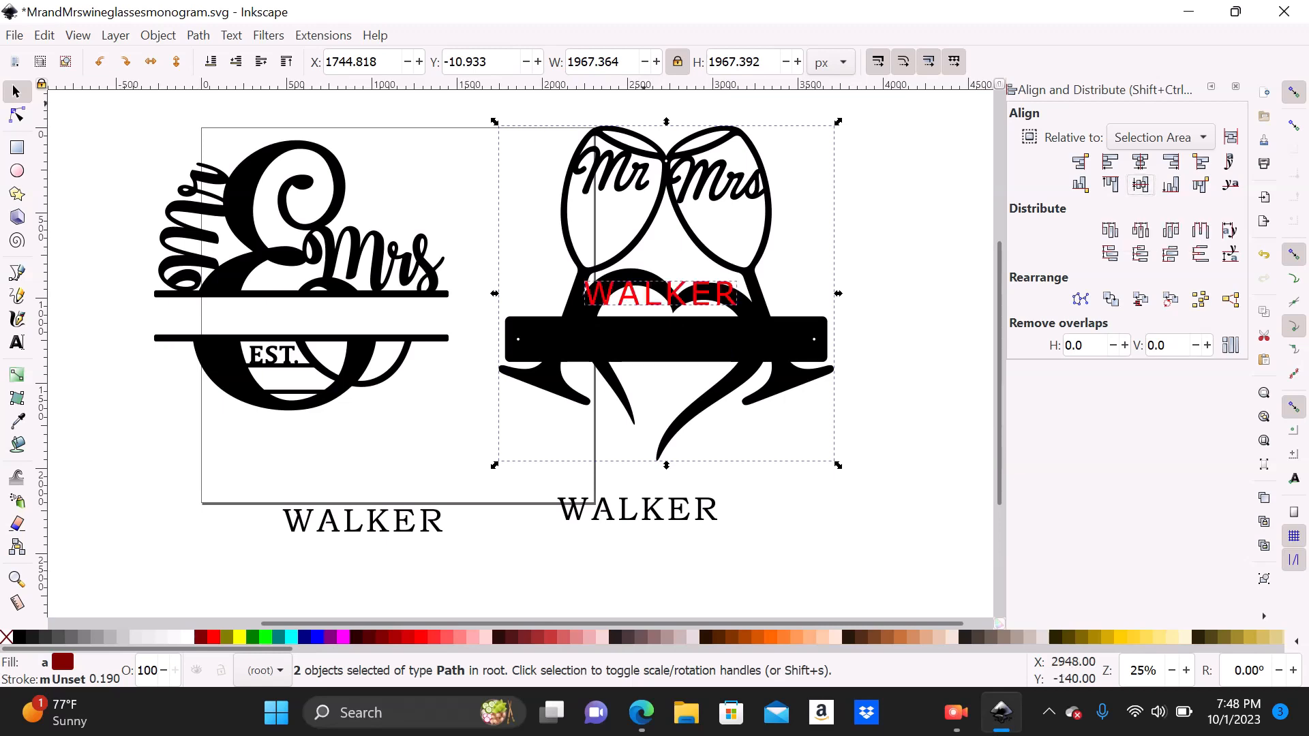
{"action": "left_click", "coordinate": [44, 35]}
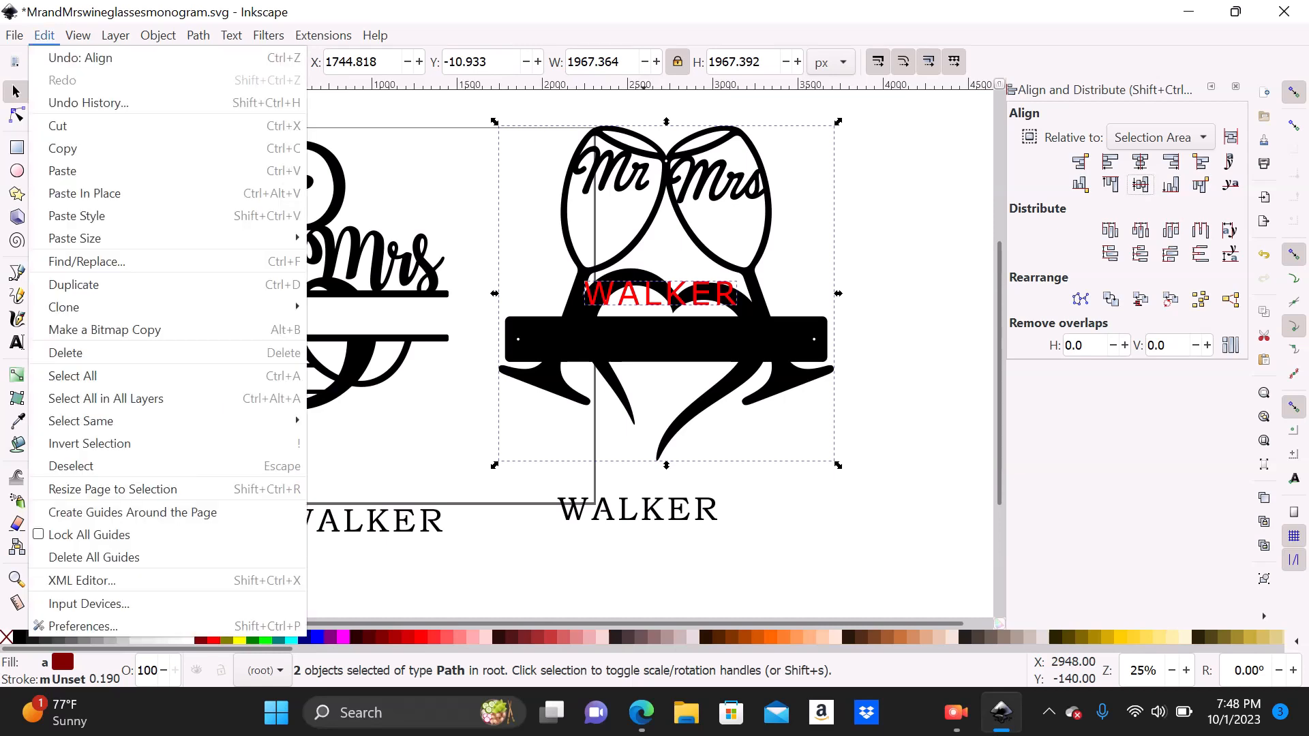
{"action": "left_click", "coordinate": [68, 58]}
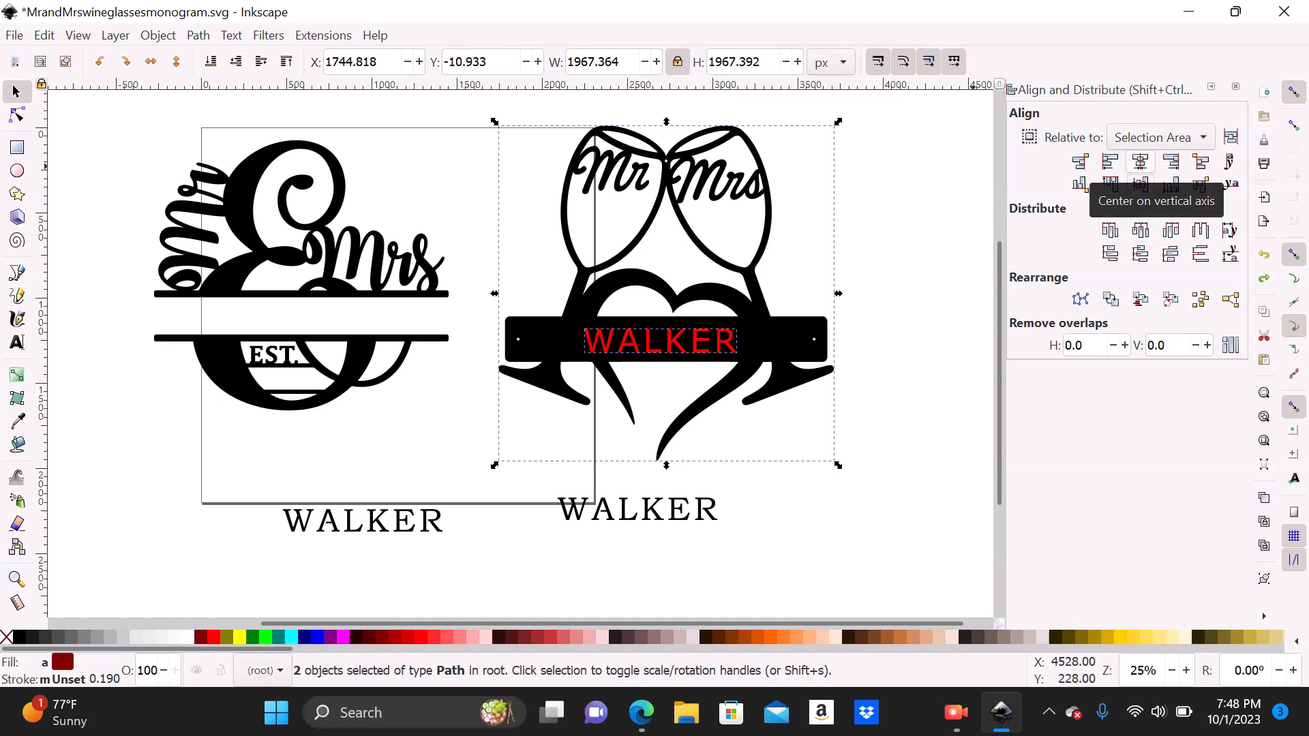
Step: Centre the red surname on the wine-glasses design's vertical axis, and move it off-centre to about X 2413.5 px, Y 1180.4 px
{"action": "left_click", "coordinate": [1141, 161]}
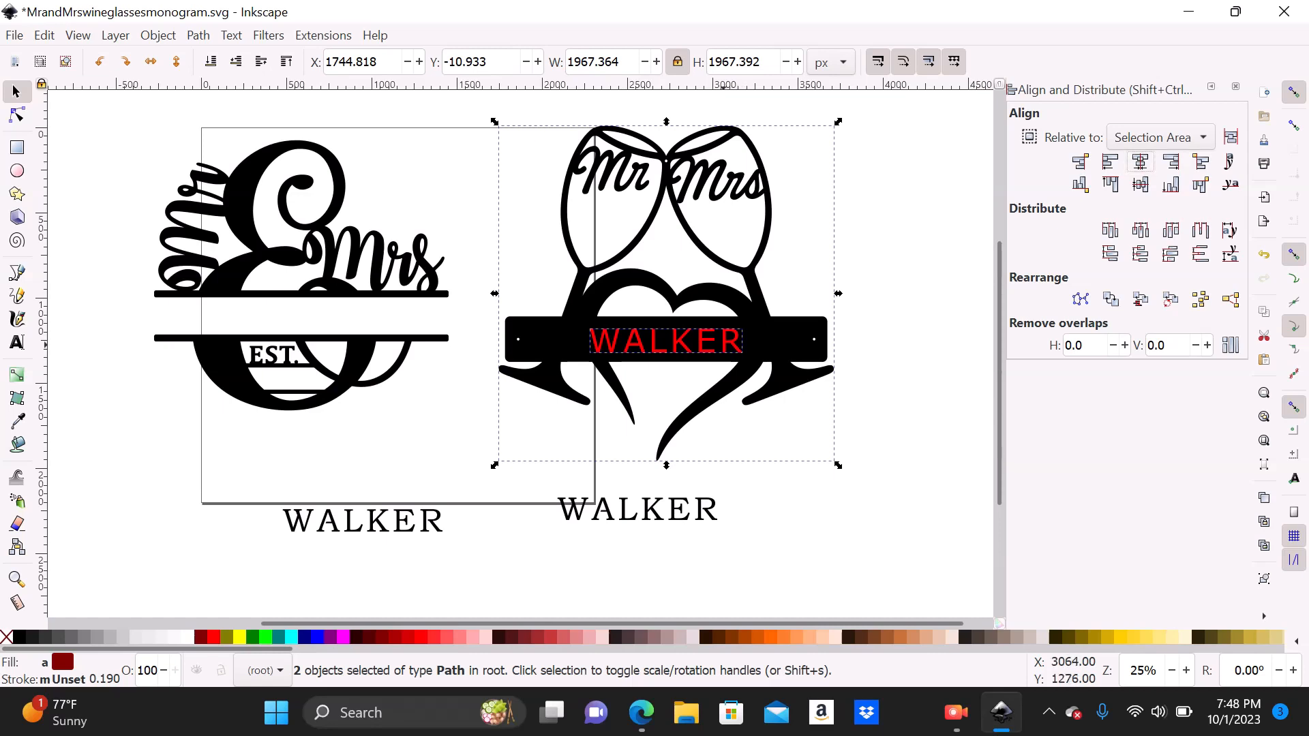
{"action": "left_click", "coordinate": [725, 351]}
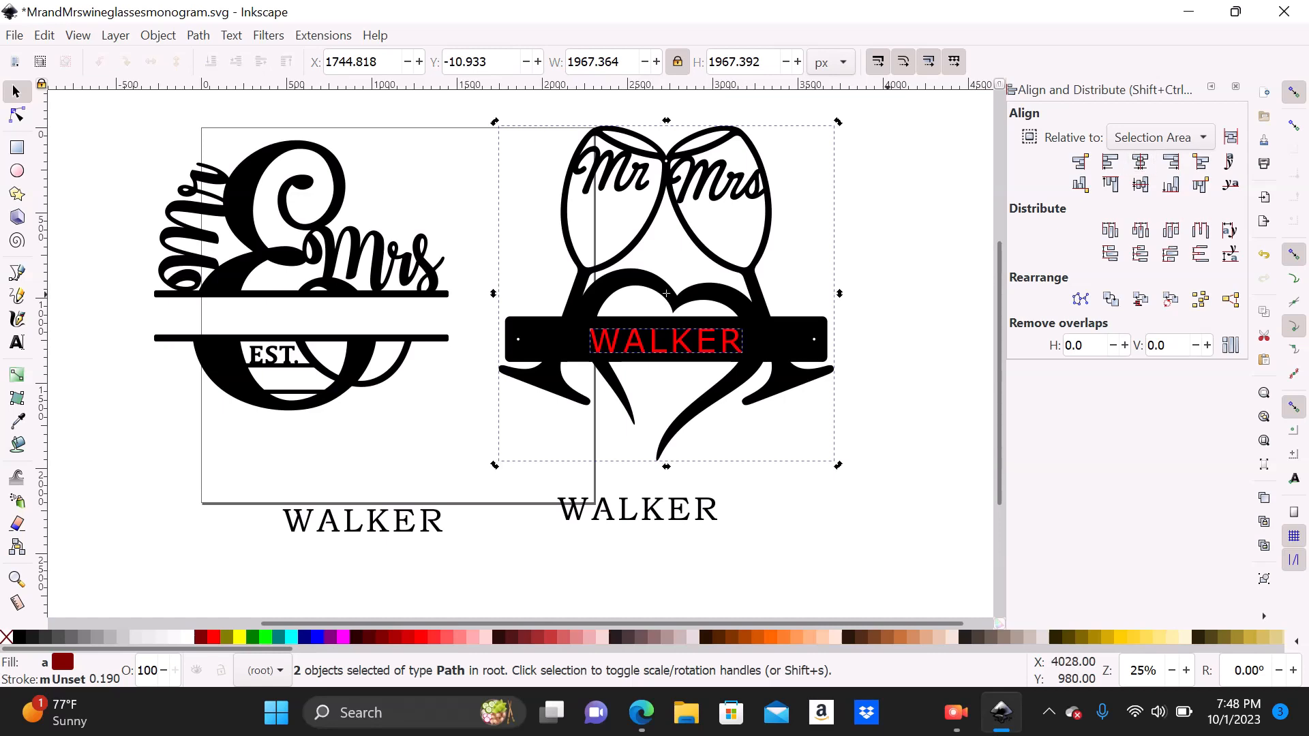
{"action": "left_click", "coordinate": [887, 295]}
{"action": "left_click_drag", "start_coordinate": [886, 295], "coordinate": [763, 339]}
{"action": "left_click", "coordinate": [732, 335]}
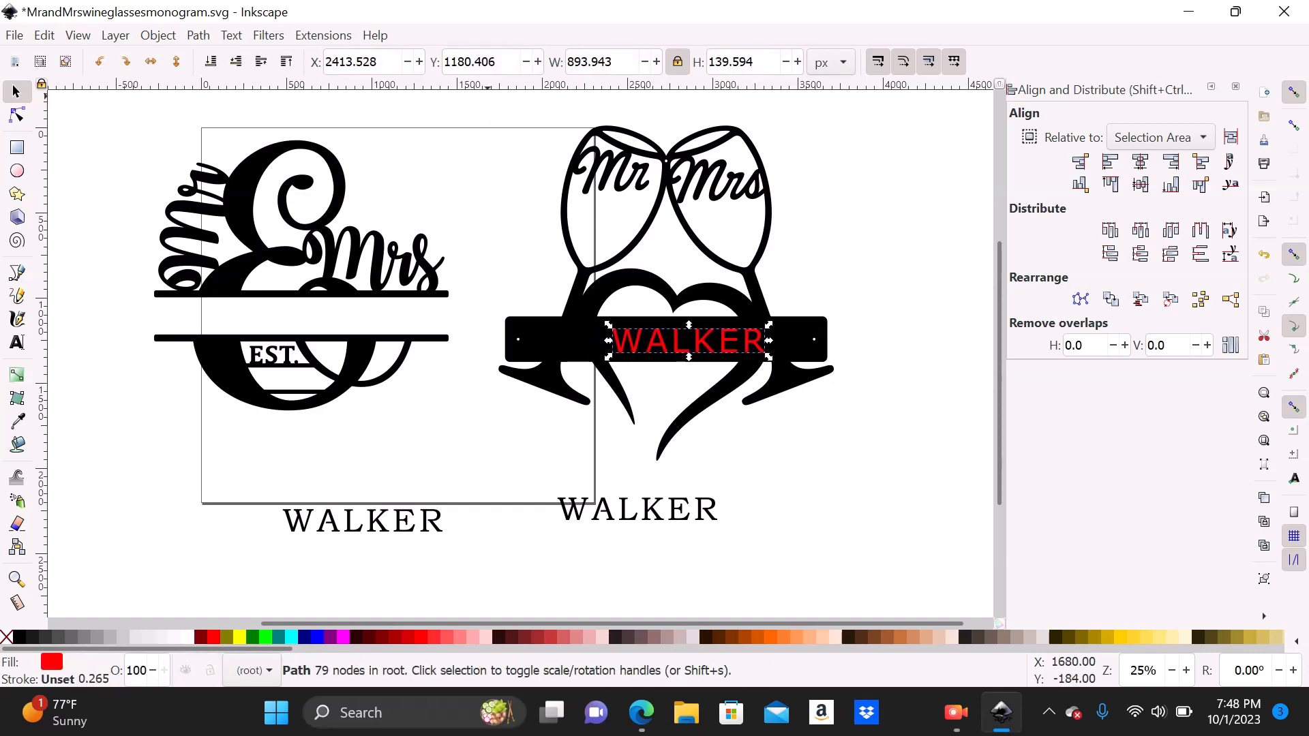
{"action": "key", "text": "Escape"}
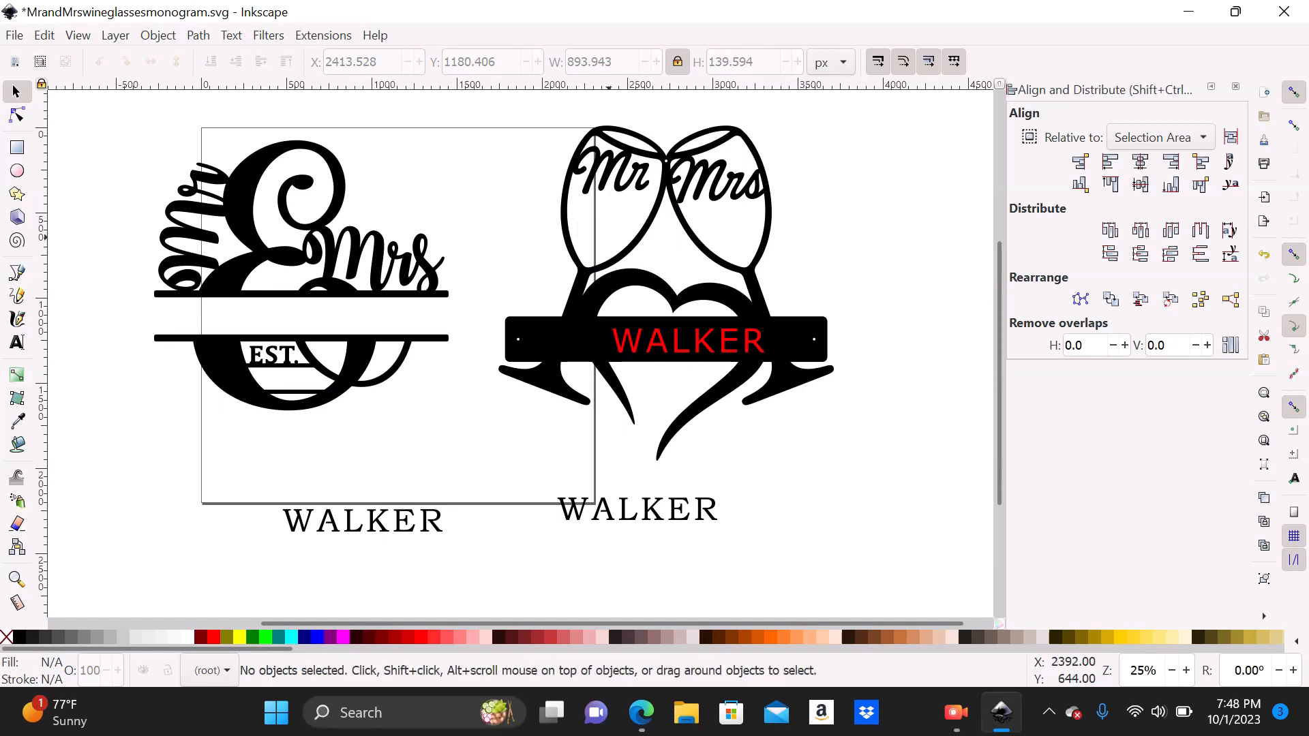
Step: Realign the red surname with the wine-glasses design on the vertical axis and cut it out of the banner with Difference
{"action": "left_click_drag", "start_coordinate": [476, 111], "coordinate": [891, 480]}
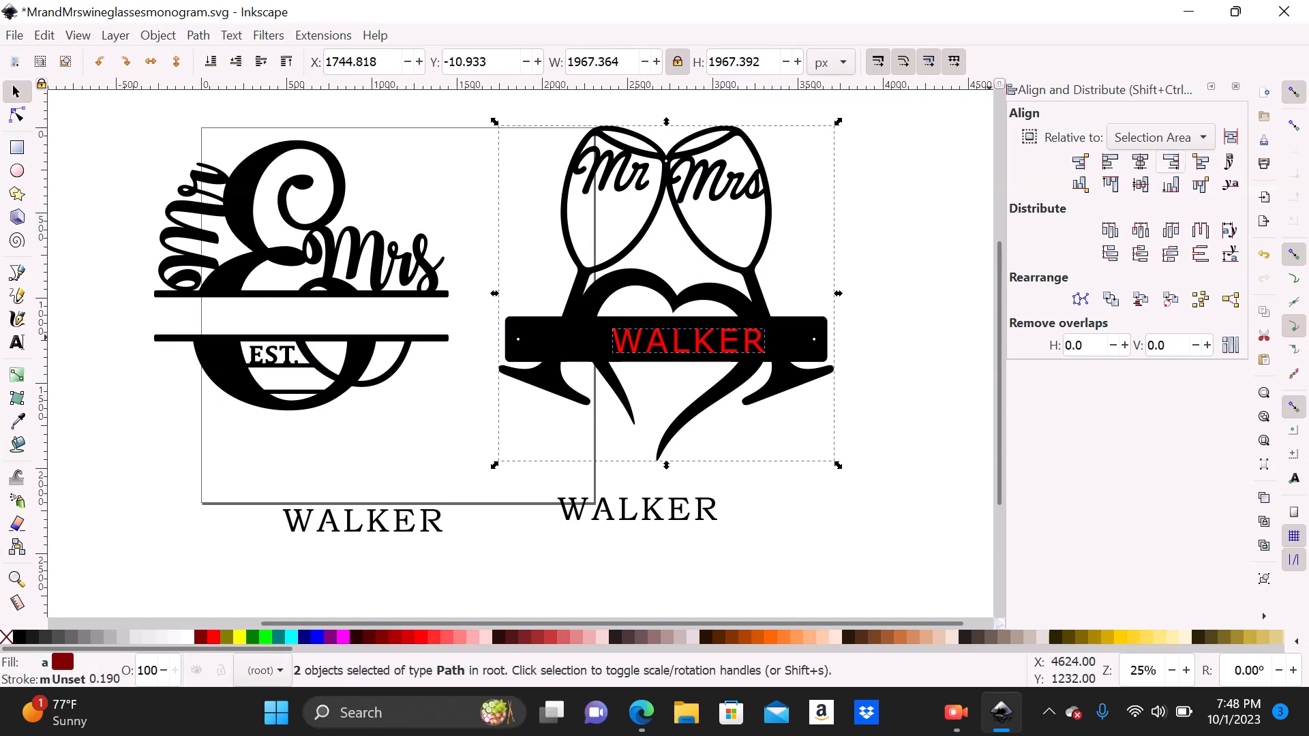
{"action": "left_click", "coordinate": [1140, 162]}
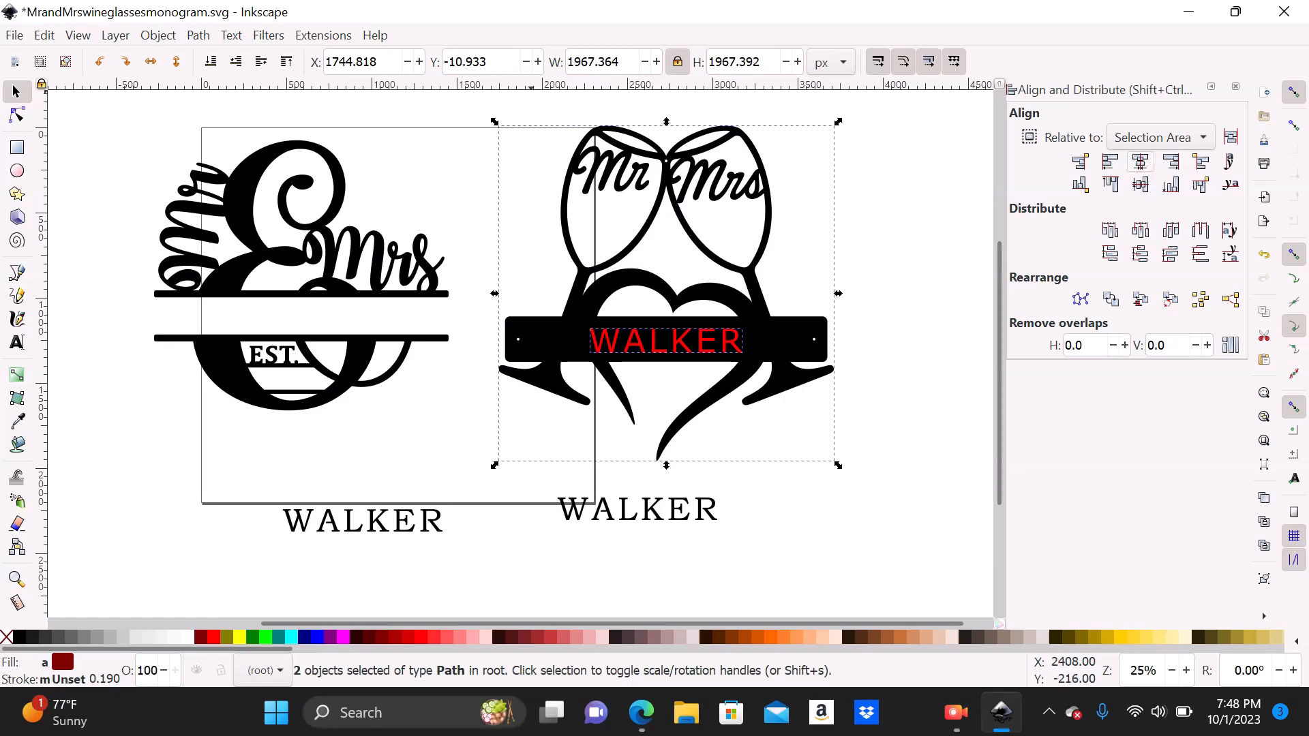
{"action": "left_click", "coordinate": [197, 35]}
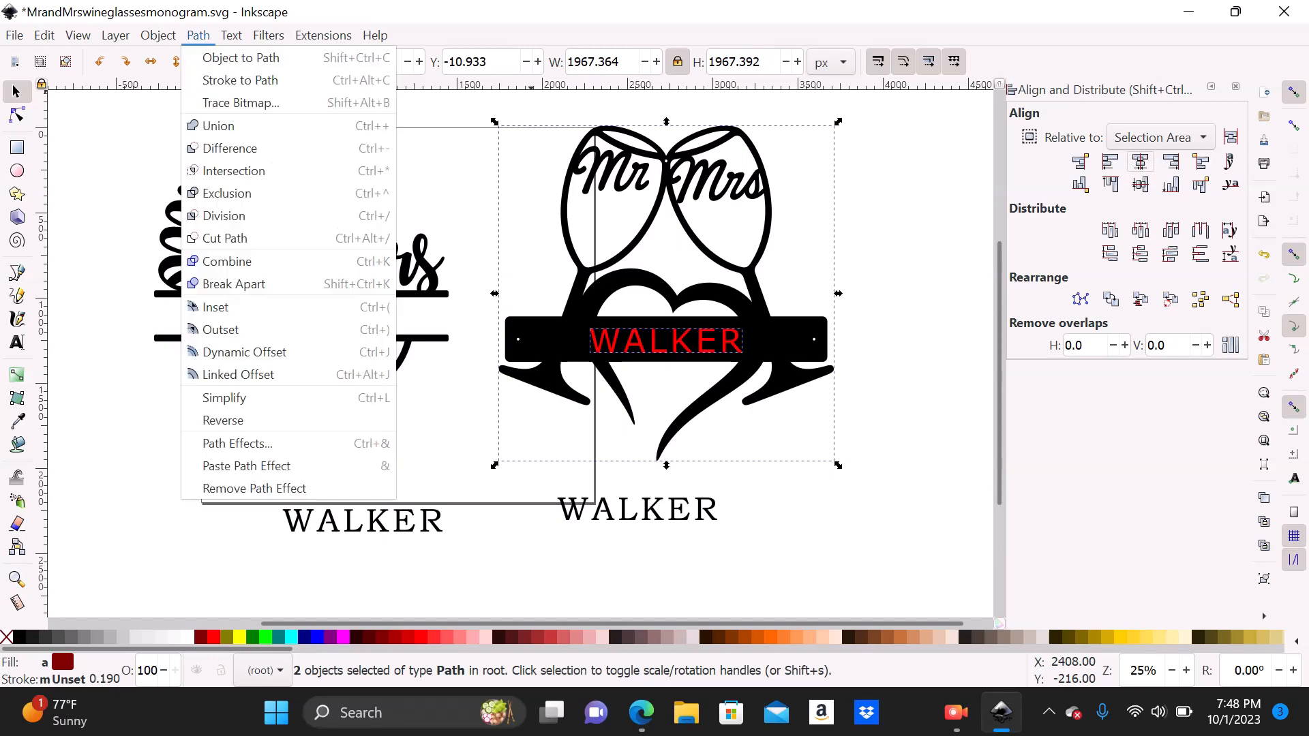
{"action": "mouse_move", "coordinate": [157, 34]}
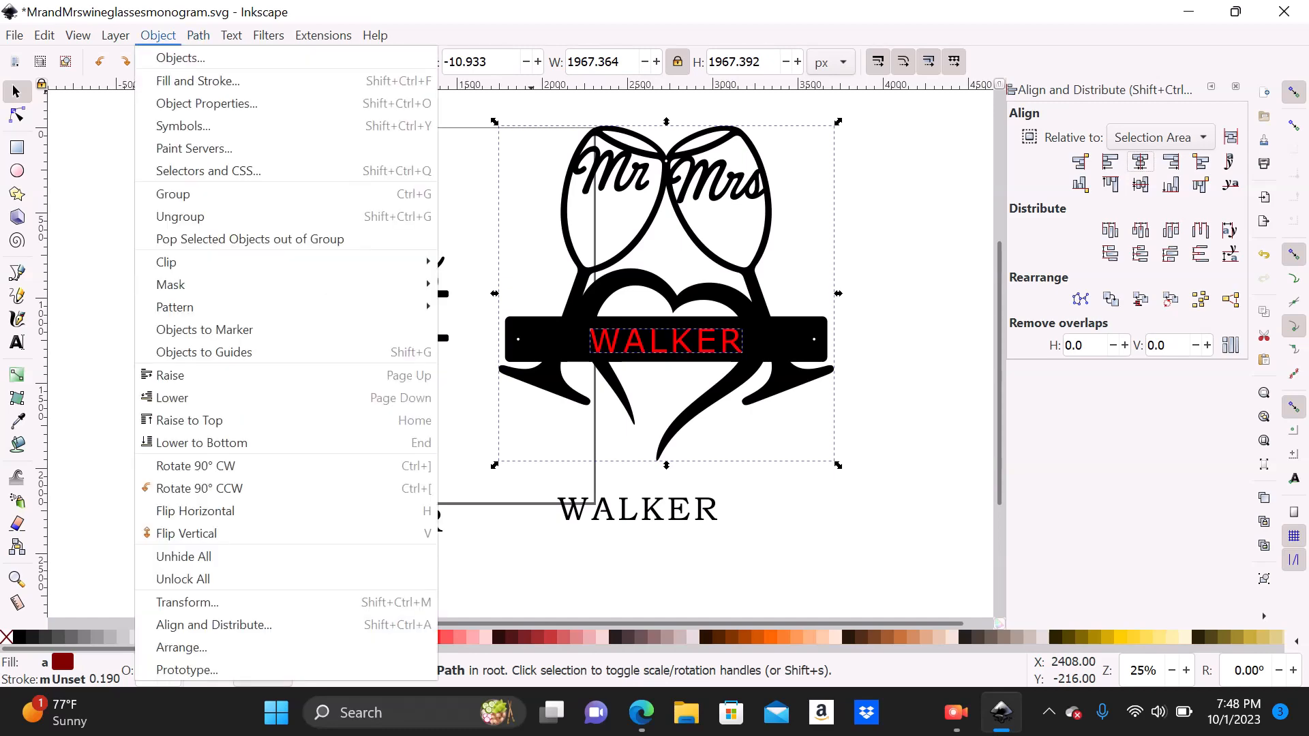
{"action": "key", "text": "Up"}
{"action": "key", "text": "Up"}
{"action": "key", "text": "Up"}
{"action": "key", "text": "Up"}
{"action": "key", "text": "Up"}
{"action": "key", "text": "Up"}
{"action": "key", "text": "Up"}
{"action": "key", "text": "Up"}
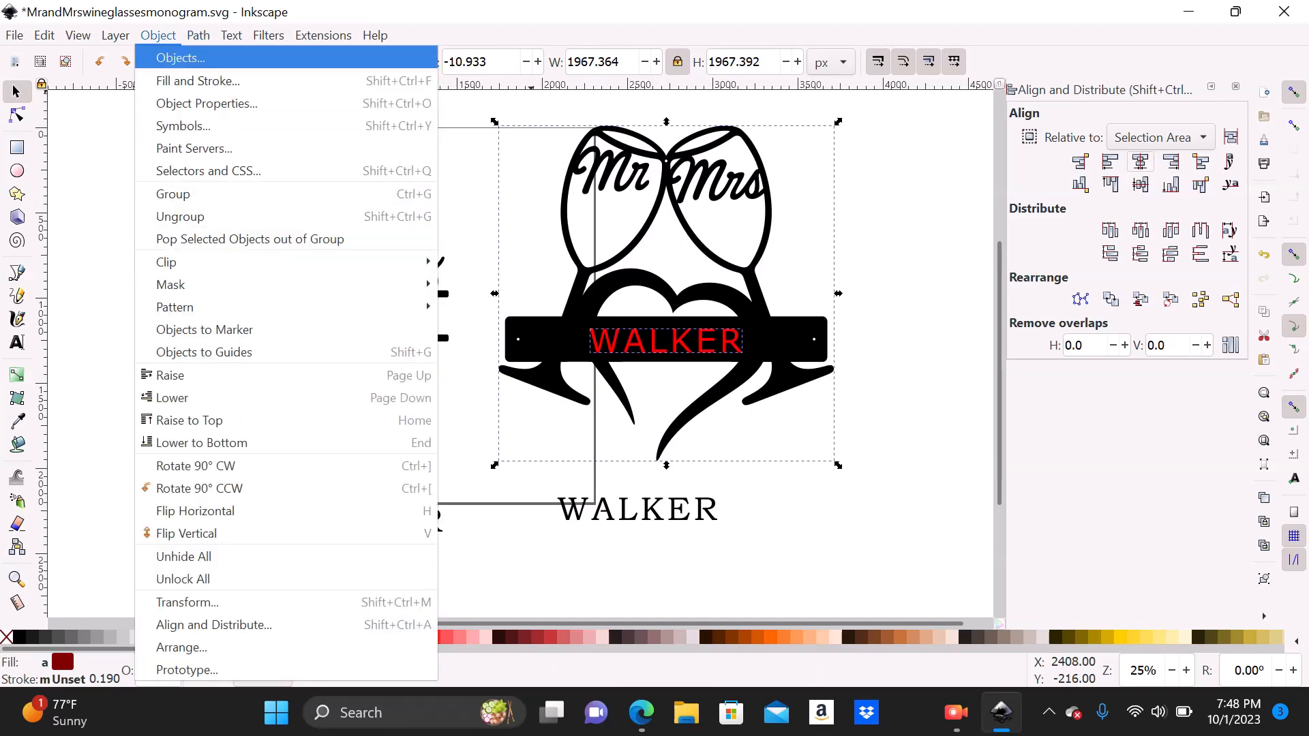
{"action": "left_click", "coordinate": [197, 34]}
{"action": "left_click", "coordinate": [198, 35]}
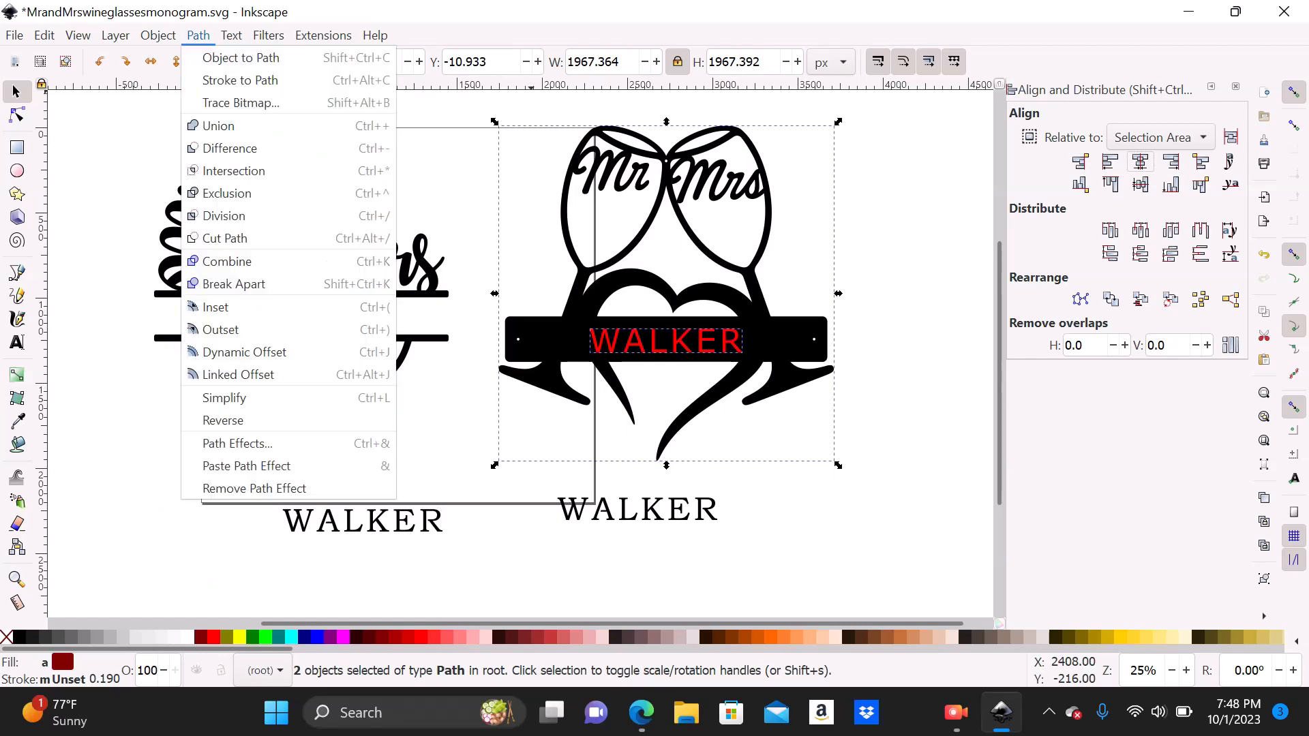
{"action": "key", "text": "Up"}
{"action": "key", "text": "Up"}
{"action": "key", "text": "Up"}
{"action": "key", "text": "Up"}
{"action": "key", "text": "Up"}
{"action": "key", "text": "Right"}
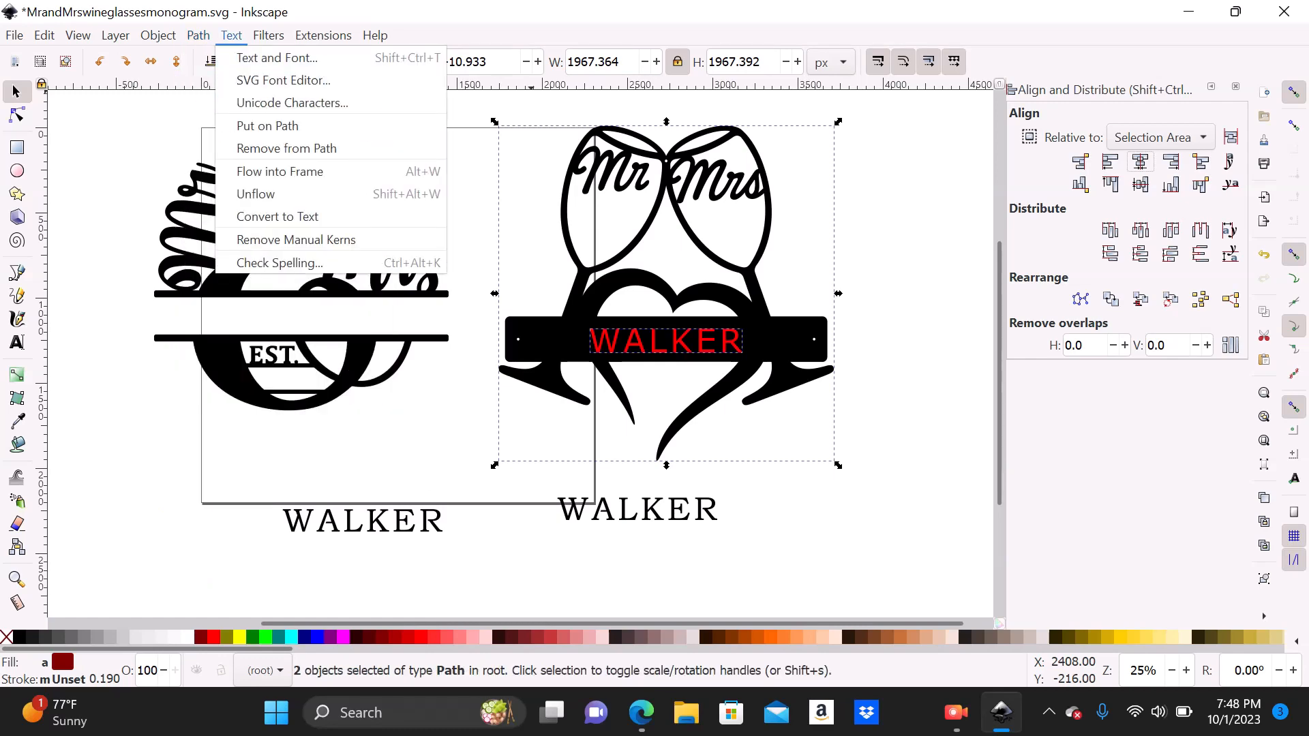
{"action": "key", "text": "Down"}
{"action": "key", "text": "Left"}
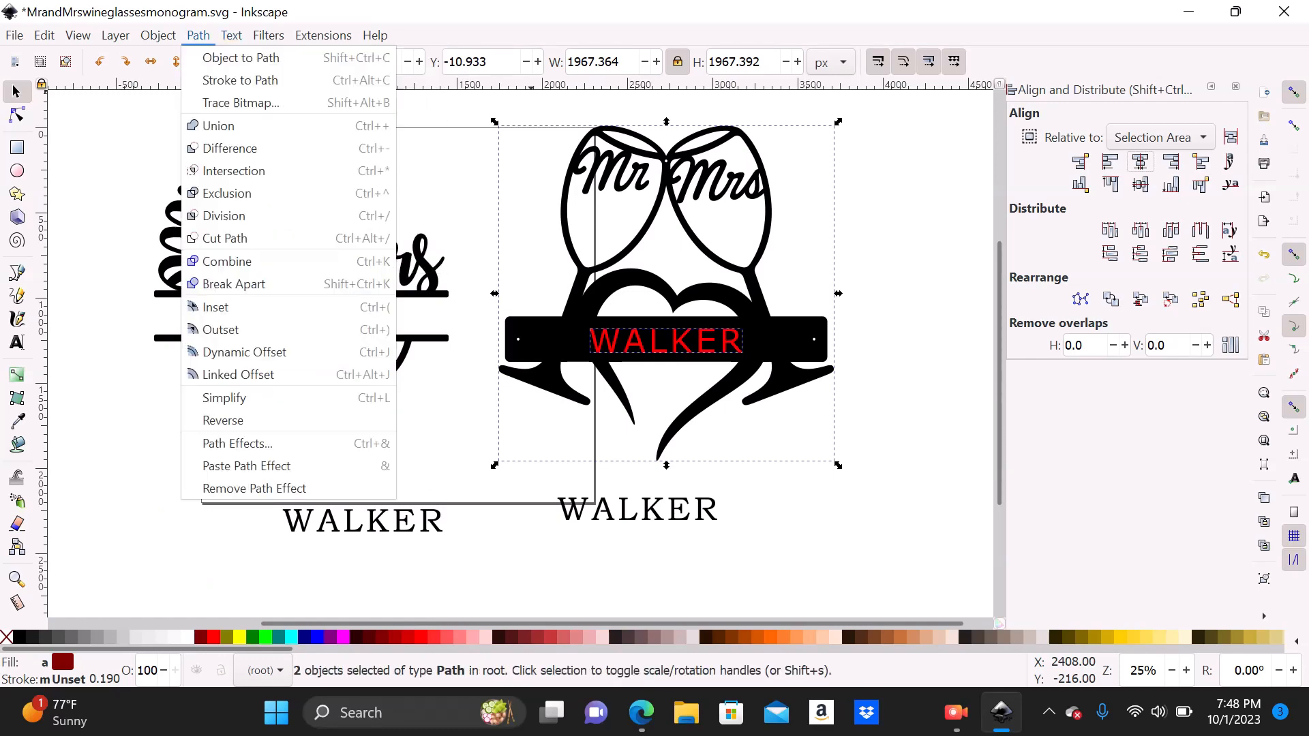
{"action": "key", "text": "Down"}
{"action": "key", "text": "Down"}
{"action": "key", "text": "Down"}
{"action": "key", "text": "Down"}
{"action": "key", "text": "Down"}
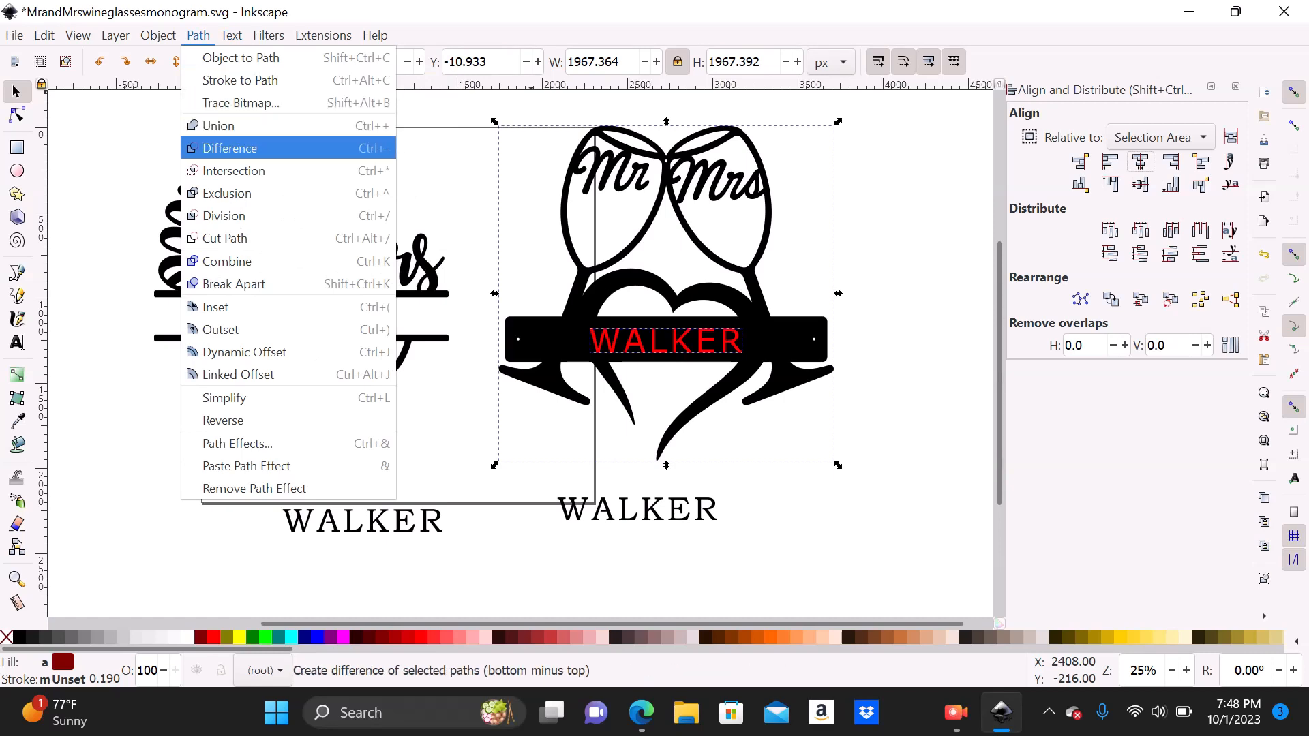
{"action": "key", "text": "Return"}
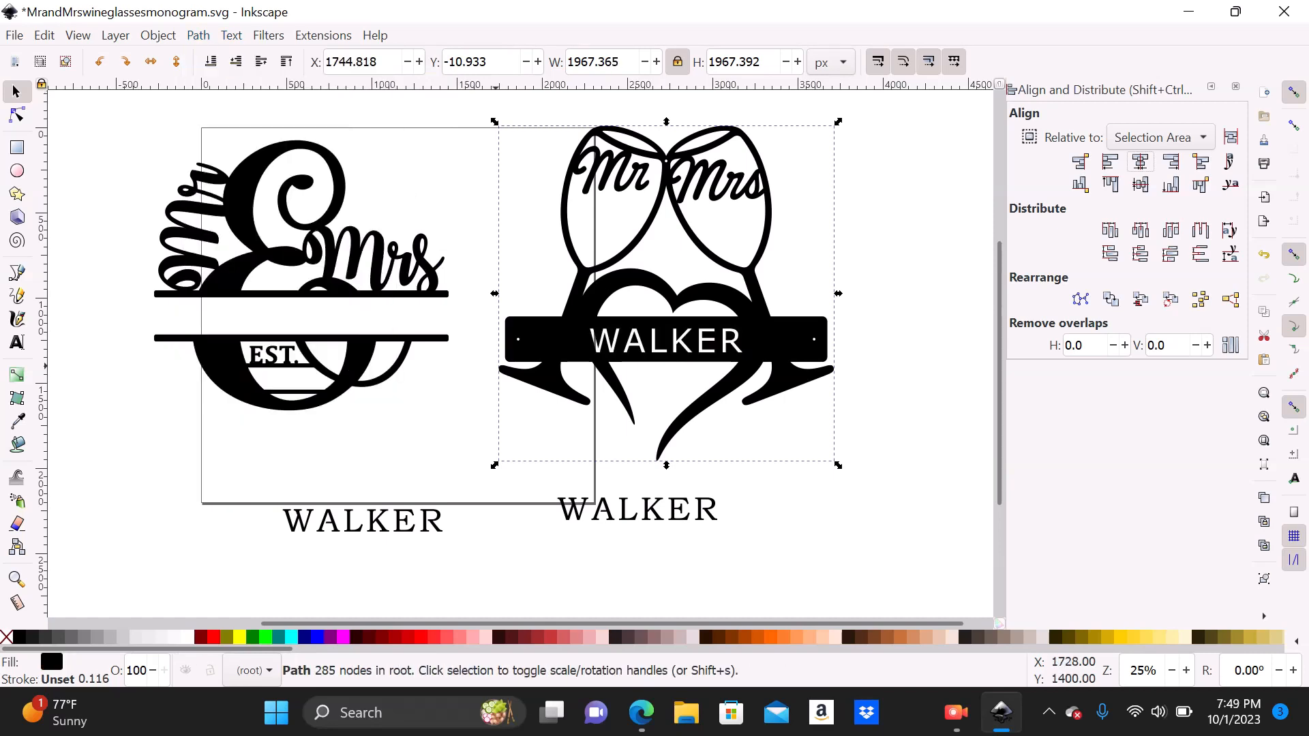
Step: Move the cut-out design to about X 2352.8 px, Y -34.9 px, and the Bridged Font 4 surname below it to about X 2863.1 px, Y 2284.5 px
{"action": "left_click_drag", "start_coordinate": [615, 346], "coordinate": [719, 342]}
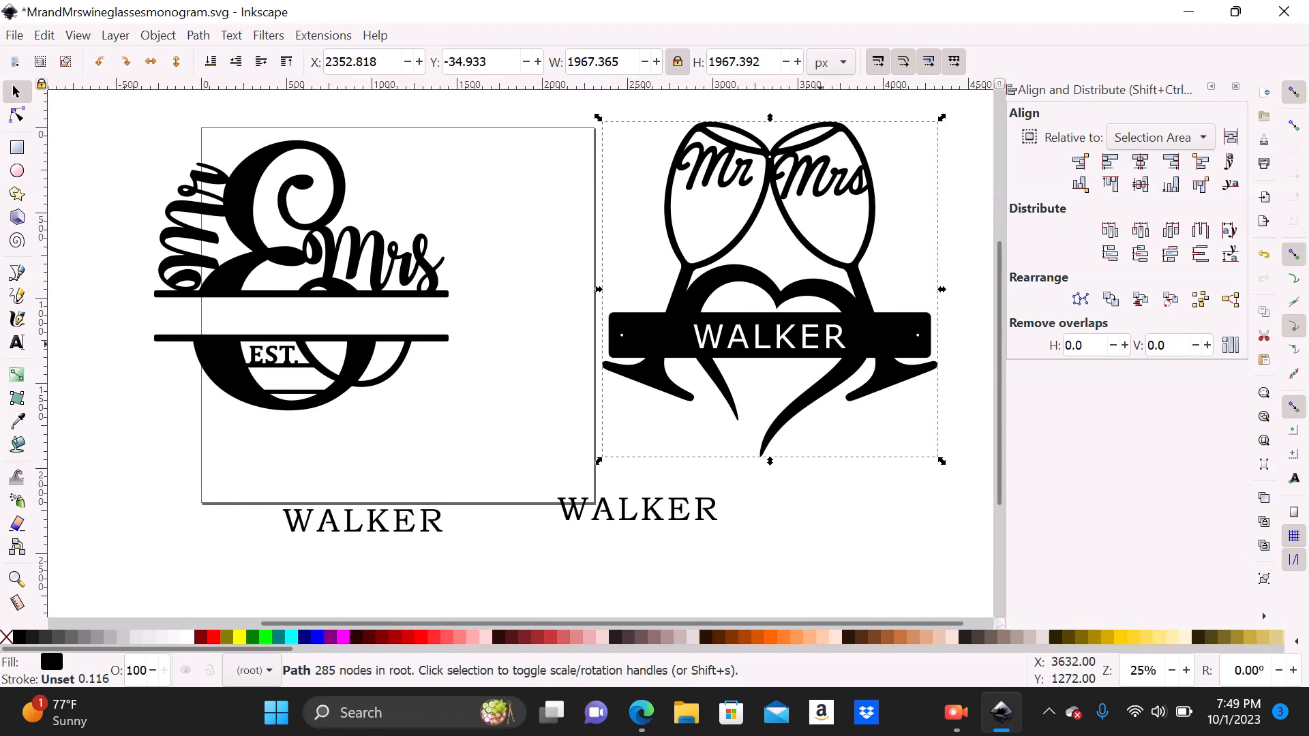
{"action": "left_click", "coordinate": [638, 512]}
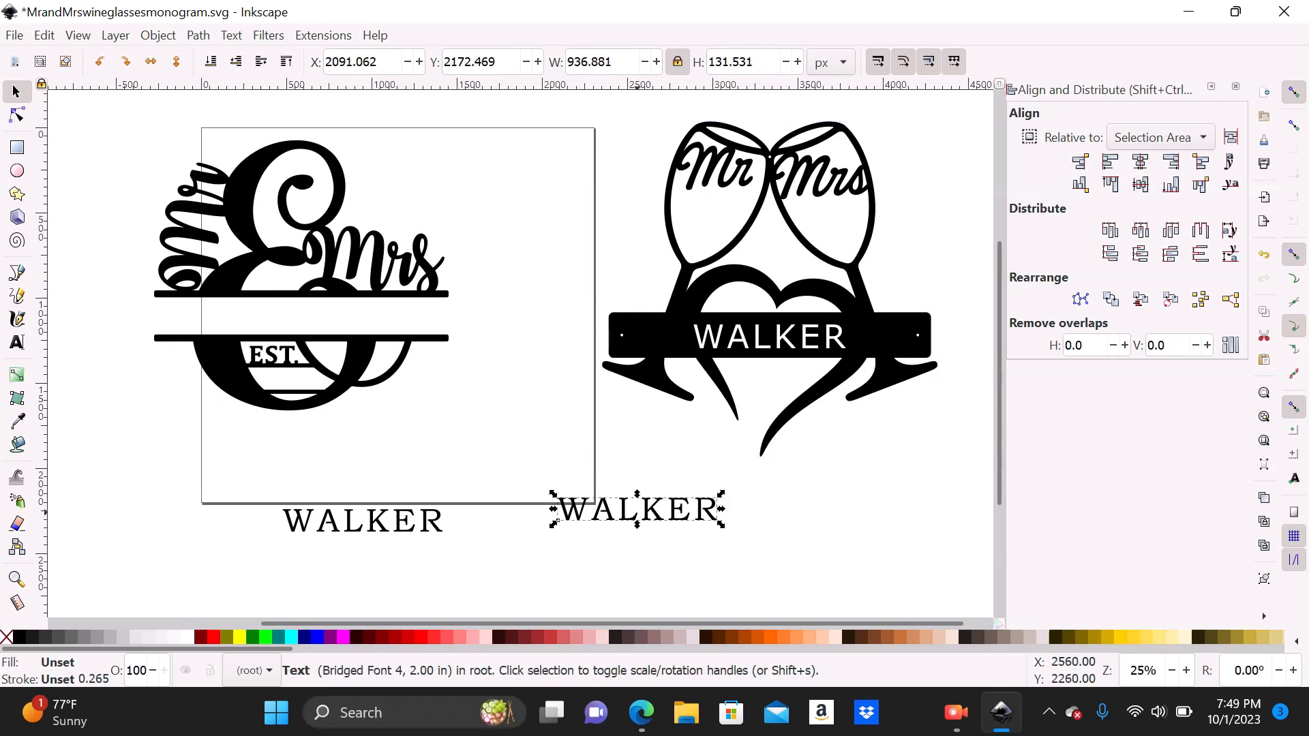
{"action": "left_click_drag", "start_coordinate": [638, 513], "coordinate": [769, 532]}
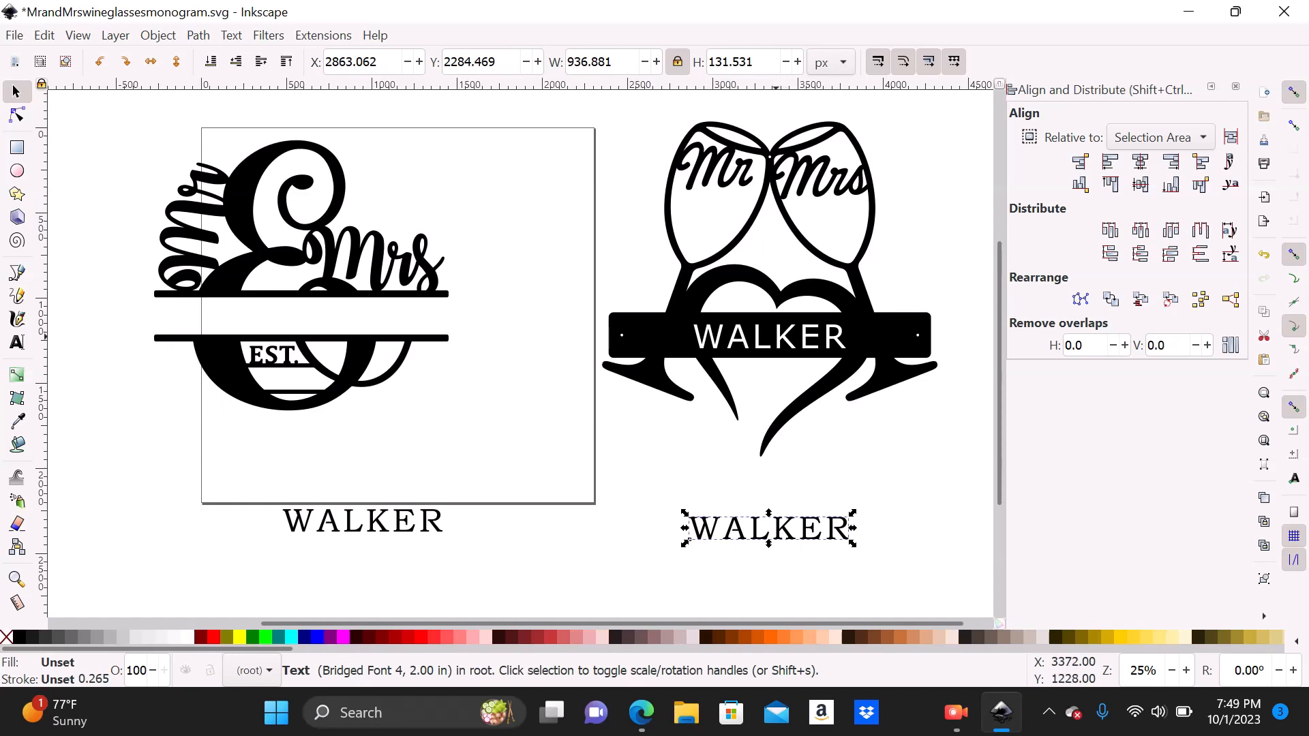
{"action": "left_click", "coordinate": [777, 333]}
{"action": "left_click", "coordinate": [777, 333]}
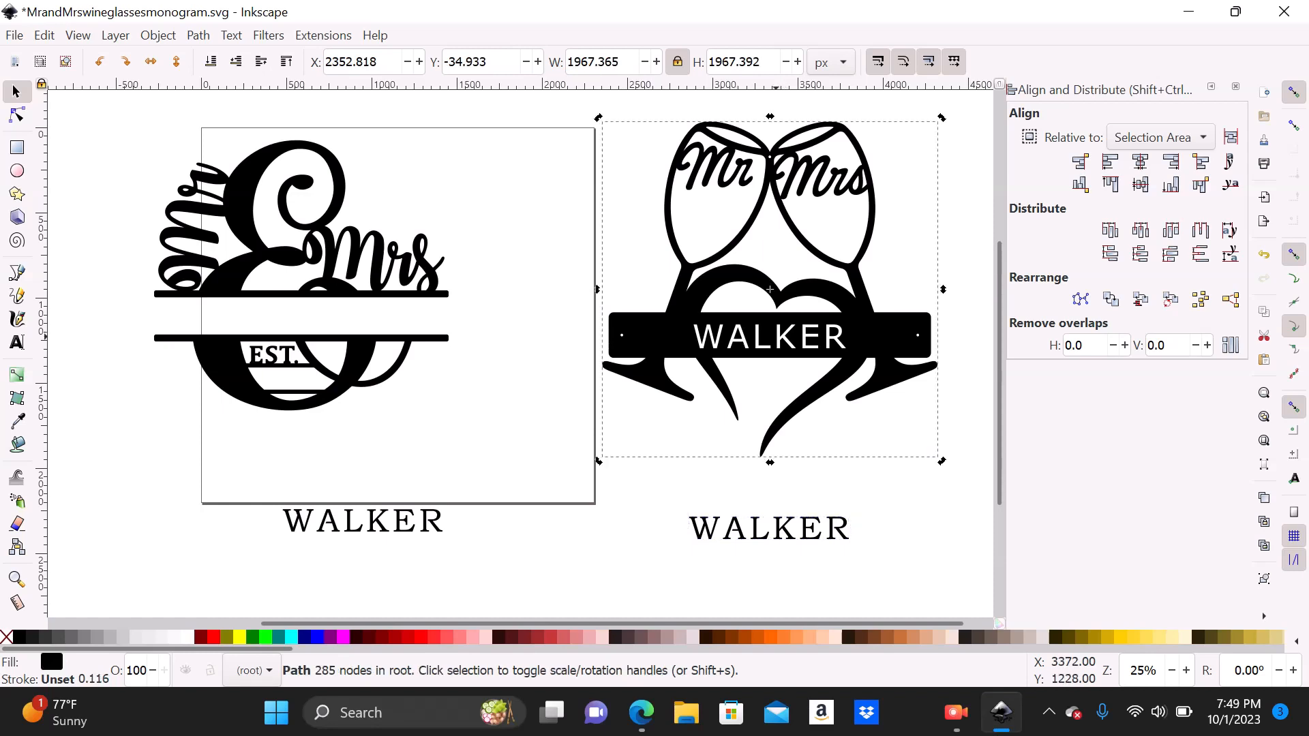
{"action": "left_click", "coordinate": [777, 337]}
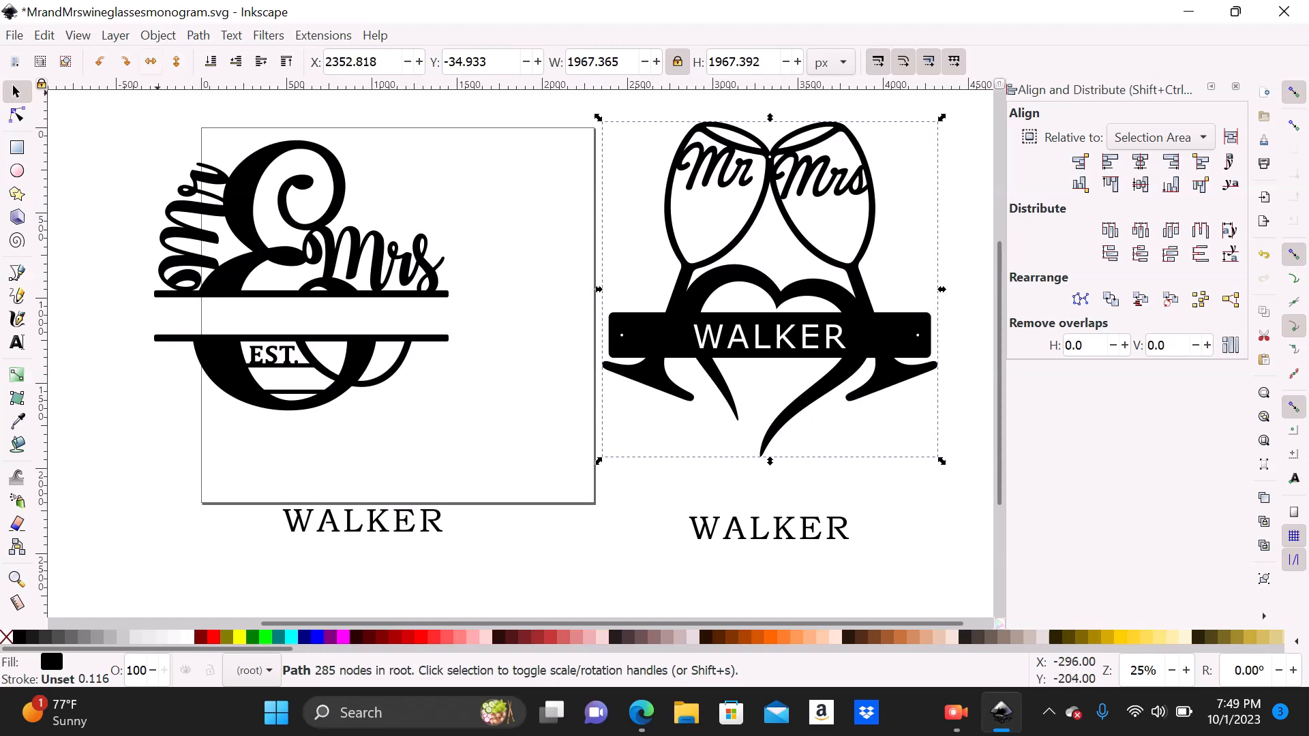
Step: Undo the two last moves and the Difference operation on the wine-glasses design
{"action": "left_click", "coordinate": [44, 34]}
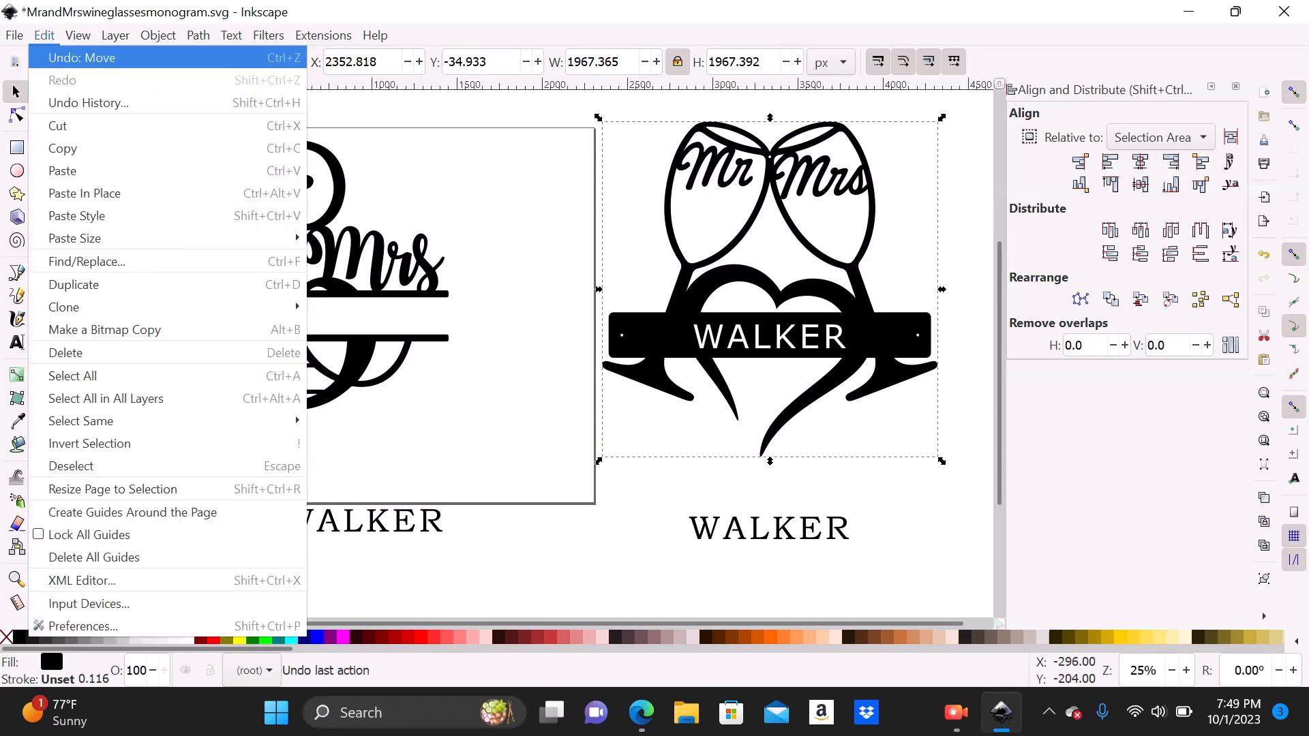
{"action": "left_click", "coordinate": [81, 57]}
{"action": "left_click", "coordinate": [43, 35]}
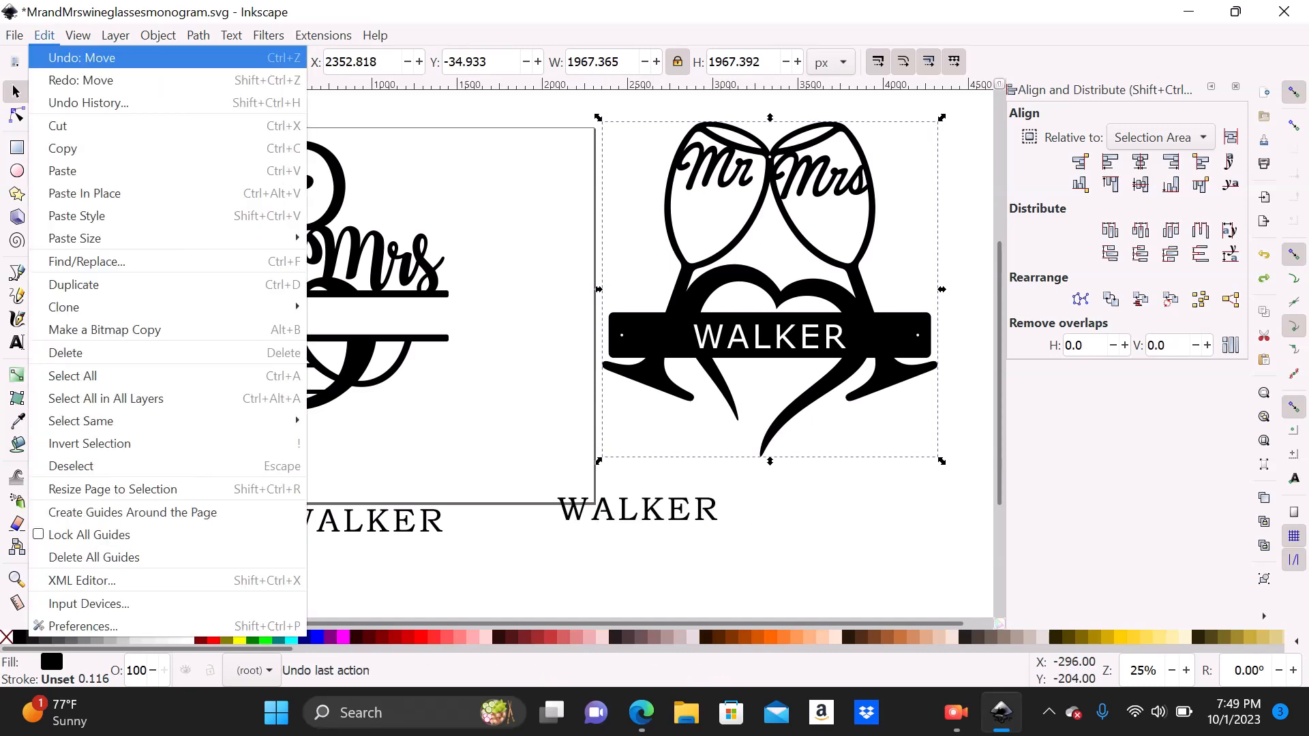
{"action": "left_click", "coordinate": [82, 57]}
{"action": "left_click", "coordinate": [44, 35]}
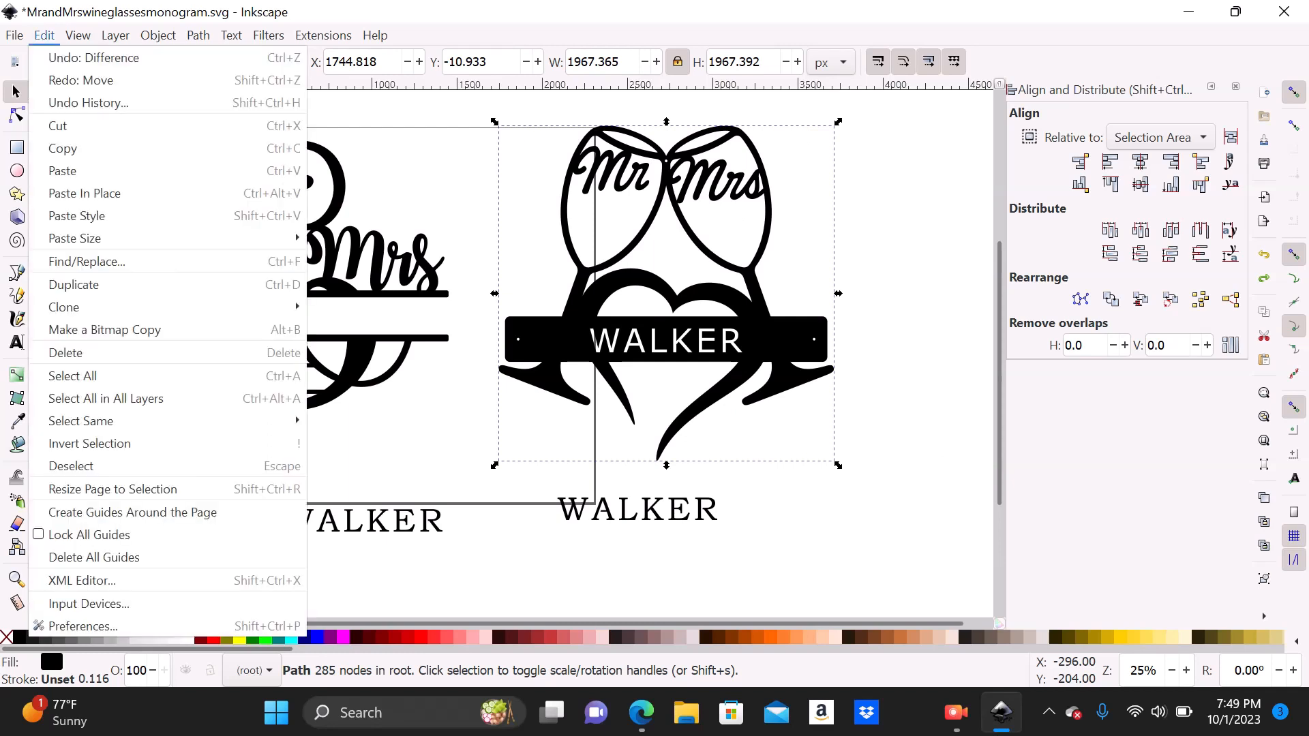
{"action": "left_click", "coordinate": [82, 57]}
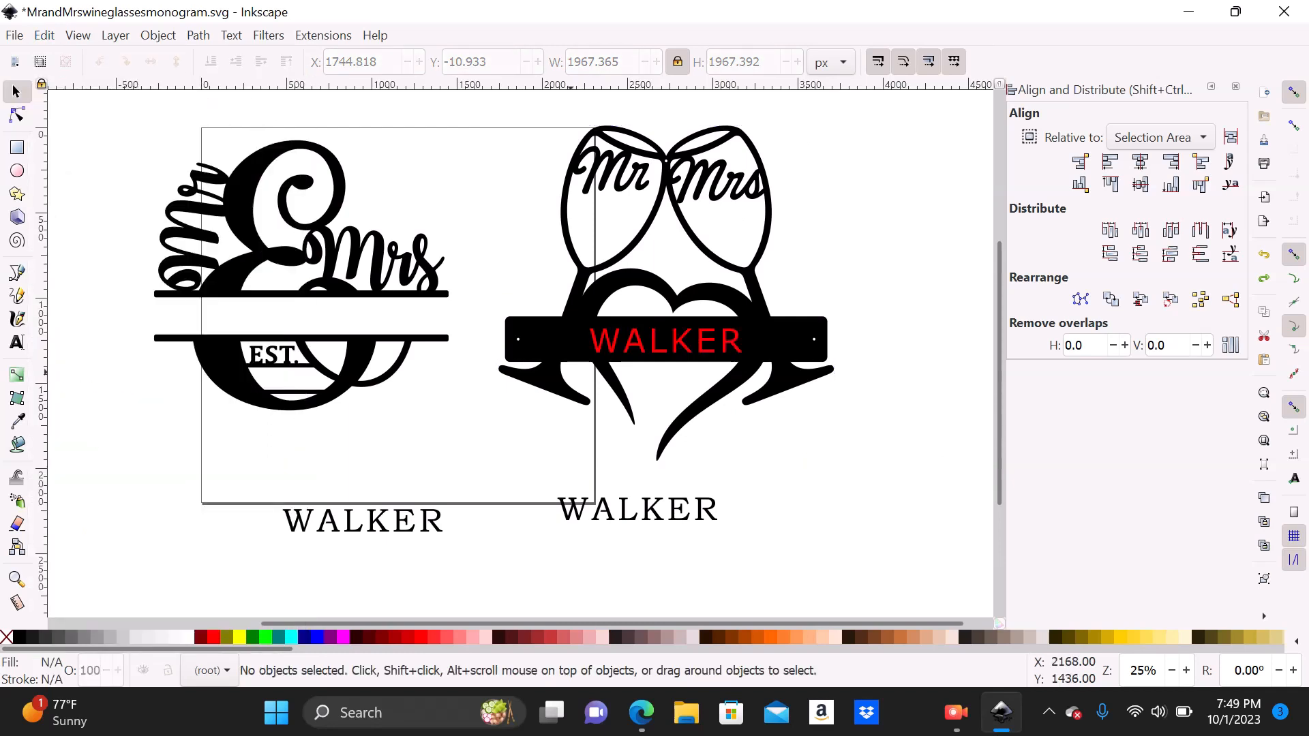
Step: Move the red ordinary-font surname off the banner and delete it
{"action": "left_click", "coordinate": [627, 351]}
{"action": "left_click_drag", "start_coordinate": [627, 351], "coordinate": [806, 499]}
{"action": "key", "text": "Delete"}
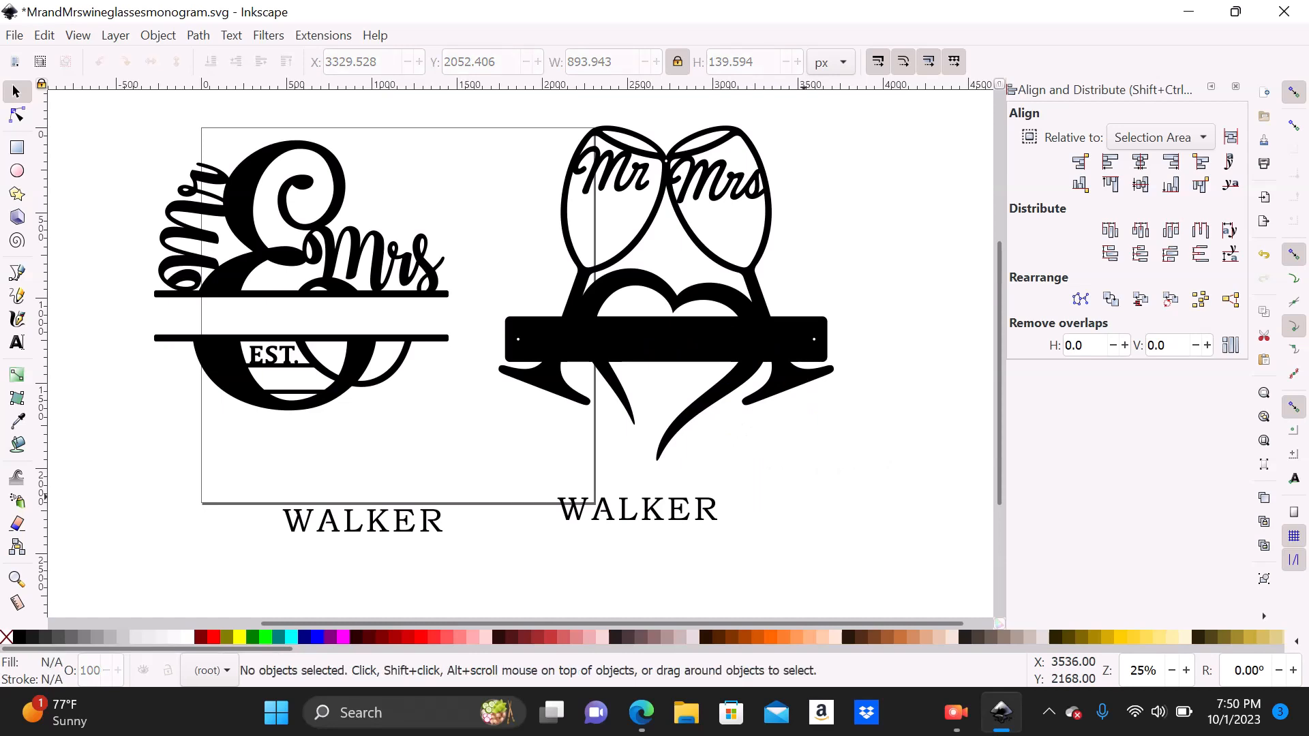
Step: Place the Bridged Font 4 surname on the banner at about X 2251 px, Y 1212.5 px, and fill it with red
{"action": "left_click", "coordinate": [690, 504]}
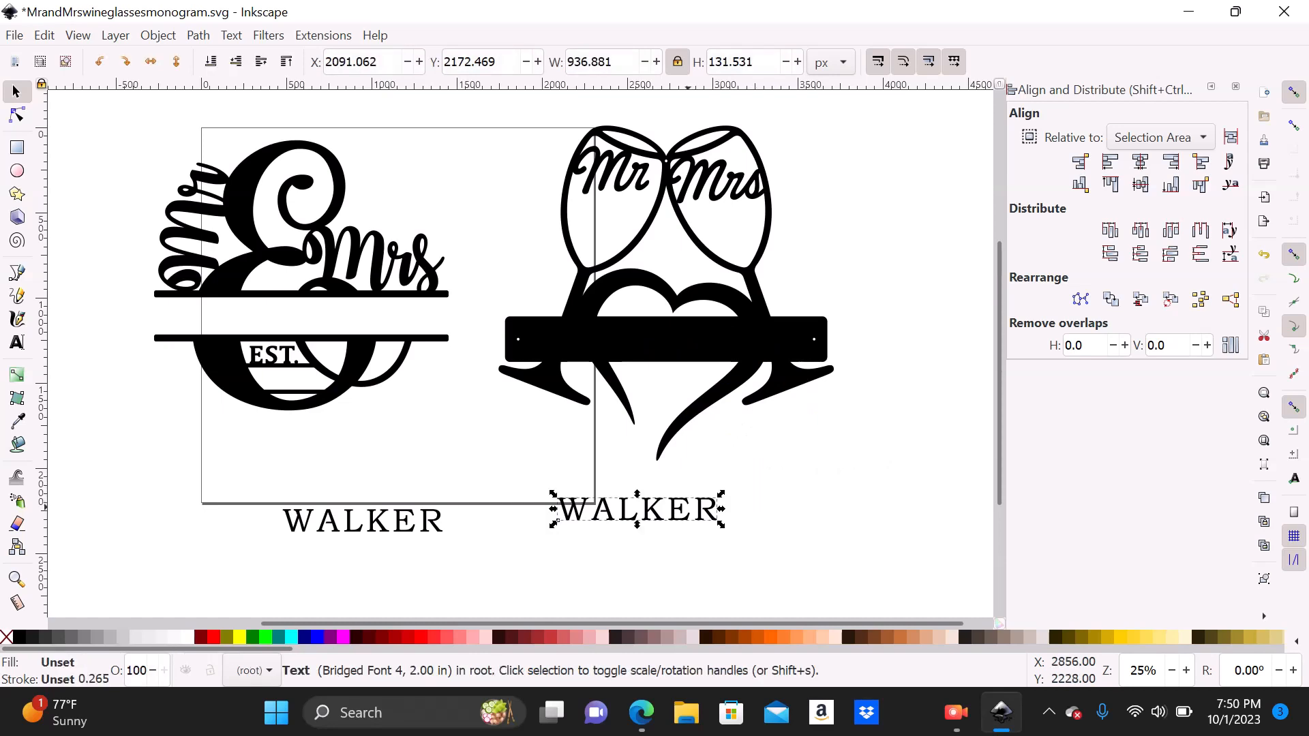
{"action": "left_click_drag", "start_coordinate": [690, 505], "coordinate": [721, 315]}
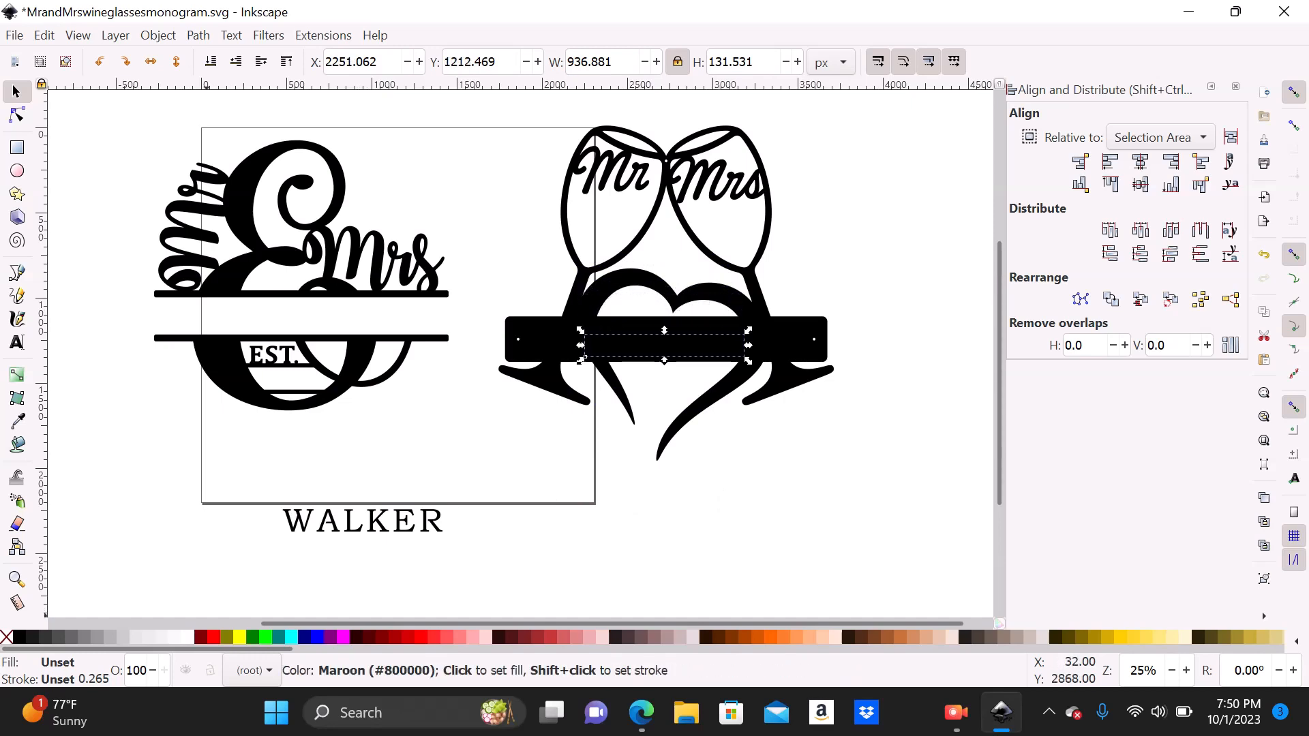
{"action": "left_click", "coordinate": [213, 637]}
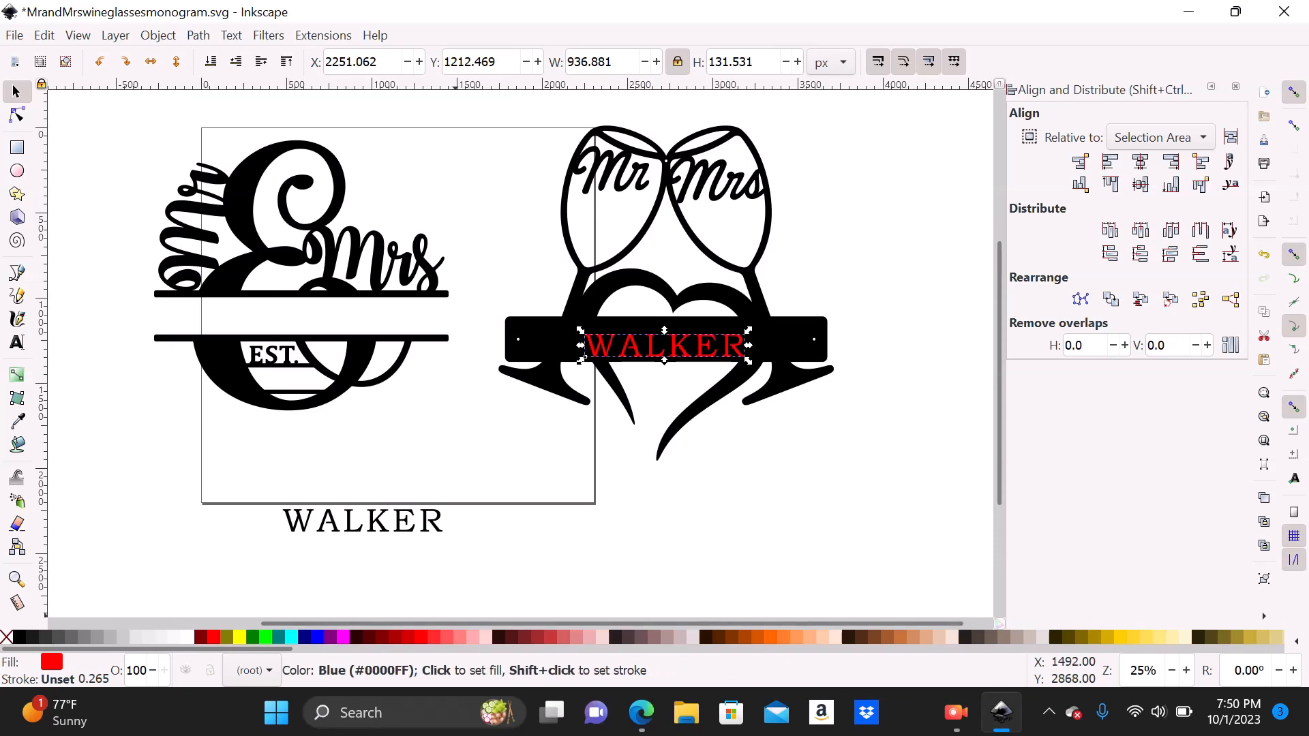
Step: Fill the surname on the banner with blue and move it to about X 2091 px, Y 1176.5 px
{"action": "left_click", "coordinate": [343, 637]}
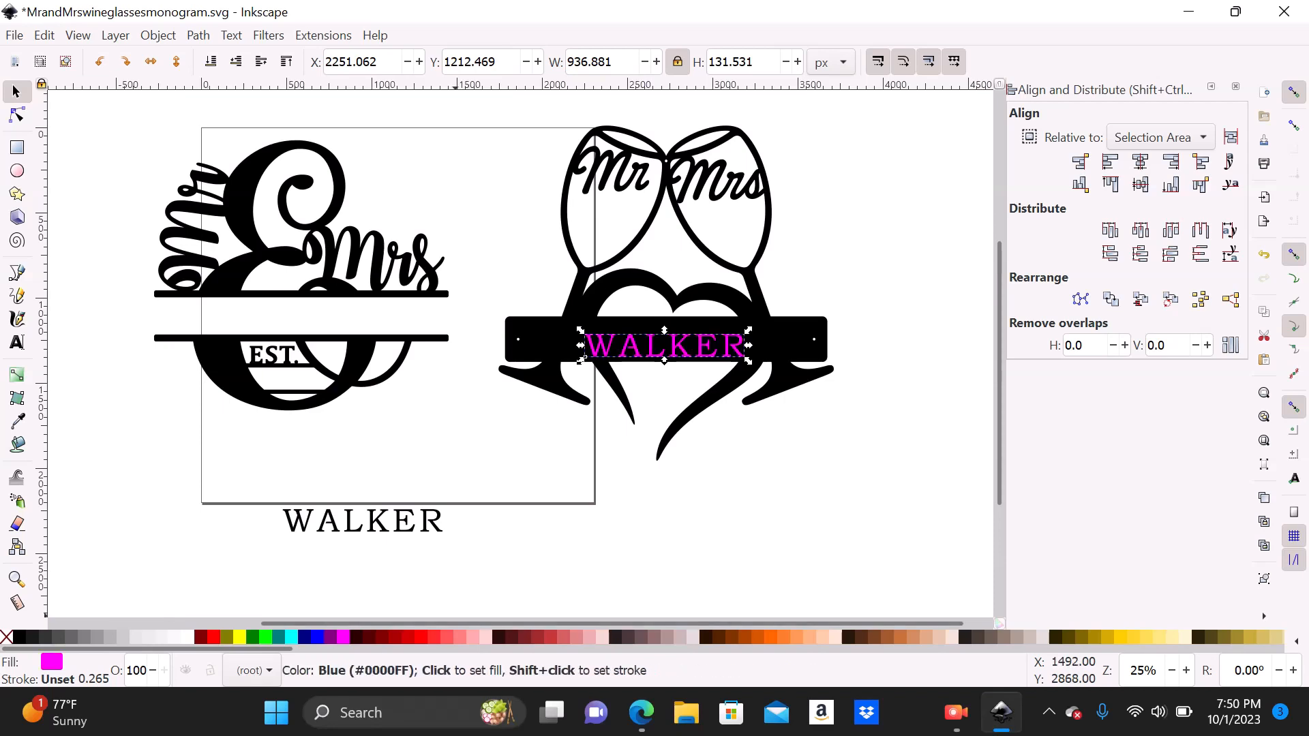
{"action": "left_click", "coordinate": [317, 637]}
{"action": "right_click", "coordinate": [317, 636]}
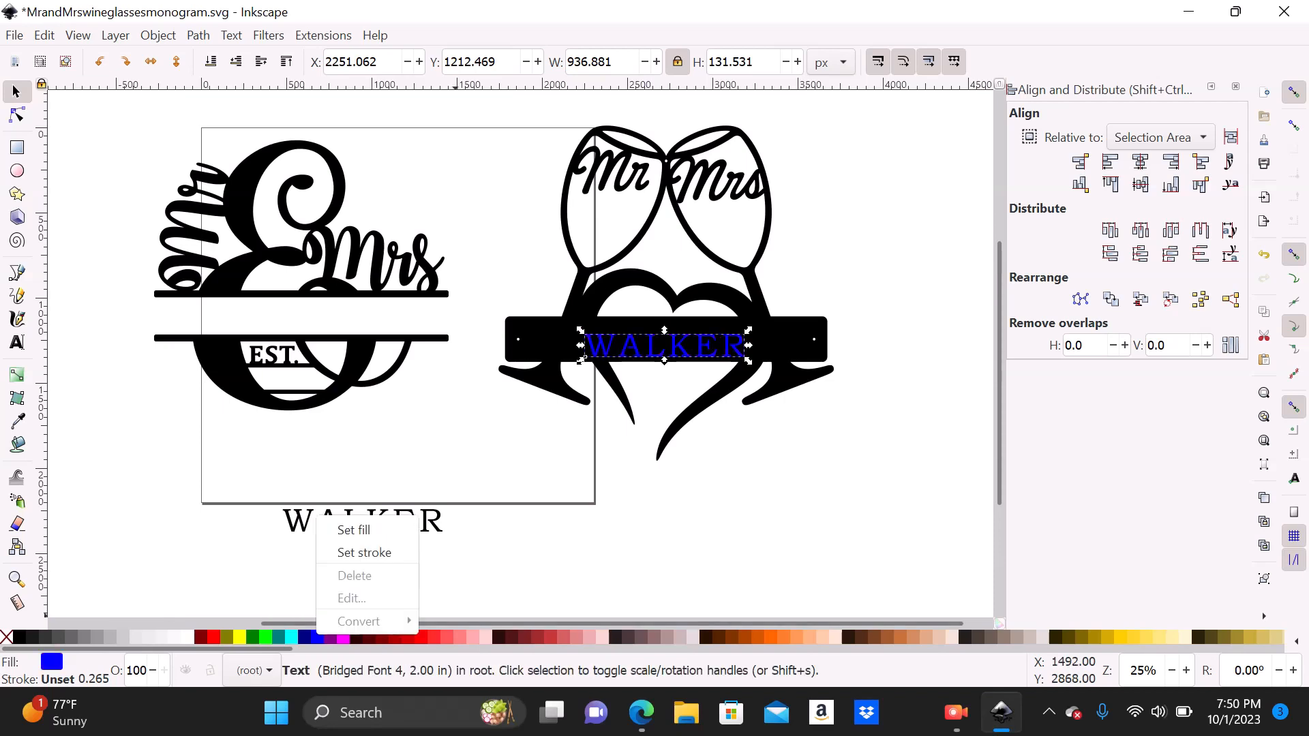
{"action": "key", "text": "Escape"}
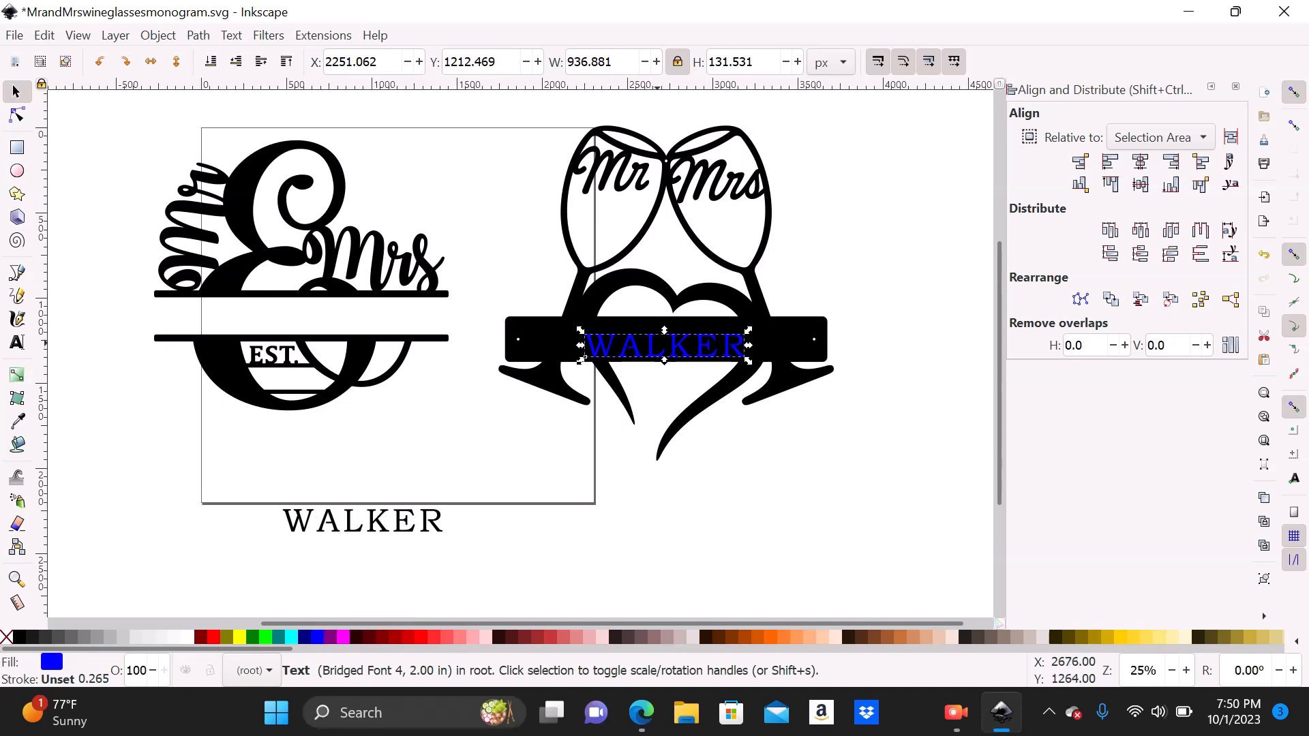
{"action": "left_click_drag", "start_coordinate": [659, 337], "coordinate": [632, 330]}
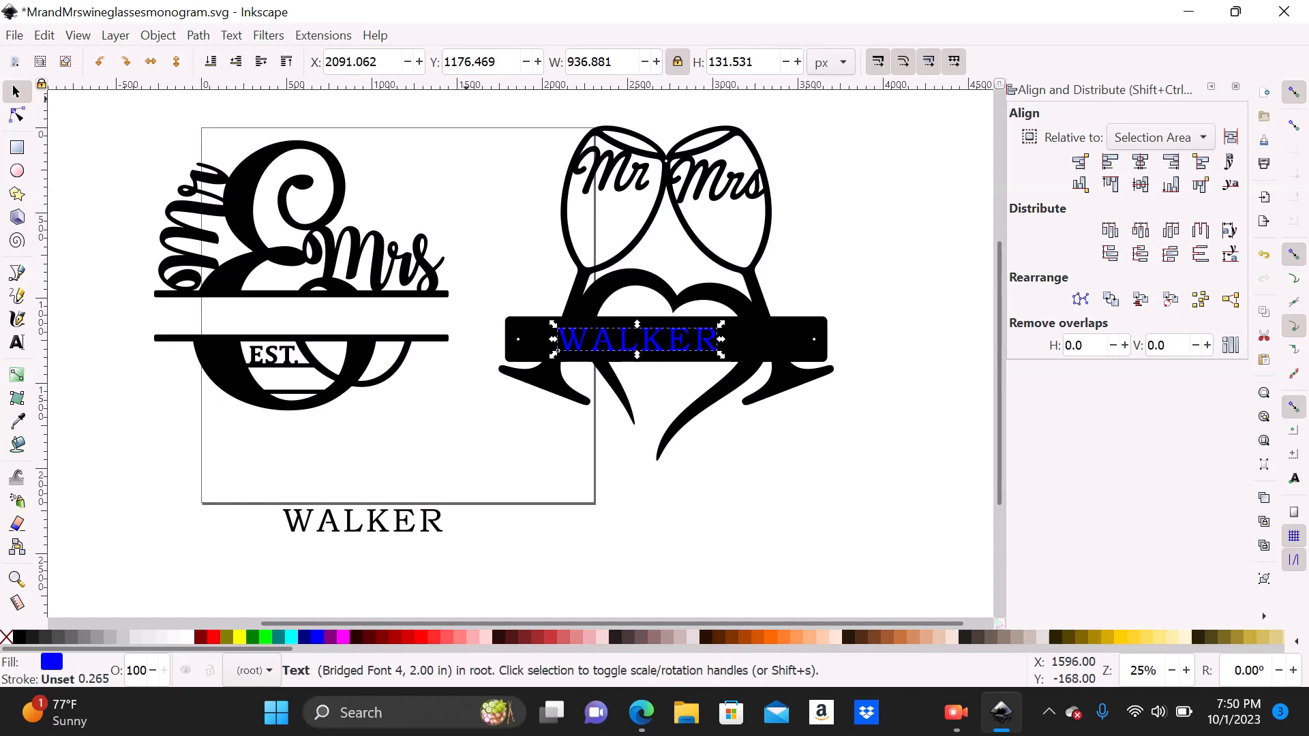
Step: Convert the blue surname to paths, ungroup its letters and unite them into a single path
{"action": "left_click", "coordinate": [199, 35]}
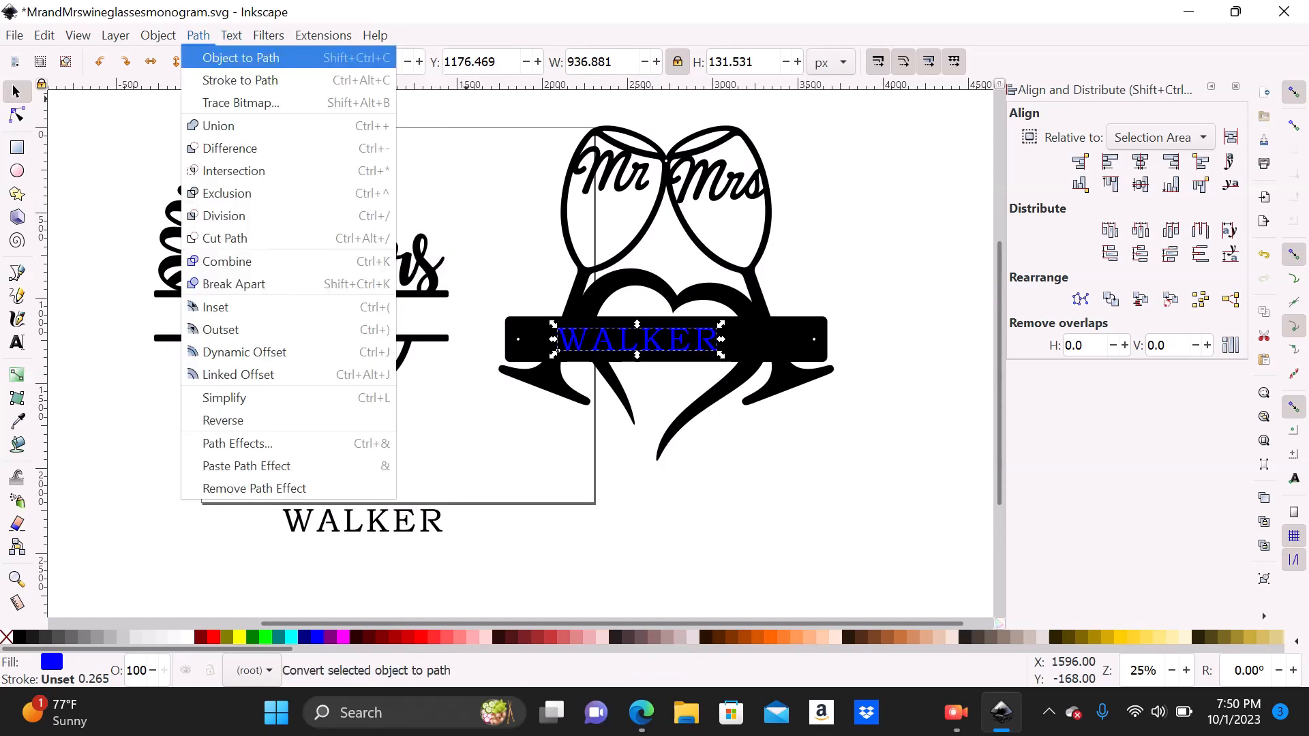
{"action": "left_click", "coordinate": [231, 58]}
{"action": "left_click", "coordinate": [158, 35]}
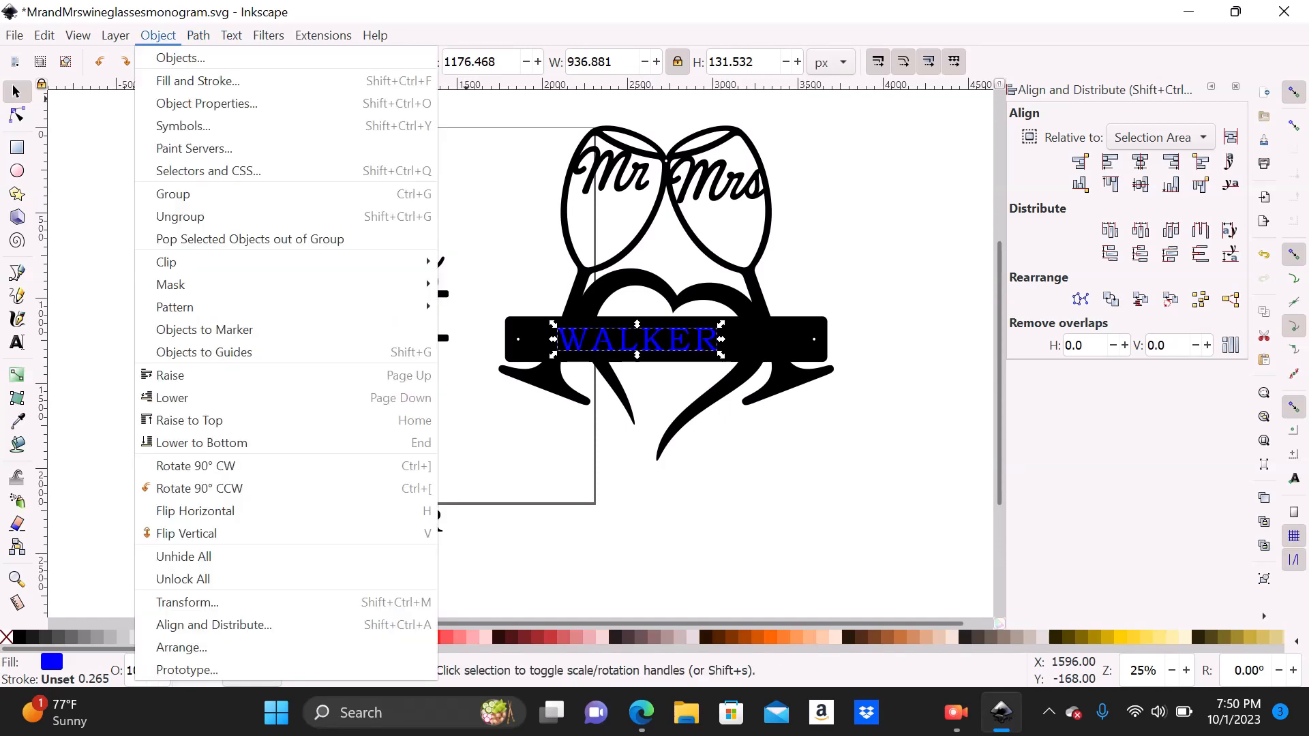
{"action": "left_click", "coordinate": [180, 216]}
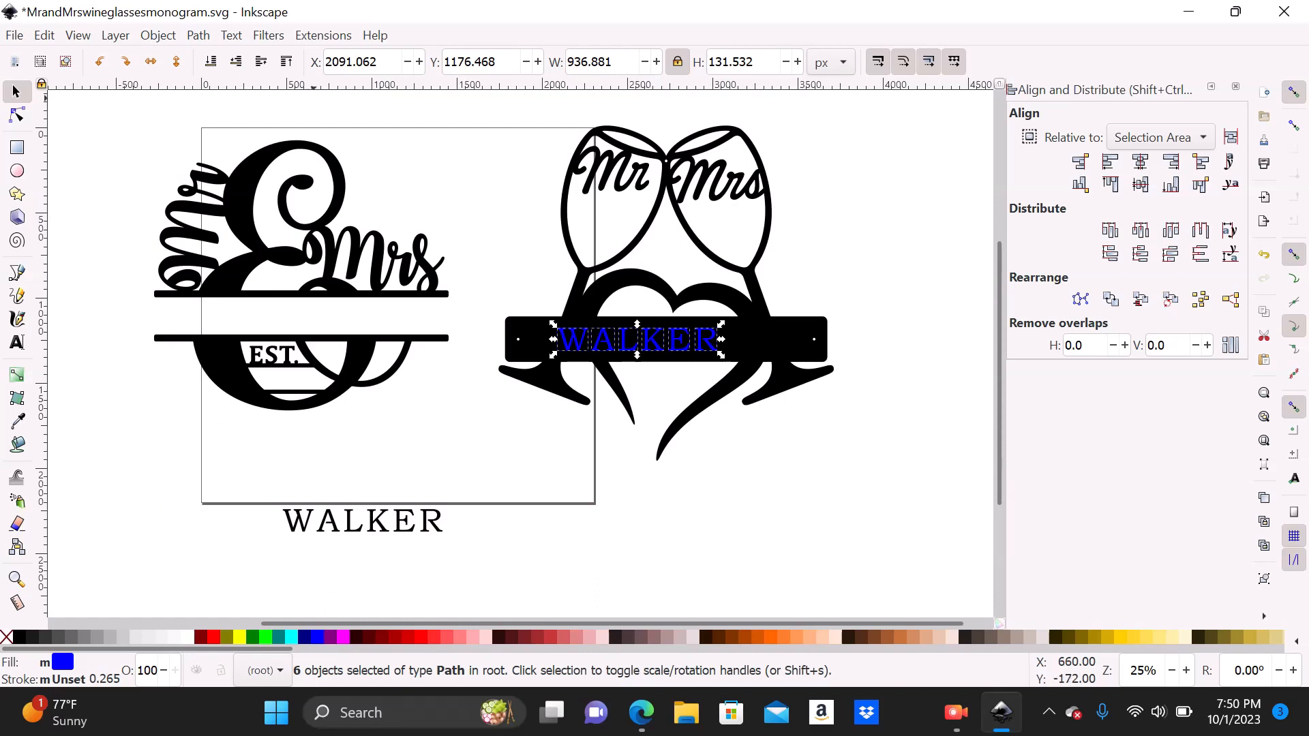
{"action": "left_click", "coordinate": [199, 35]}
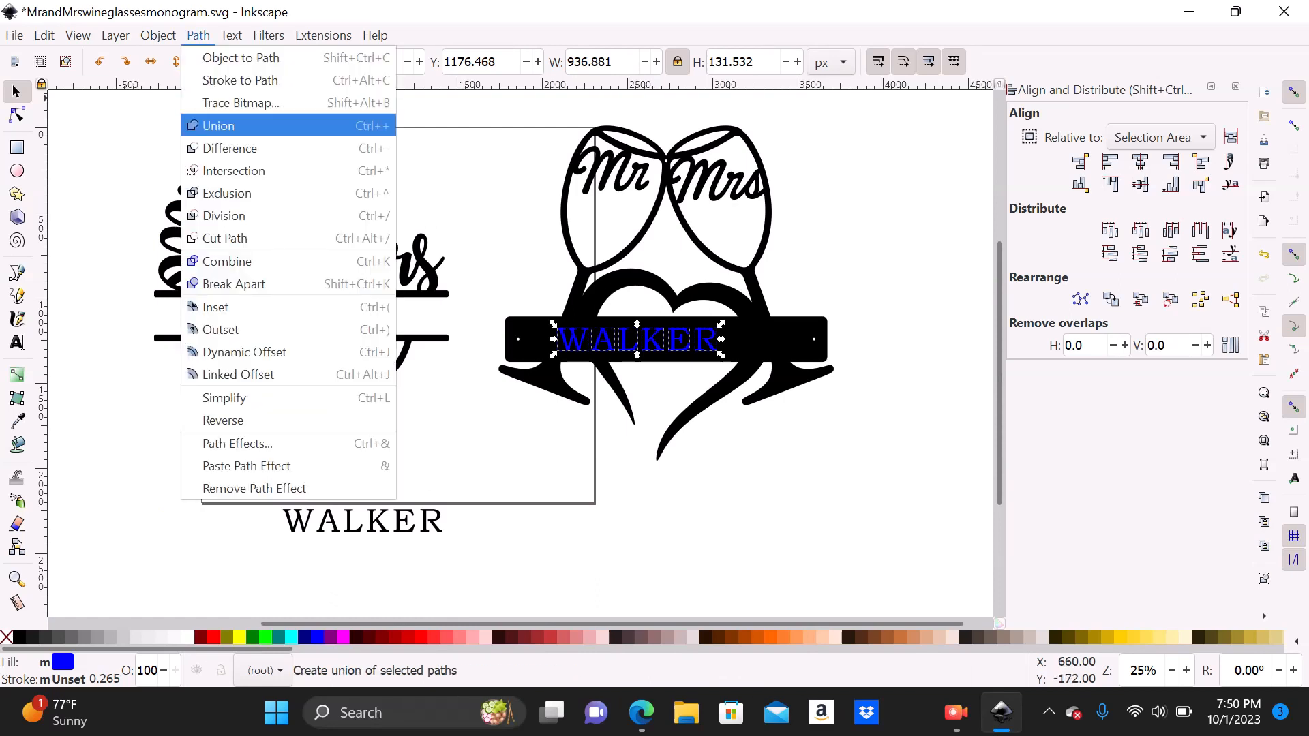
{"action": "left_click", "coordinate": [218, 126]}
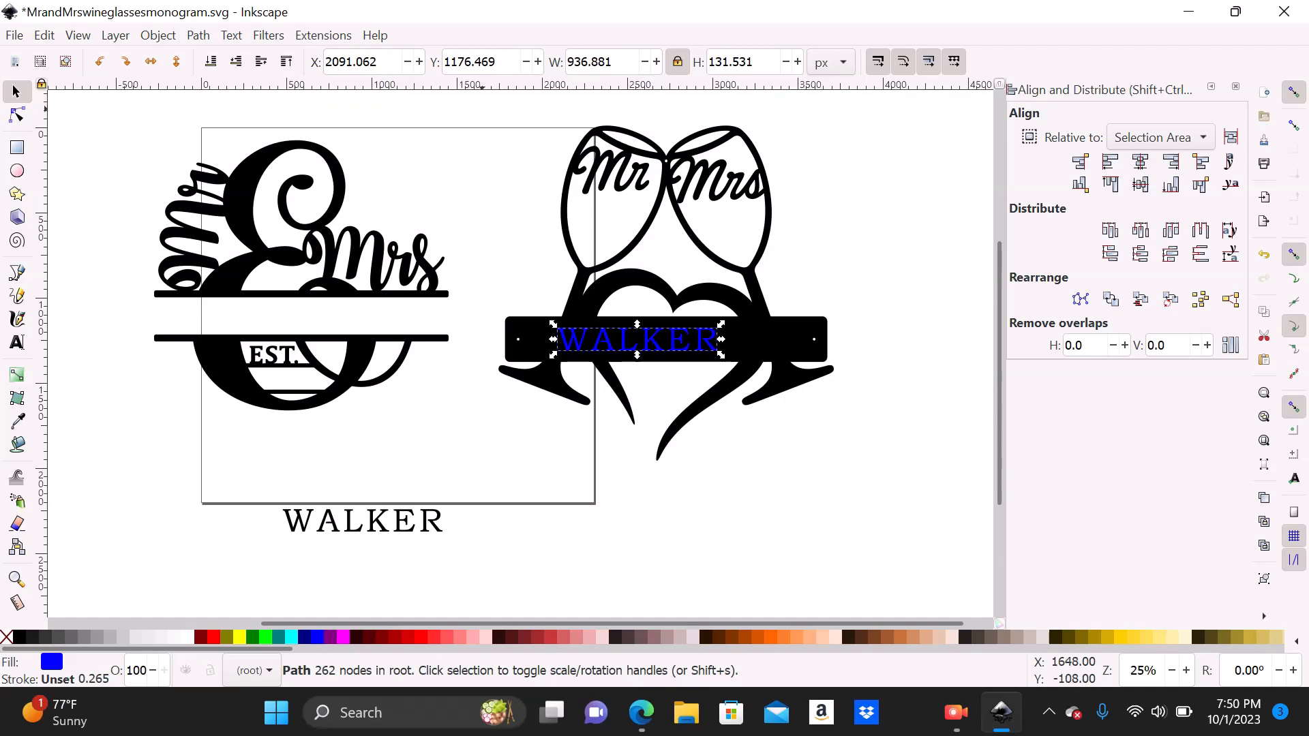
Step: Centre the blue surname and the wine-glasses design on a common vertical axis
{"action": "left_click_drag", "start_coordinate": [482, 109], "coordinate": [498, 147]}
{"action": "left_click_drag", "start_coordinate": [518, 211], "coordinate": [550, 243]}
{"action": "left_click", "coordinate": [598, 278]}
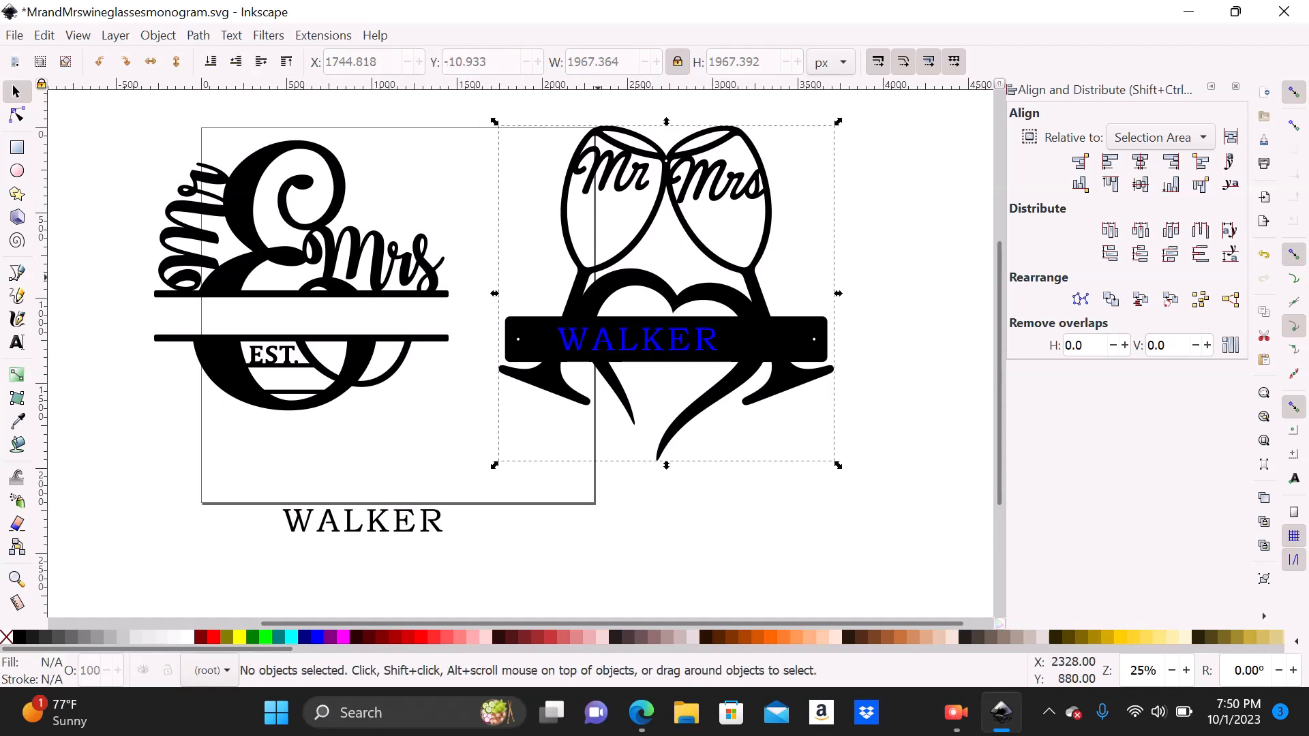
{"action": "left_click", "coordinate": [481, 108]}
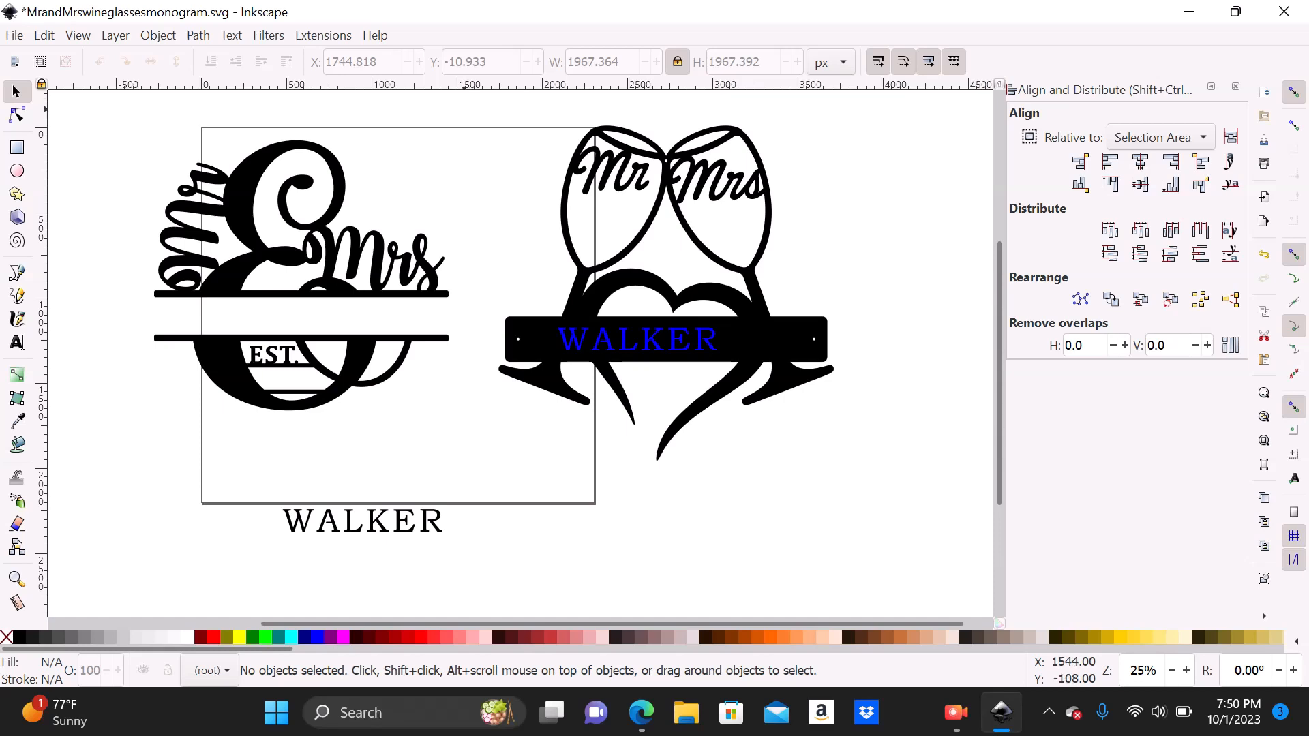
{"action": "left_click_drag", "start_coordinate": [465, 109], "coordinate": [886, 486]}
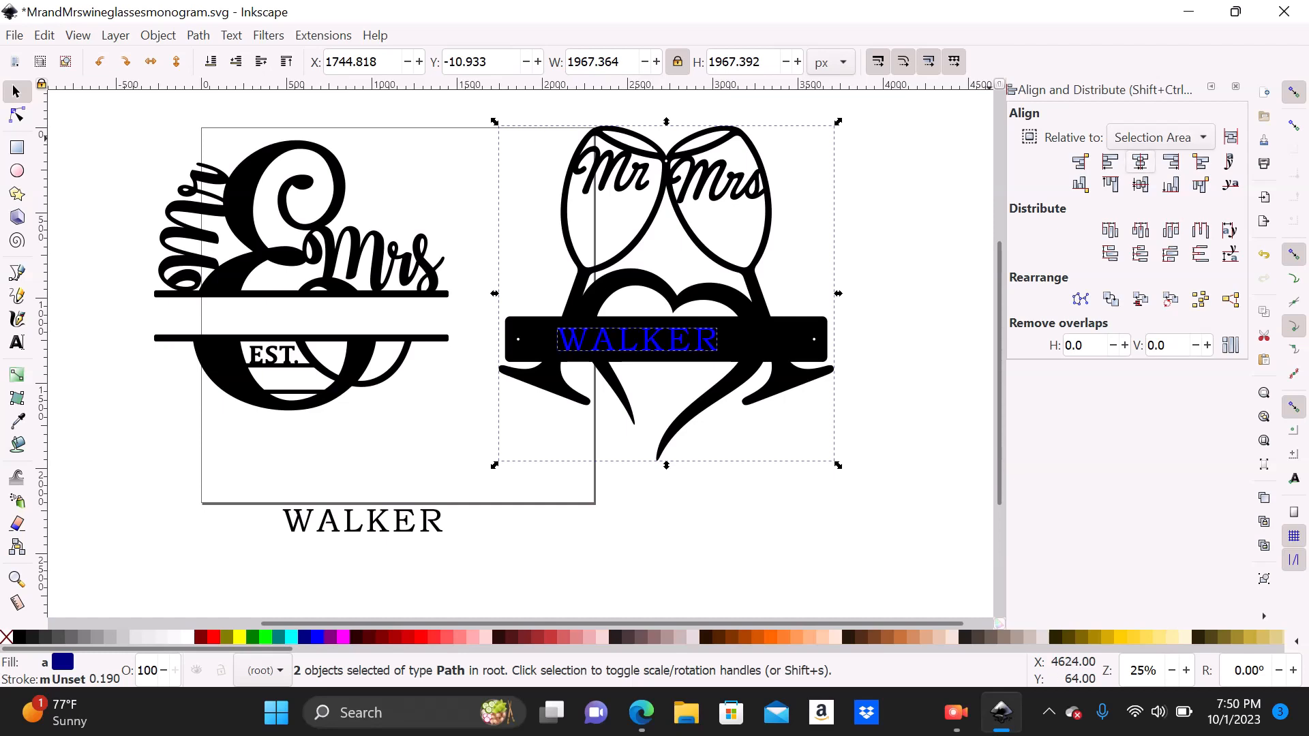
{"action": "left_click", "coordinate": [1140, 162]}
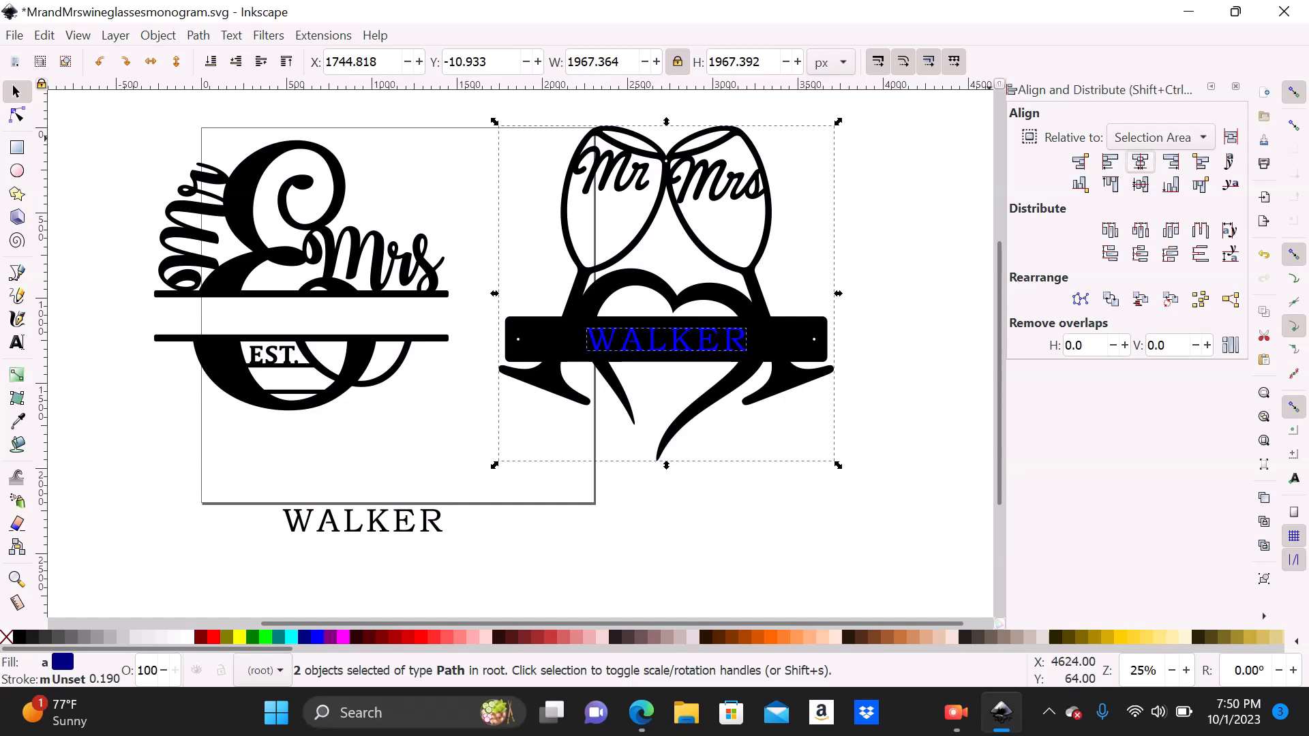
Step: Cut the surname out of the banner with Difference and move the design to about X 2560.8 px, Y 69.1 px
{"action": "left_click", "coordinate": [198, 35]}
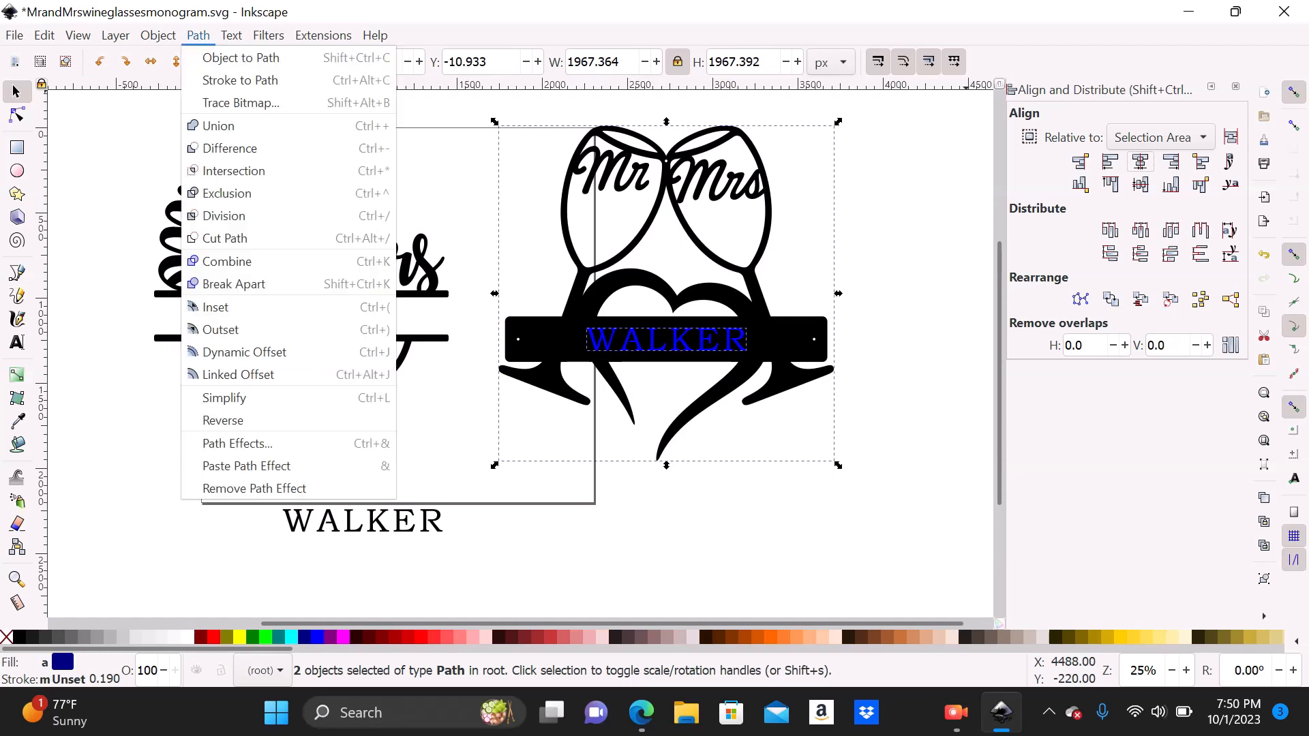
{"action": "left_click", "coordinate": [230, 148]}
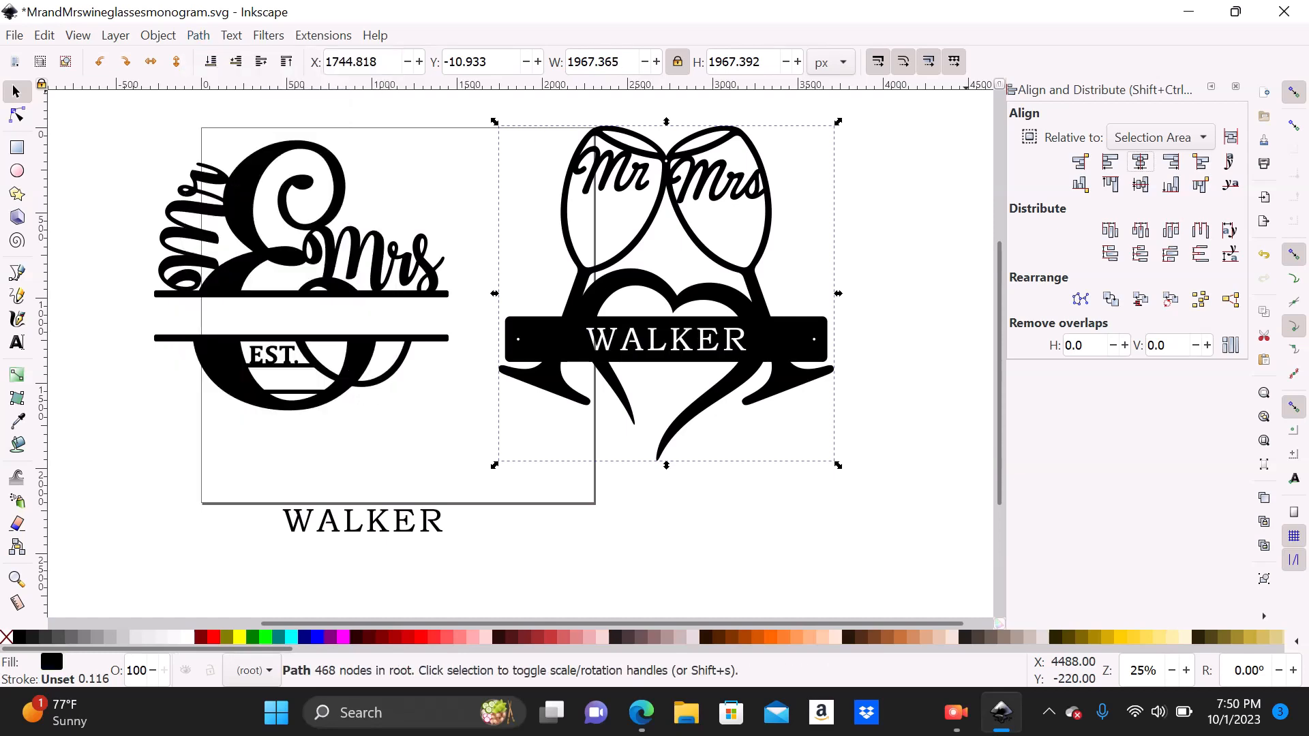
{"action": "left_click_drag", "start_coordinate": [706, 318], "coordinate": [845, 333]}
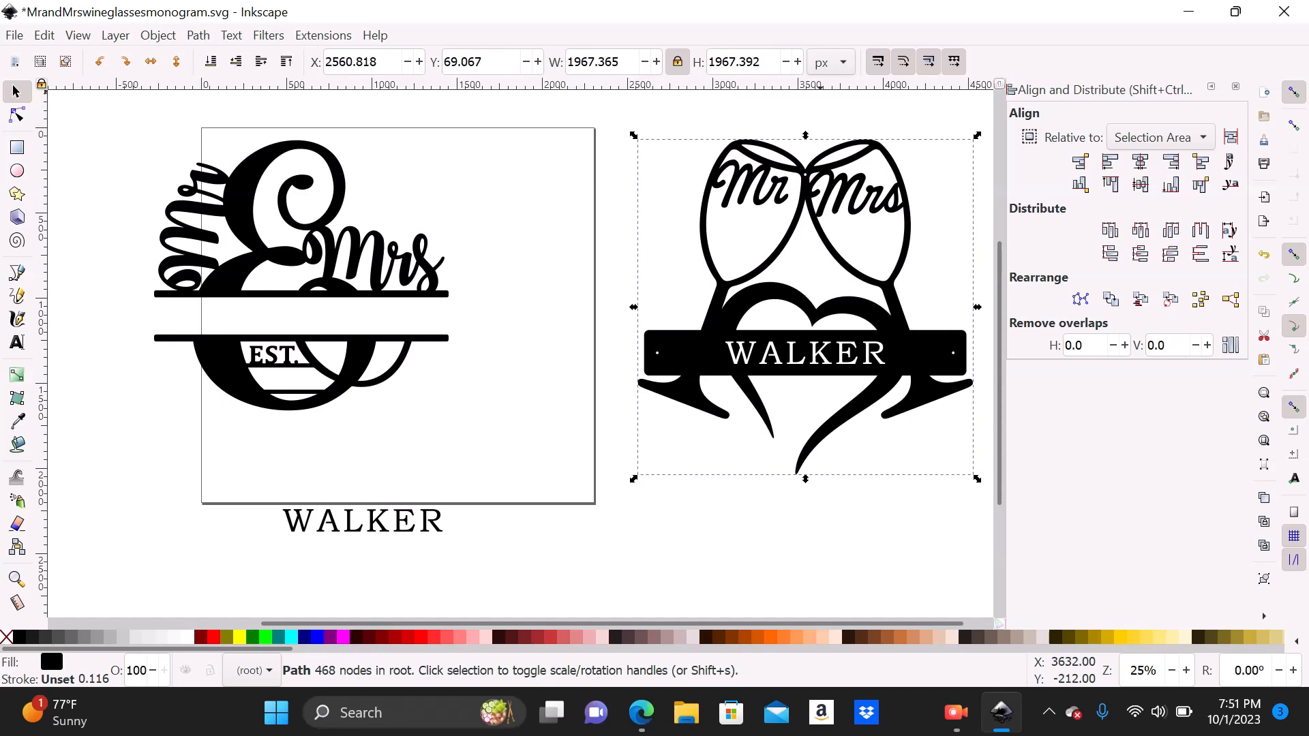
Step: Switch the measurement units to inches and move the wine-glasses design to about X 24.1 in, Y 2.2 in
{"action": "left_click", "coordinate": [830, 62]}
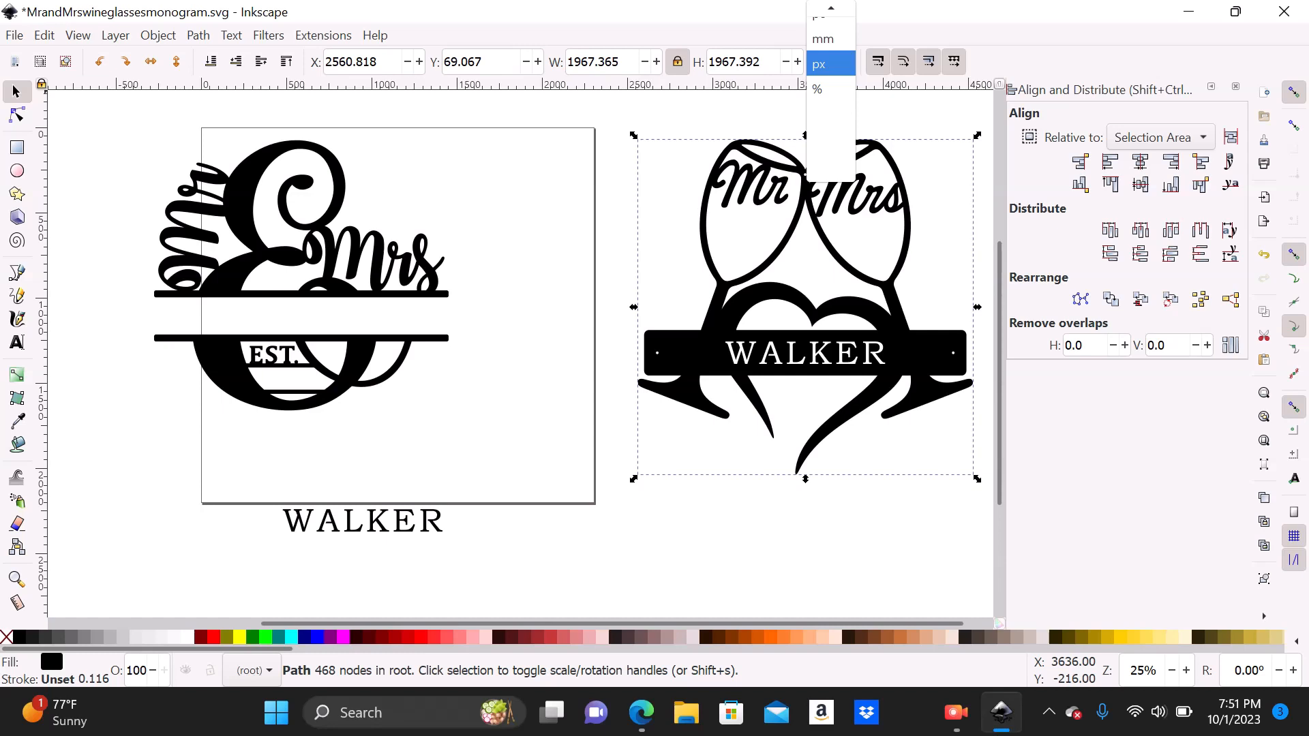
{"action": "left_click", "coordinate": [831, 63]}
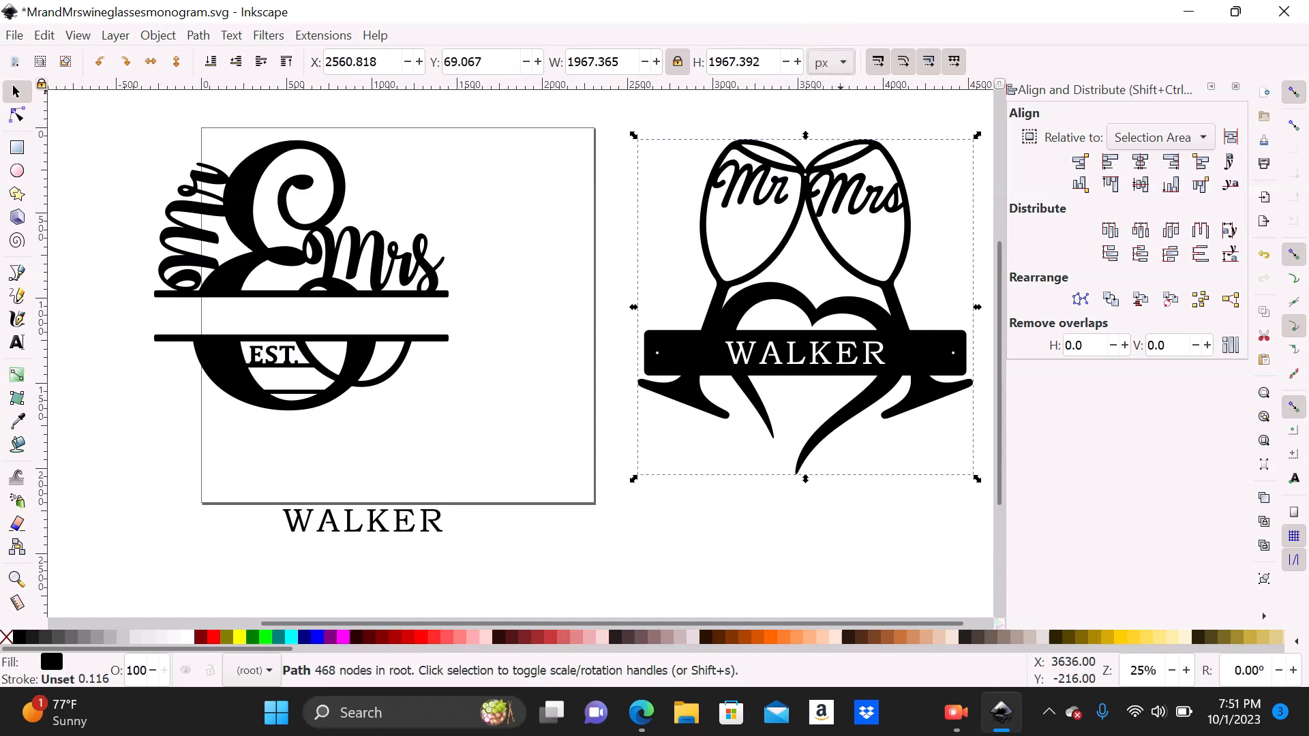
{"action": "left_click", "coordinate": [830, 62]}
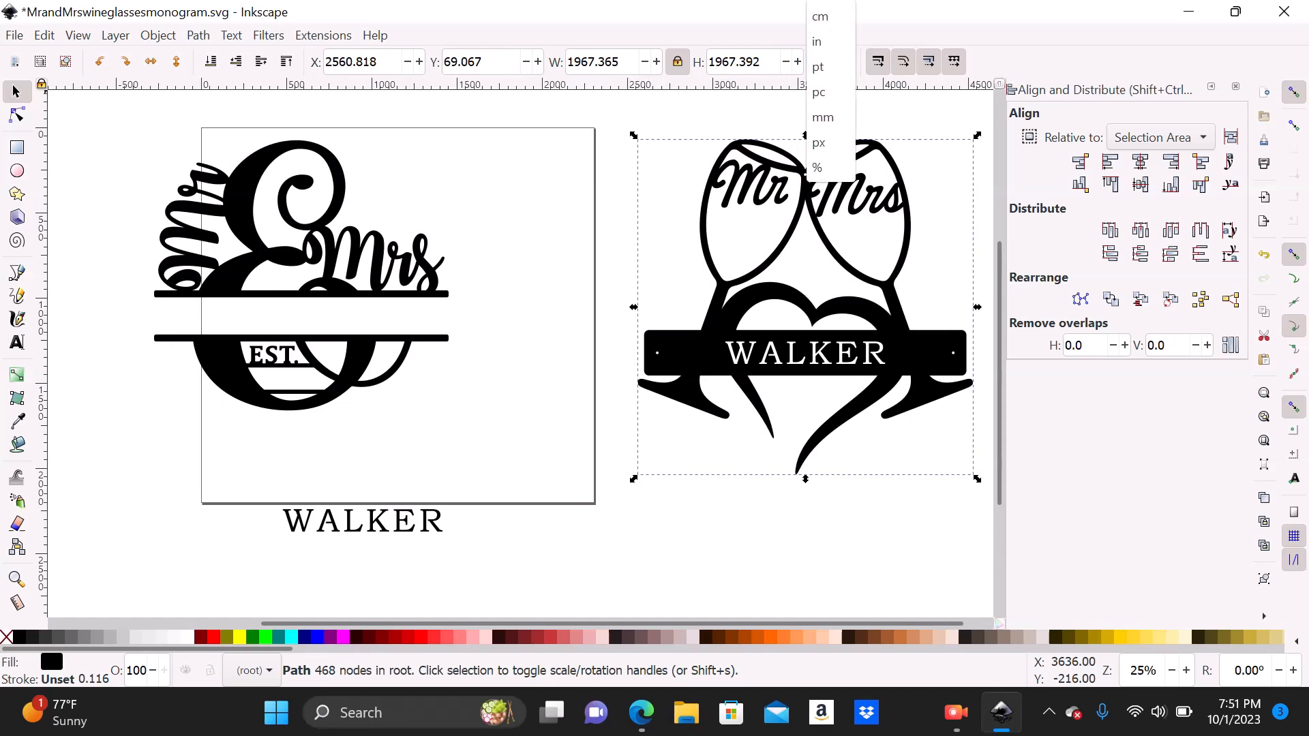
{"action": "left_click", "coordinate": [817, 42]}
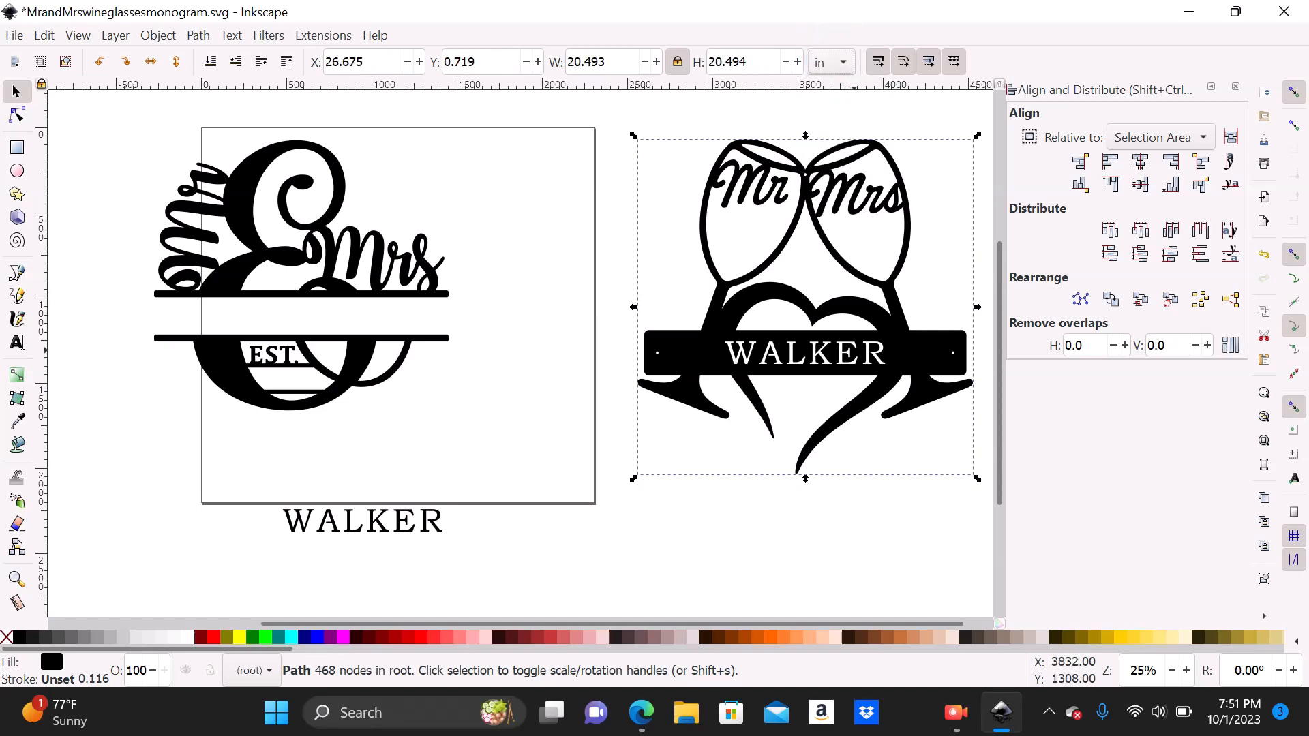
{"action": "left_click_drag", "start_coordinate": [852, 352], "coordinate": [811, 376]}
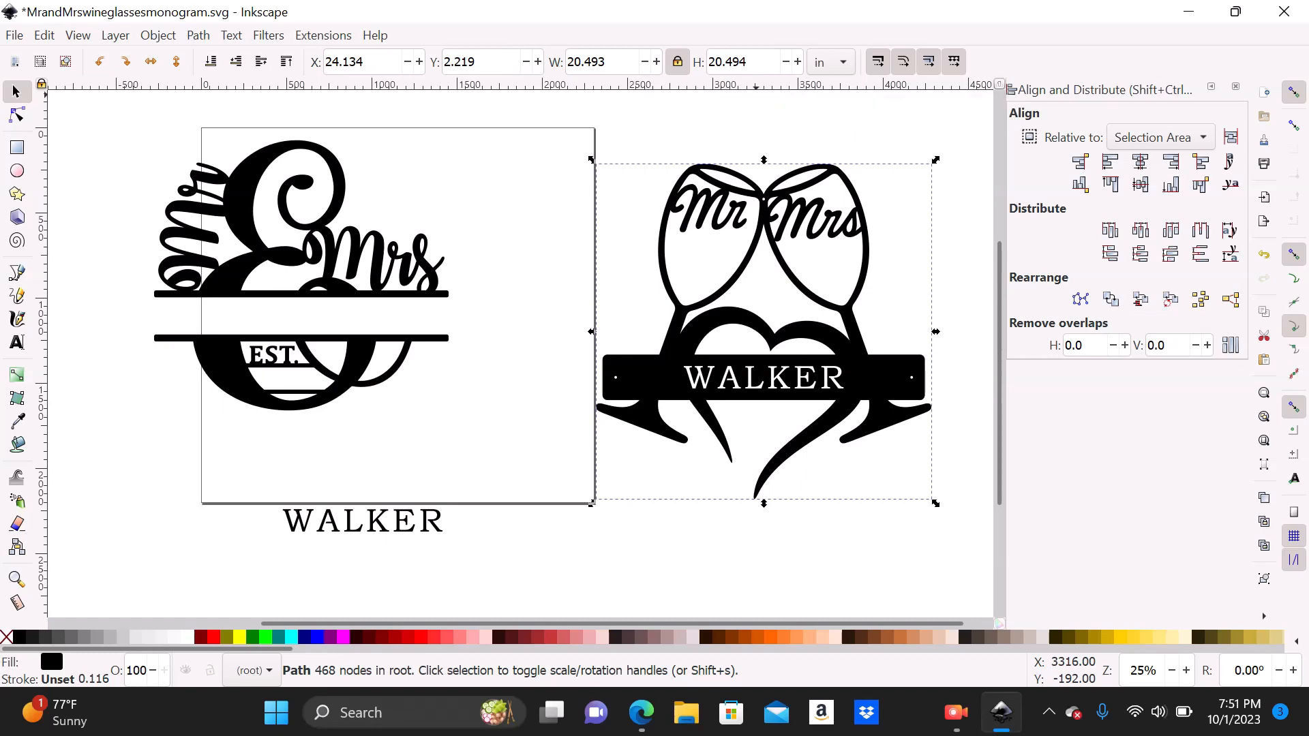
Step: Unlock the proportions of the wine-glasses design and set its width and height to 18 in each
{"action": "left_click", "coordinate": [677, 61]}
{"action": "left_click", "coordinate": [618, 61]}
{"action": "key", "text": "BackSpace"}
{"action": "key", "text": "BackSpace"}
{"action": "key", "text": "BackSpace"}
{"action": "key", "text": "BackSpace"}
{"action": "key", "text": "BackSpace"}
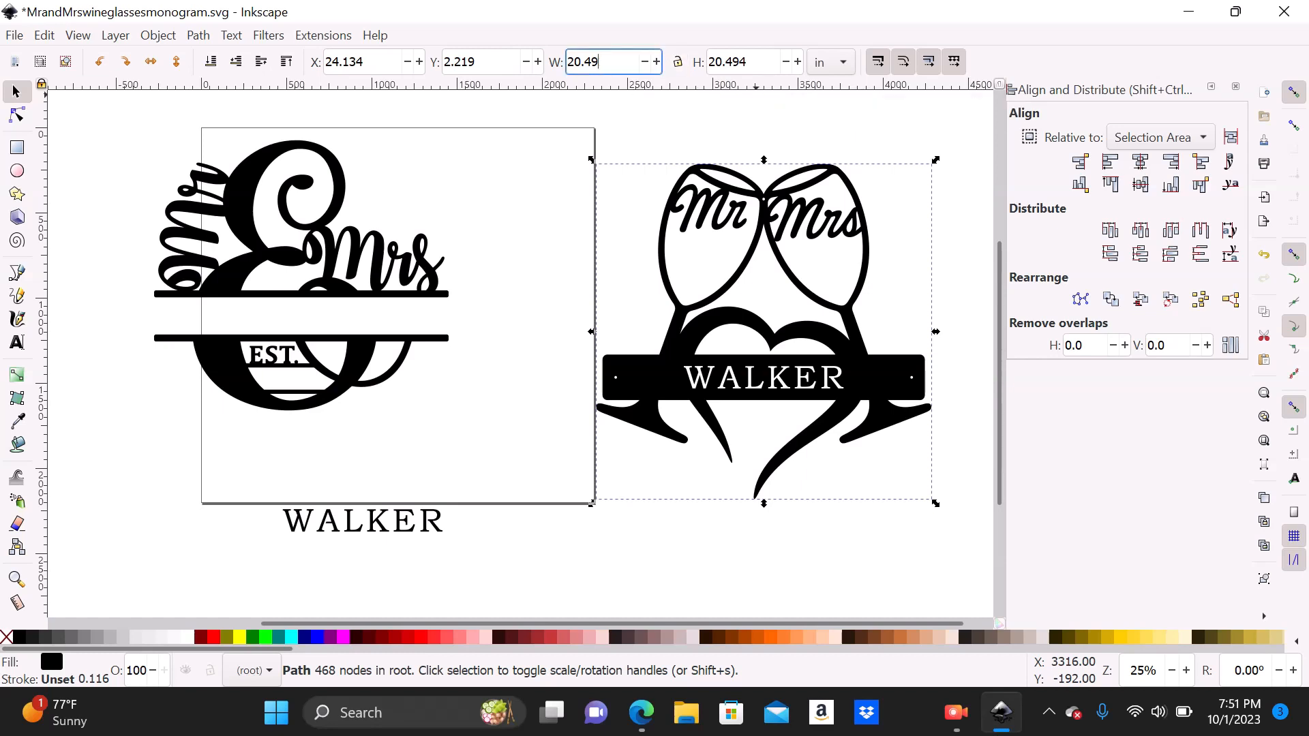
{"action": "key", "text": "BackSpace"}
{"action": "type", "text": "18.00"}
{"action": "left_click", "coordinate": [744, 62]}
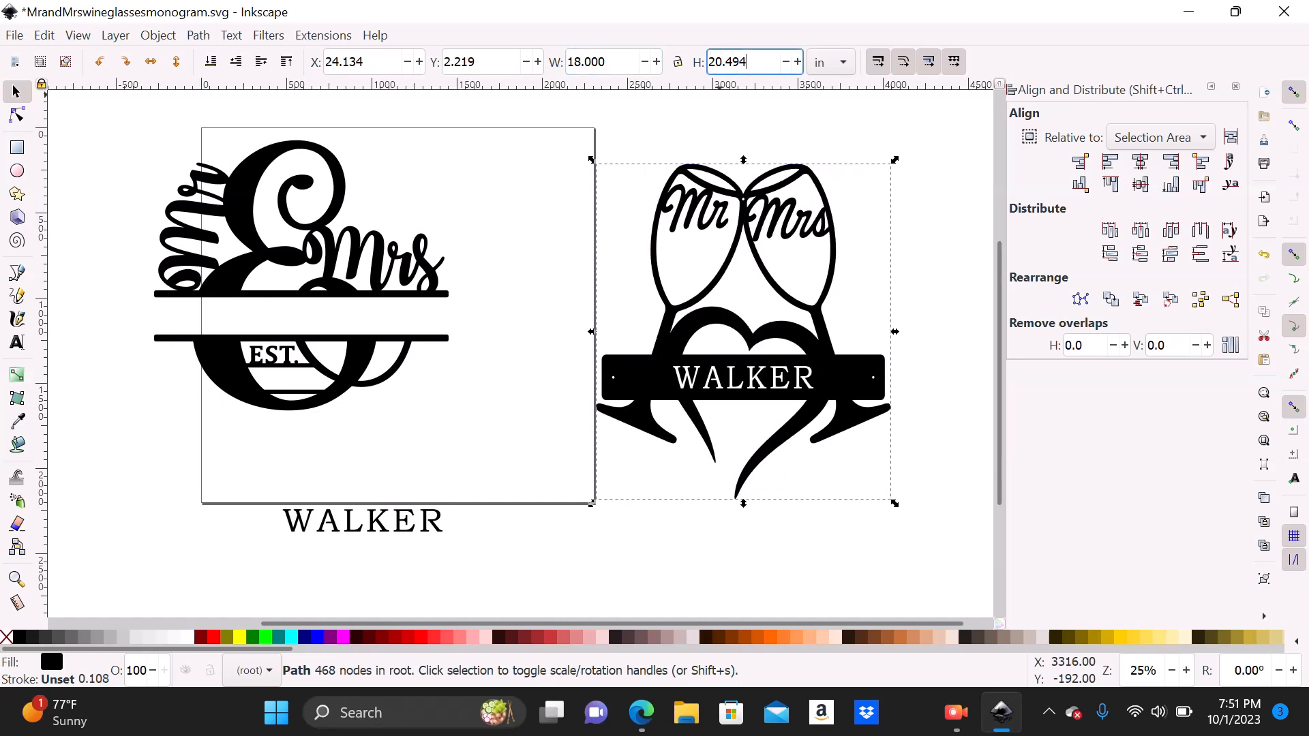
{"action": "key", "text": "BackSpace"}
{"action": "key", "text": "BackSpace"}
{"action": "key", "text": "BackSpace"}
{"action": "key", "text": "BackSpace"}
{"action": "key", "text": "BackSpace"}
{"action": "key", "text": "BackSpace"}
{"action": "type", "text": "18.00"}
{"action": "left_click", "coordinate": [751, 105]}
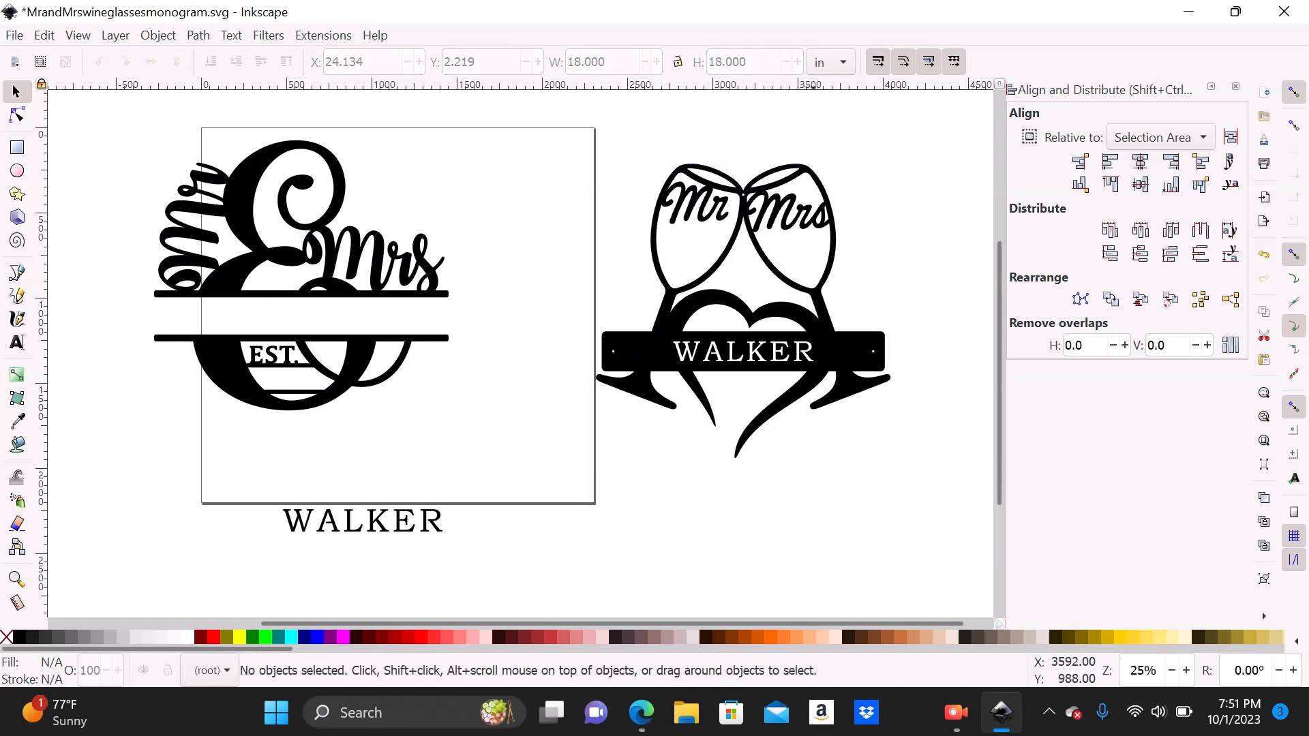
Step: Move the wine-glasses design to about X 26.1 in, Y 2.1 in, and the ampersand monogram to about X 2.7 in, Y 0.5 in
{"action": "left_click", "coordinate": [800, 362]}
{"action": "left_click_drag", "start_coordinate": [848, 354], "coordinate": [881, 351]}
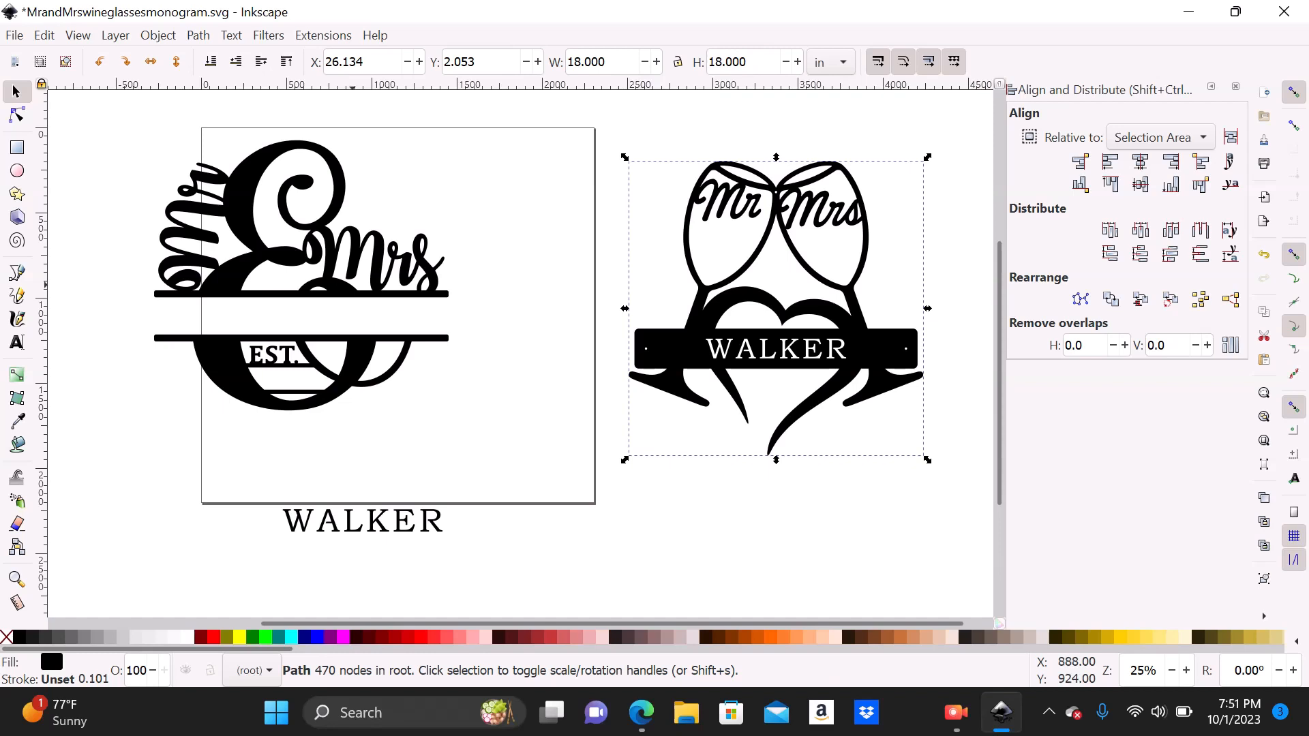
{"action": "left_click", "coordinate": [362, 289]}
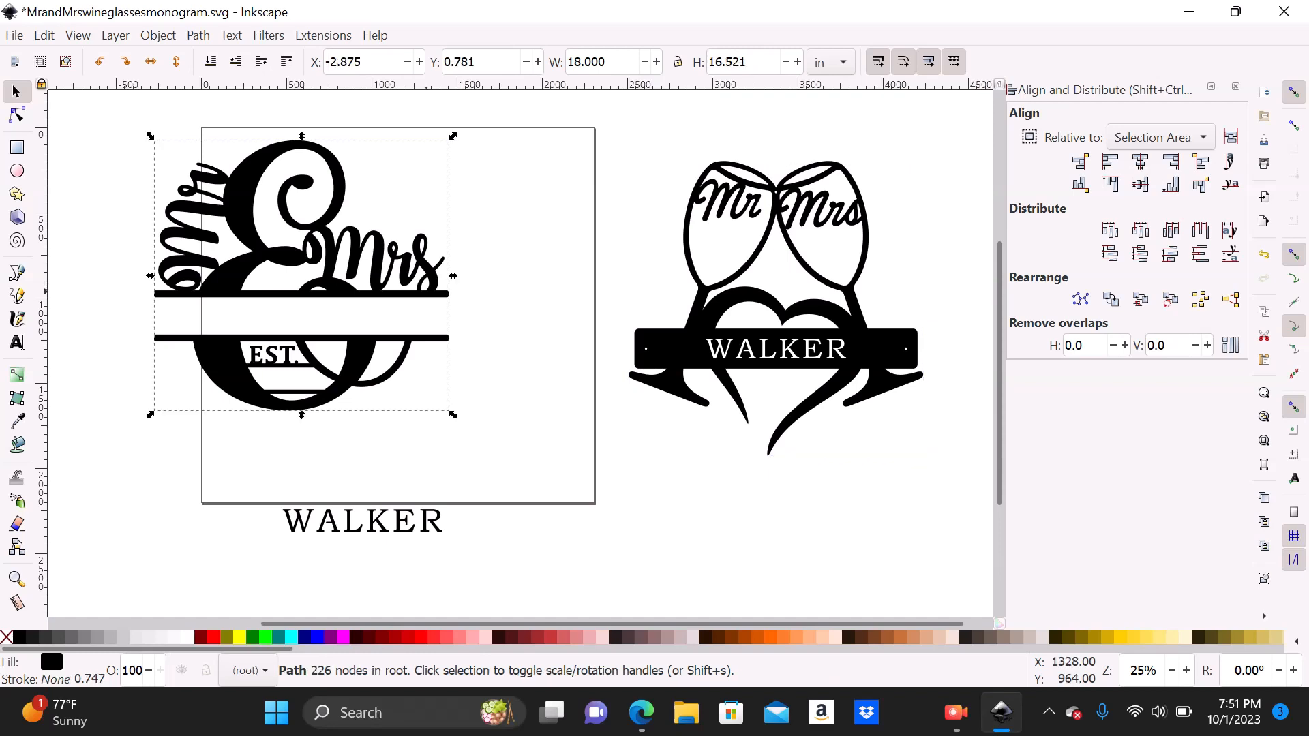
{"action": "left_click_drag", "start_coordinate": [413, 288], "coordinate": [503, 284]}
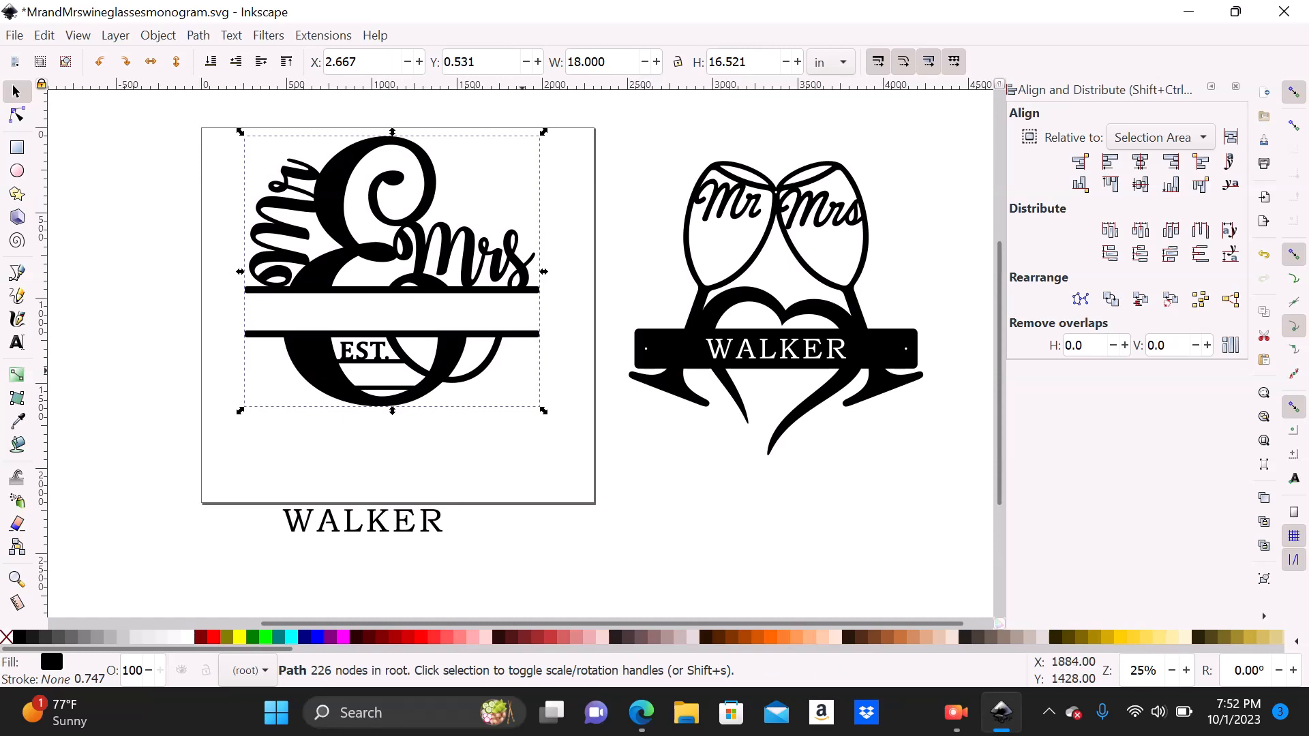
Step: Replace the loose Bridged Font 4 surname with a new sans-serif surname in capitals below the ampersand monogram
{"action": "left_click", "coordinate": [384, 527]}
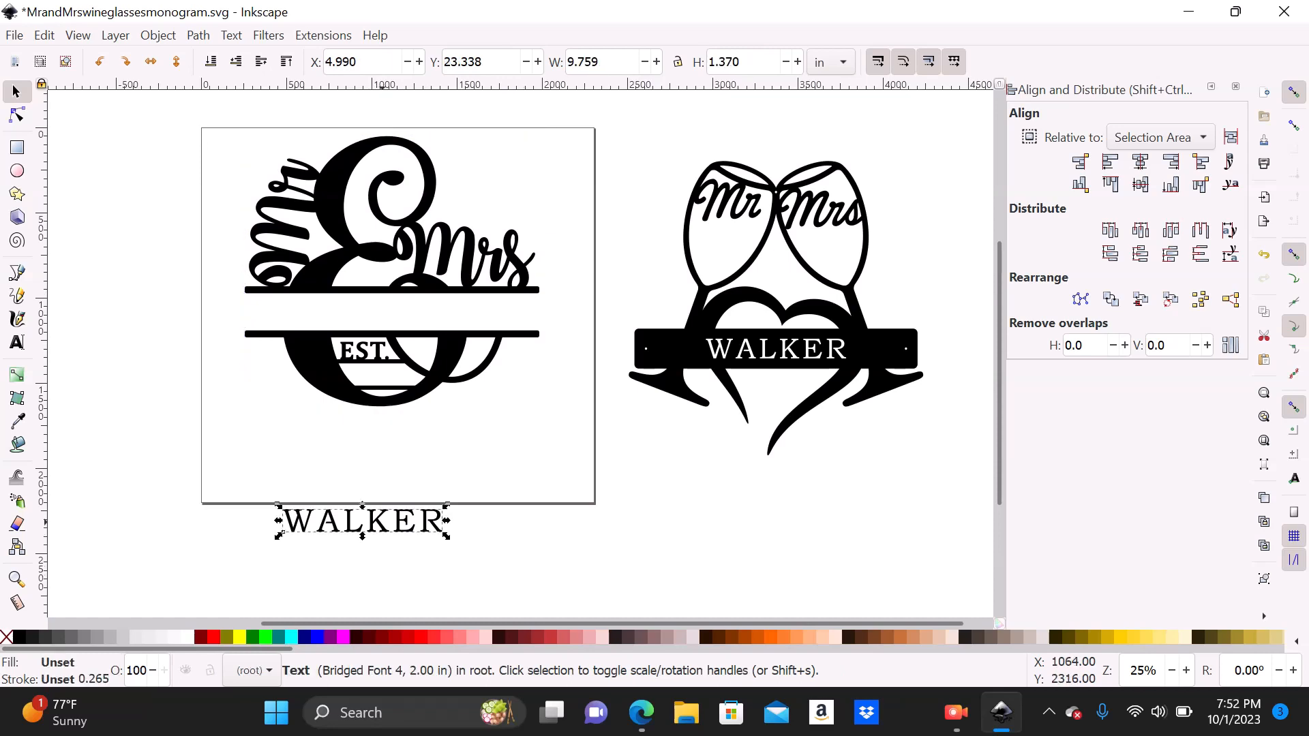
{"action": "key", "text": "Delete"}
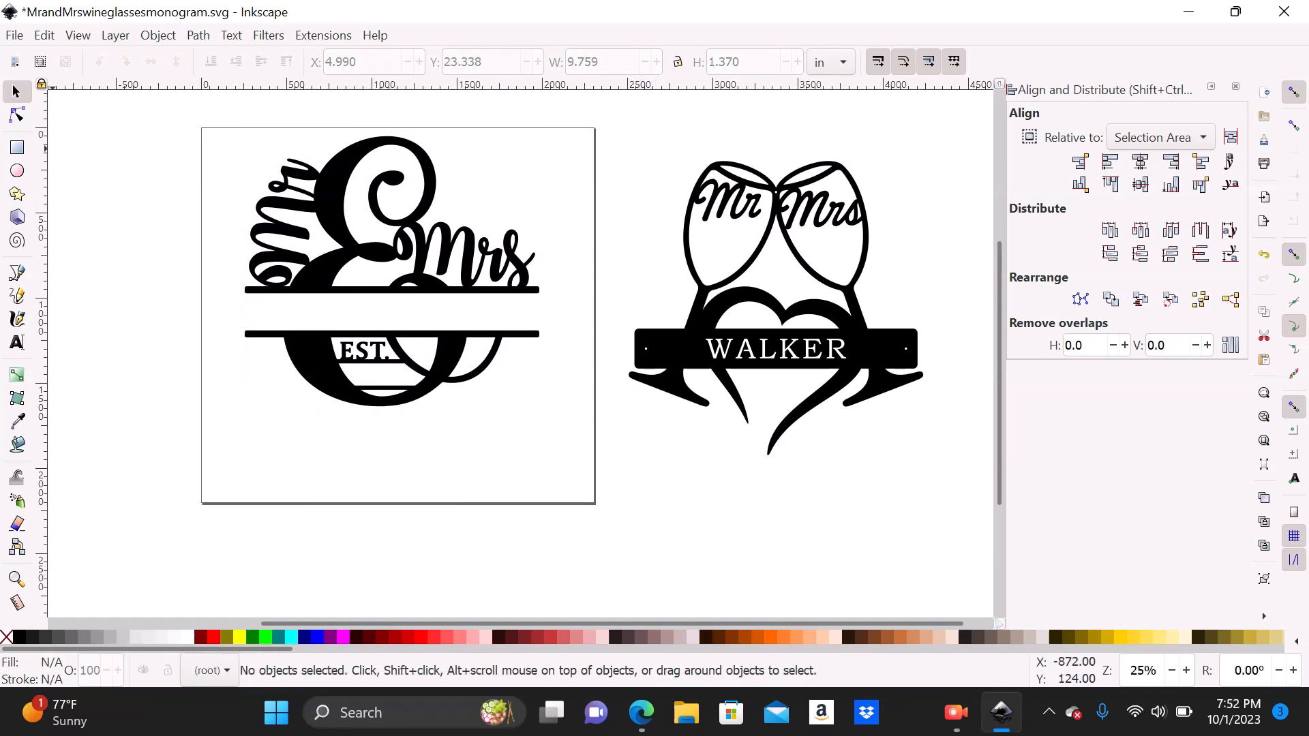
{"action": "key", "text": "t"}
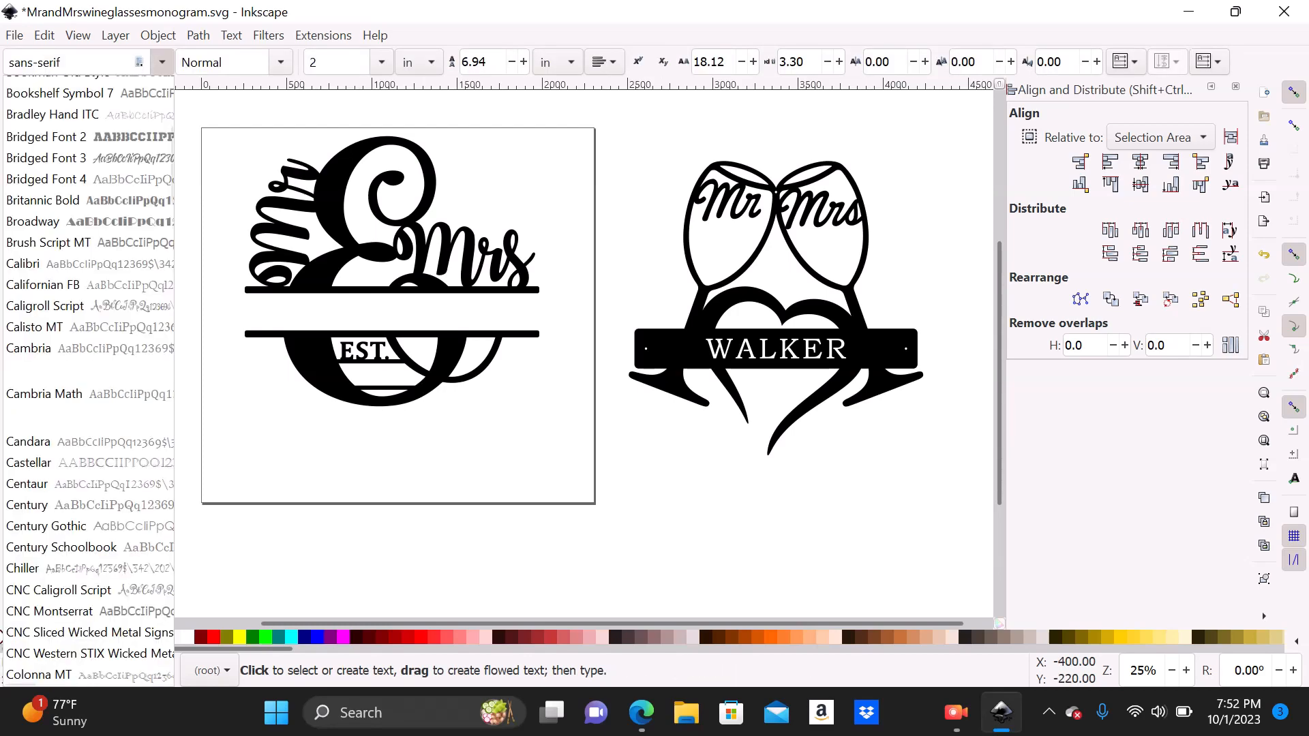
{"action": "left_click_drag", "start_coordinate": [170, 166], "coordinate": [170, 116]}
{"action": "left_click", "coordinate": [162, 62]}
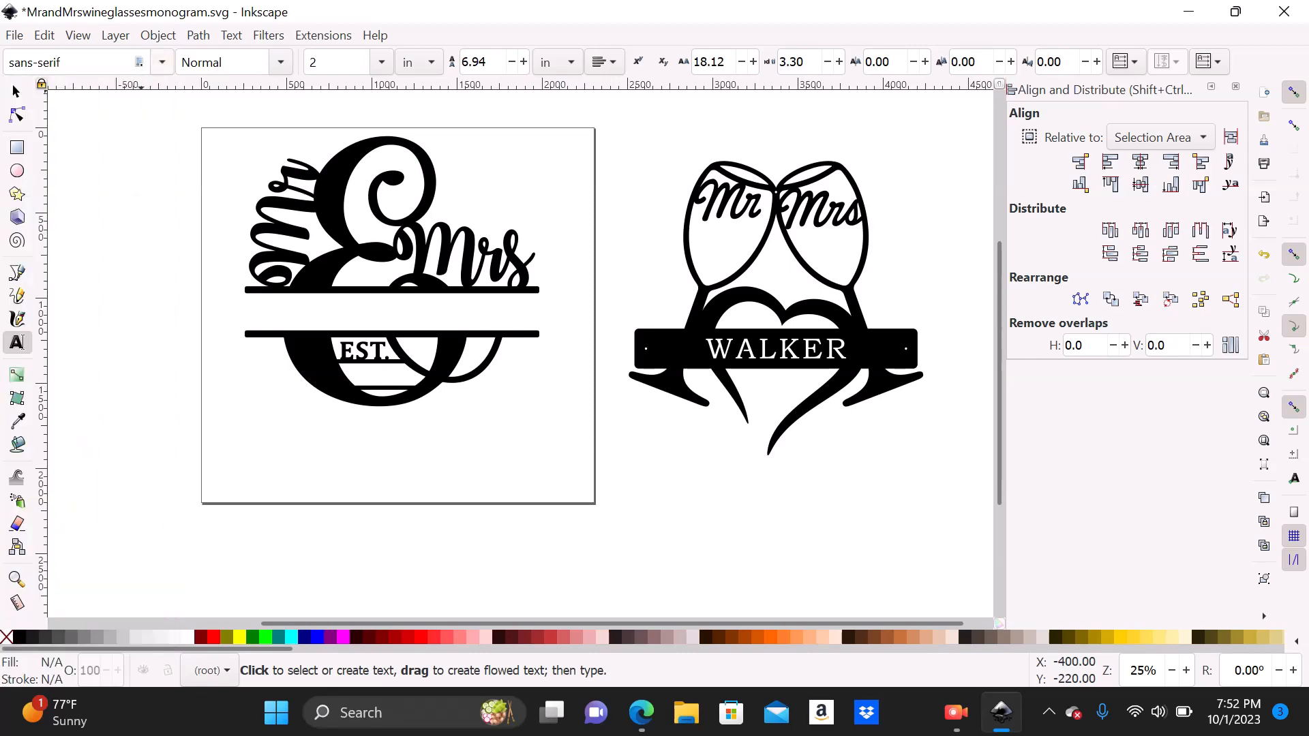
{"action": "left_click", "coordinate": [162, 62]}
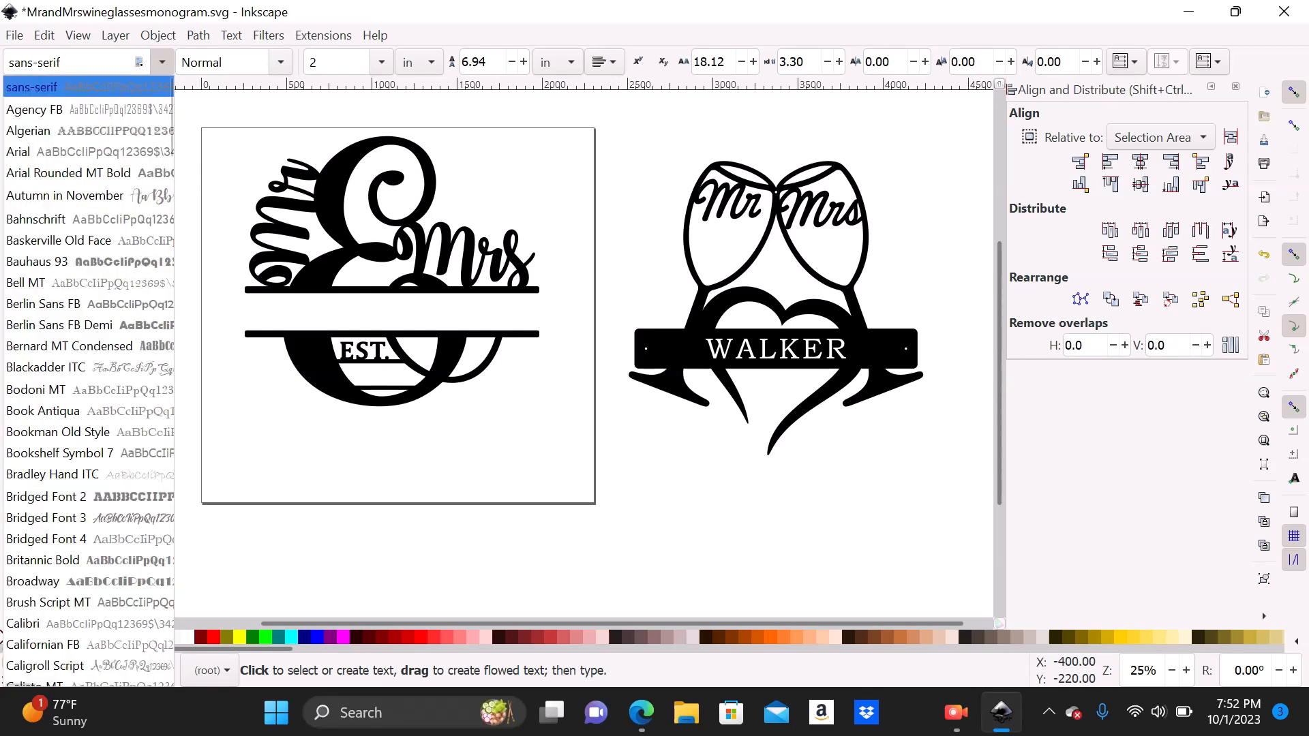
{"action": "left_click", "coordinate": [137, 88]}
{"action": "left_click", "coordinate": [193, 464]}
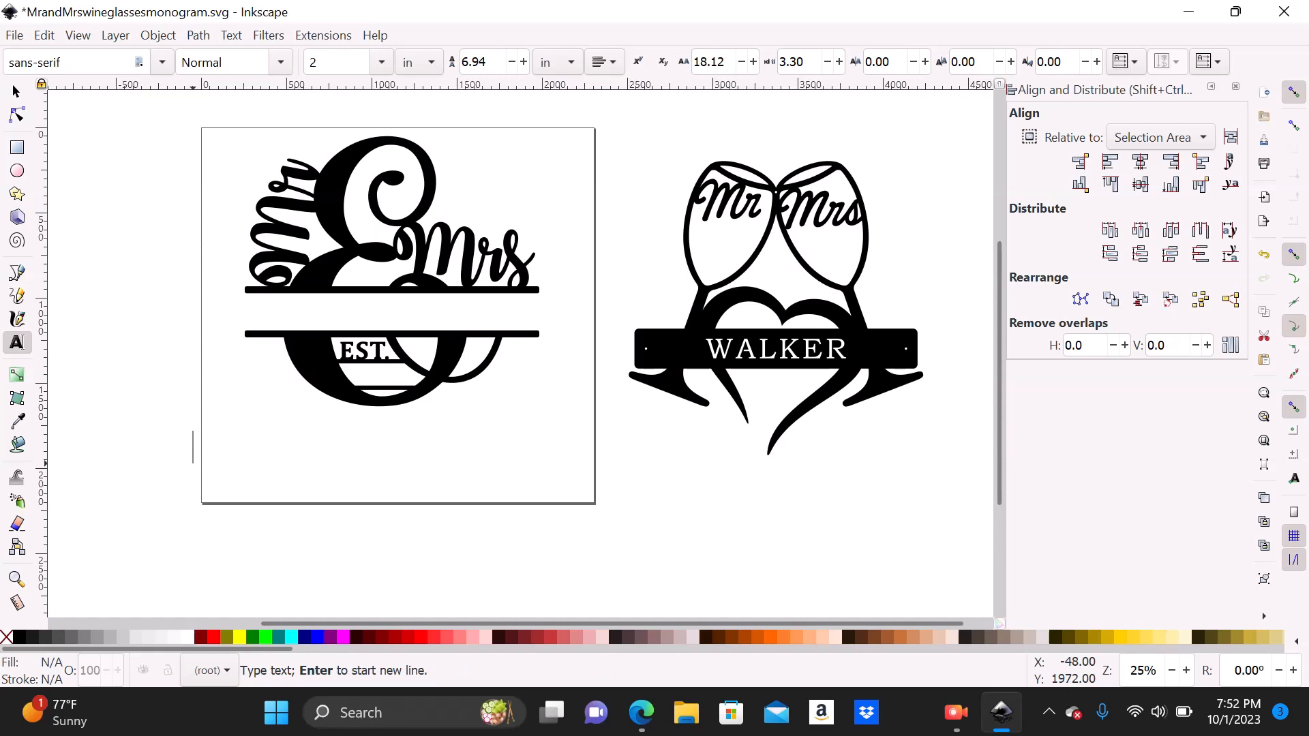
{"action": "type", "text": "WAL"}
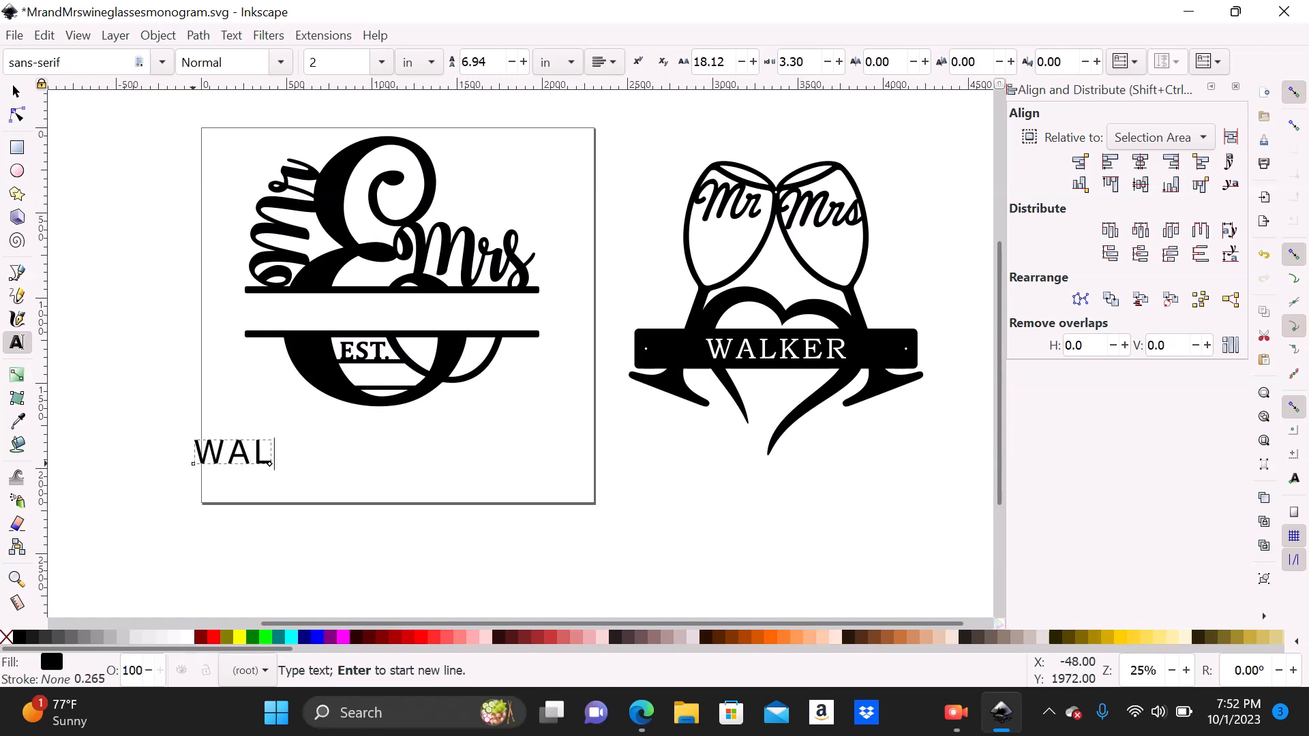
{"action": "type", "text": "KER"}
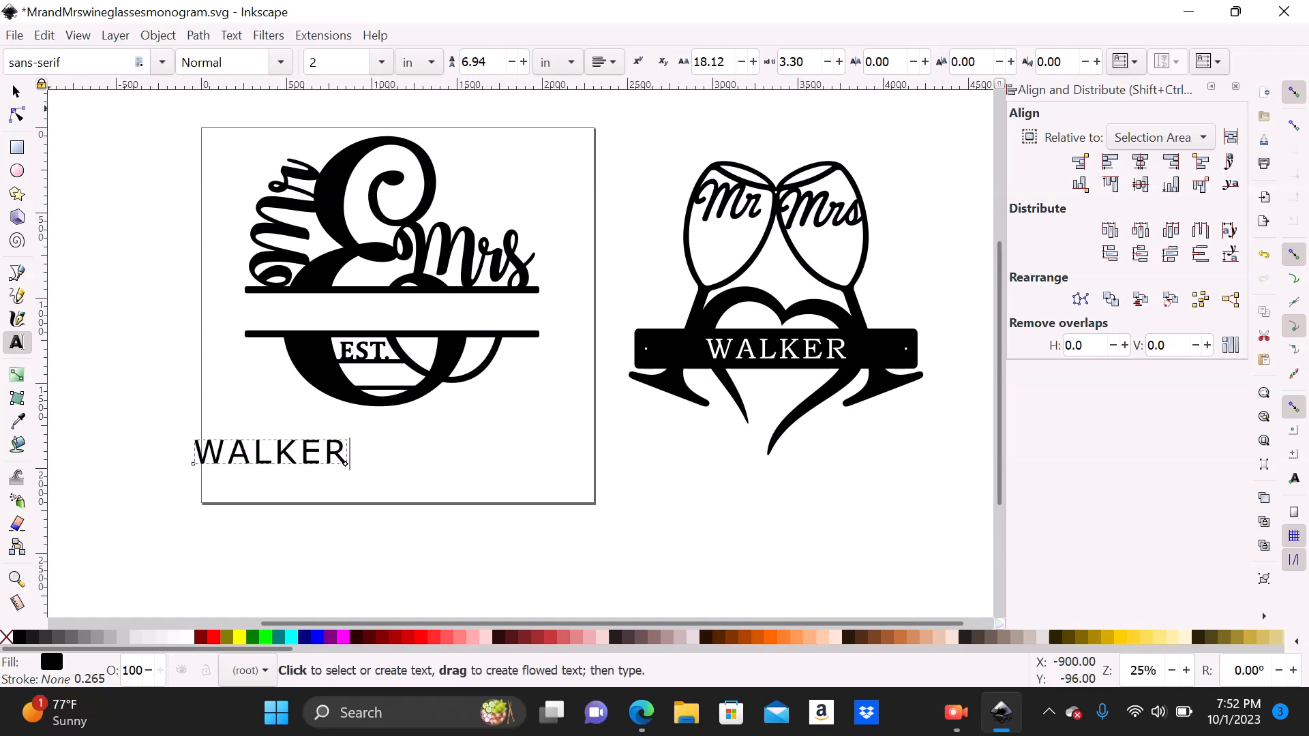
Step: Move the loose surname to an empty spot below the ampersand monogram, at about X 6.1 in, Y 18.7 in
{"action": "left_click", "coordinate": [16, 91]}
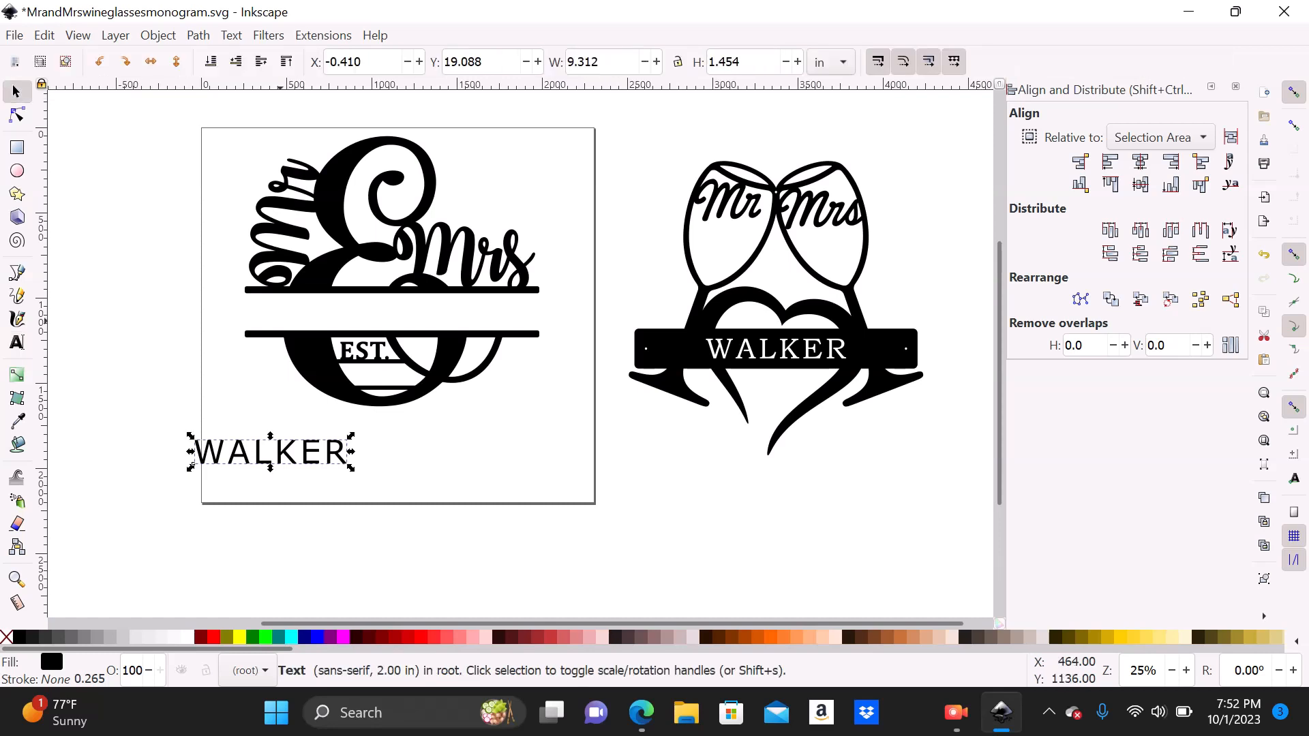
{"action": "left_click", "coordinate": [309, 465]}
{"action": "left_click_drag", "start_coordinate": [193, 463], "coordinate": [300, 459]}
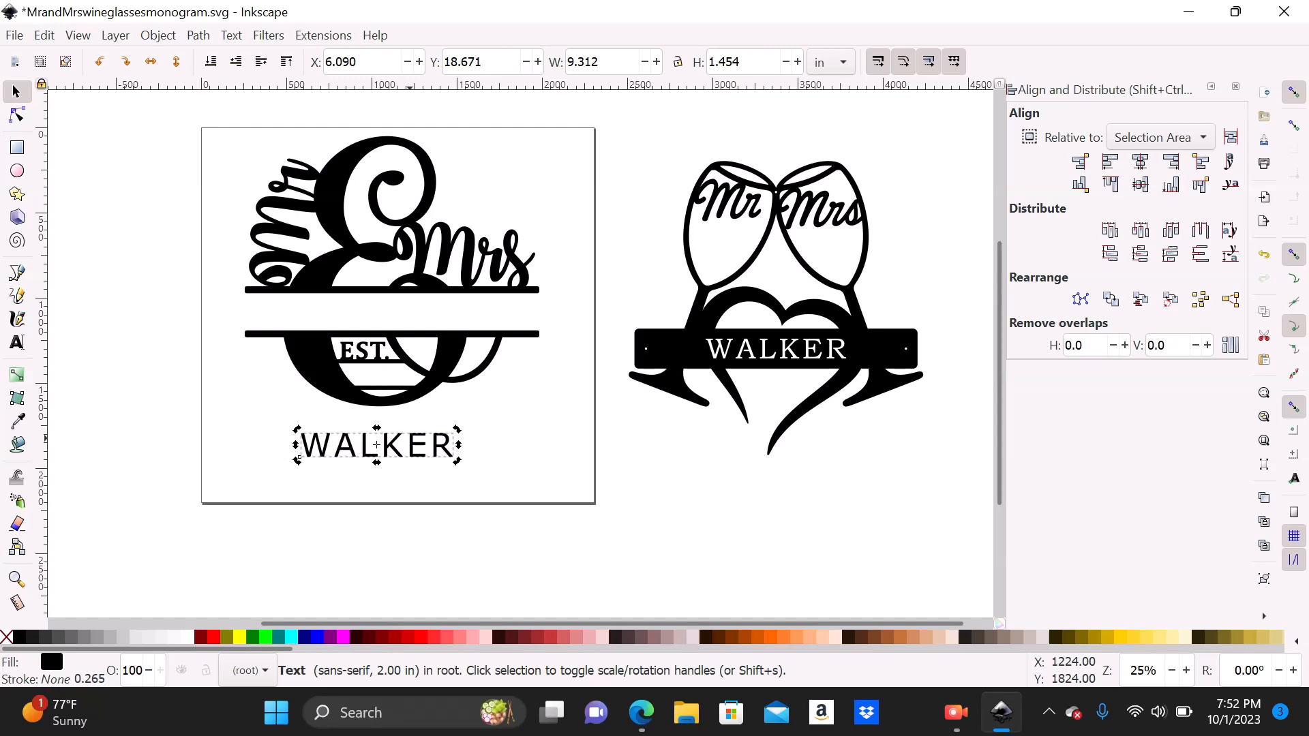
{"action": "left_click", "coordinate": [614, 437]}
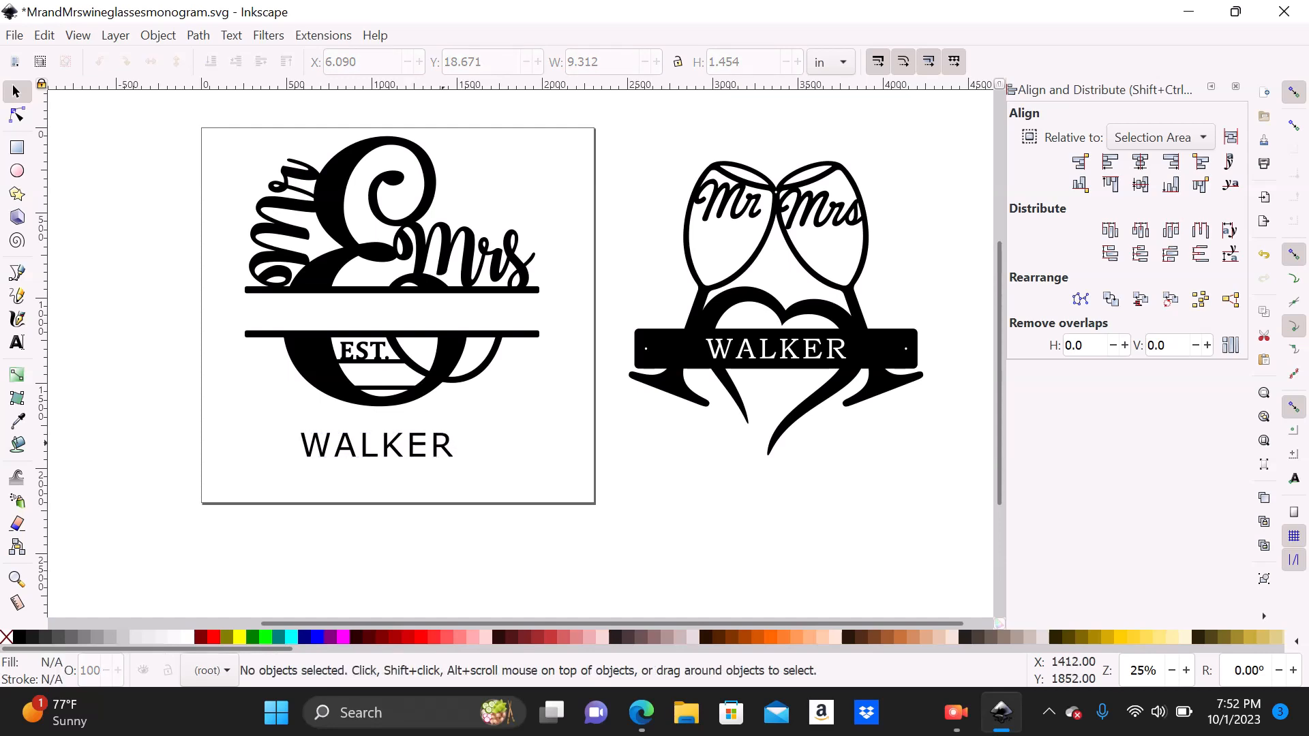
{"action": "left_click", "coordinate": [300, 459]}
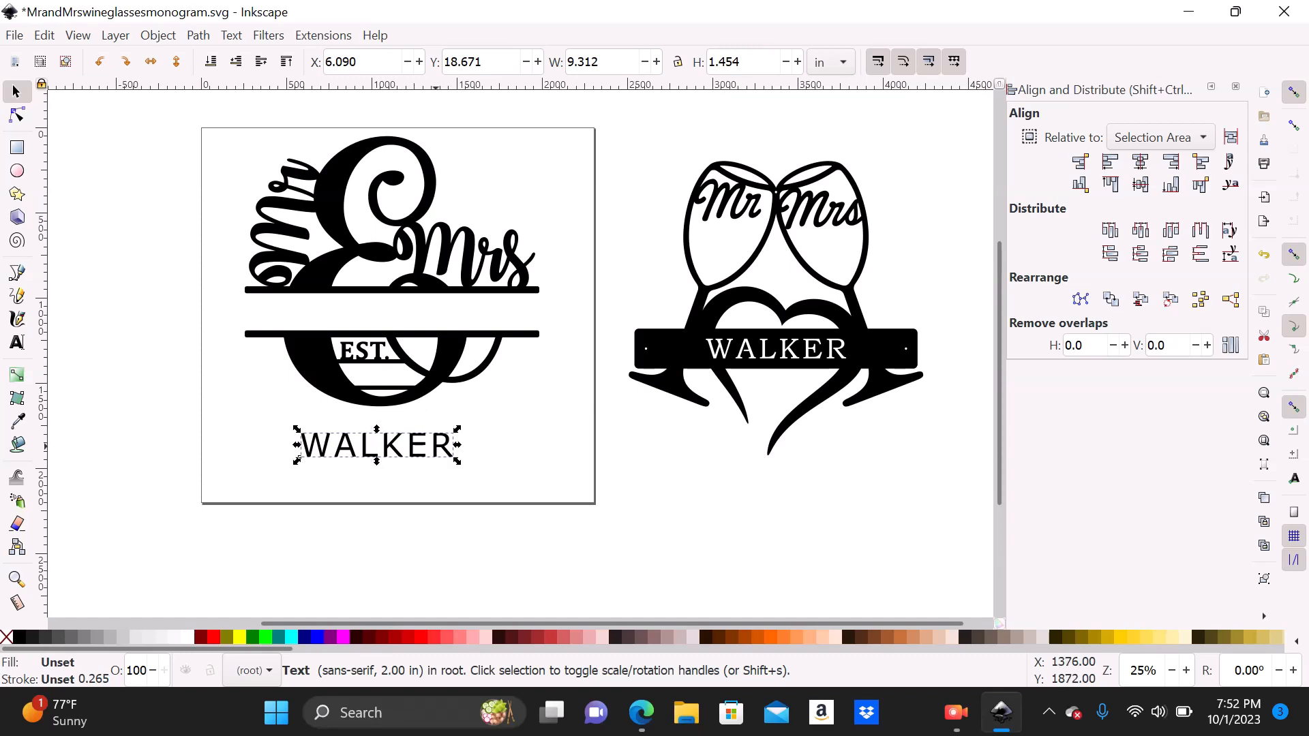
Step: Lock the surname's proportions and fit it between the ampersand monogram's two bars, about 12.5 in wide and 2 in high
{"action": "left_click_drag", "start_coordinate": [457, 461], "coordinate": [493, 476]}
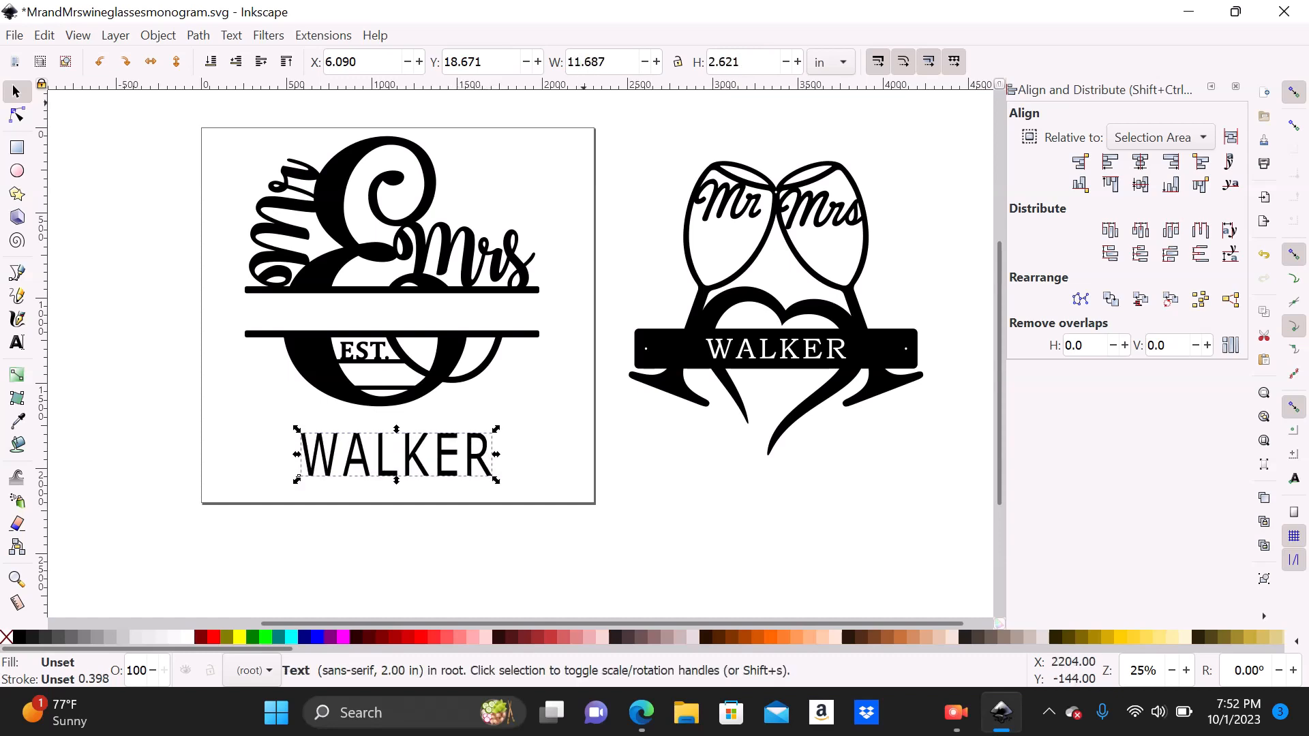
{"action": "left_click", "coordinate": [678, 62]}
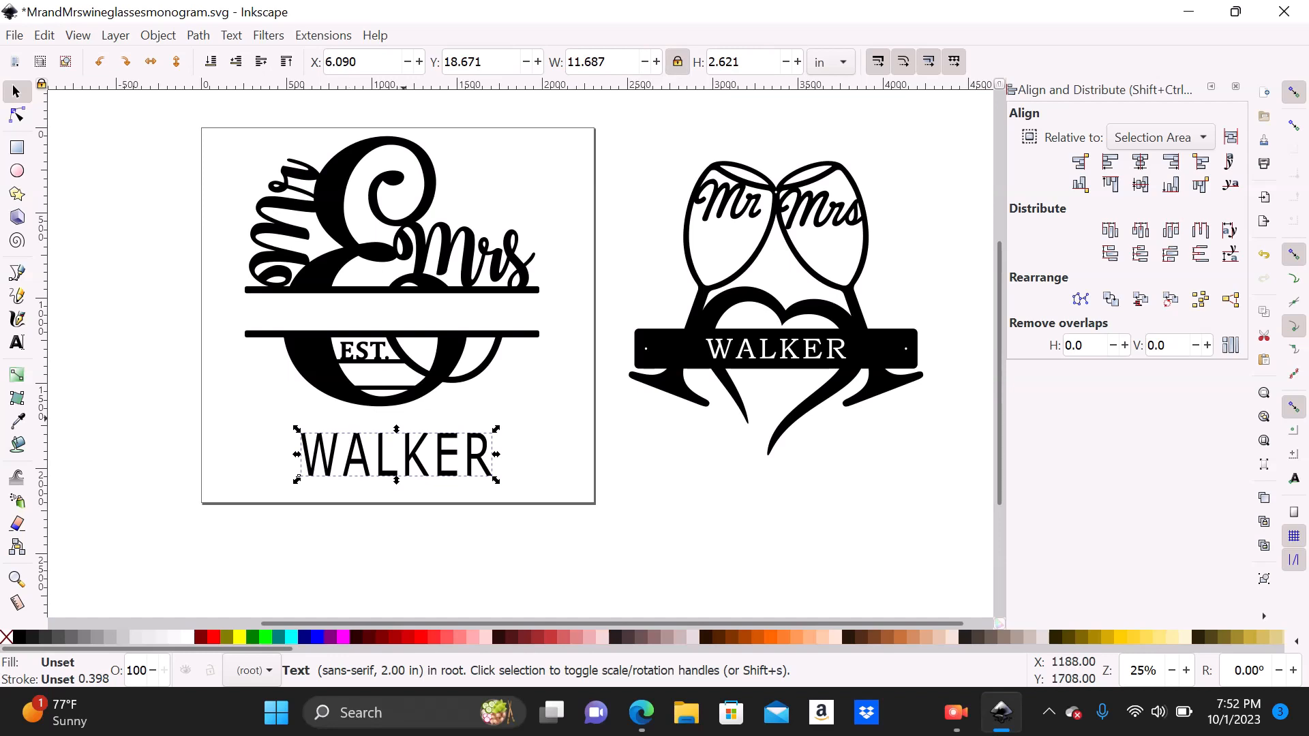
{"action": "mouse_move", "coordinate": [297, 429]}
{"action": "left_mouse_down"}
{"action": "mouse_move", "coordinate": [287, 421]}
{"action": "mouse_move", "coordinate": [412, 456]}
{"action": "mouse_move", "coordinate": [279, 428]}
{"action": "mouse_move", "coordinate": [312, 442]}
{"action": "left_mouse_up"}
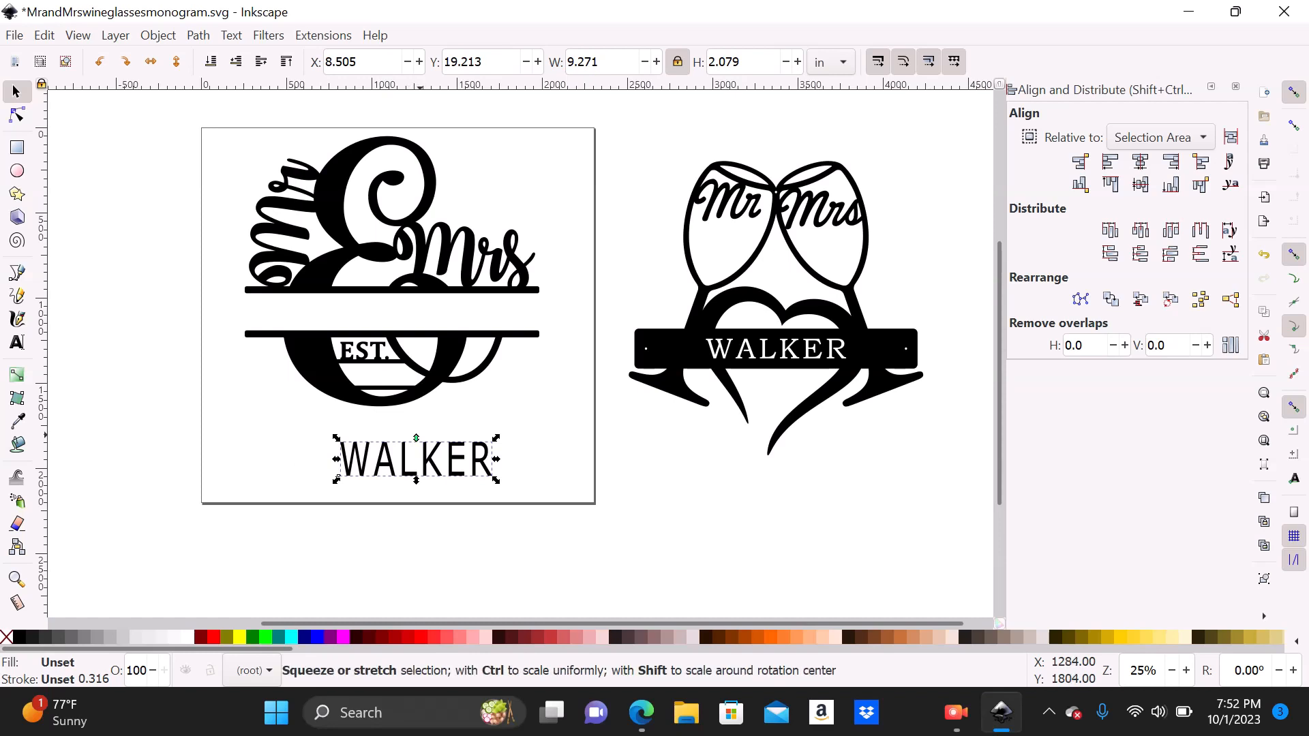
{"action": "left_click_drag", "start_coordinate": [416, 438], "coordinate": [416, 448]}
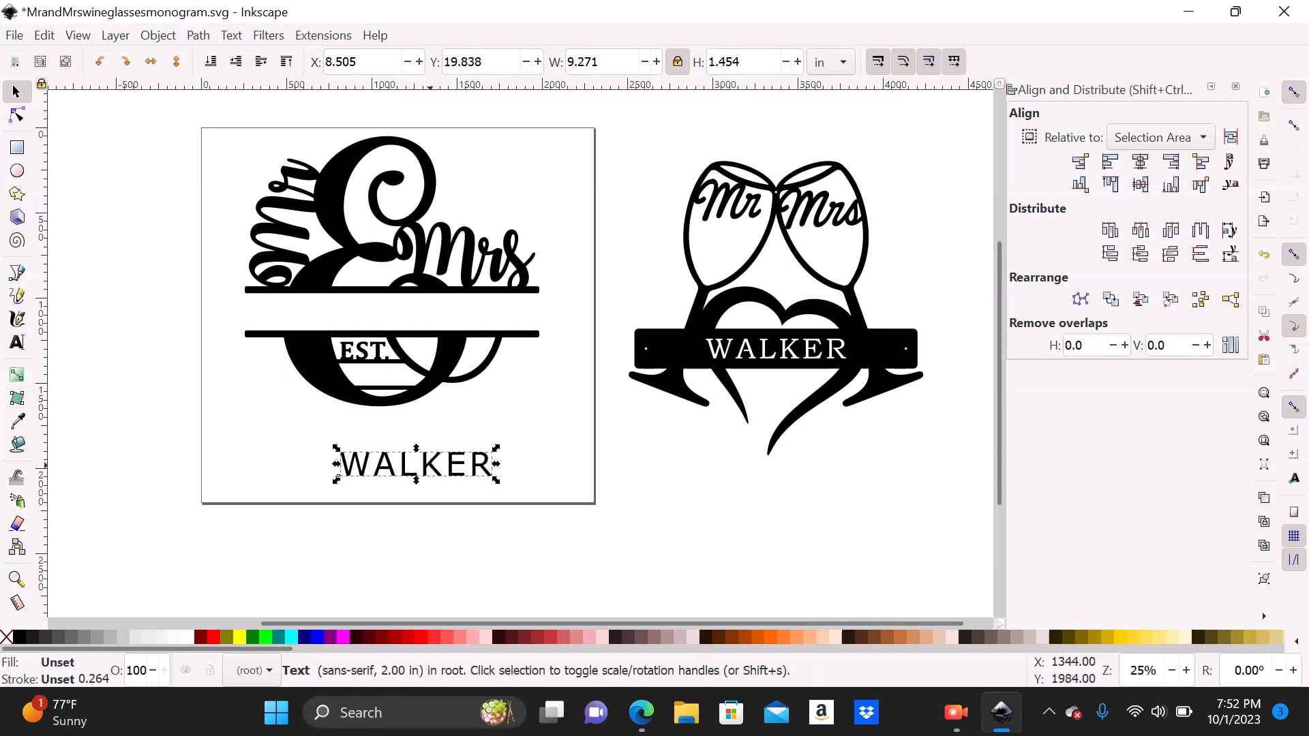
{"action": "left_click_drag", "start_coordinate": [338, 476], "coordinate": [306, 321]}
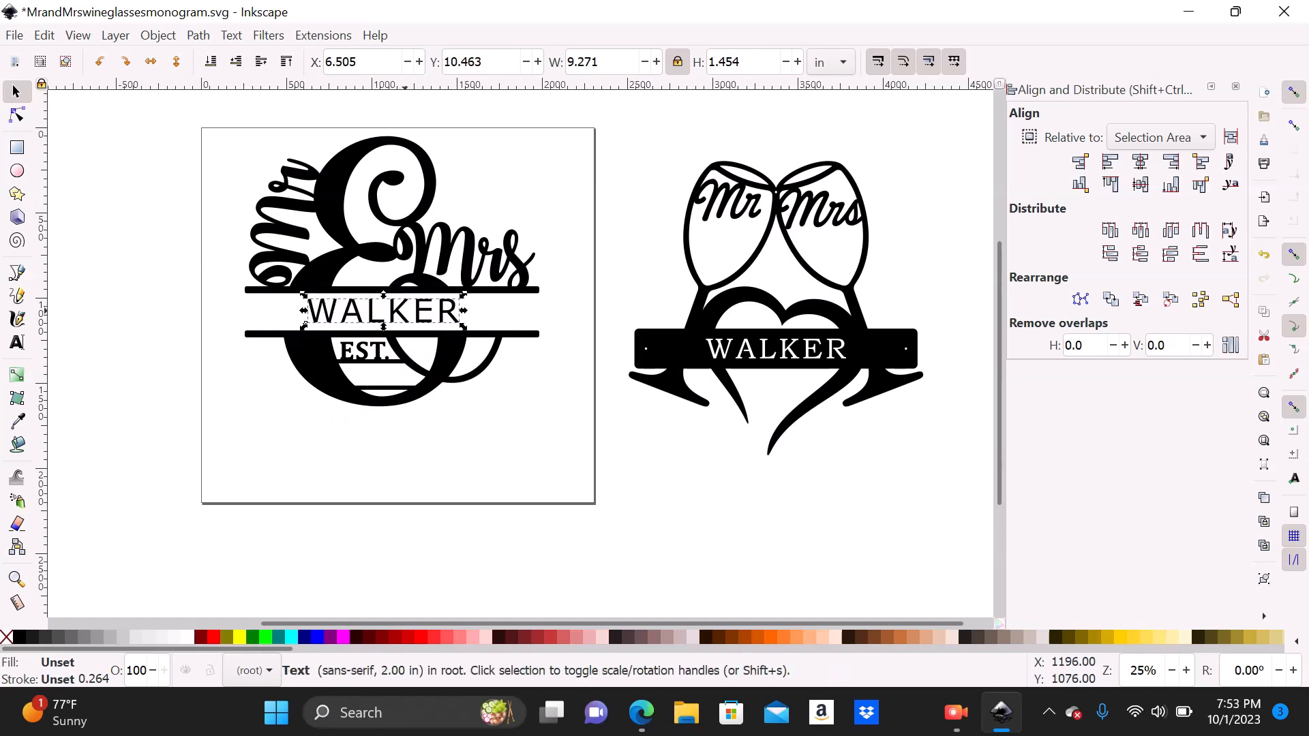
{"action": "left_click_drag", "start_coordinate": [464, 327], "coordinate": [433, 312]}
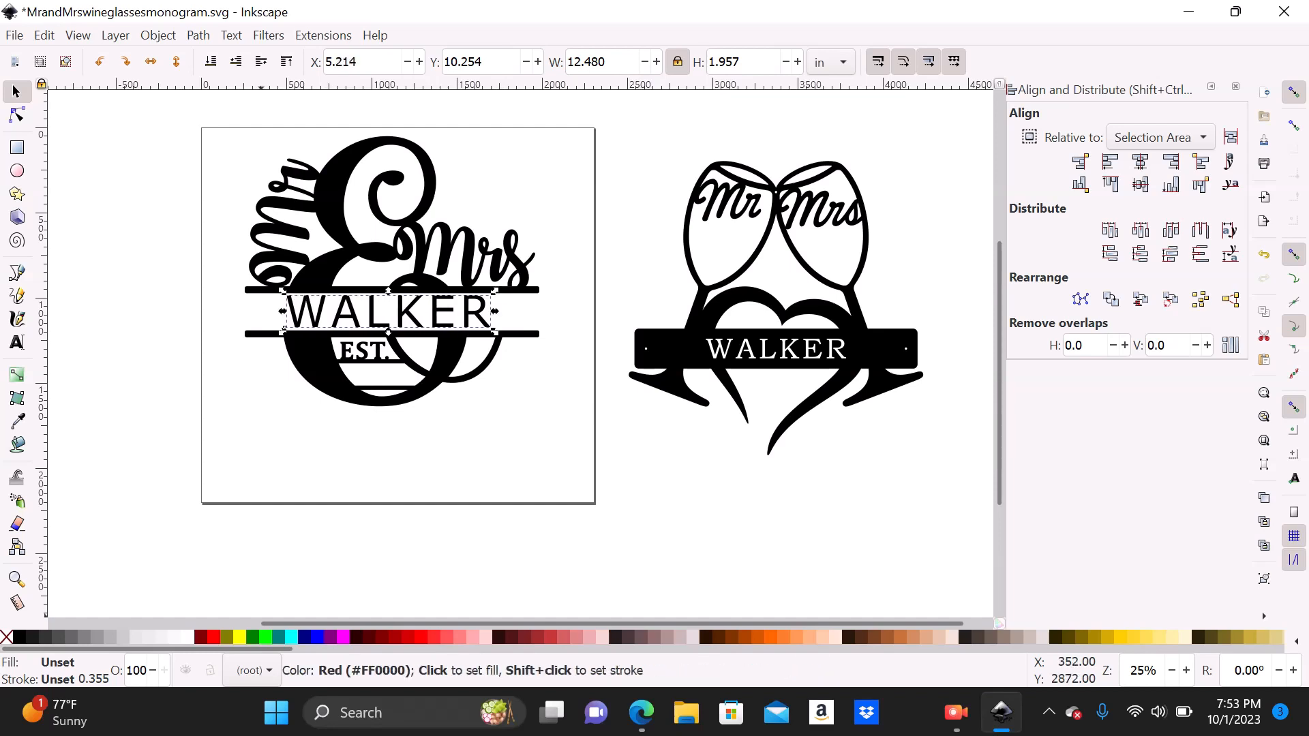
Step: Fill the surname between the monogram's bars with red (#FF0000) and leave it selected
{"action": "left_click", "coordinate": [213, 637]}
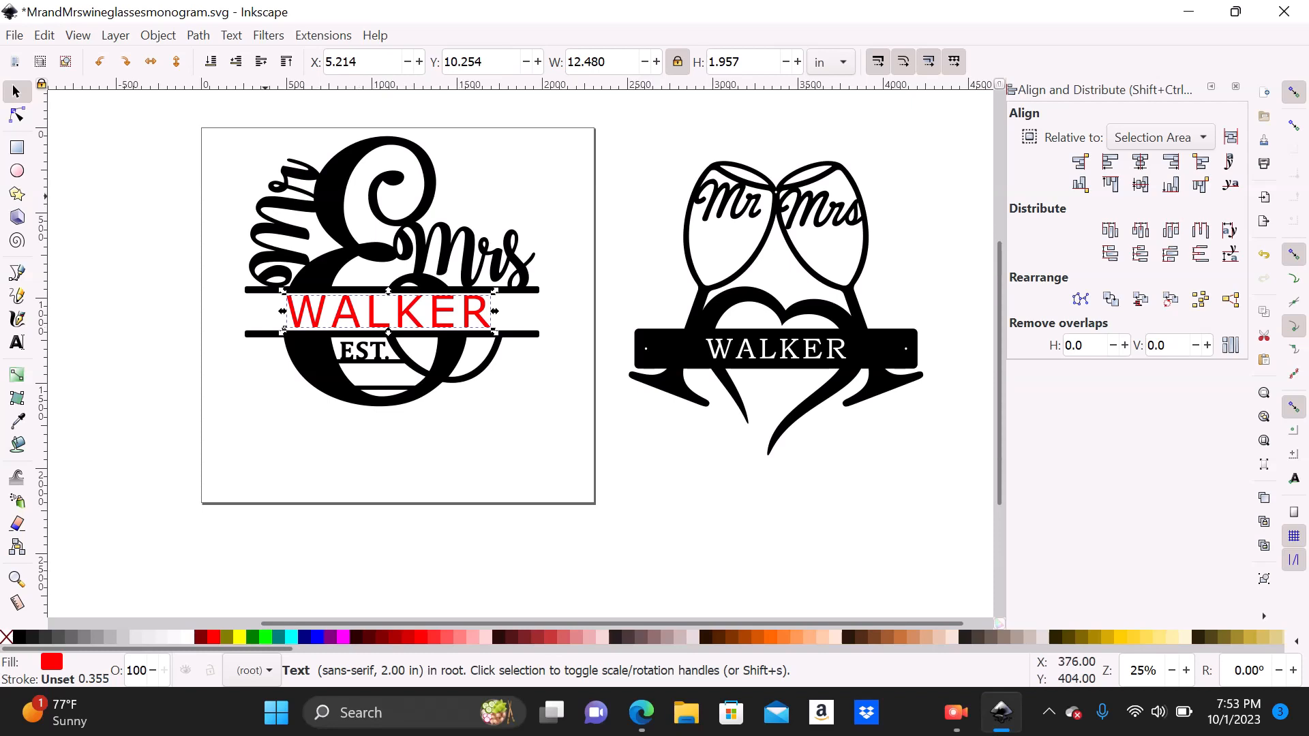
{"action": "left_click", "coordinate": [338, 242]}
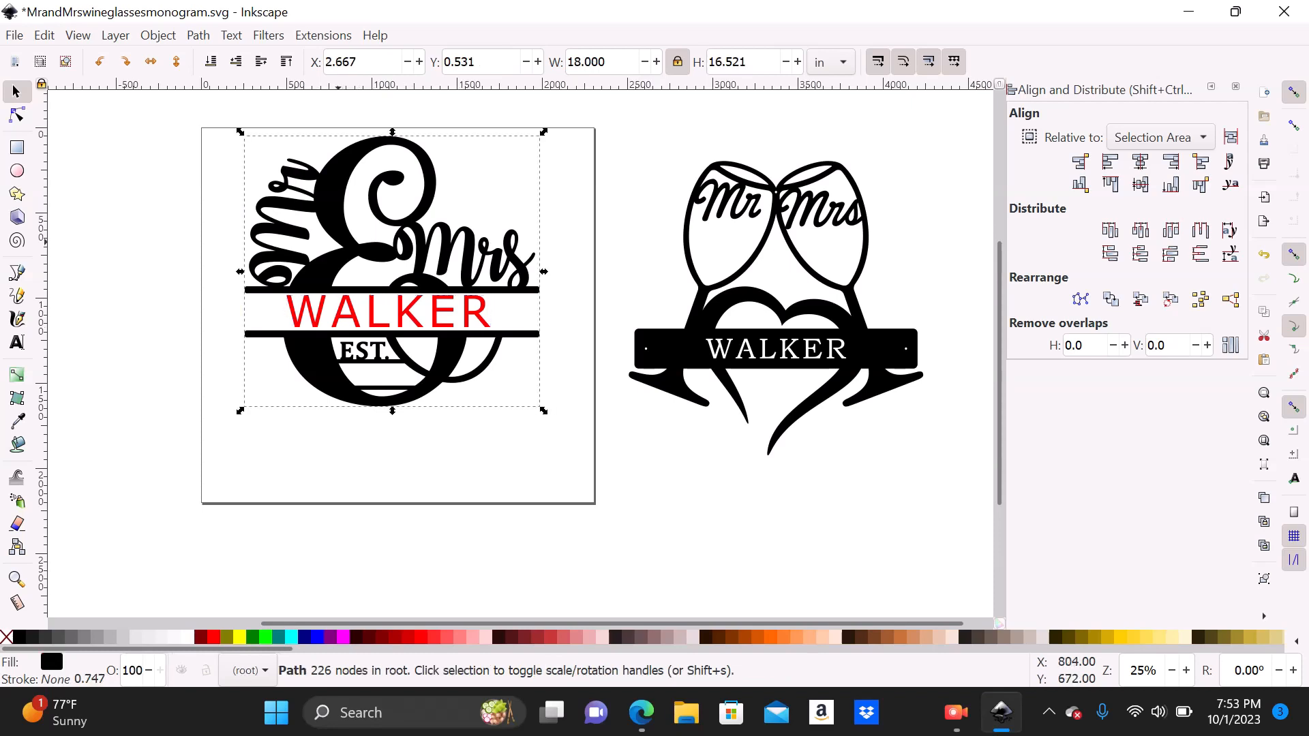
{"action": "left_click", "coordinate": [330, 313]}
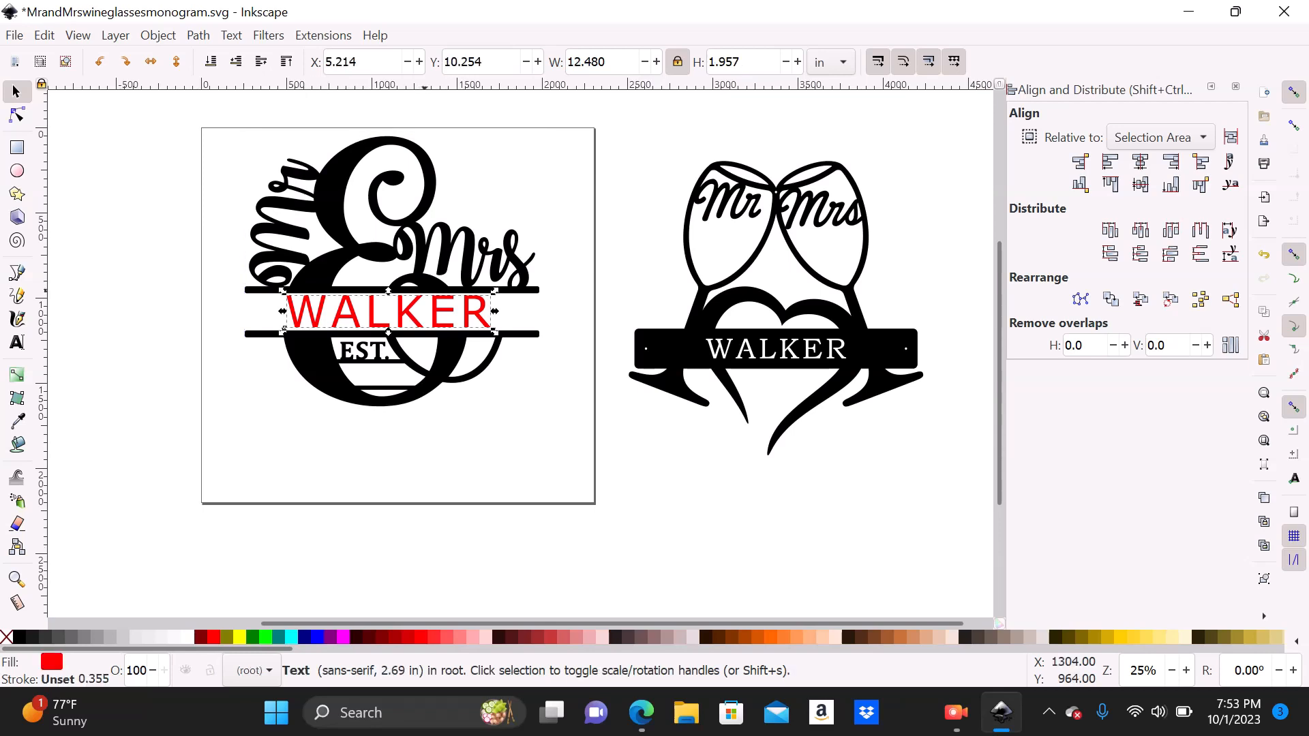
{"action": "key", "text": "shift+s"}
{"action": "key", "text": "shift+s"}
Step: Convert the red surname to paths, ungroup the letters and union them into a single path
{"action": "left_click", "coordinate": [198, 35]}
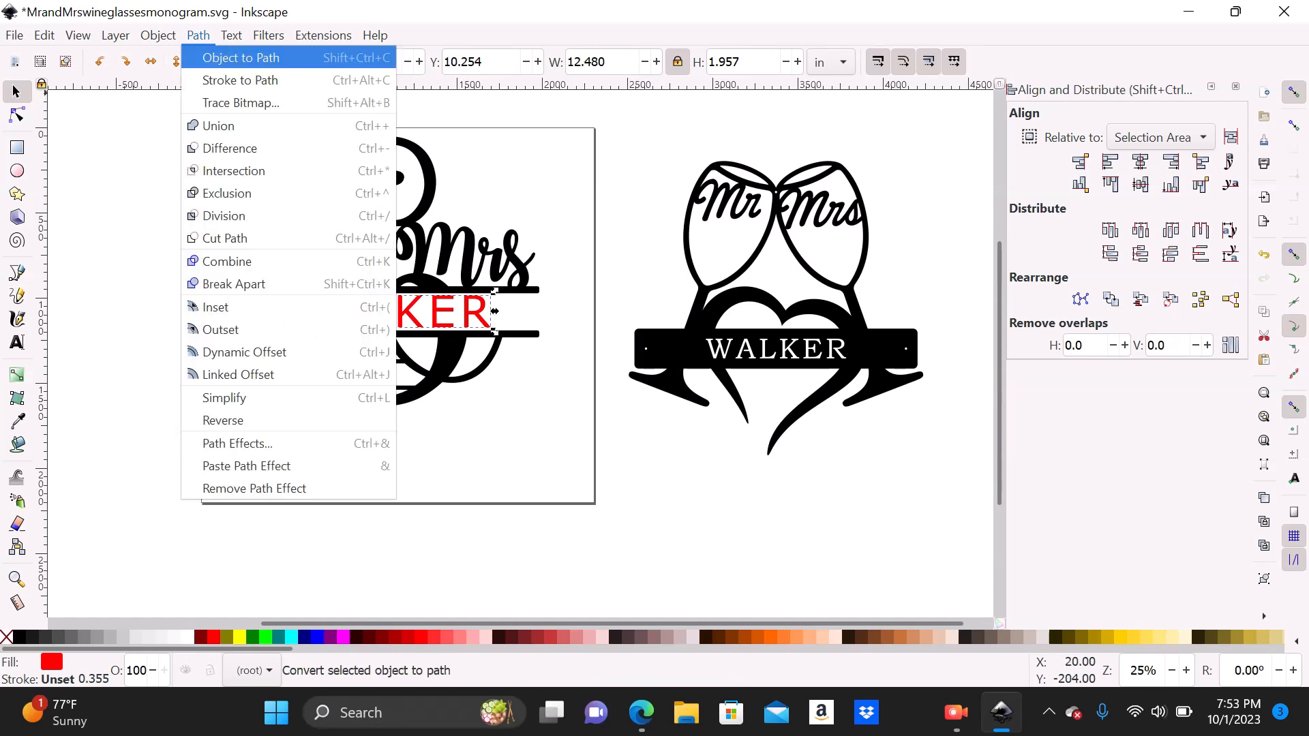
{"action": "left_click", "coordinate": [241, 57]}
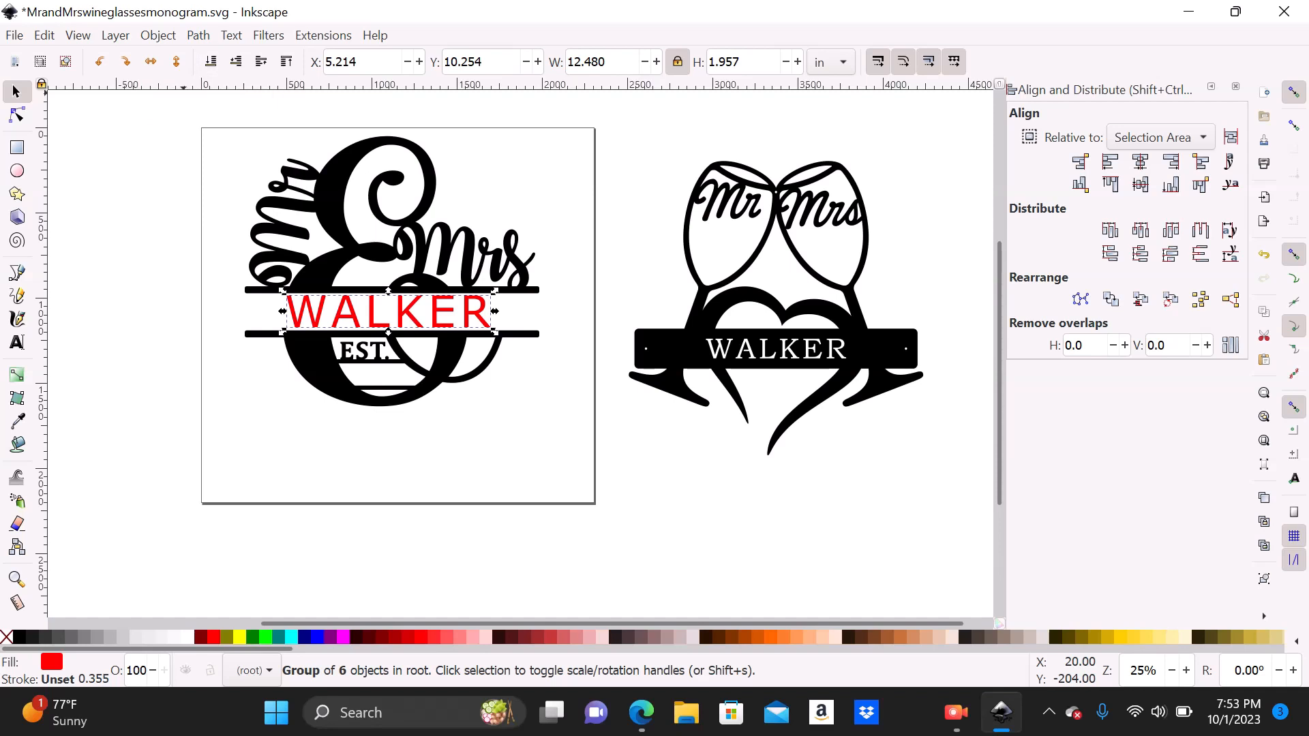
{"action": "left_click", "coordinate": [158, 34]}
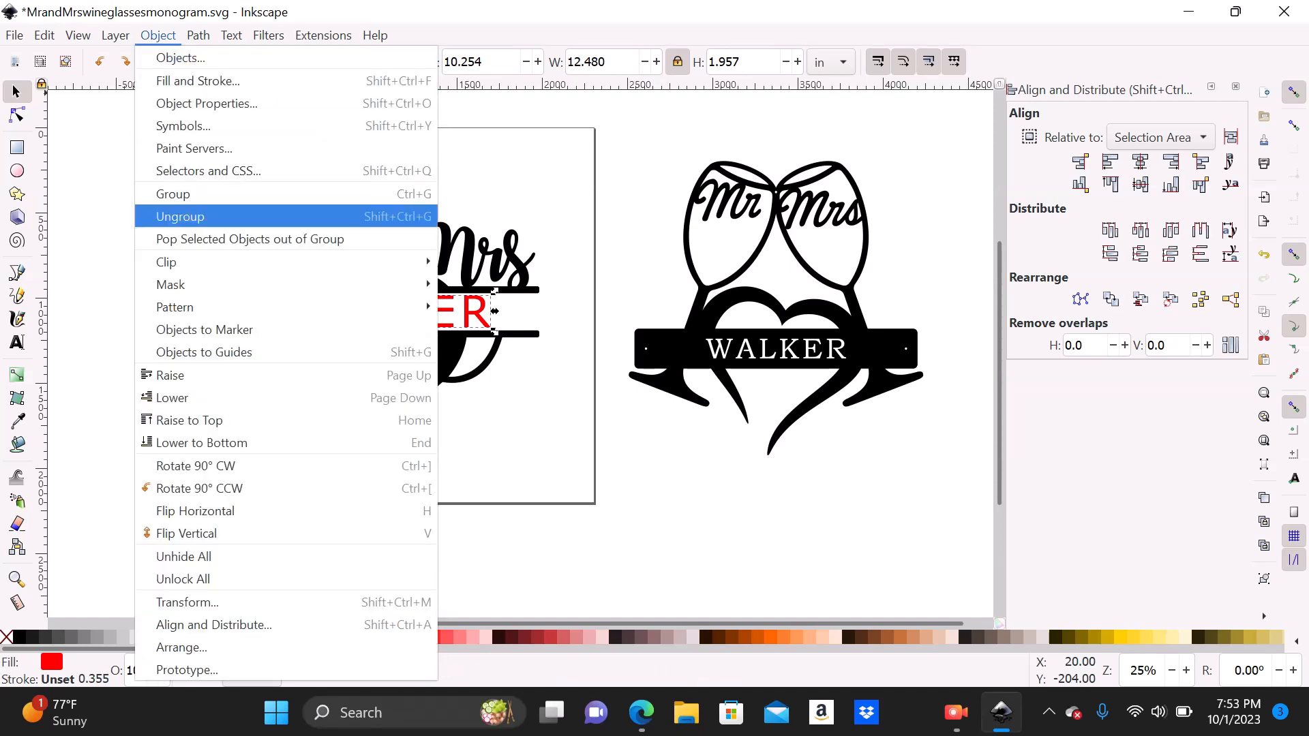
{"action": "left_click", "coordinate": [180, 216]}
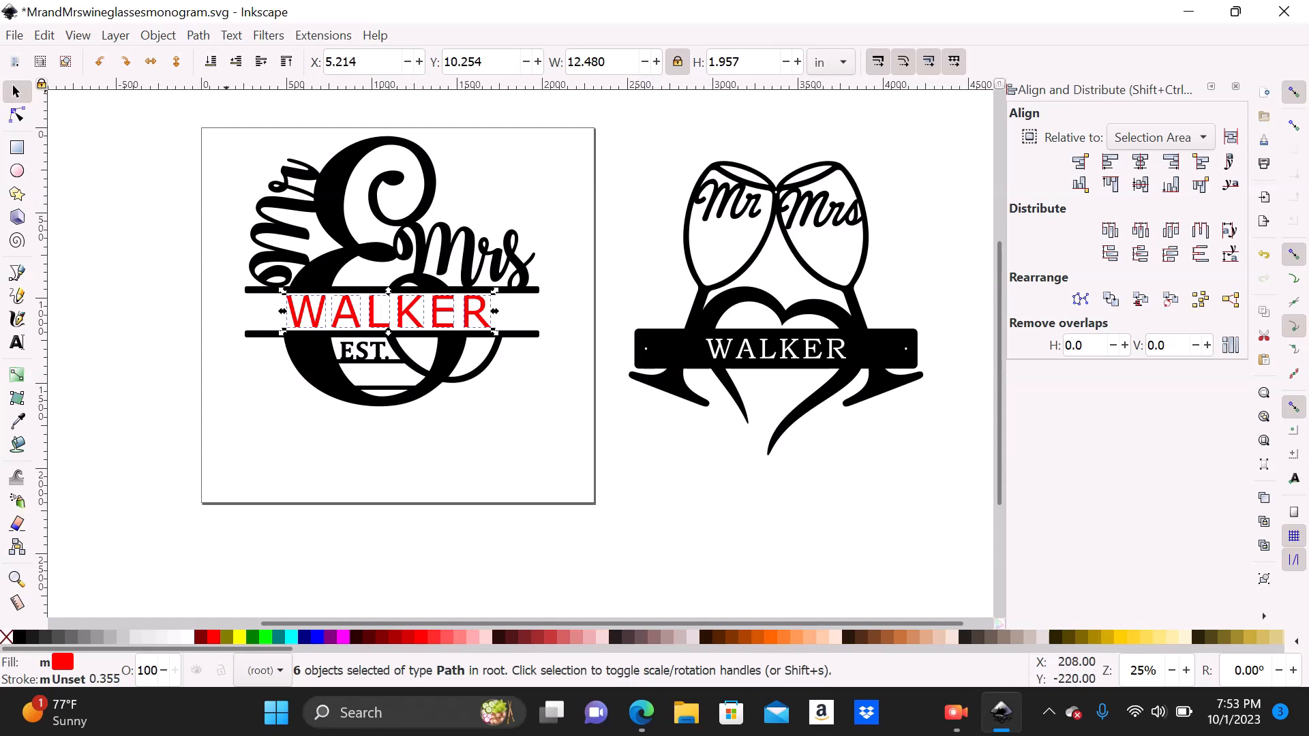
{"action": "left_click", "coordinate": [198, 35]}
{"action": "left_click", "coordinate": [220, 126]}
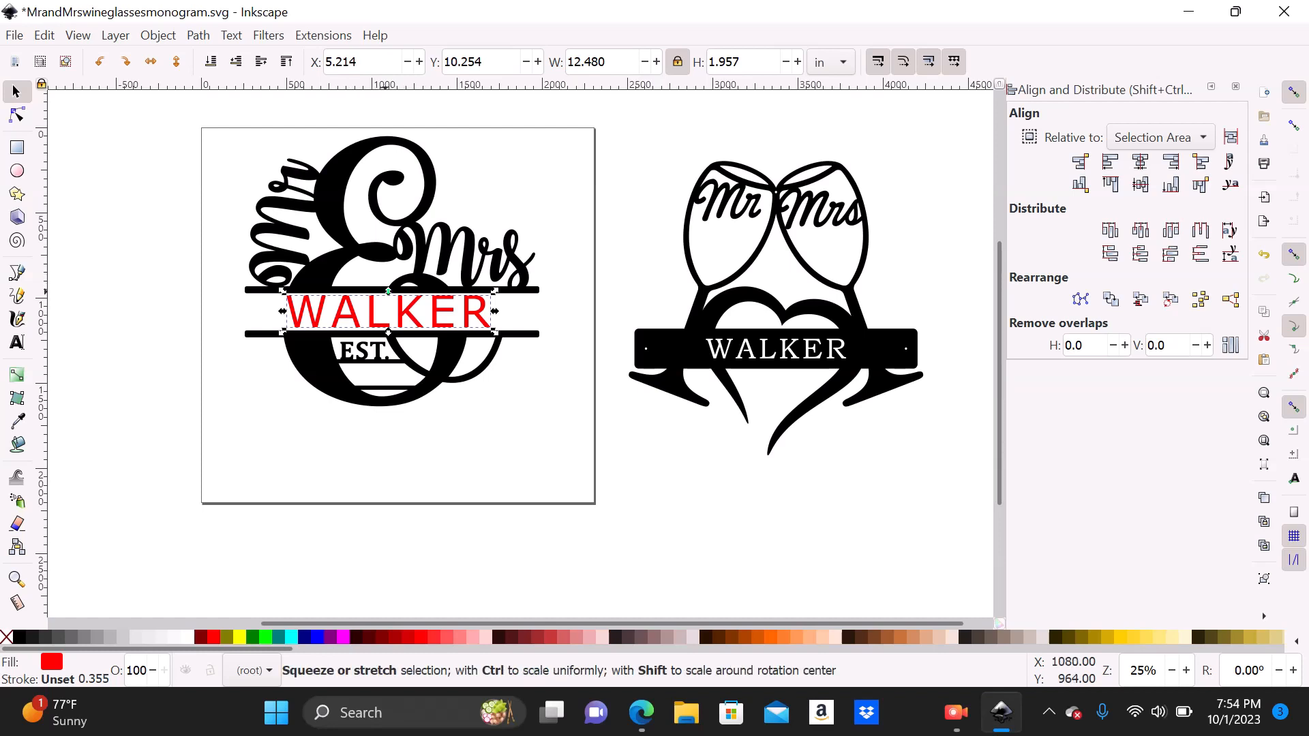
Step: Stretch the red surname vertically to about 2.3 in high so it overlaps both of the monogram's bars
{"action": "mouse_move", "coordinate": [388, 291]}
{"action": "left_mouse_down"}
{"action": "mouse_move", "coordinate": [388, 277]}
{"action": "mouse_move", "coordinate": [388, 289]}
{"action": "left_mouse_up"}
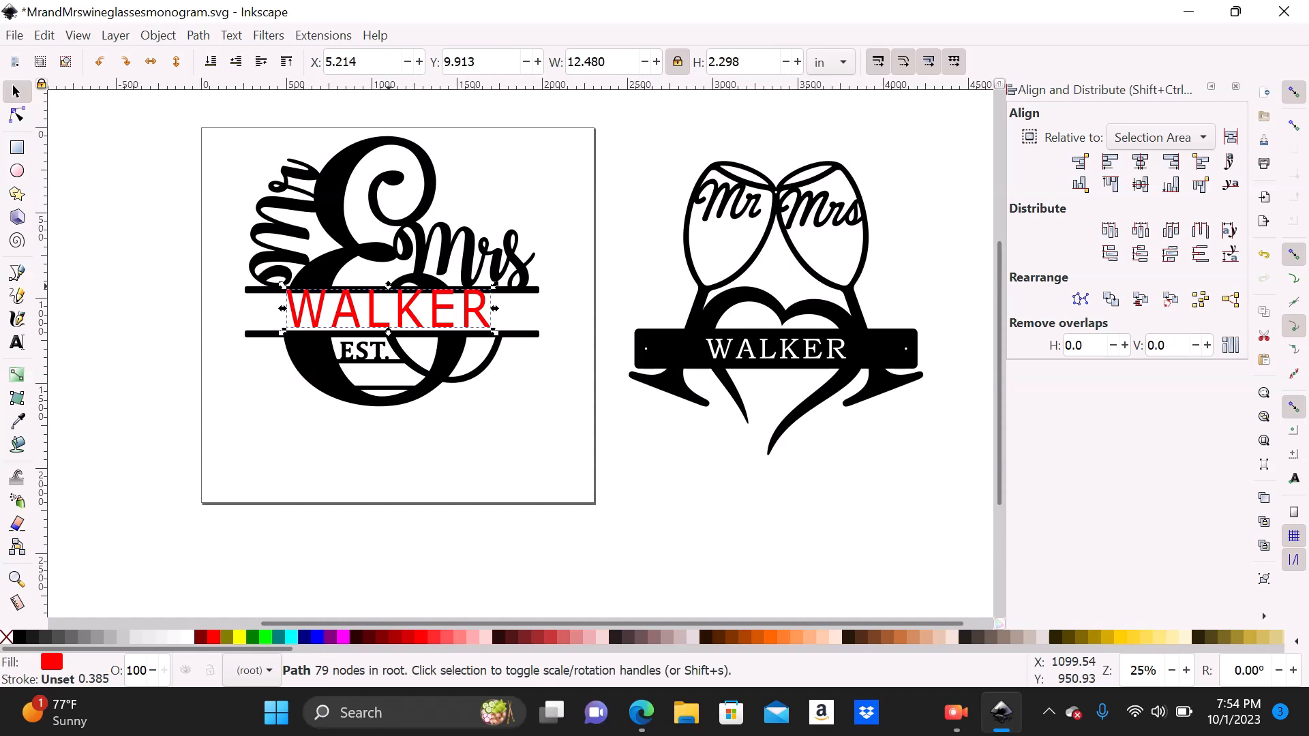
{"action": "left_click_drag", "start_coordinate": [388, 285], "coordinate": [388, 289]}
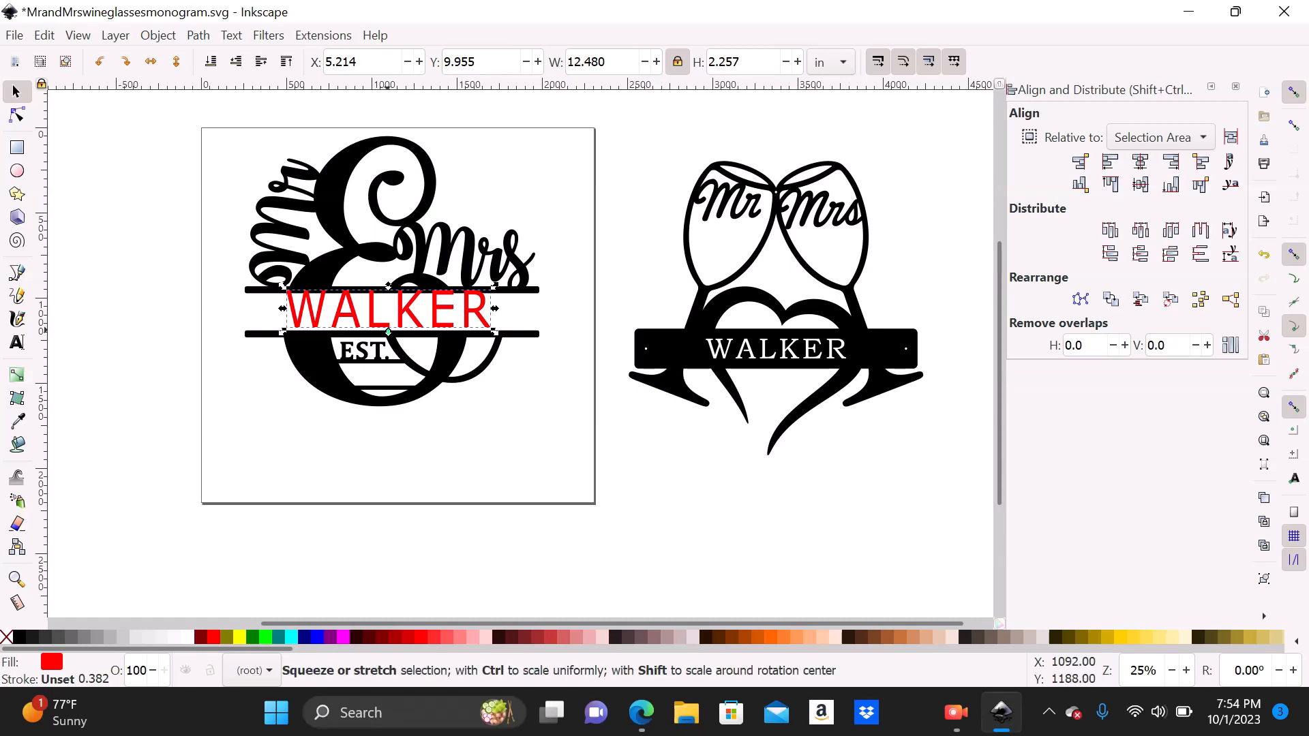
{"action": "left_click_drag", "start_coordinate": [388, 332], "coordinate": [388, 333]}
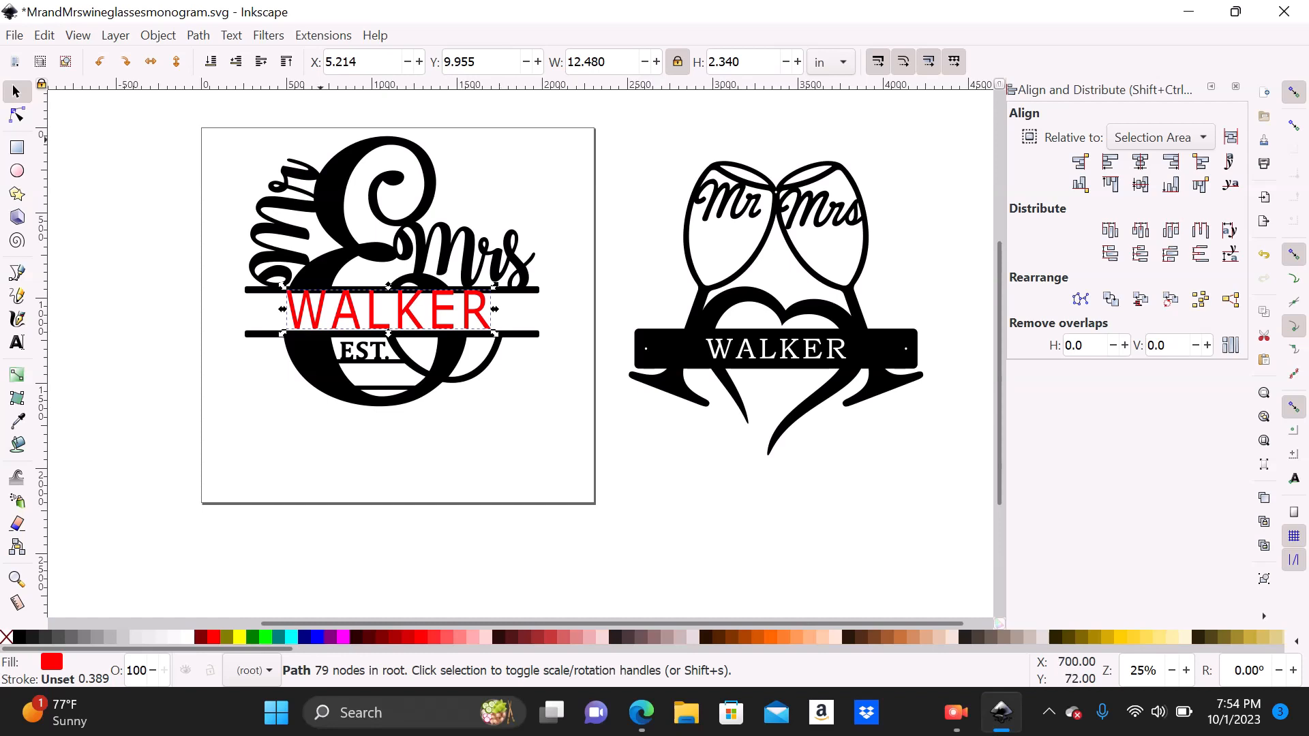
Step: Try subtracting the red surname from the ampersand monogram with Difference, and undo it
{"action": "left_click_drag", "start_coordinate": [173, 101], "coordinate": [576, 483]}
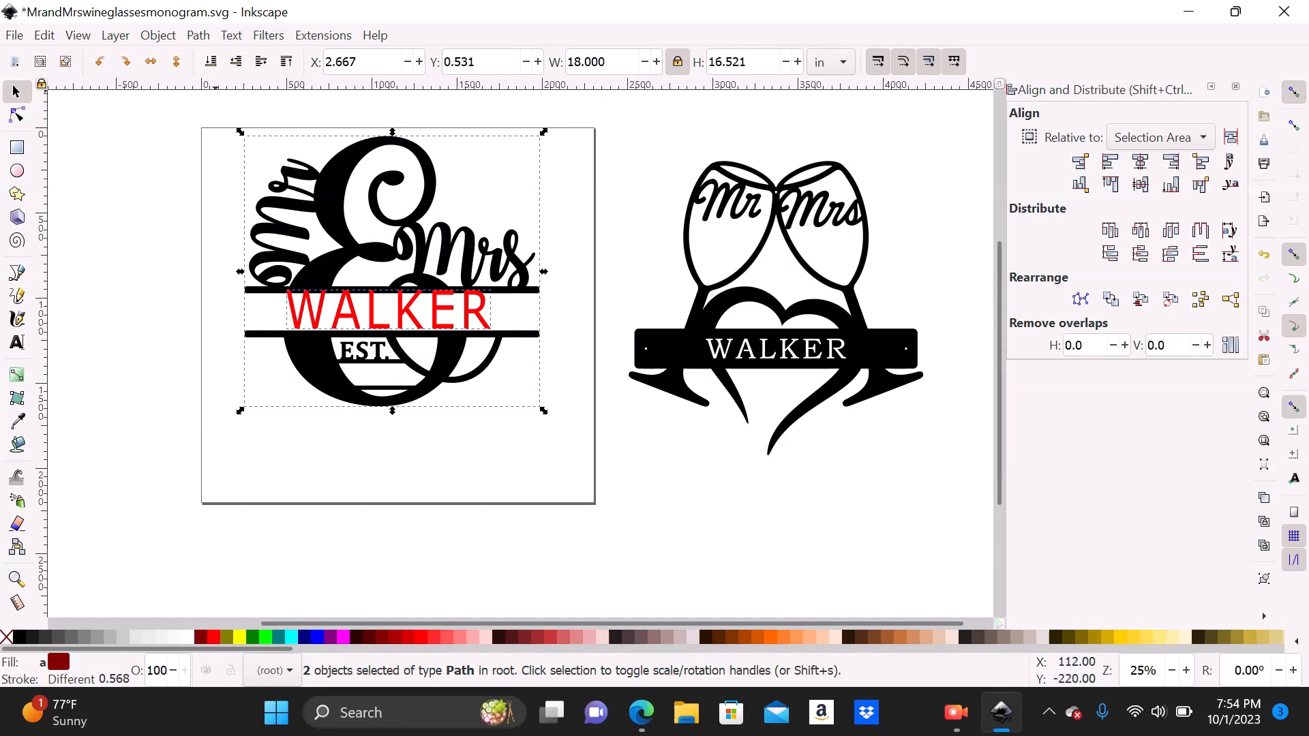
{"action": "left_click", "coordinate": [198, 35]}
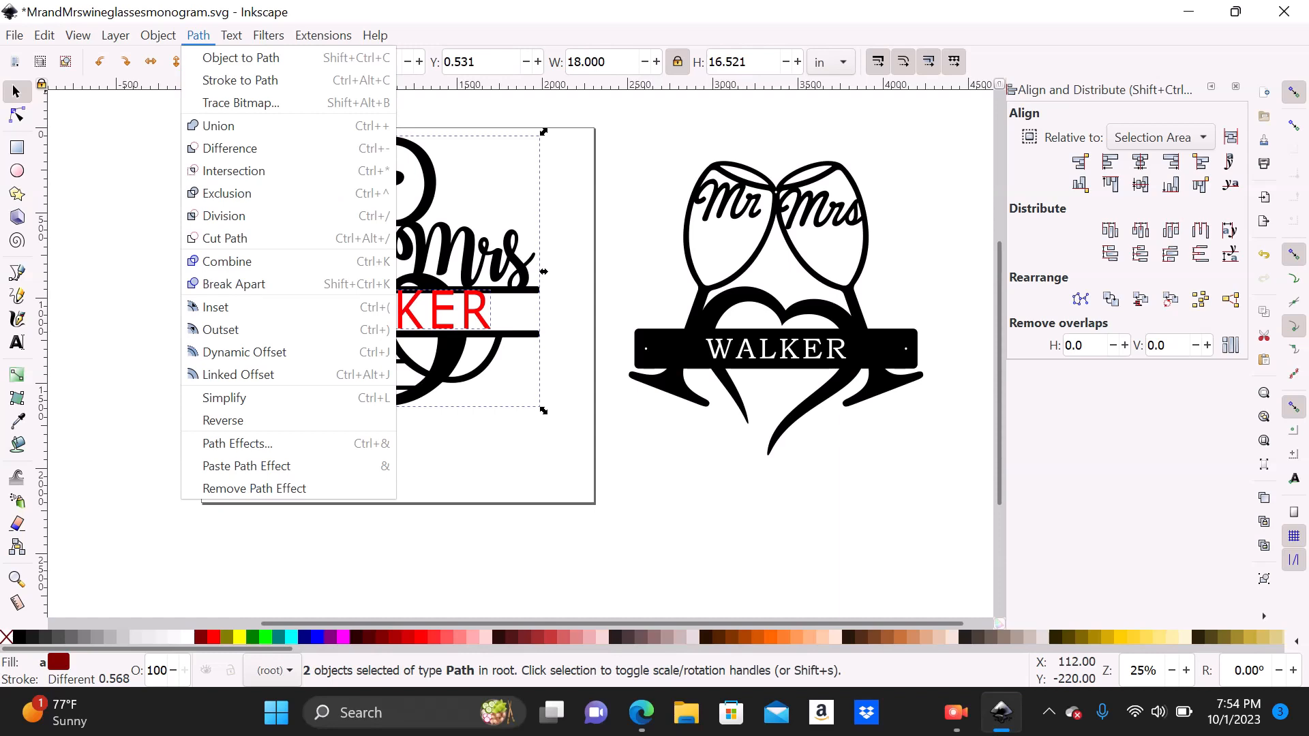
{"action": "left_click", "coordinate": [225, 148]}
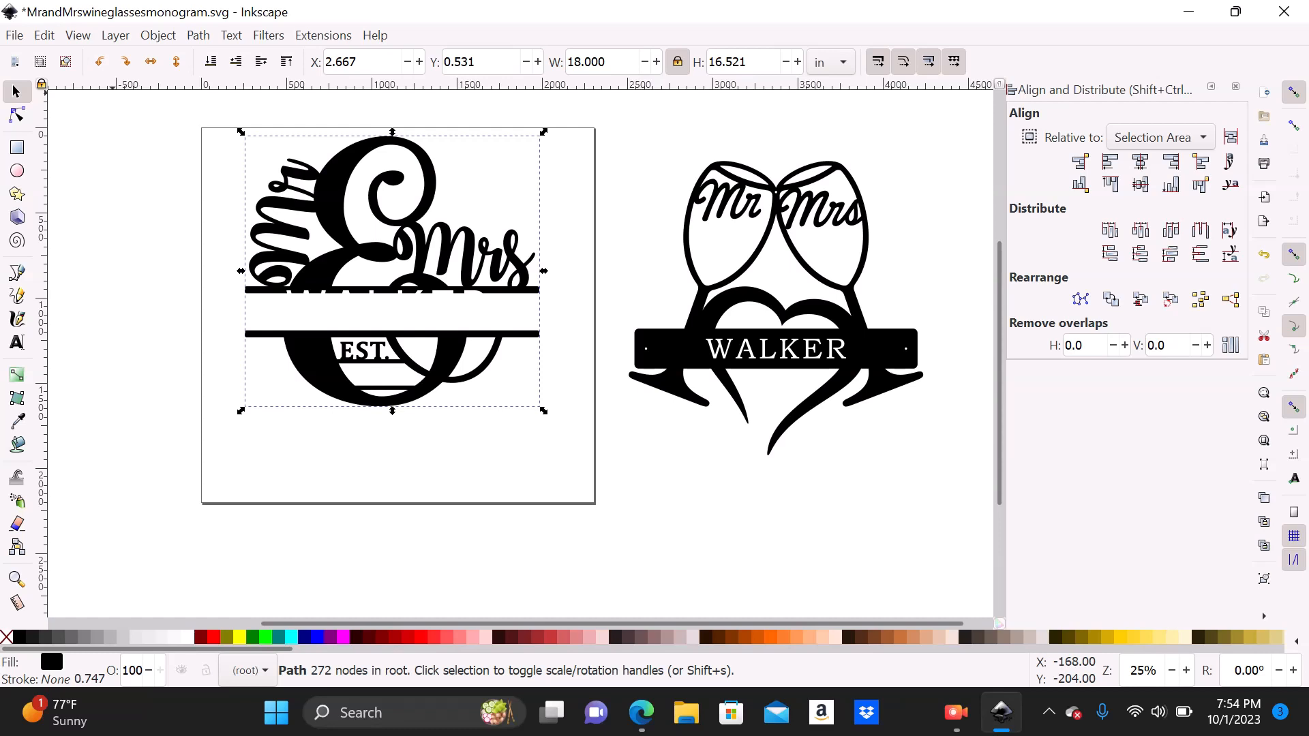
{"action": "left_click", "coordinate": [44, 34]}
{"action": "left_click", "coordinate": [94, 57]}
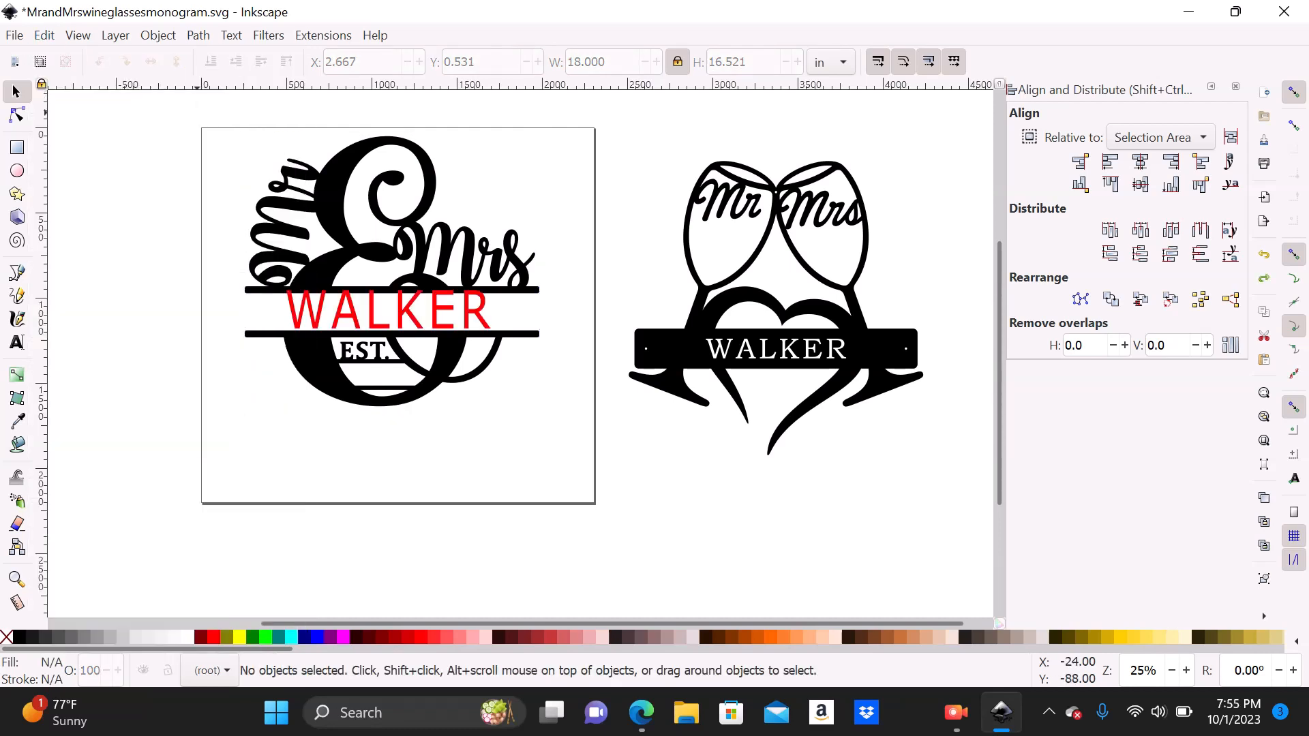
Step: Union the red surname with the ampersand monogram and move the merged design to about X 3.2 in, Y 1.6 in
{"action": "left_click_drag", "start_coordinate": [198, 112], "coordinate": [586, 472]}
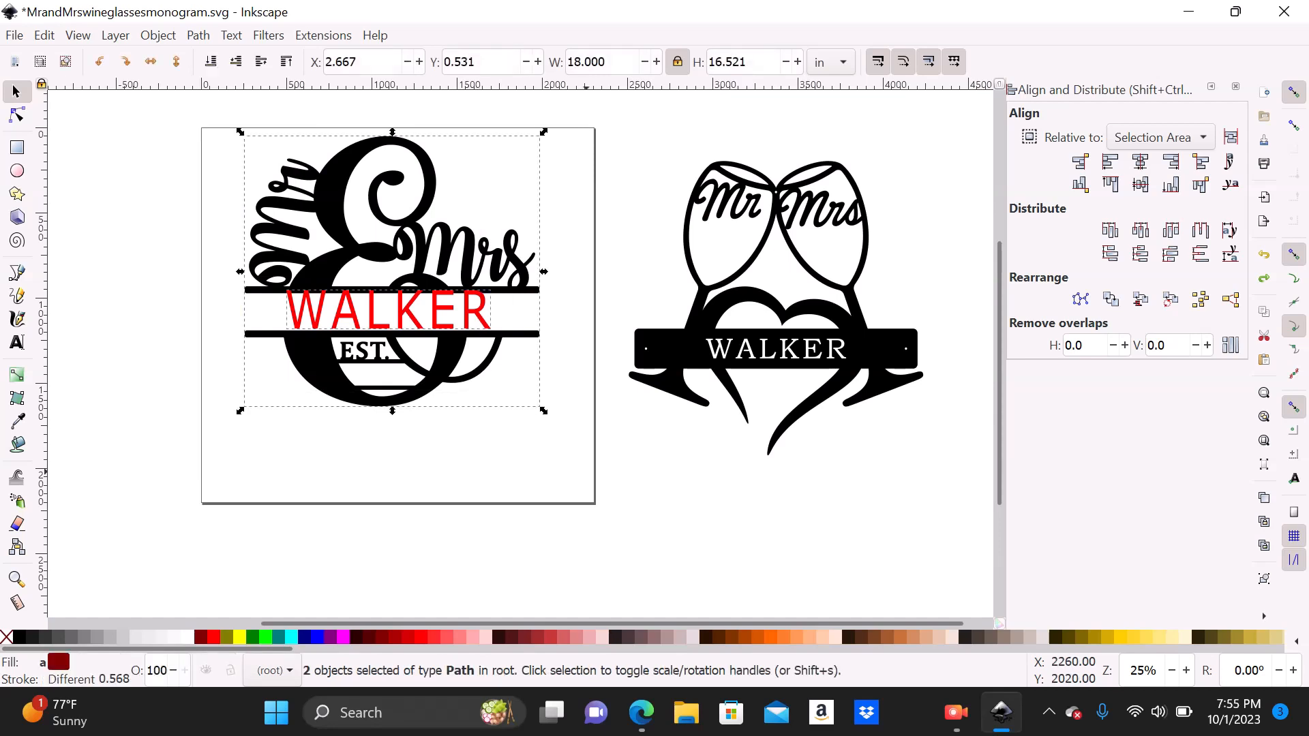
{"action": "left_click", "coordinate": [197, 35]}
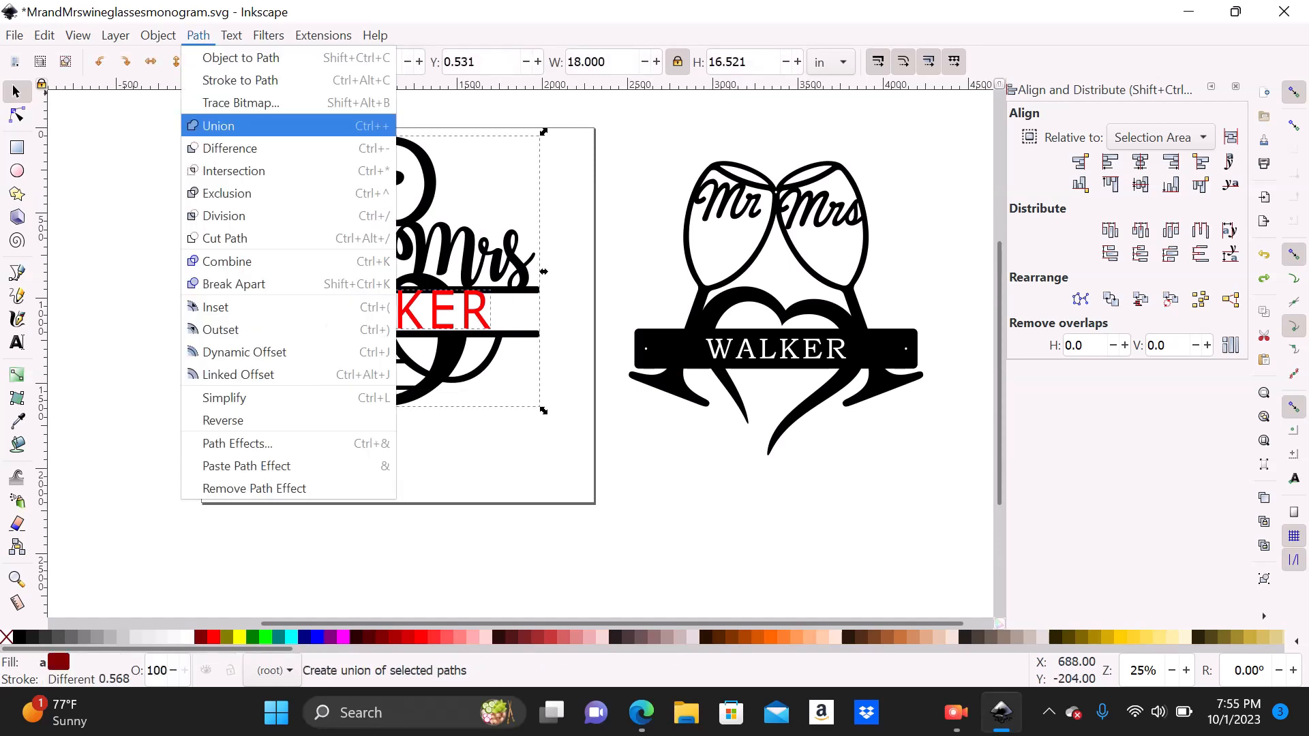
{"action": "left_click", "coordinate": [219, 125]}
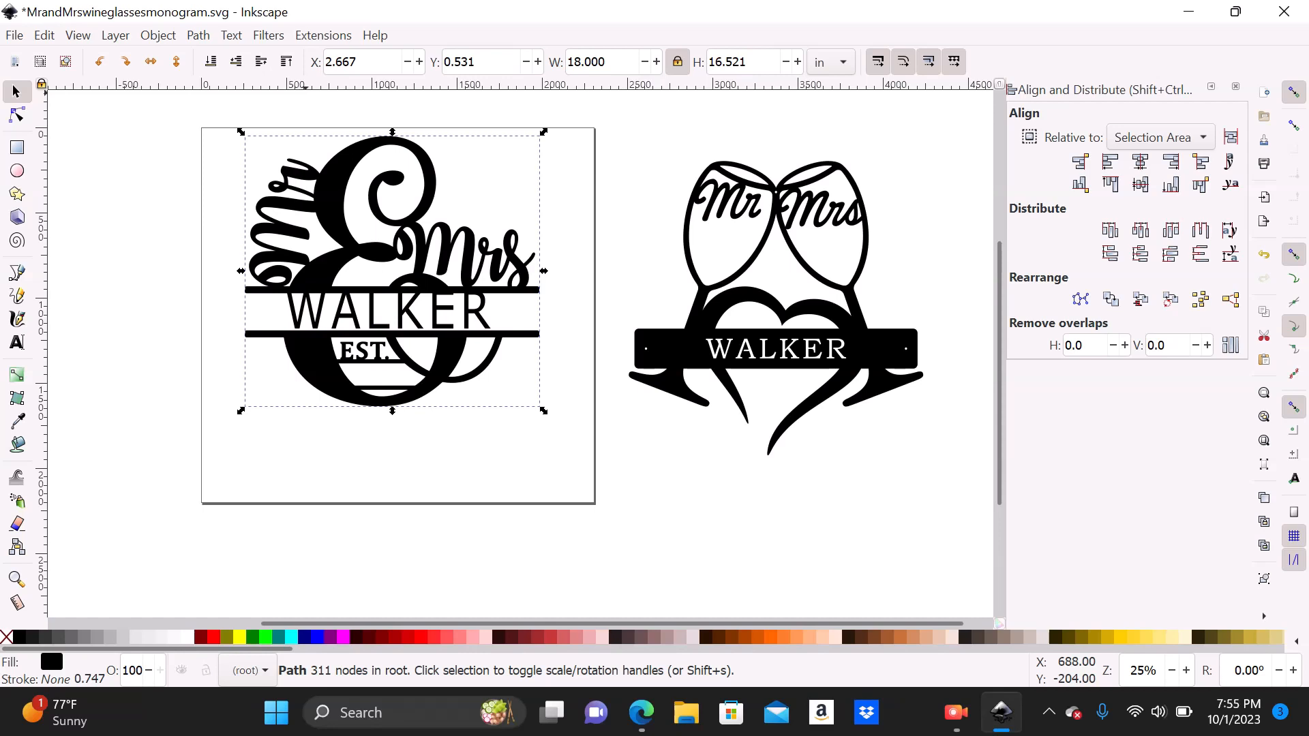
{"action": "mouse_move", "coordinate": [342, 272]}
{"action": "left_mouse_down"}
{"action": "mouse_move", "coordinate": [346, 308]}
{"action": "mouse_move", "coordinate": [351, 290]}
{"action": "left_mouse_up"}
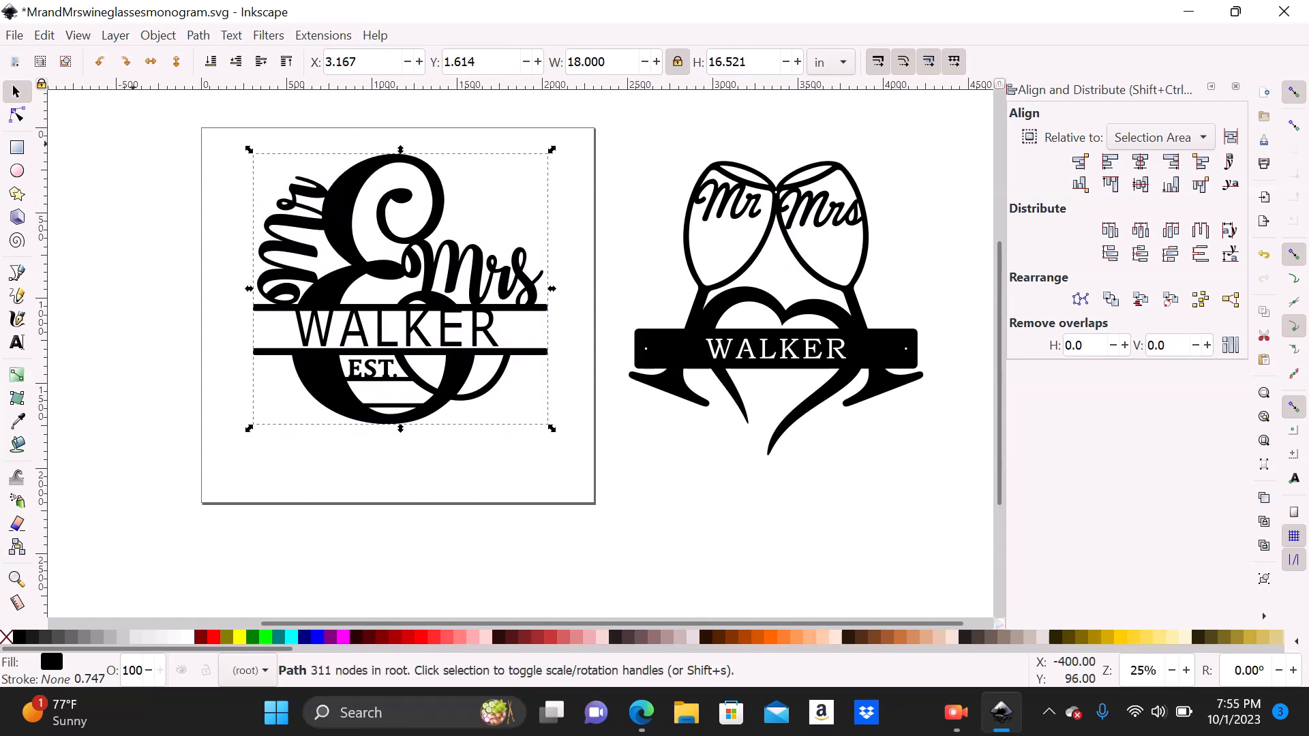
Step: Set the display mode to Outline and clear the selection to examine the cut lines of both designs
{"action": "left_click", "coordinate": [133, 144]}
{"action": "left_click", "coordinate": [384, 271]}
{"action": "left_click", "coordinate": [77, 35]}
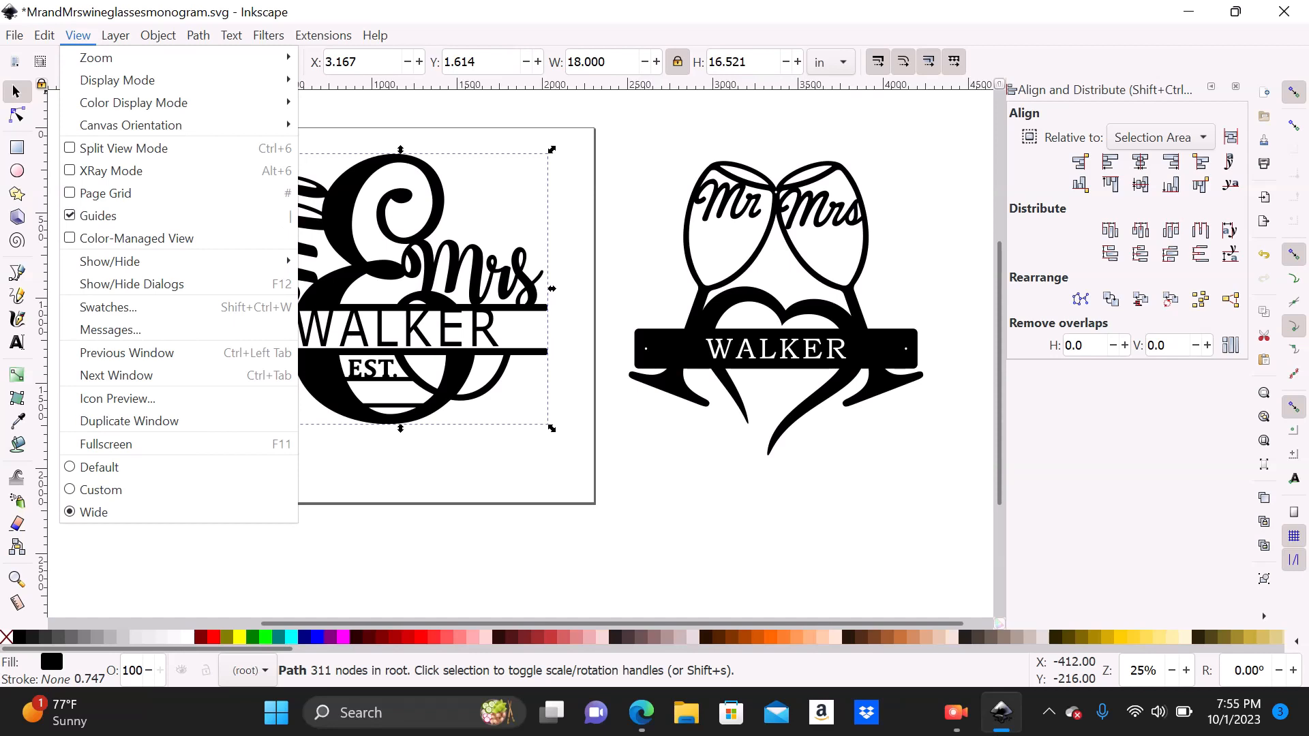
{"action": "mouse_move", "coordinate": [117, 80]}
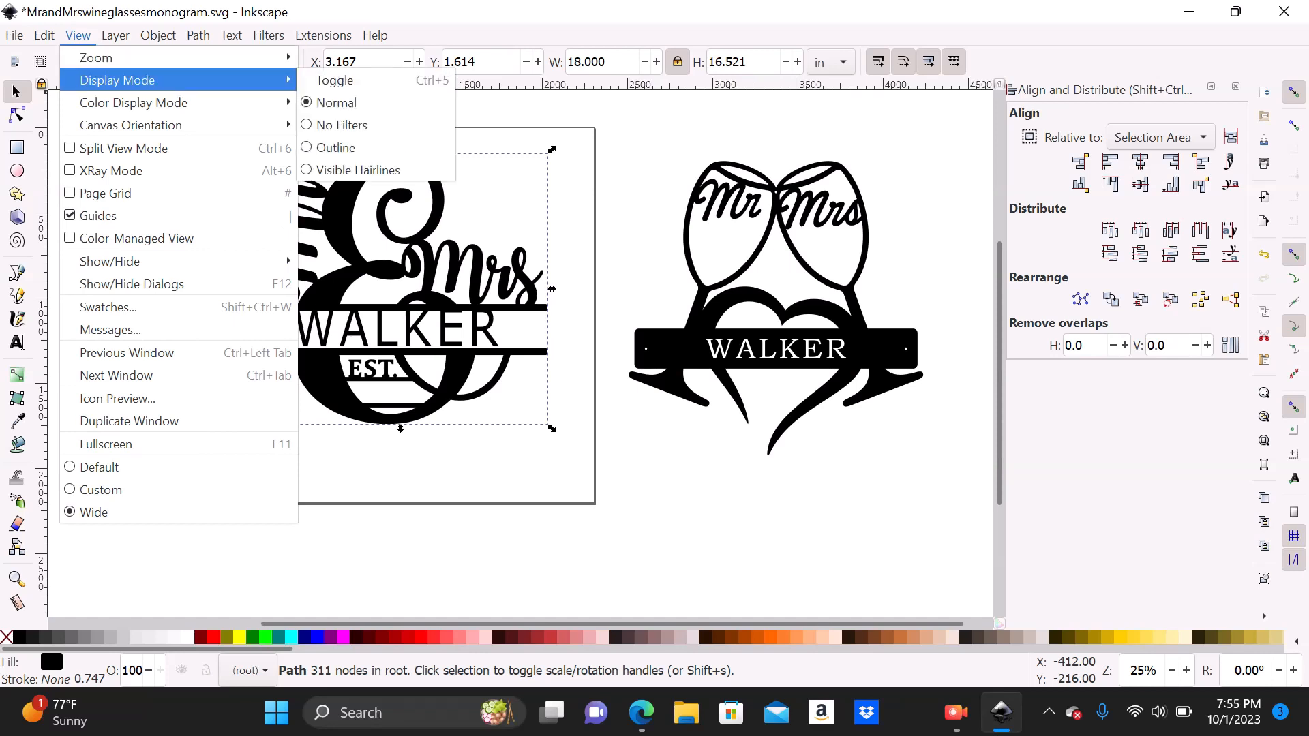
{"action": "left_click", "coordinate": [335, 147]}
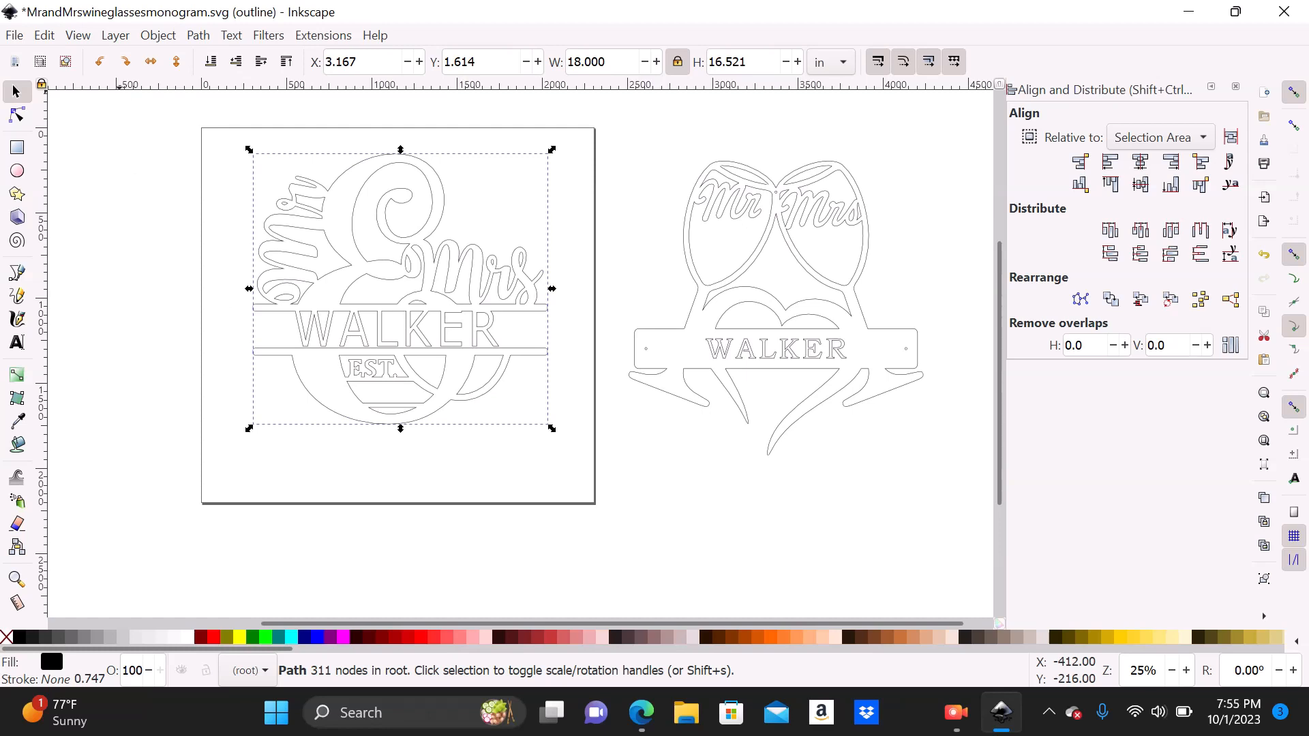
{"action": "key", "text": "Escape"}
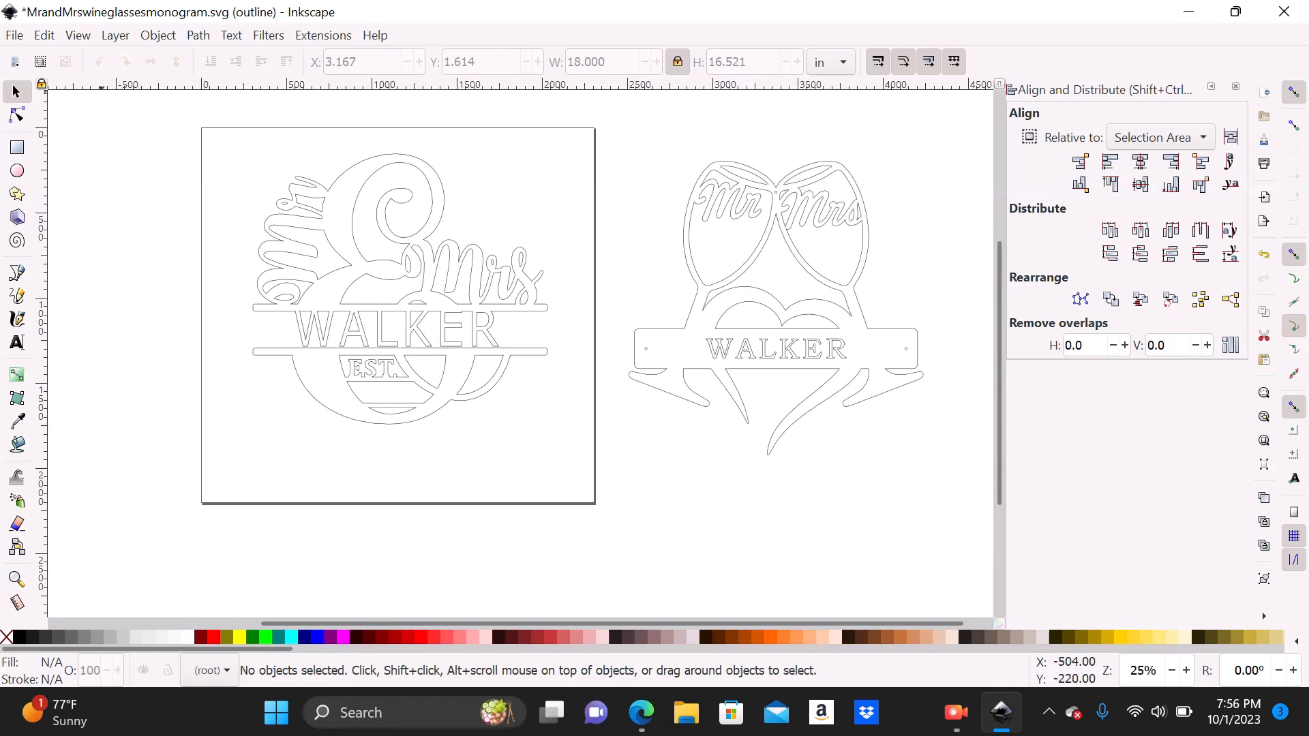
Step: Return the display mode to Normal so both designs show filled
{"action": "key", "text": "alt+v"}
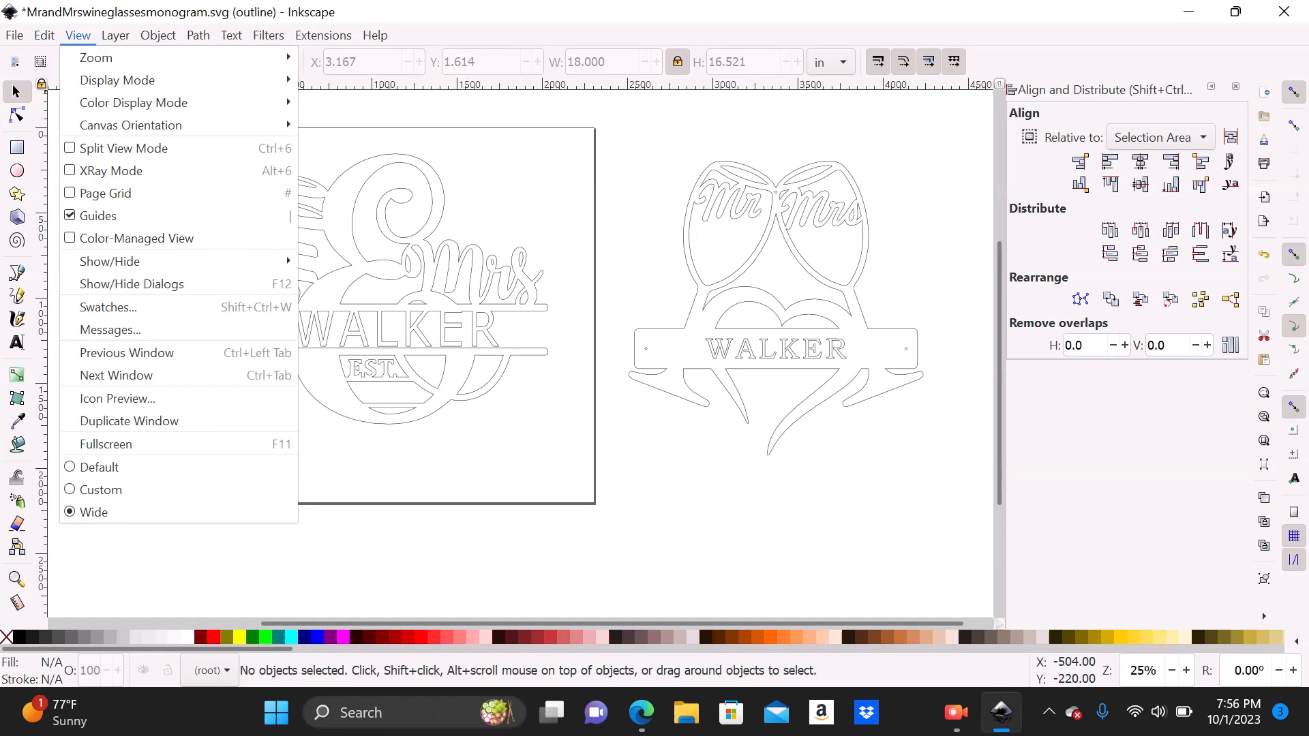
{"action": "mouse_move", "coordinate": [133, 102]}
{"action": "mouse_move", "coordinate": [117, 80]}
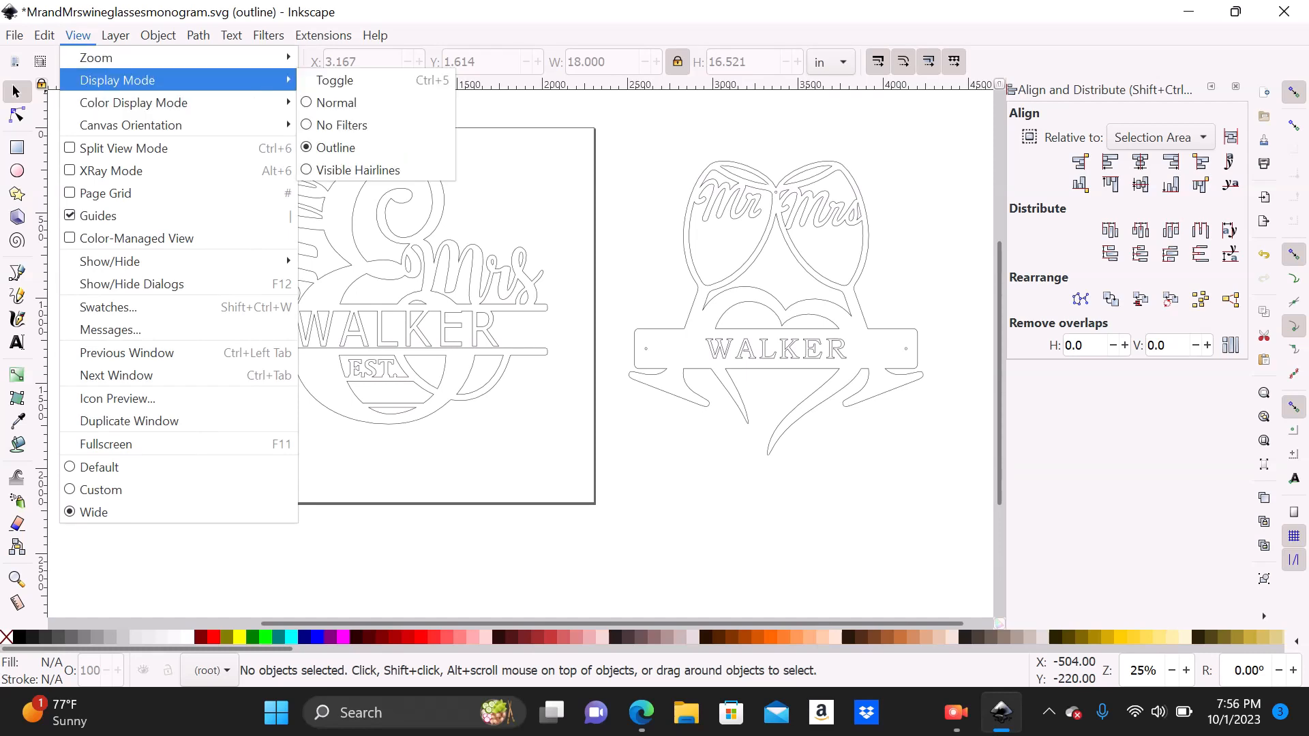
{"action": "left_click", "coordinate": [336, 102]}
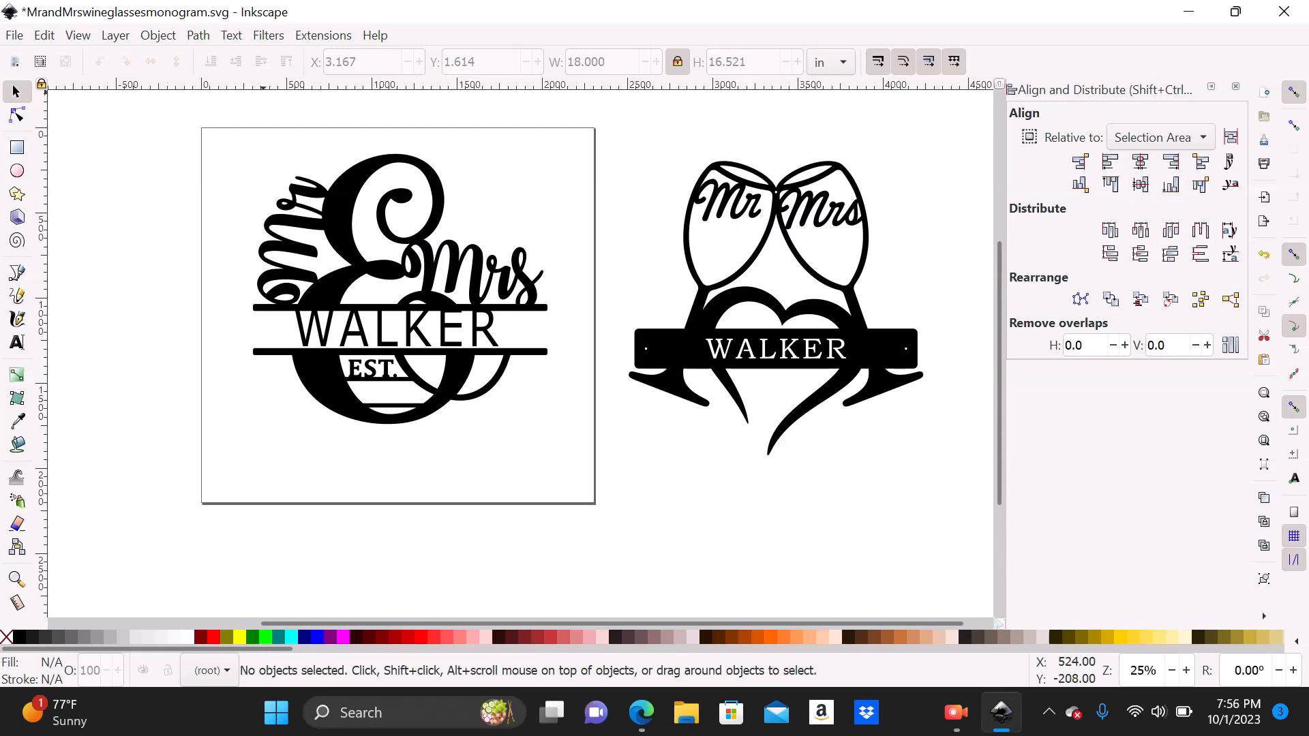
Step: Undo the last move and the union so the red surname is separate from the ampersand monogram
{"action": "left_click", "coordinate": [44, 35]}
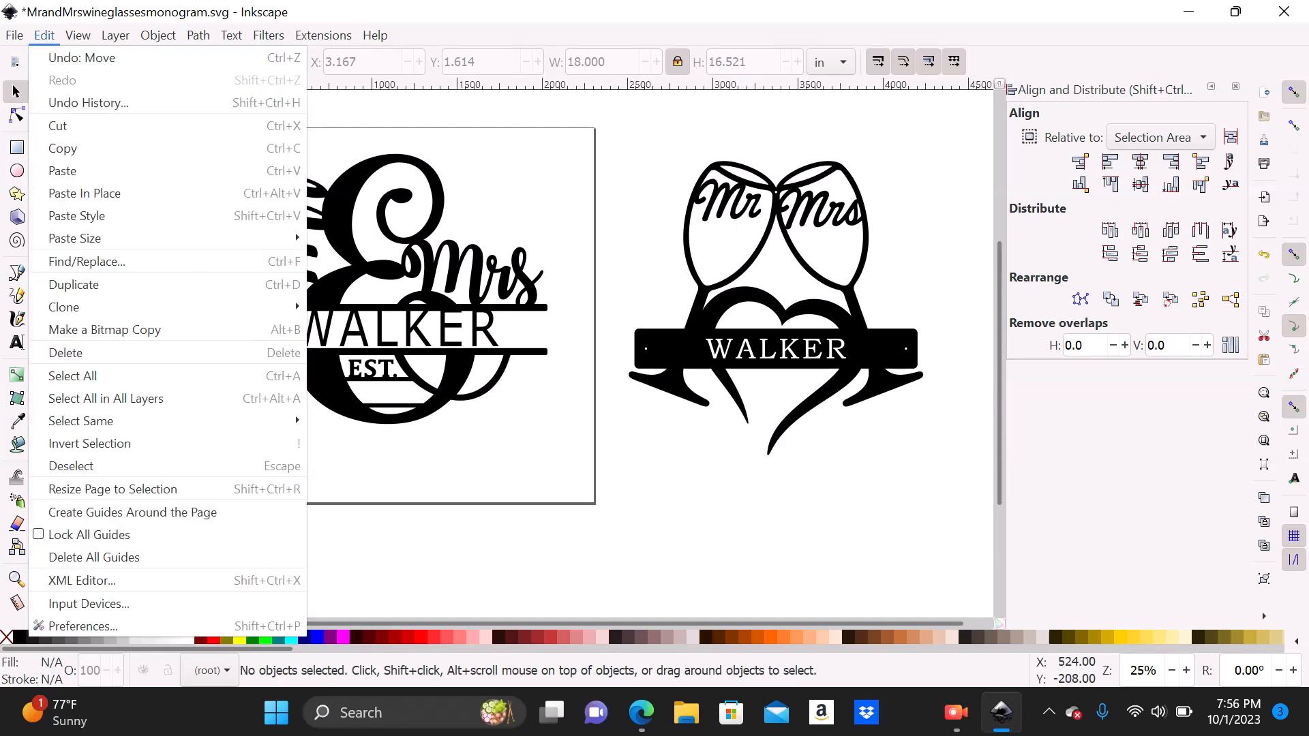
{"action": "left_click", "coordinate": [82, 57]}
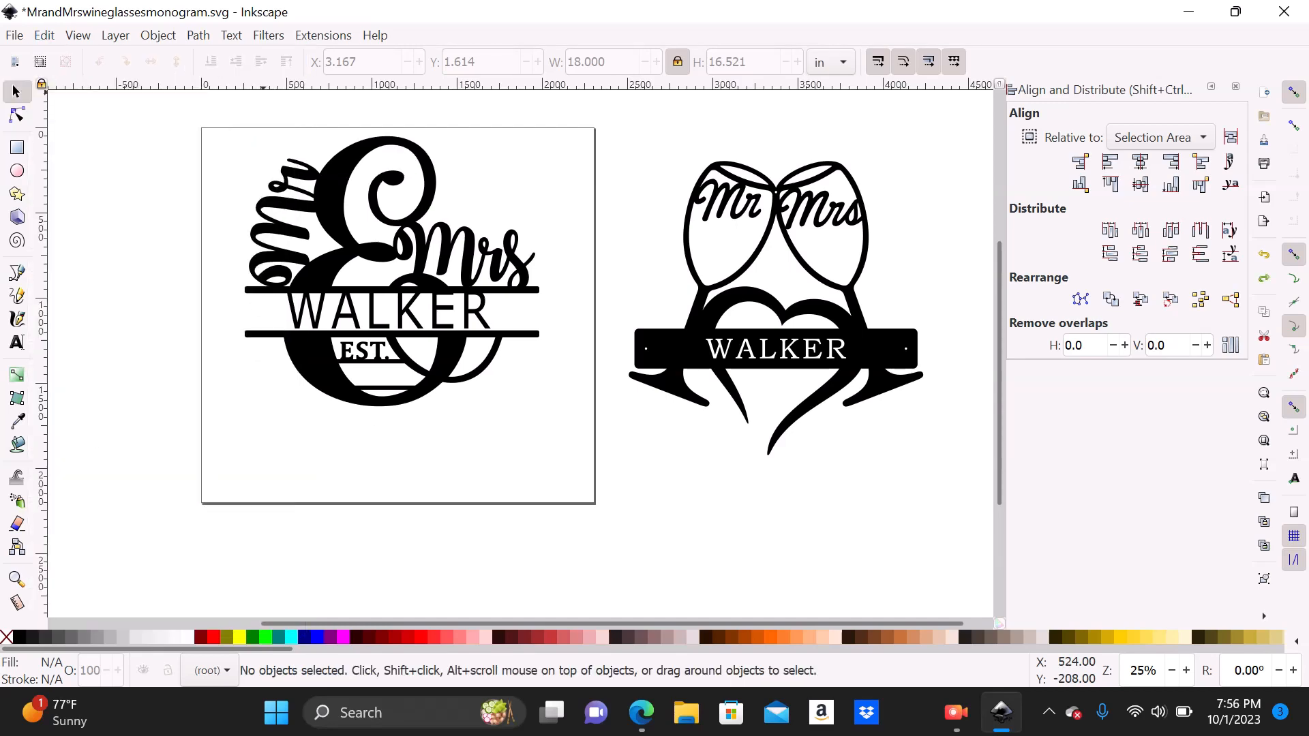
{"action": "left_click", "coordinate": [44, 34]}
{"action": "left_click", "coordinate": [81, 57]}
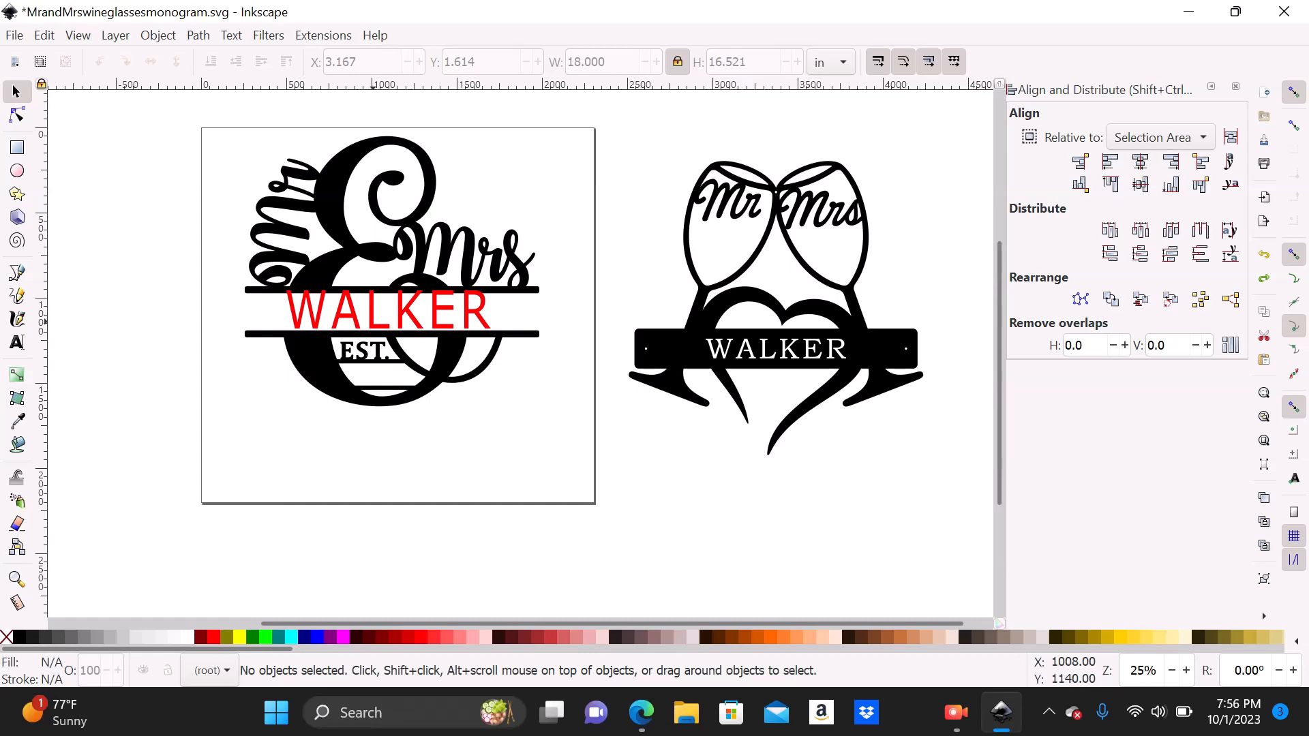
Step: Stretch the red surname downward to about 2.55 in high so it overlaps the monogram's lower bar, and clear the selection
{"action": "left_click", "coordinate": [373, 322]}
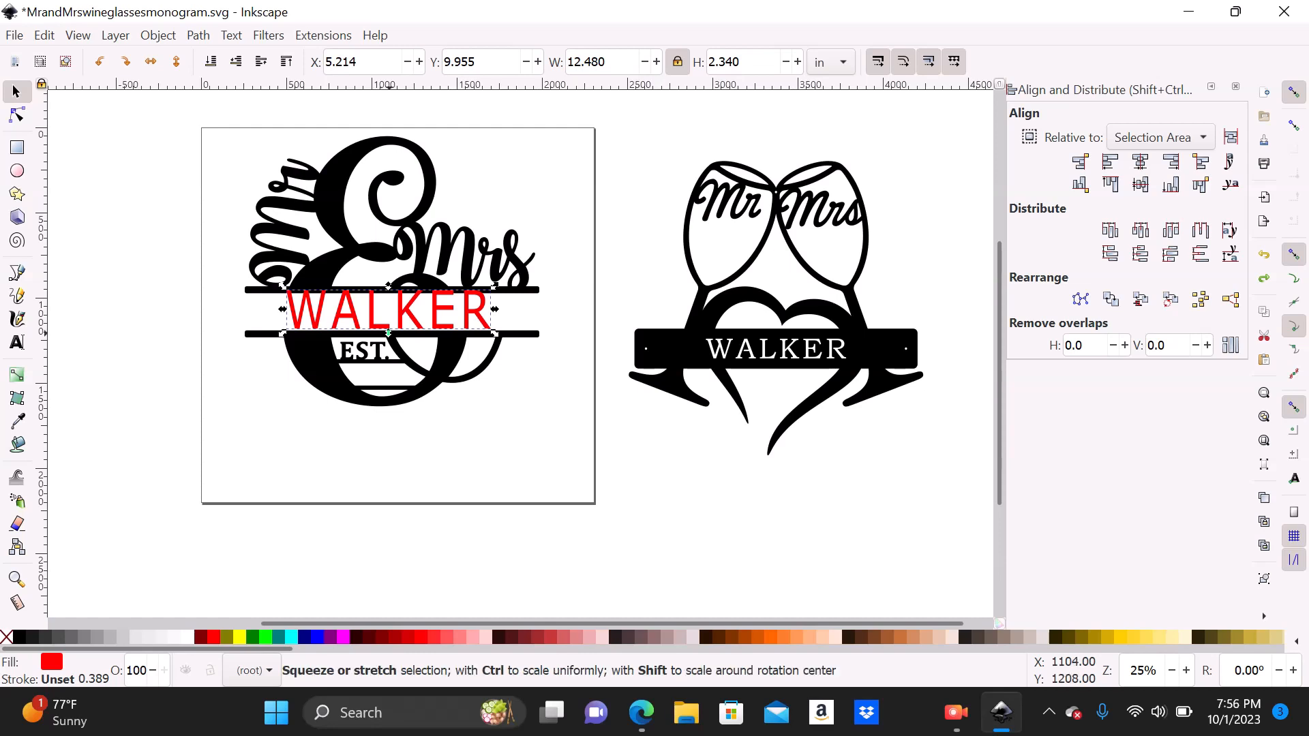
{"action": "left_click_drag", "start_coordinate": [388, 333], "coordinate": [388, 337]}
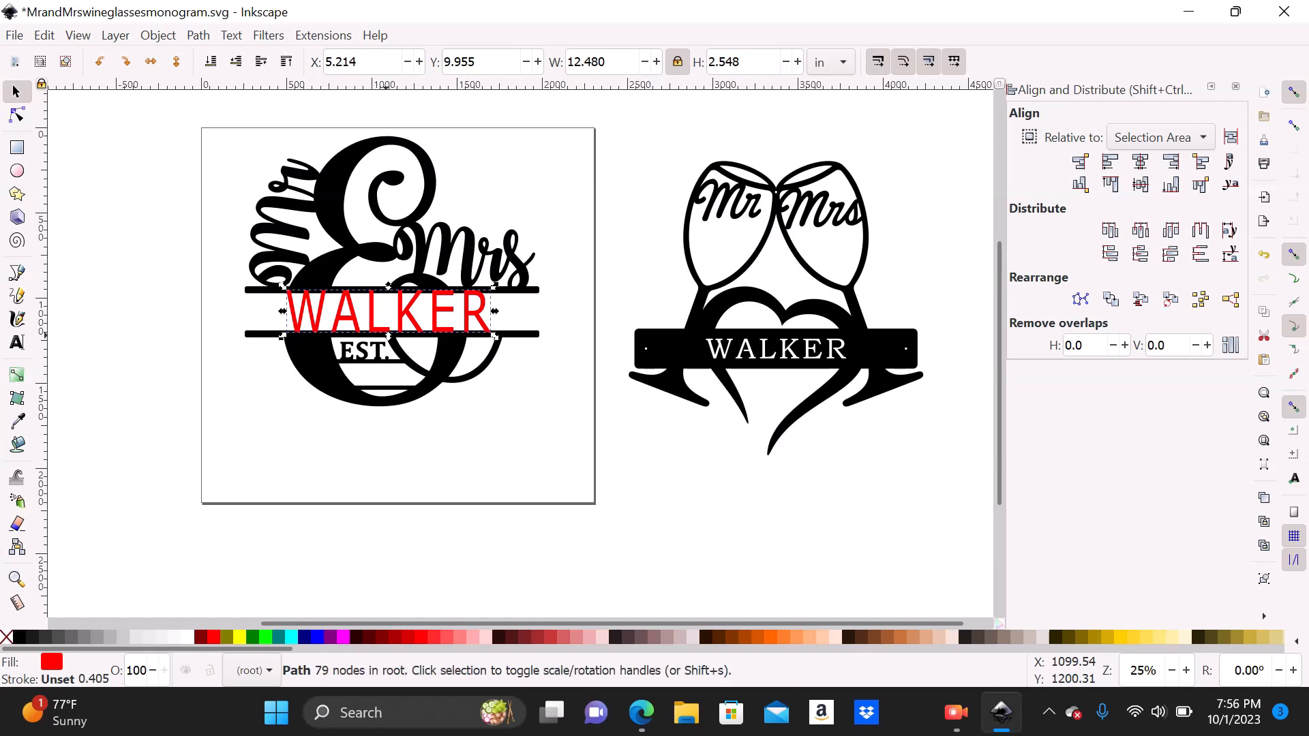
{"action": "key", "text": "Escape"}
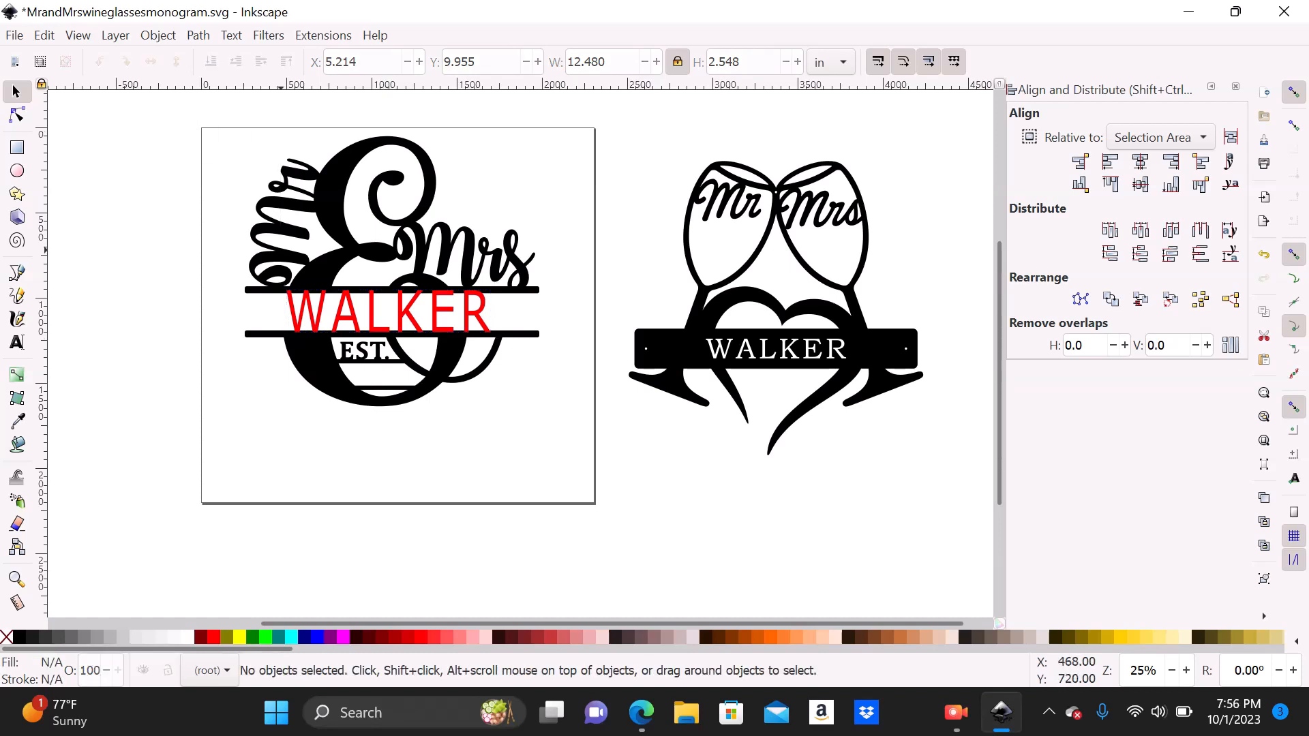
Step: Try moving the ampersand monogram away from the red surname, and undo the moves
{"action": "mouse_move", "coordinate": [283, 277]}
{"action": "left_mouse_down"}
{"action": "mouse_move", "coordinate": [390, 332]}
{"action": "mouse_move", "coordinate": [283, 274]}
{"action": "mouse_move", "coordinate": [290, 288]}
{"action": "left_mouse_up"}
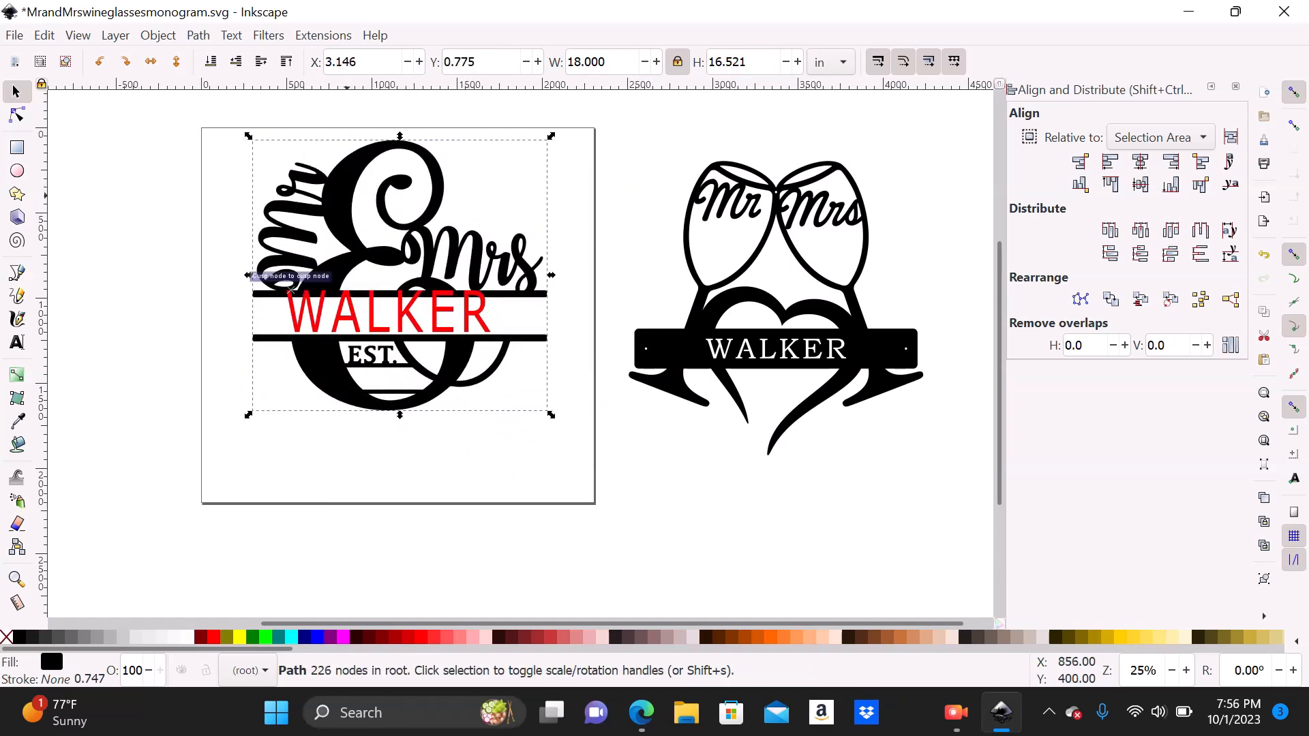
{"action": "left_click", "coordinate": [44, 35]}
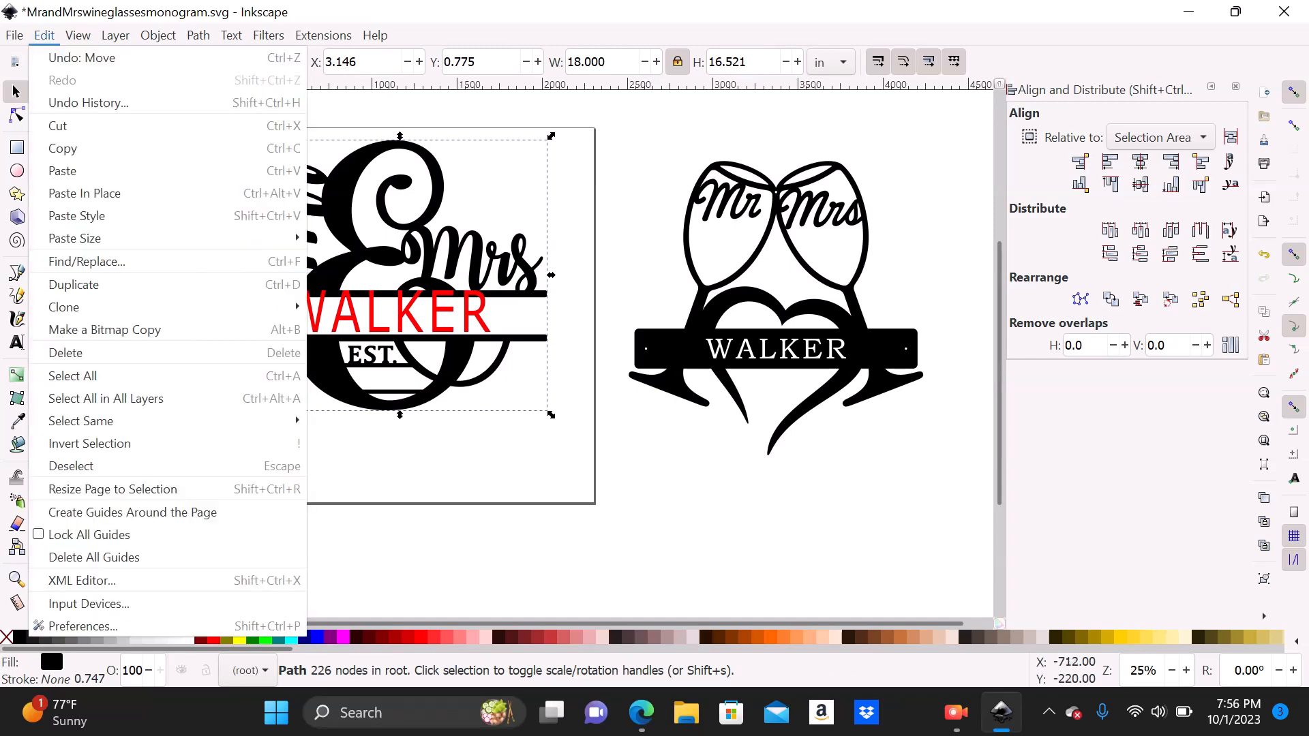
{"action": "left_click", "coordinate": [82, 57]}
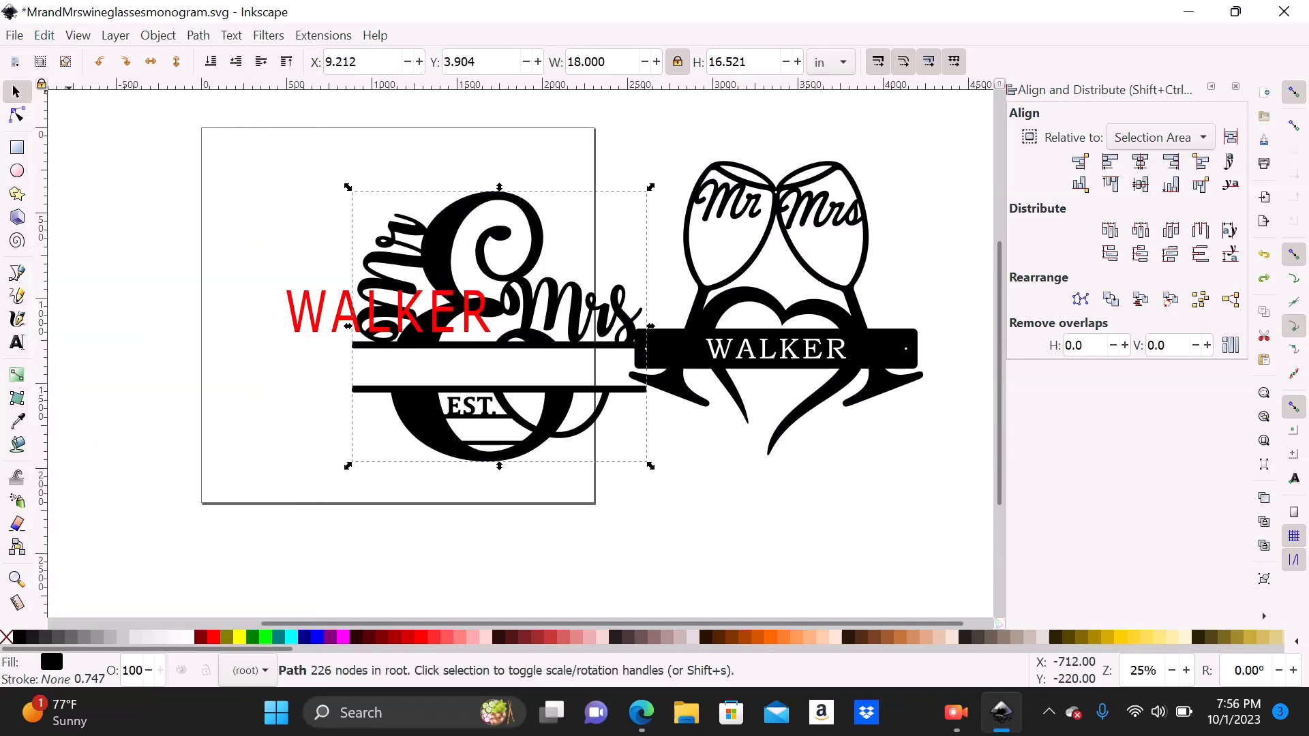
{"action": "left_click", "coordinate": [45, 35]}
{"action": "left_click", "coordinate": [82, 57]}
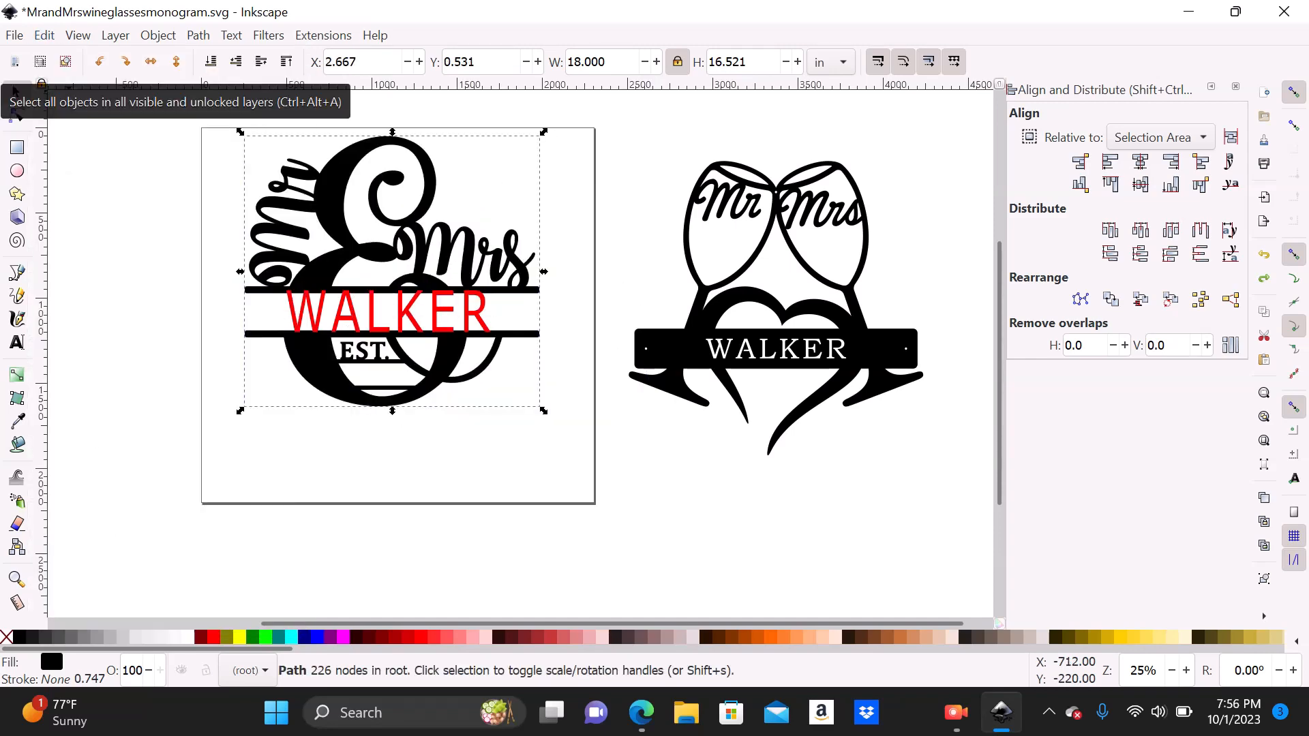
Step: Select the ampersand monogram together with the red surname and merge them with Union
{"action": "left_click", "coordinate": [90, 239]}
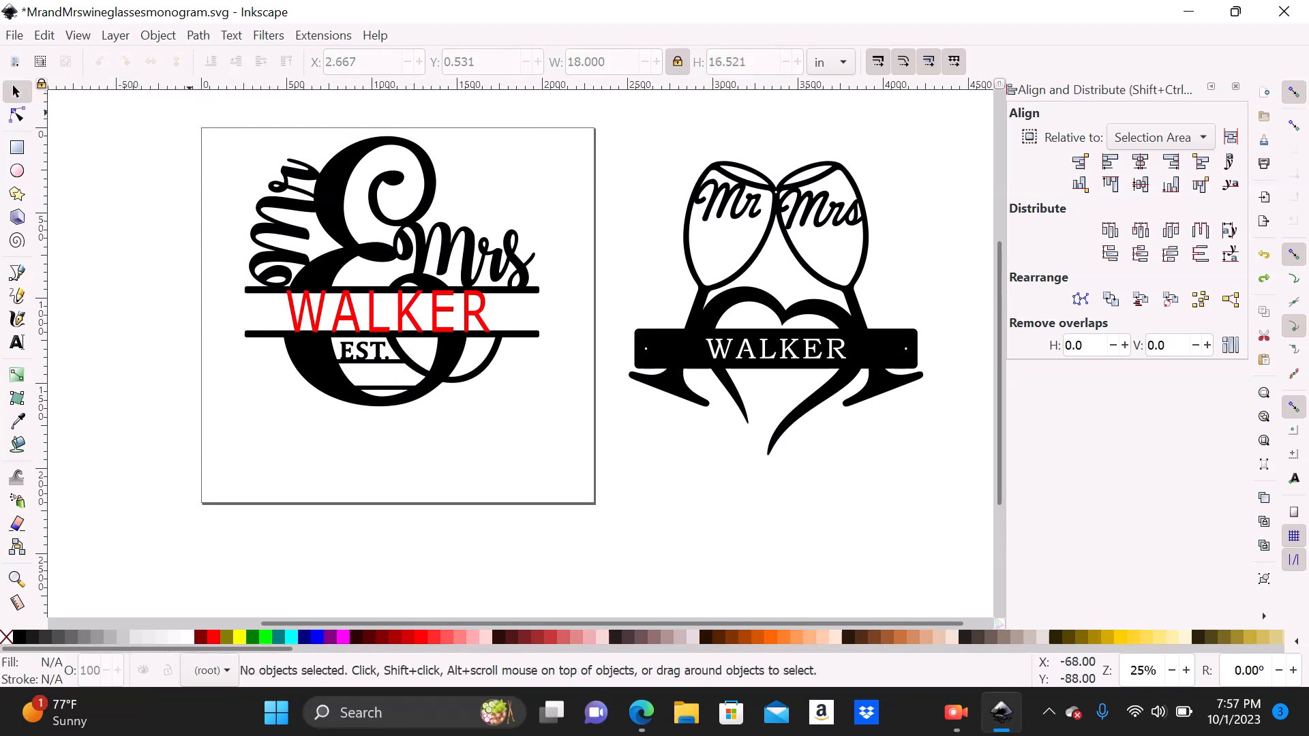
{"action": "left_click_drag", "start_coordinate": [189, 112], "coordinate": [573, 456]}
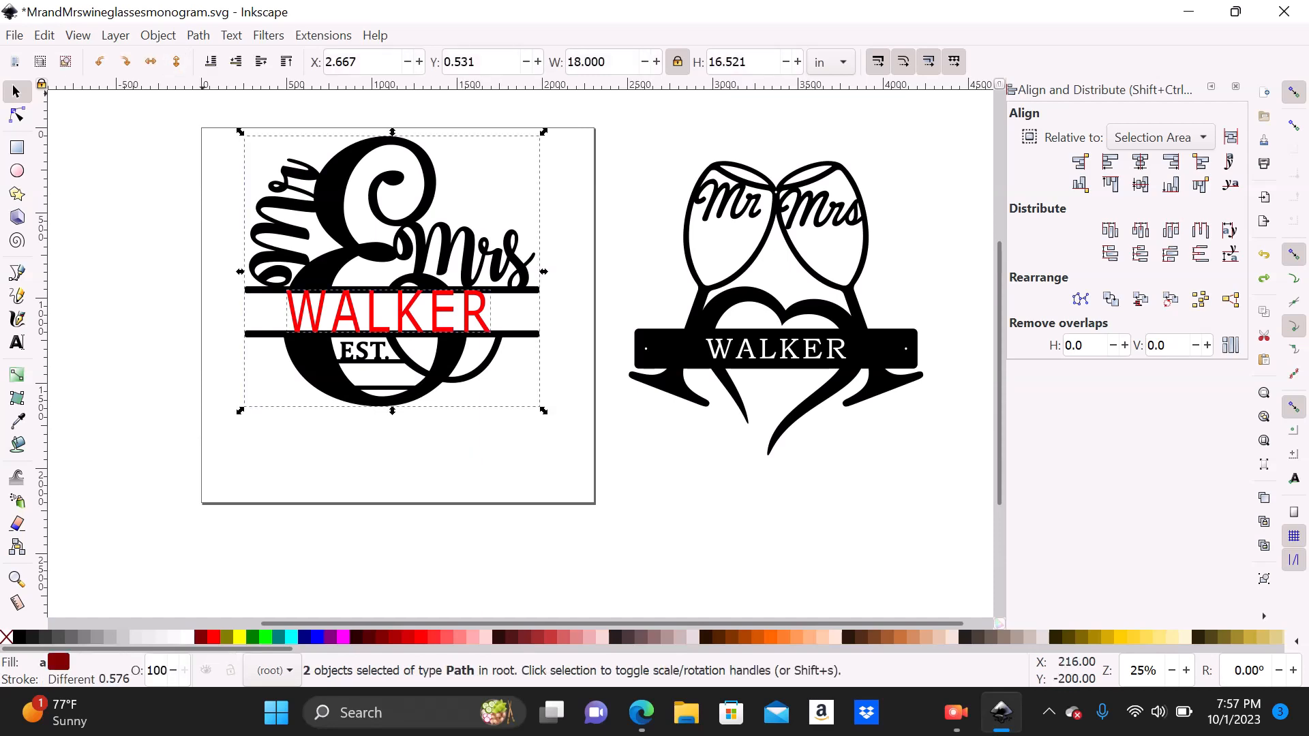
{"action": "left_click", "coordinate": [198, 35]}
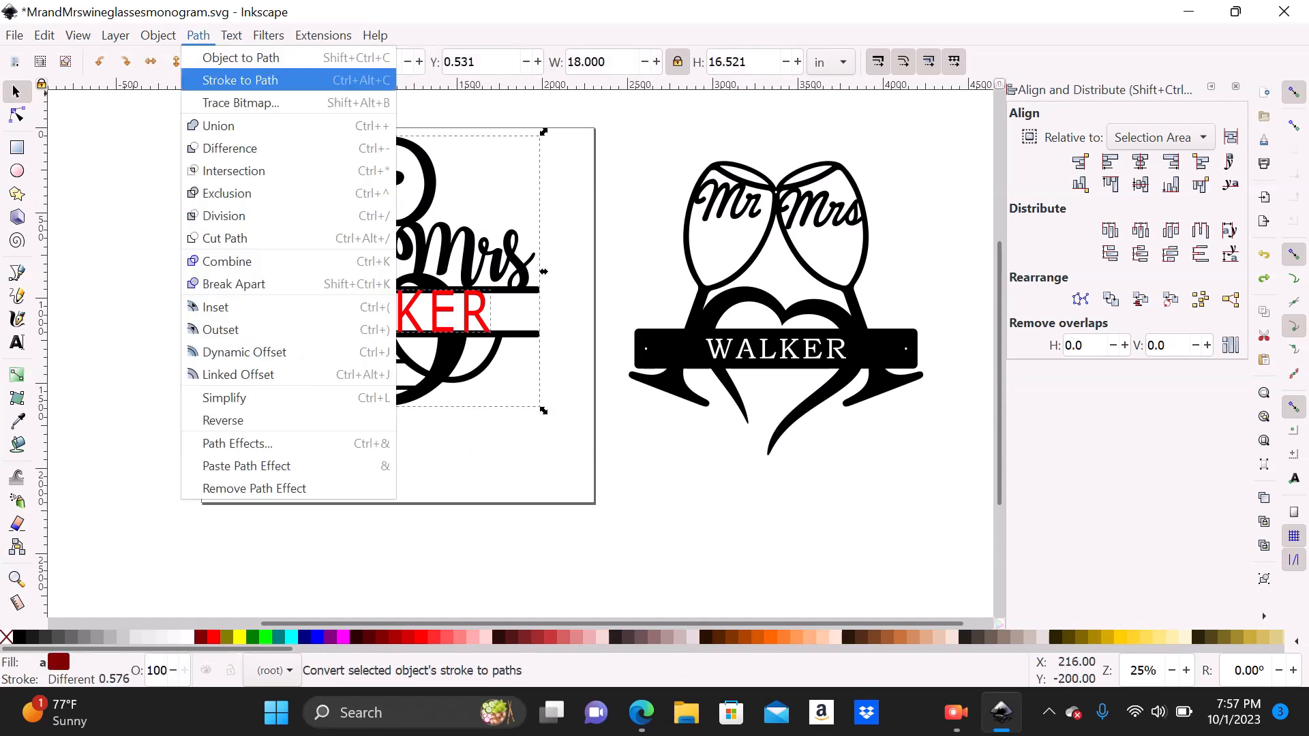
{"action": "left_click", "coordinate": [219, 126]}
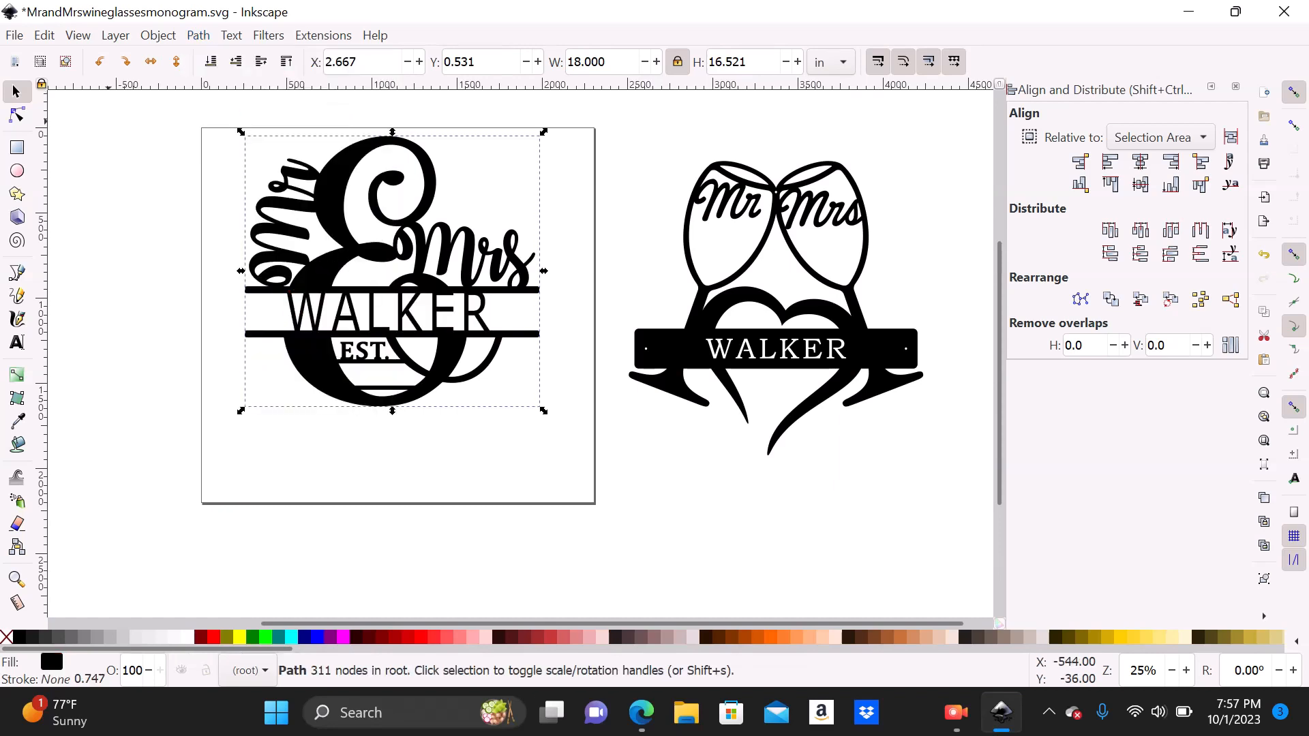
Step: Examine the merged monogram's cut lines in Outline display mode, return to Normal mode and clear the selection
{"action": "left_click", "coordinate": [78, 35]}
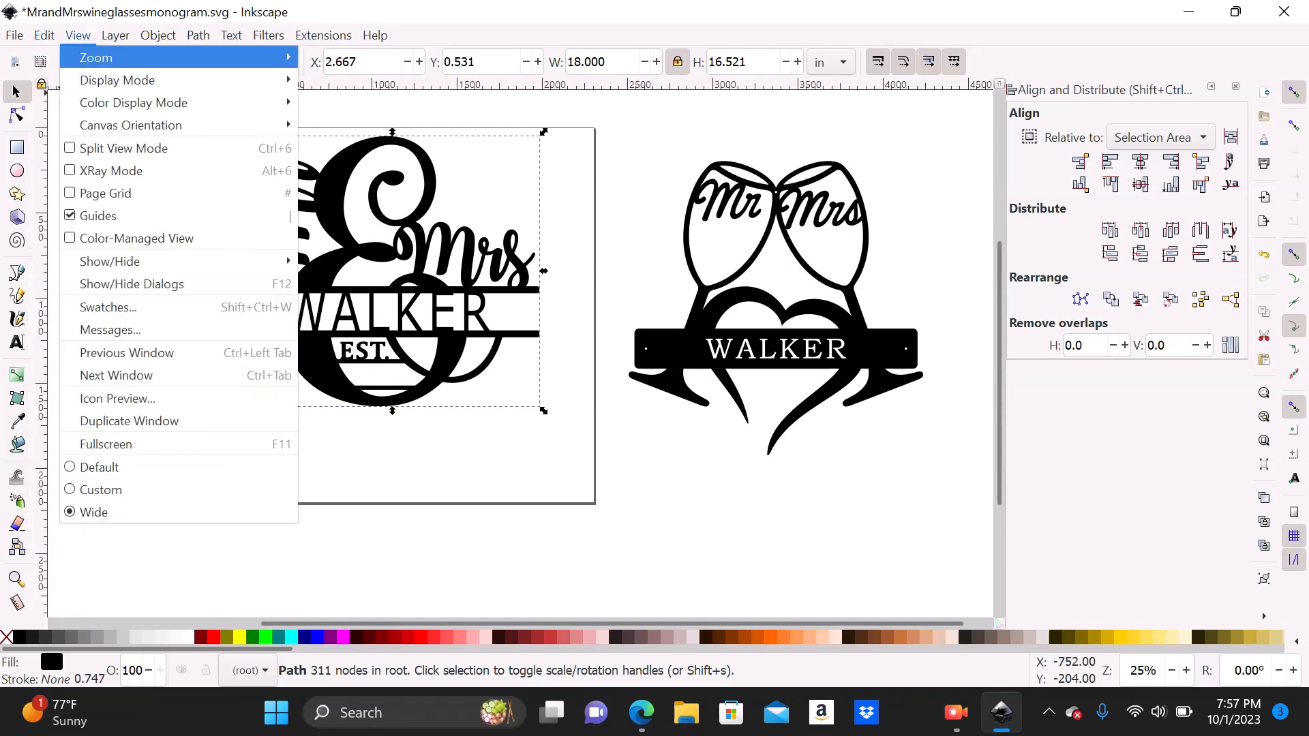
{"action": "mouse_move", "coordinate": [178, 80]}
{"action": "key", "text": "Down"}
{"action": "key", "text": "Down"}
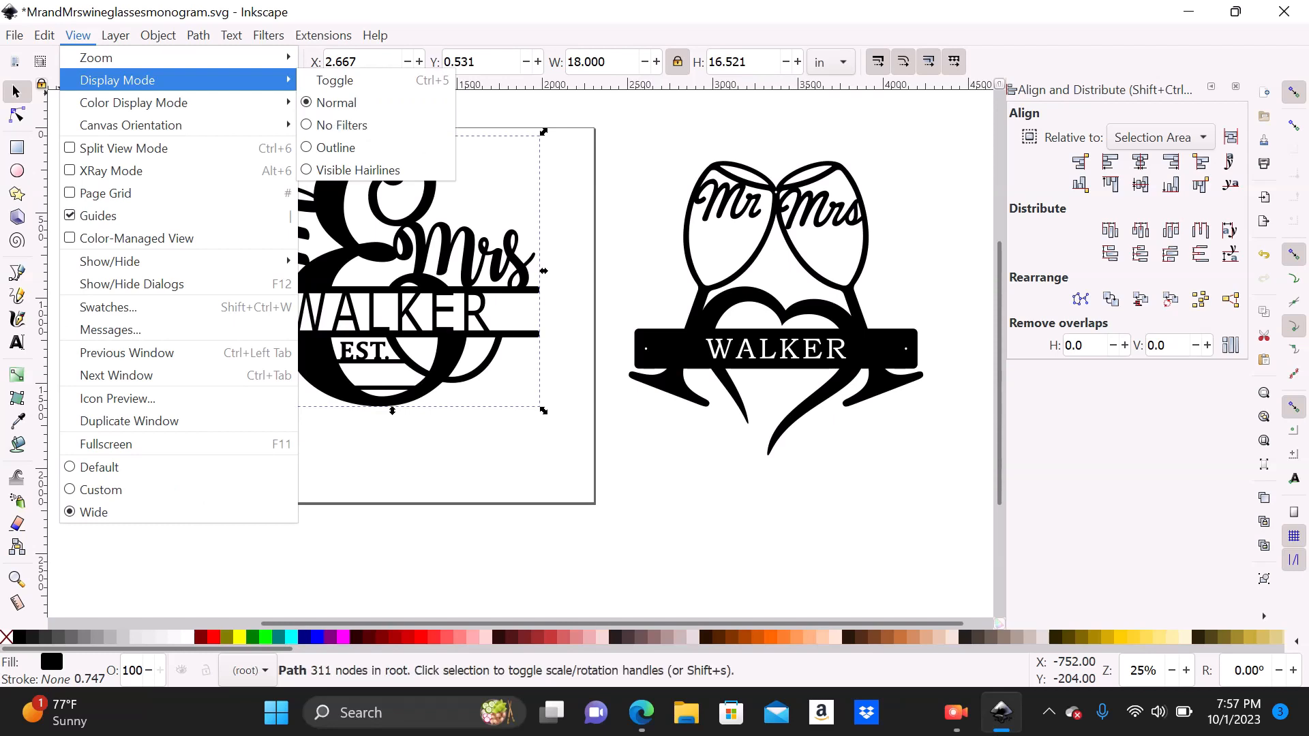
{"action": "key", "text": "Return"}
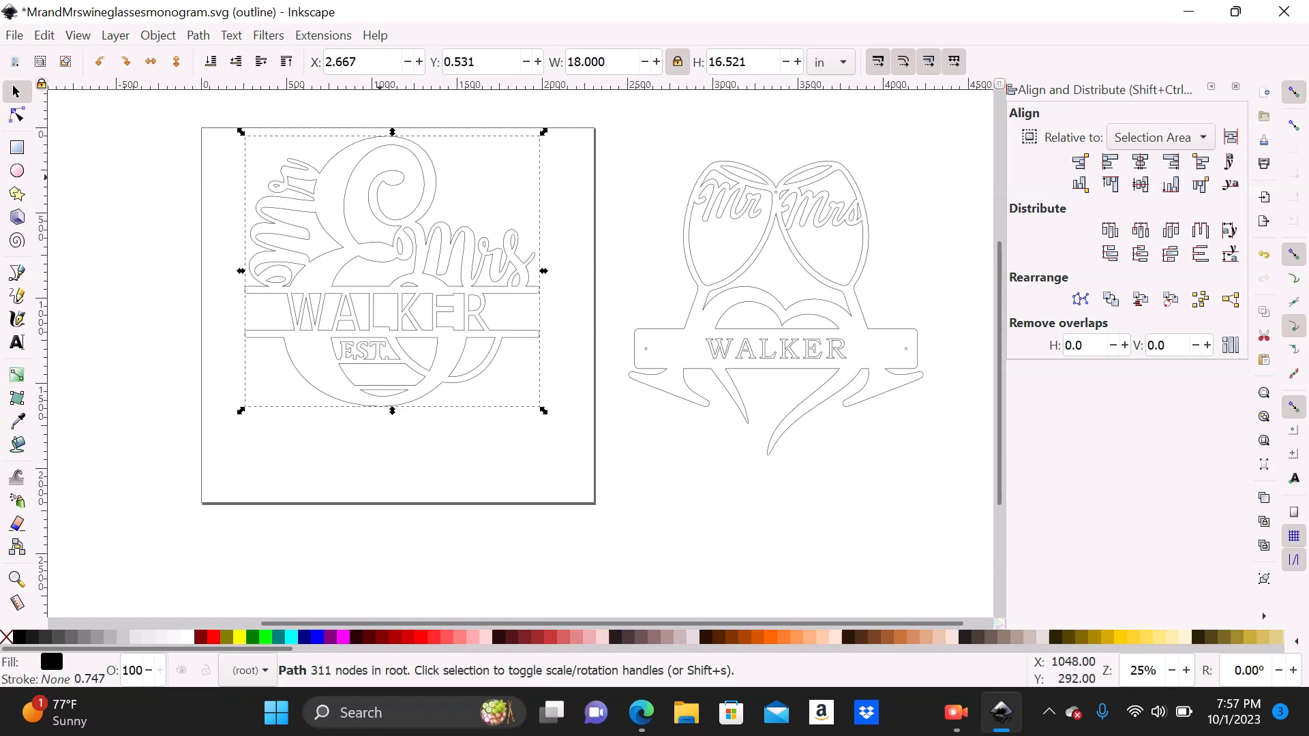
{"action": "left_click", "coordinate": [78, 35]}
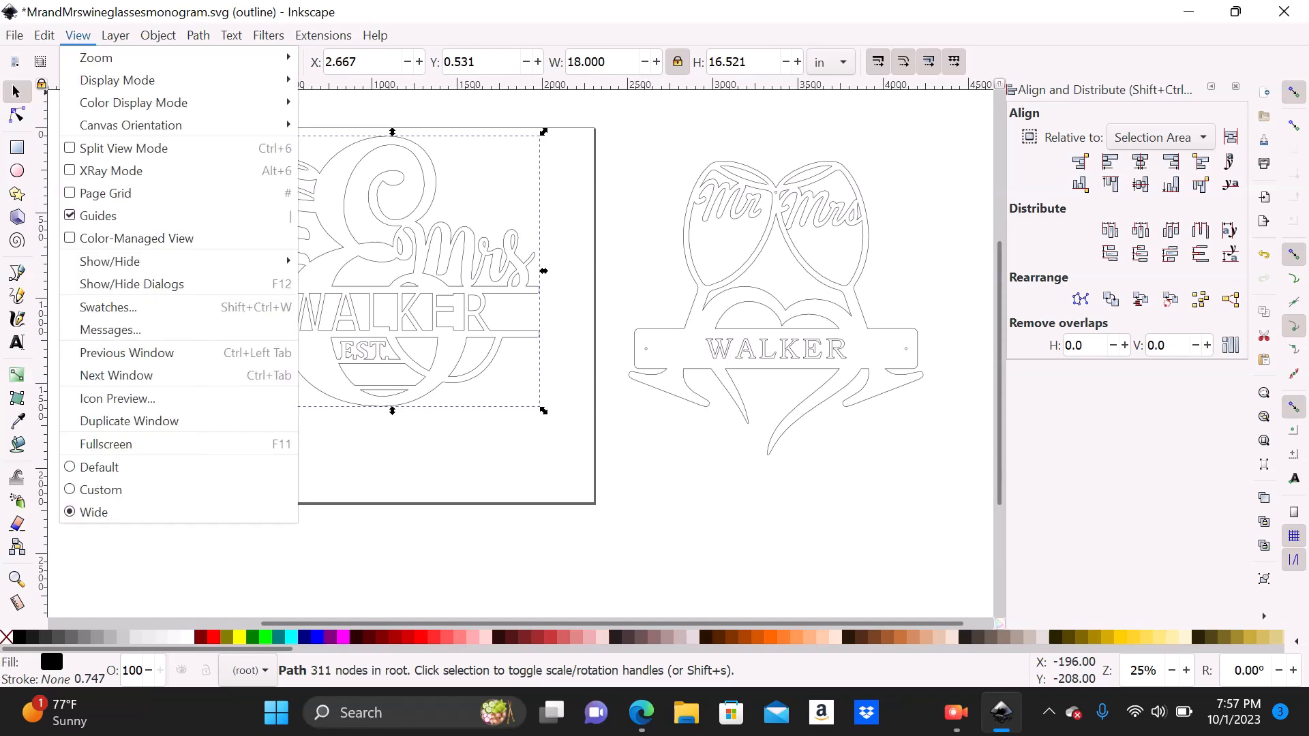
{"action": "mouse_move", "coordinate": [117, 80]}
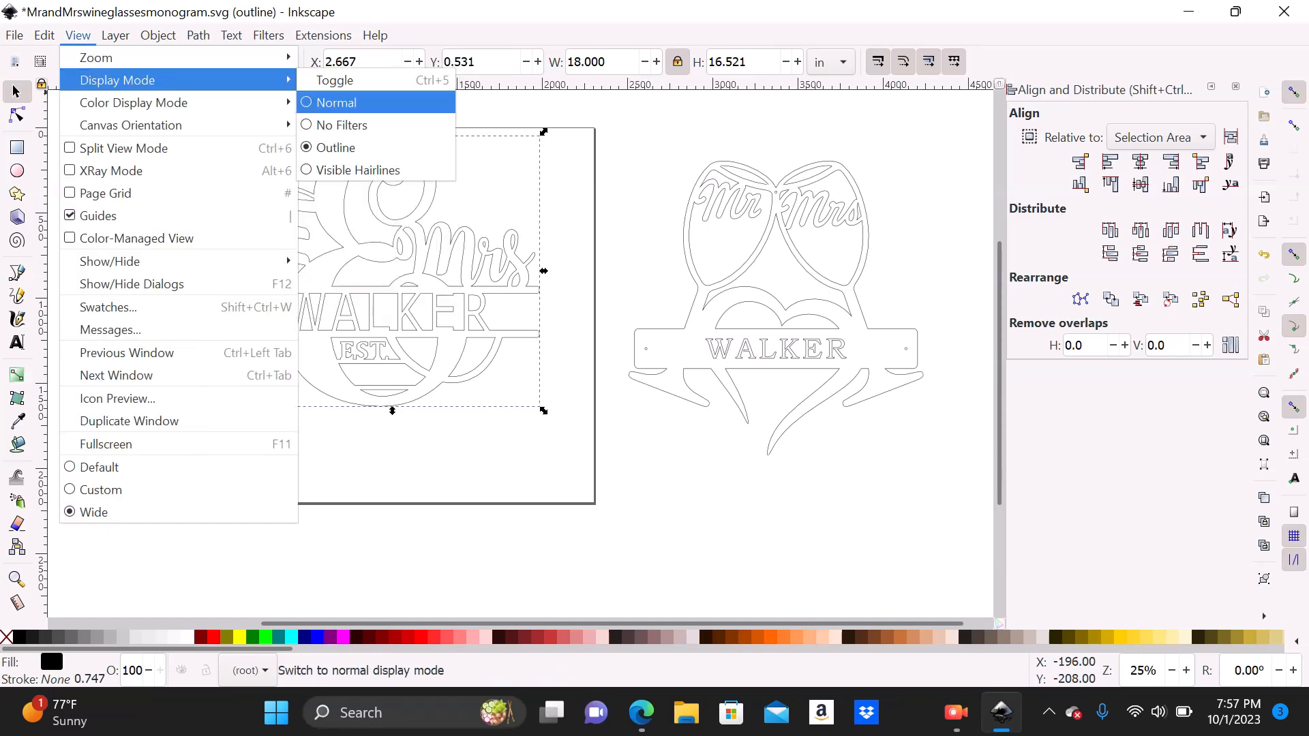
{"action": "left_click", "coordinate": [336, 102]}
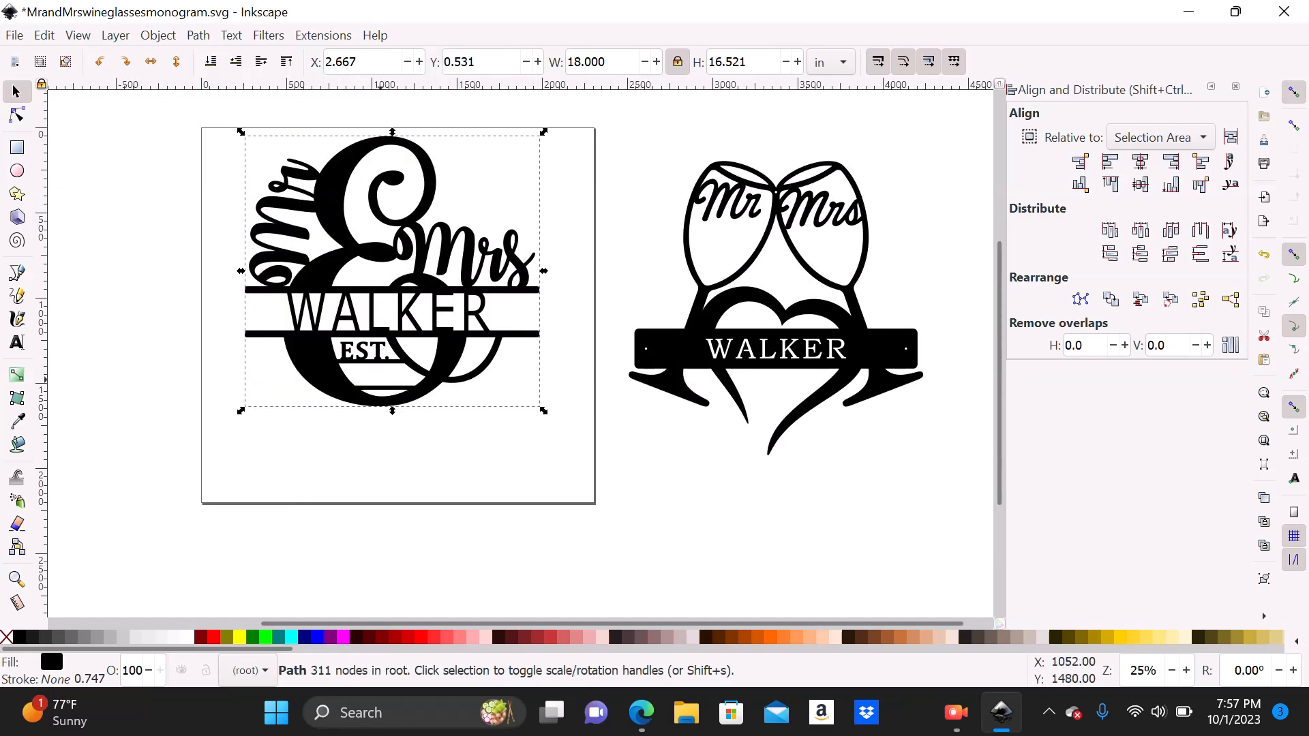
{"action": "left_click", "coordinate": [381, 379]}
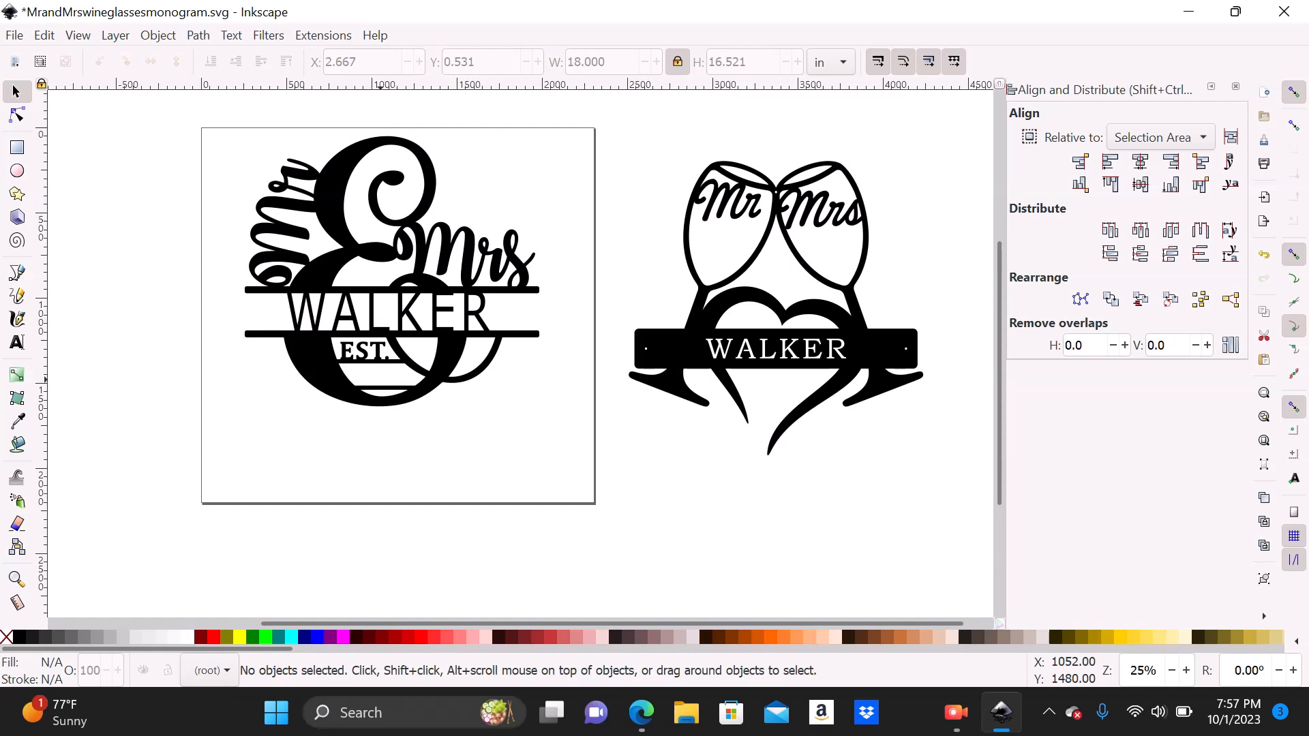
Step: Add the text 2222 in sans-serif at 2 in on the empty canvas beside the page
{"action": "left_click", "coordinate": [17, 342]}
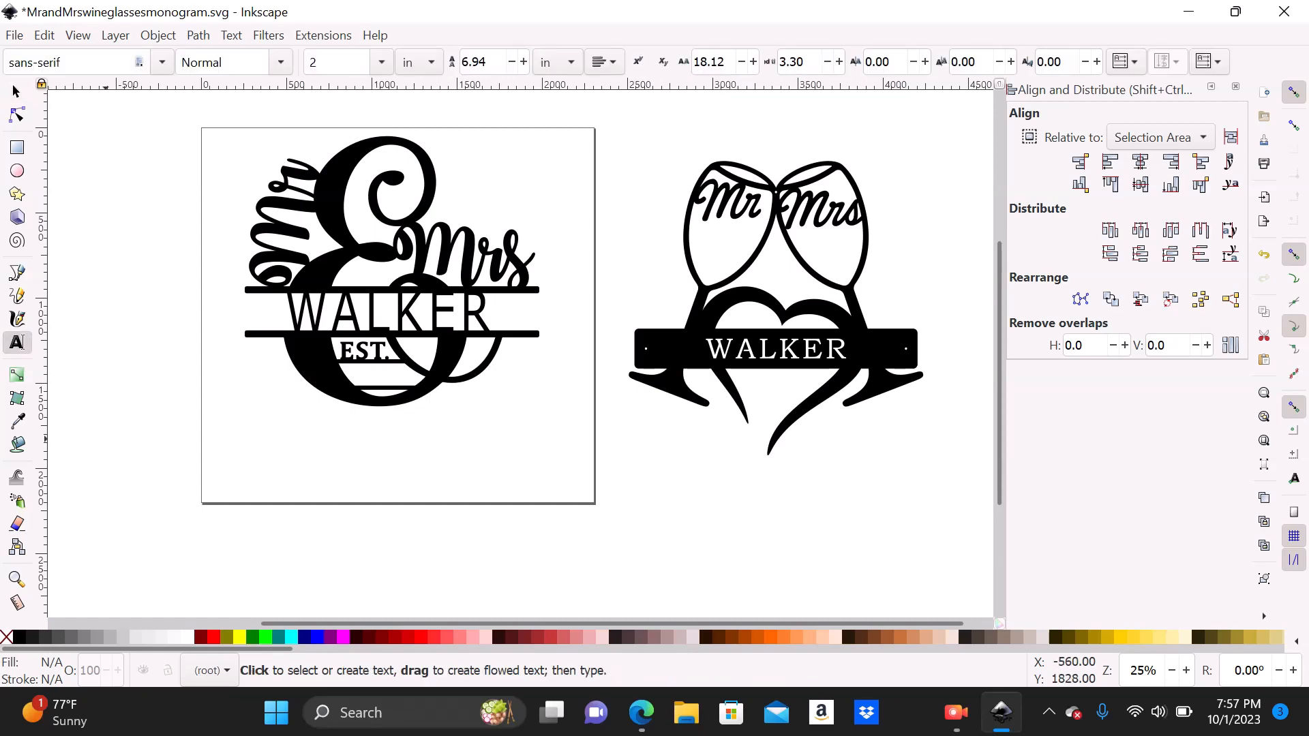
{"action": "left_click", "coordinate": [107, 436]}
{"action": "type", "text": "2222"}
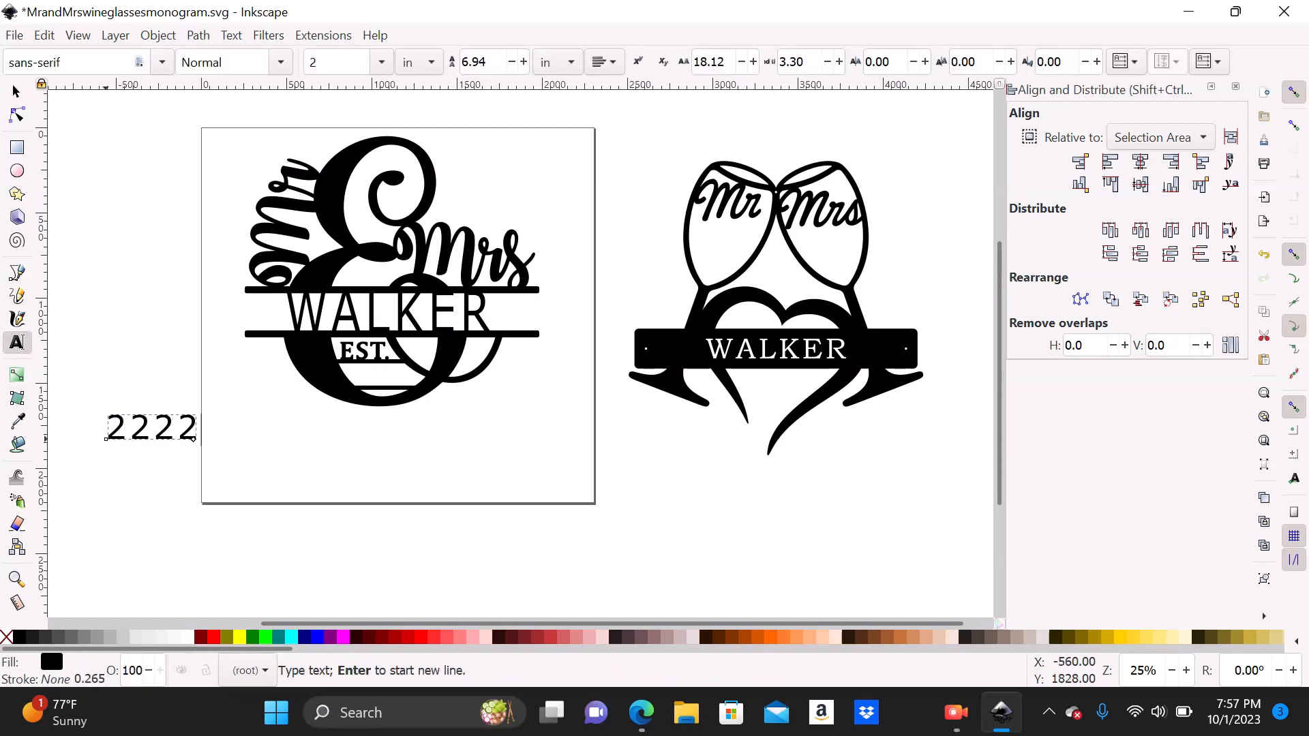
{"action": "type", "text": "0"}
{"action": "key", "text": "BackSpace"}
{"action": "right_click", "coordinate": [107, 439]}
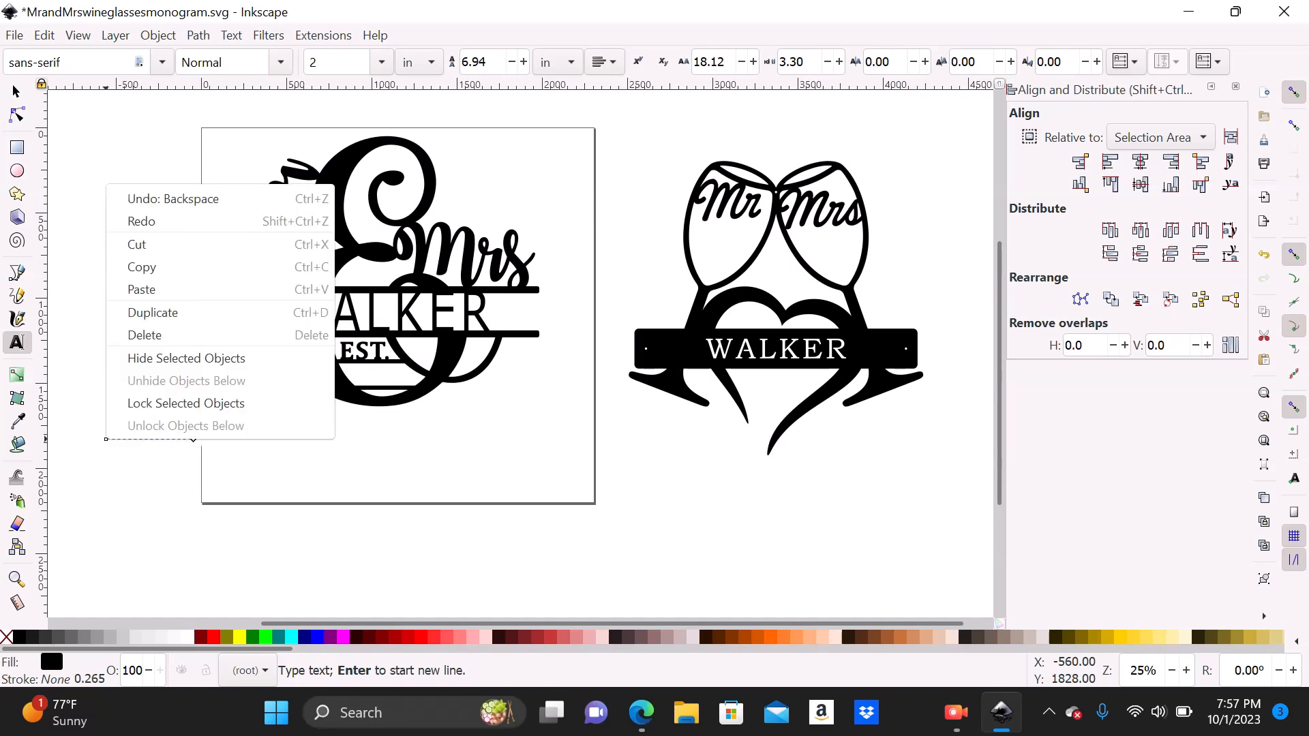
{"action": "key", "text": "Escape"}
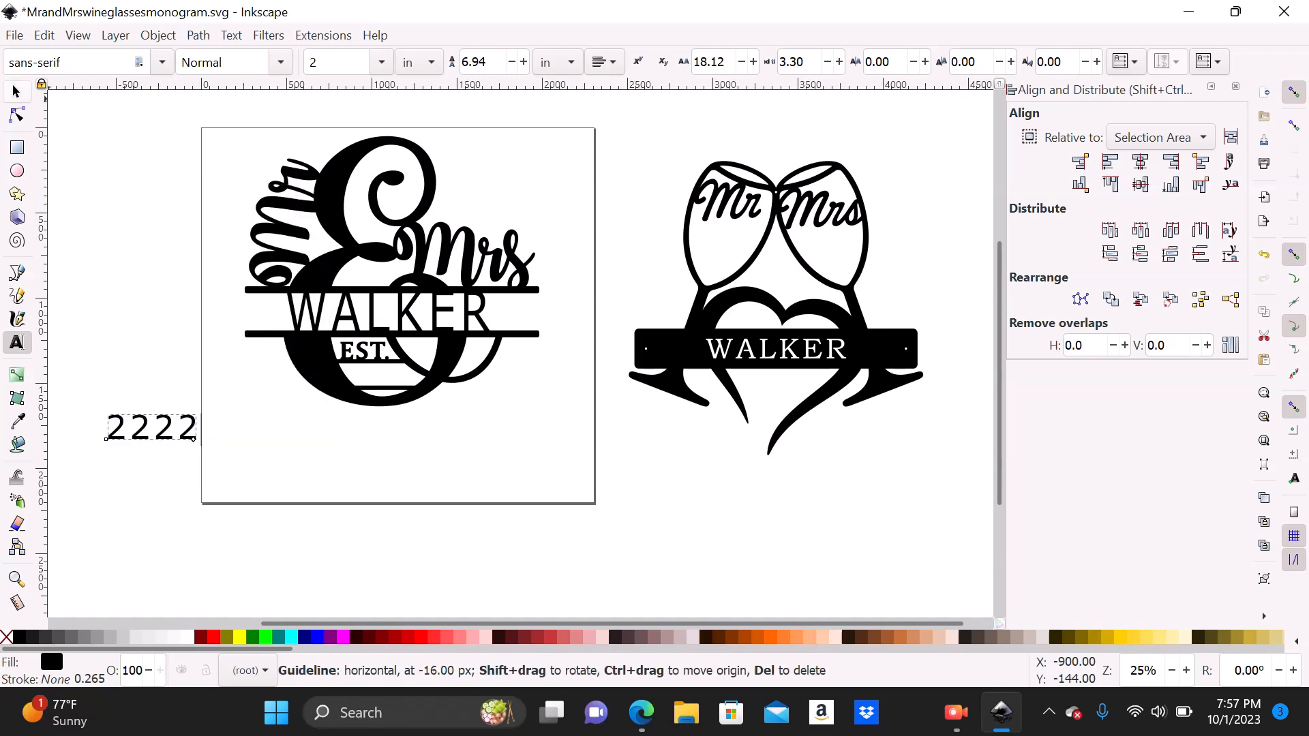
Step: Move the 2222 text just below the ampersand monogram and fill it red
{"action": "left_click", "coordinate": [16, 91]}
{"action": "left_click_drag", "start_coordinate": [202, 430], "coordinate": [458, 419]}
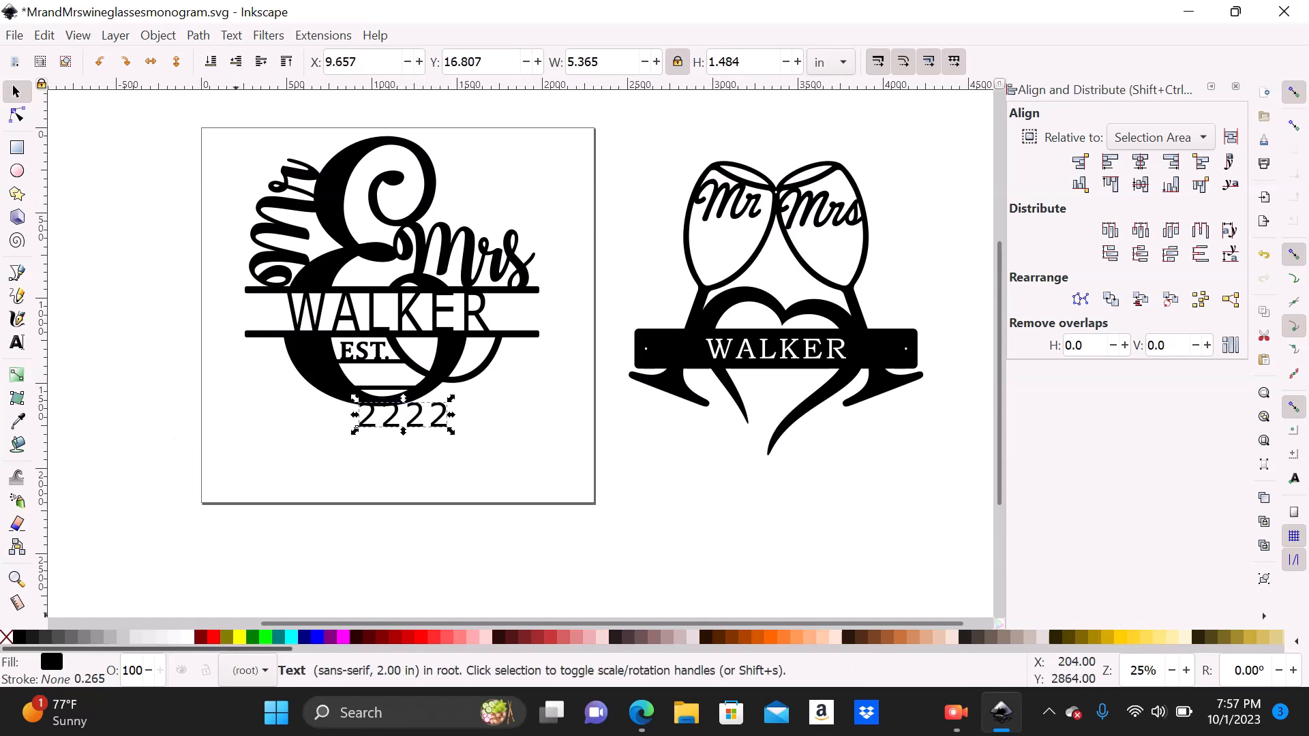
{"action": "left_click", "coordinate": [214, 638]}
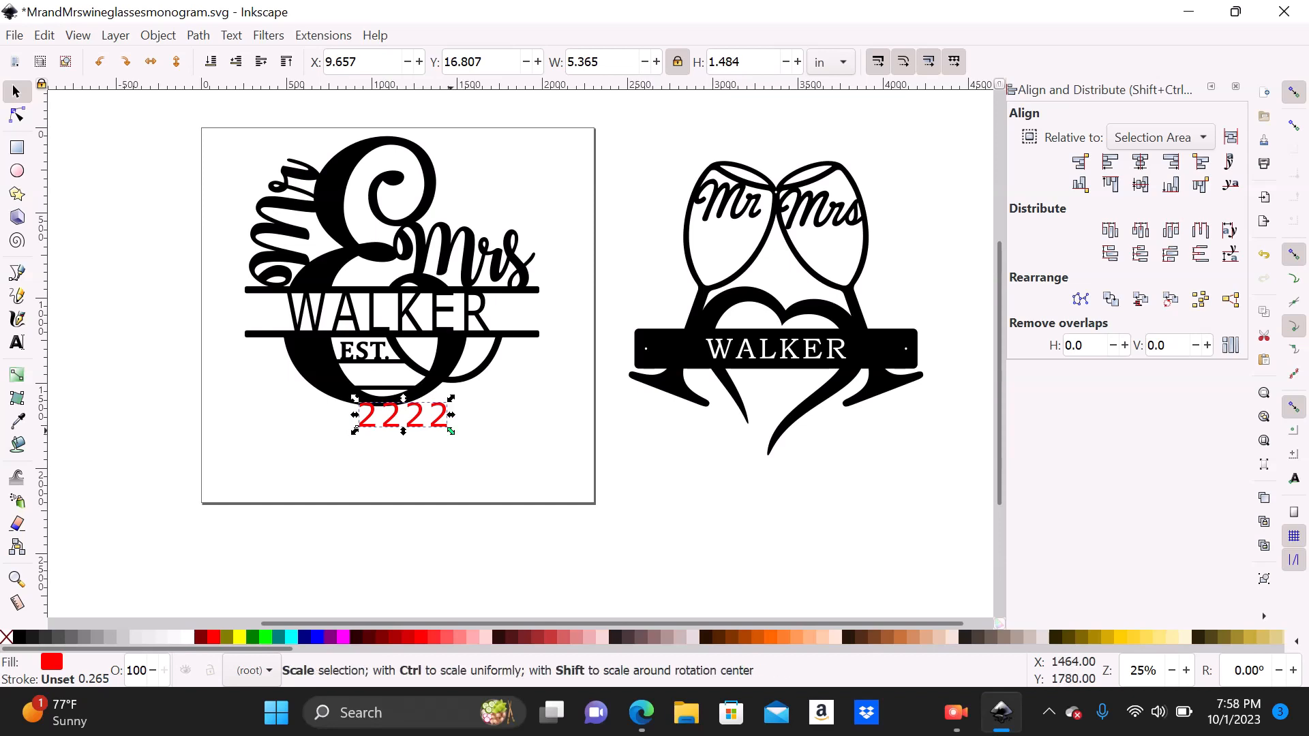
Step: Scale the red 2222 to about 2.8 in wide and place it in the gap beneath EST. in the monogram
{"action": "left_click_drag", "start_coordinate": [451, 431], "coordinate": [360, 385]}
{"action": "left_click", "coordinate": [378, 381]}
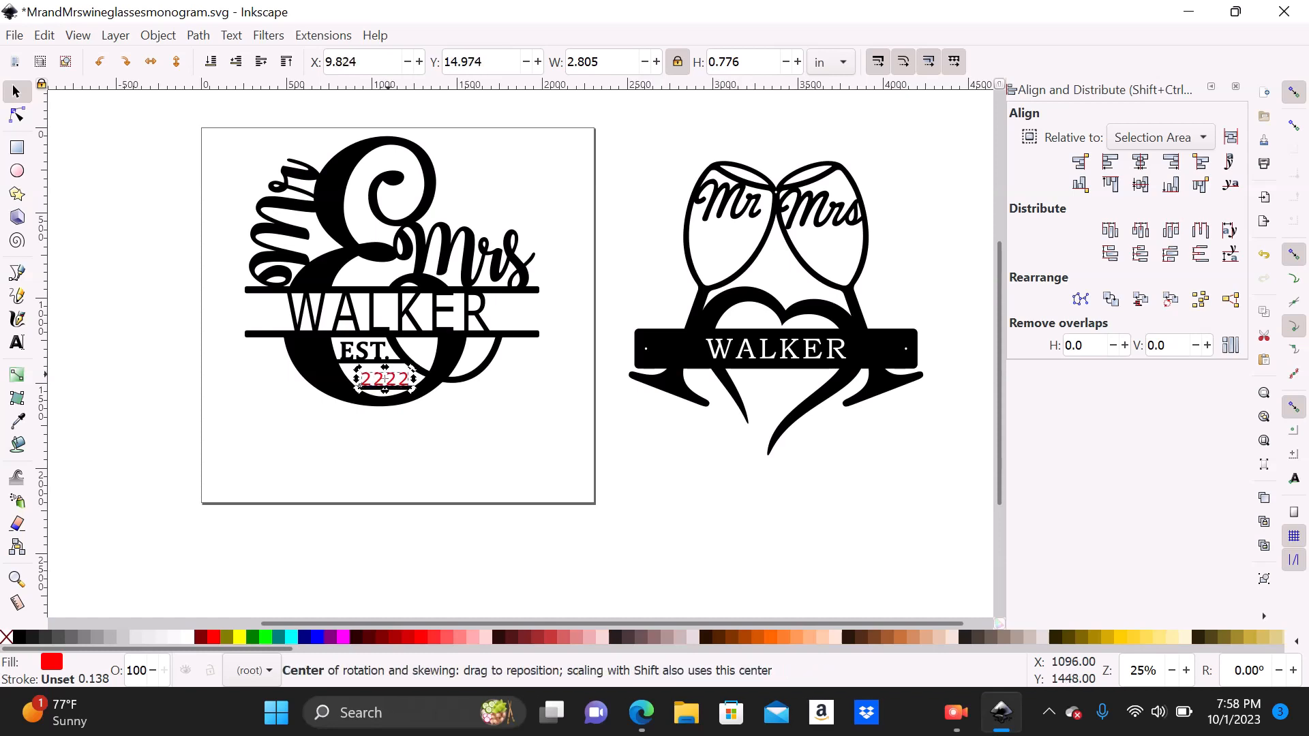
{"action": "left_click", "coordinate": [423, 385]}
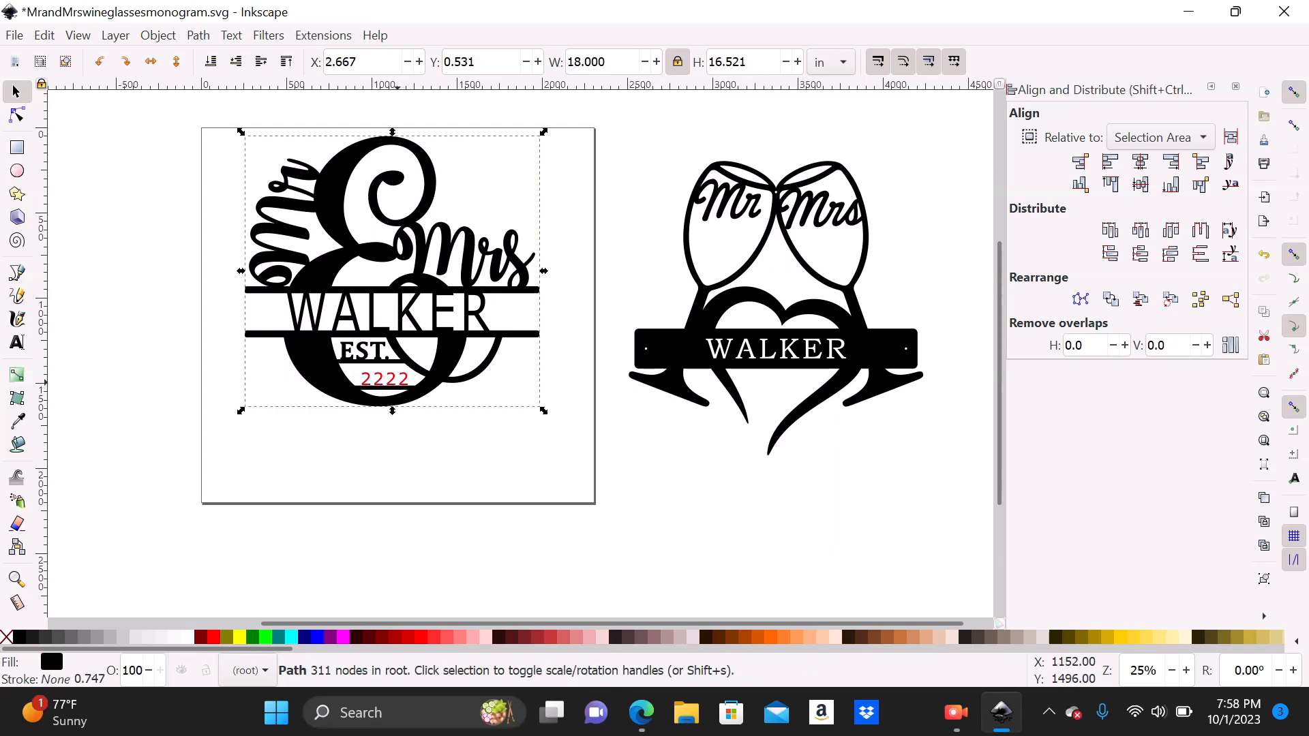
Step: Reshape the red 2222 to about 2.4 in wide and 1.5 in high so it overlaps the thin bars above and below
{"action": "left_click", "coordinate": [398, 382]}
{"action": "left_click_drag", "start_coordinate": [385, 369], "coordinate": [385, 361]}
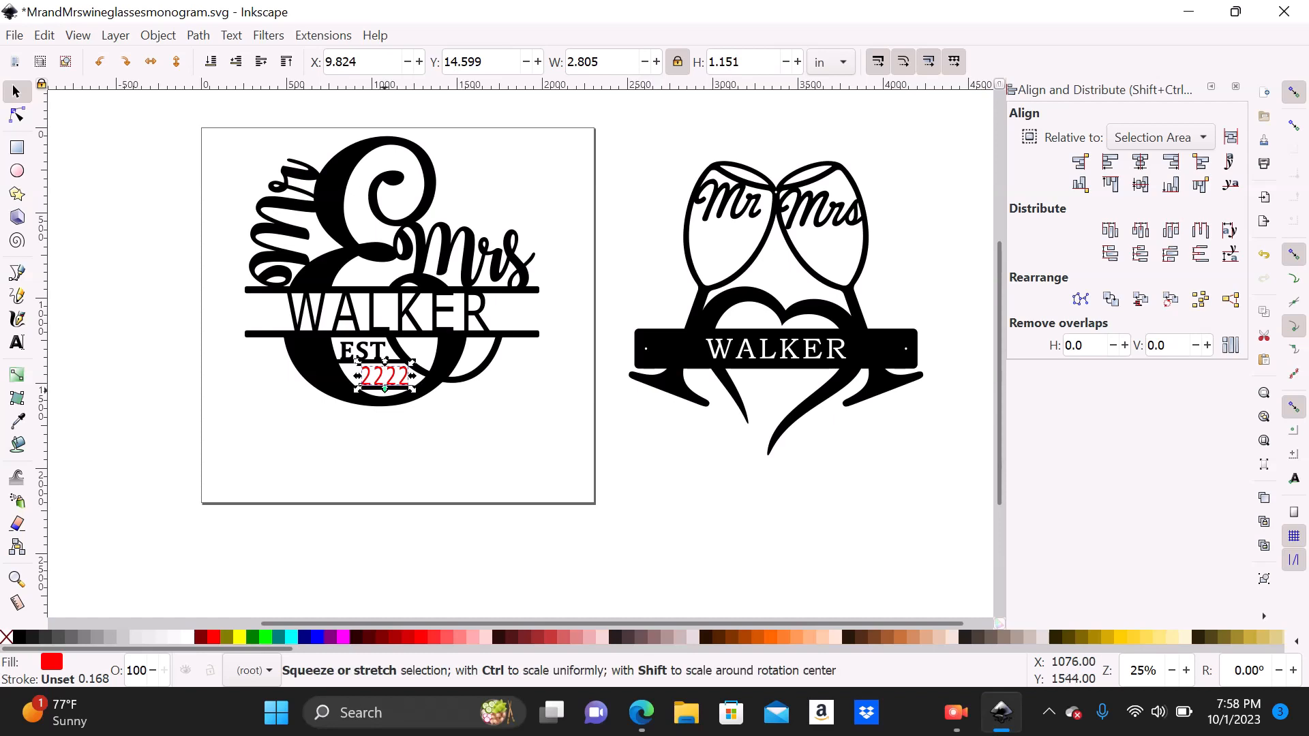
{"action": "mouse_move", "coordinate": [385, 389]}
{"action": "left_mouse_down"}
{"action": "mouse_move", "coordinate": [385, 362]}
{"action": "mouse_move", "coordinate": [403, 376]}
{"action": "left_mouse_up"}
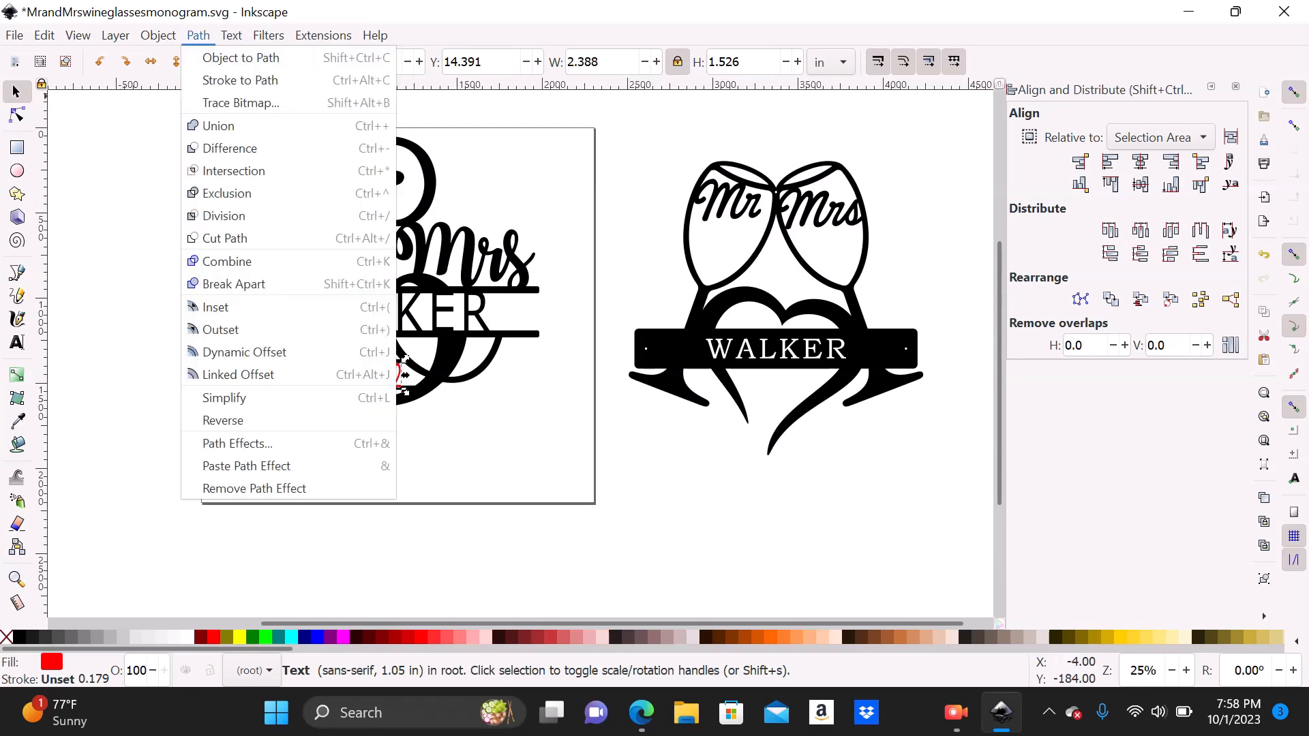
Step: Convert the red 2222 text to paths, ungroup its digits and union them into a single shape
{"action": "left_click", "coordinate": [241, 58]}
{"action": "left_click", "coordinate": [159, 35]}
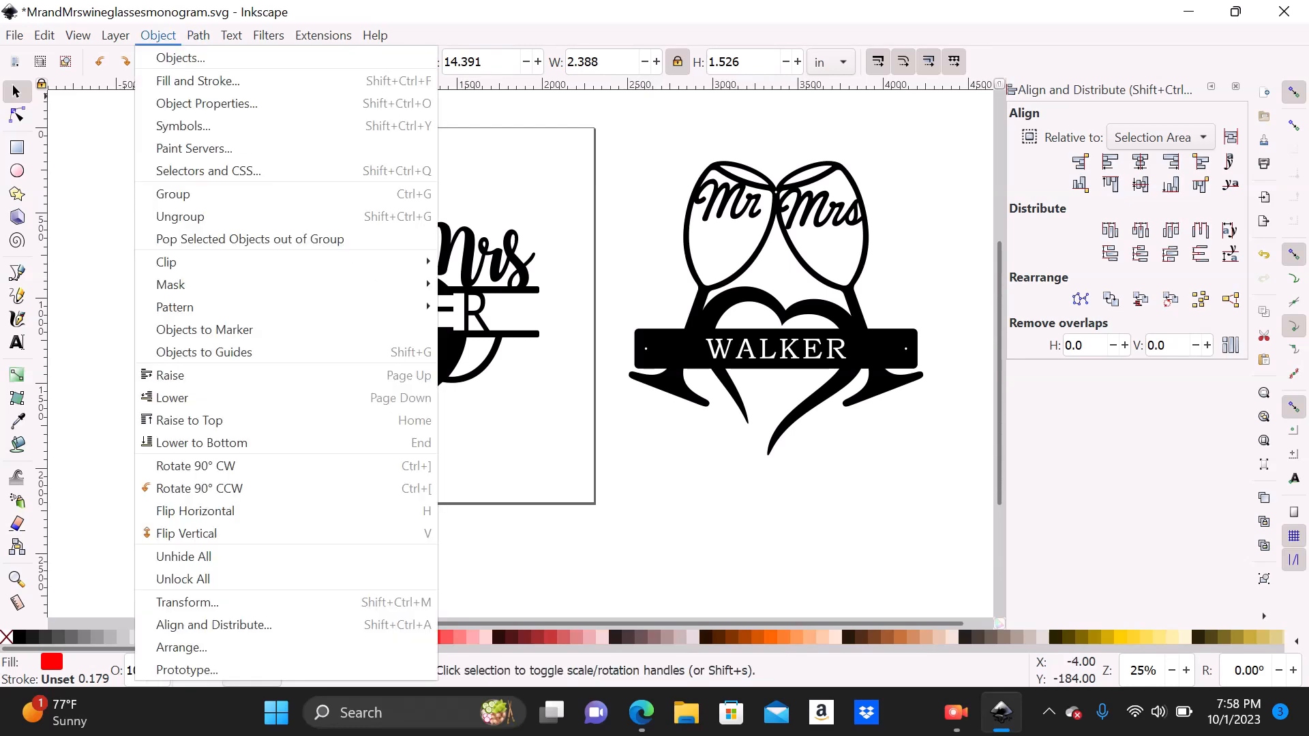
{"action": "left_click", "coordinate": [180, 216]}
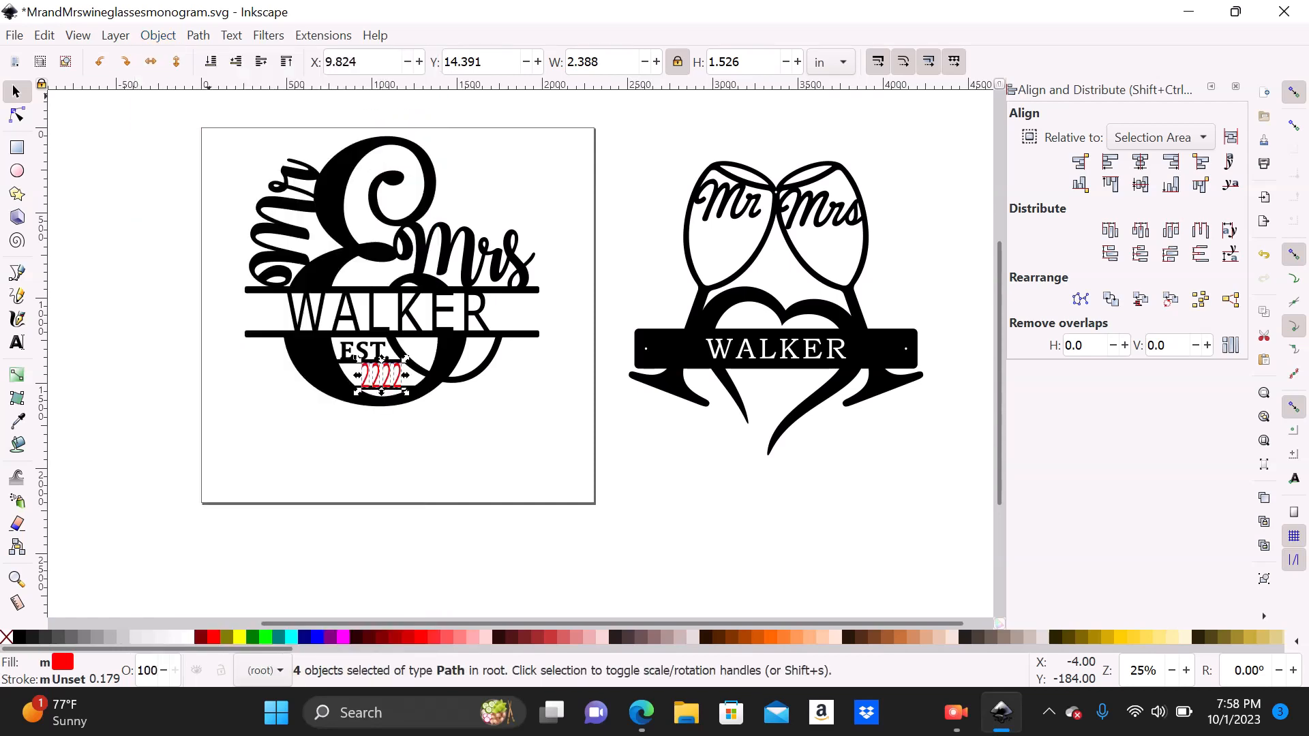
{"action": "left_click", "coordinate": [198, 34]}
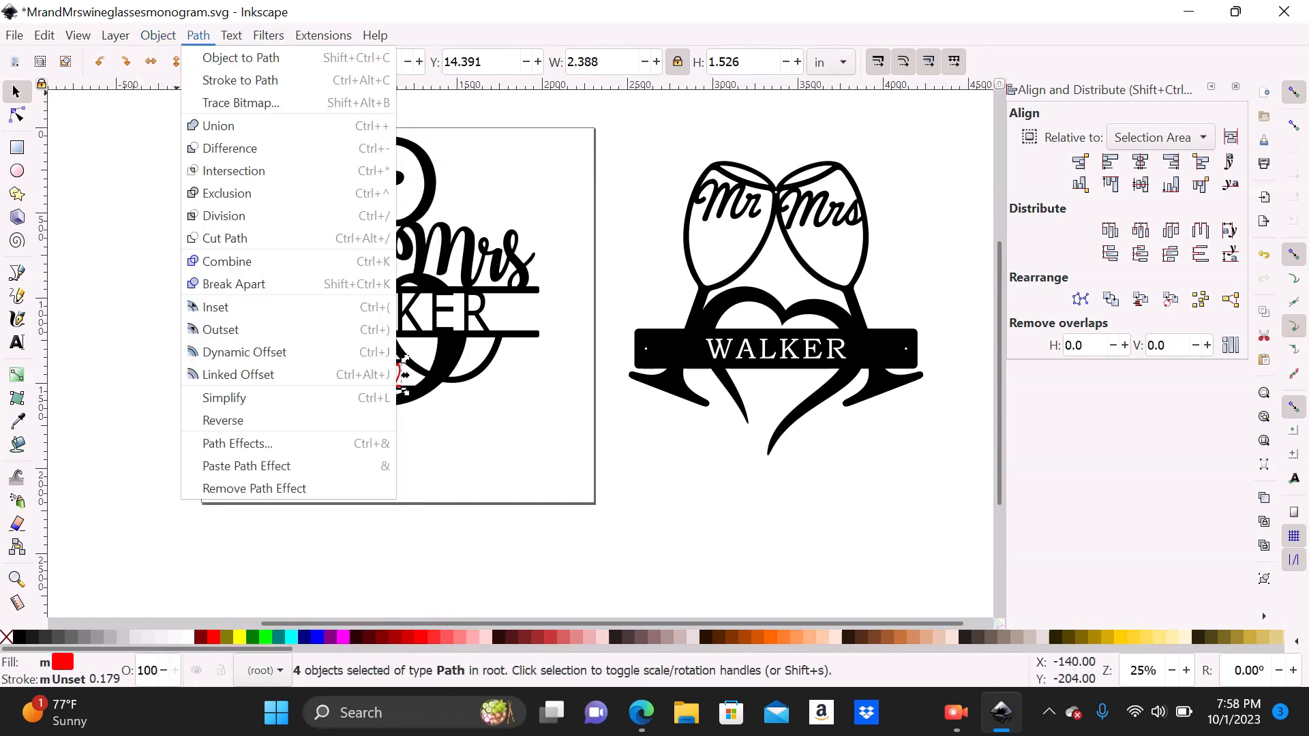
{"action": "left_click", "coordinate": [218, 125]}
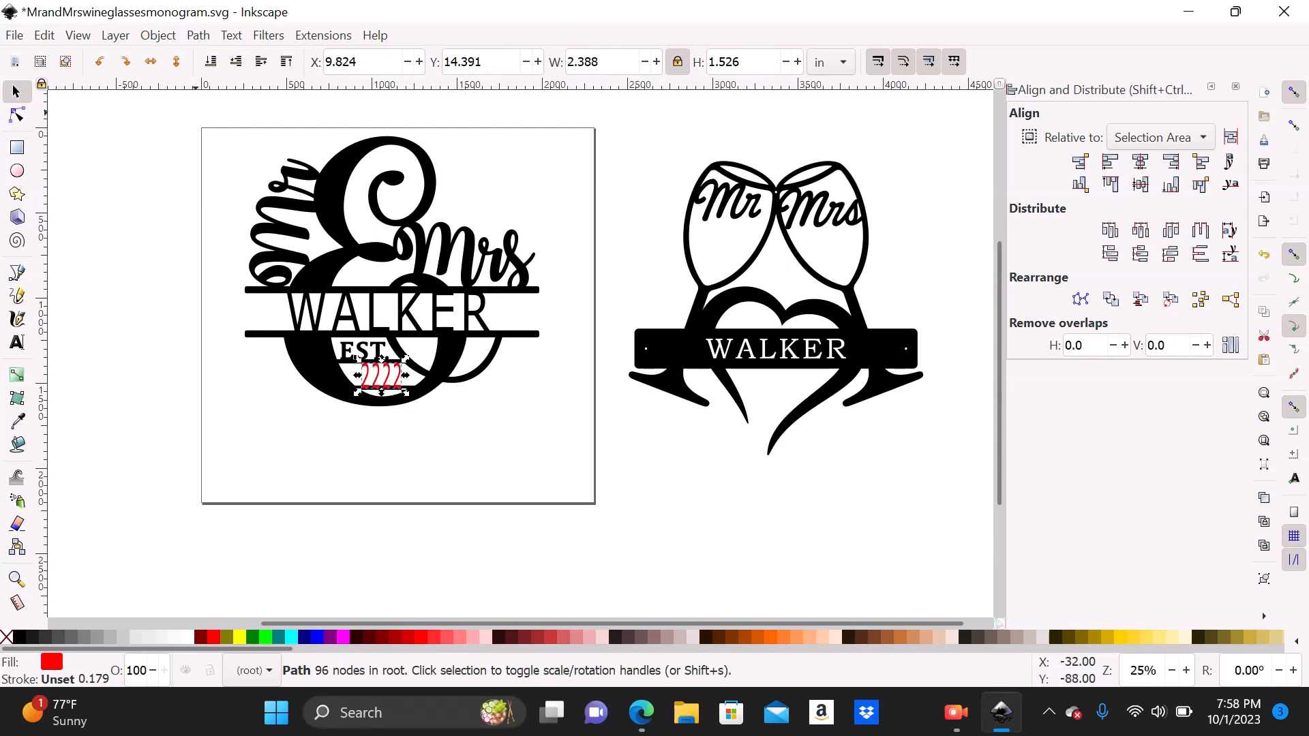
Step: Try moving the black ampersand monogram away from the red 2222, undoing each move
{"action": "left_click_drag", "start_coordinate": [197, 113], "coordinate": [242, 239]}
{"action": "left_click_drag", "start_coordinate": [278, 261], "coordinate": [370, 321]}
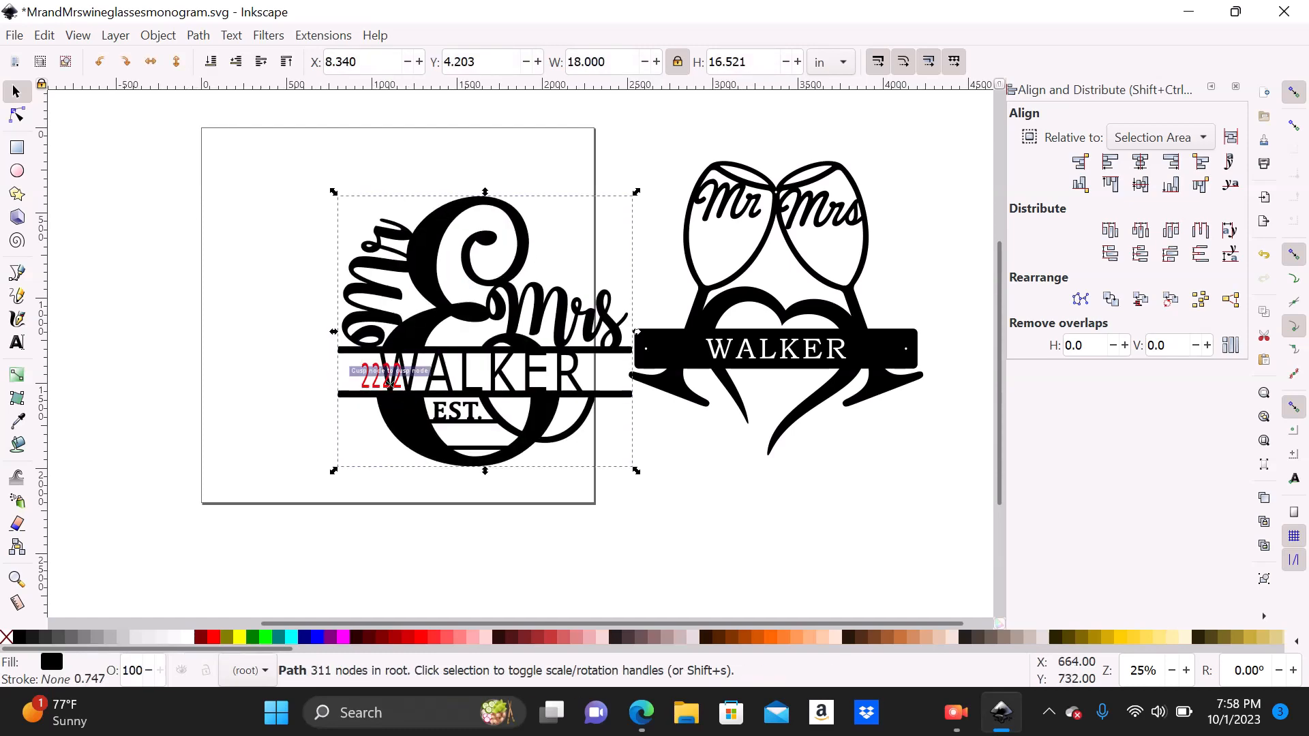
{"action": "left_click", "coordinate": [44, 34]}
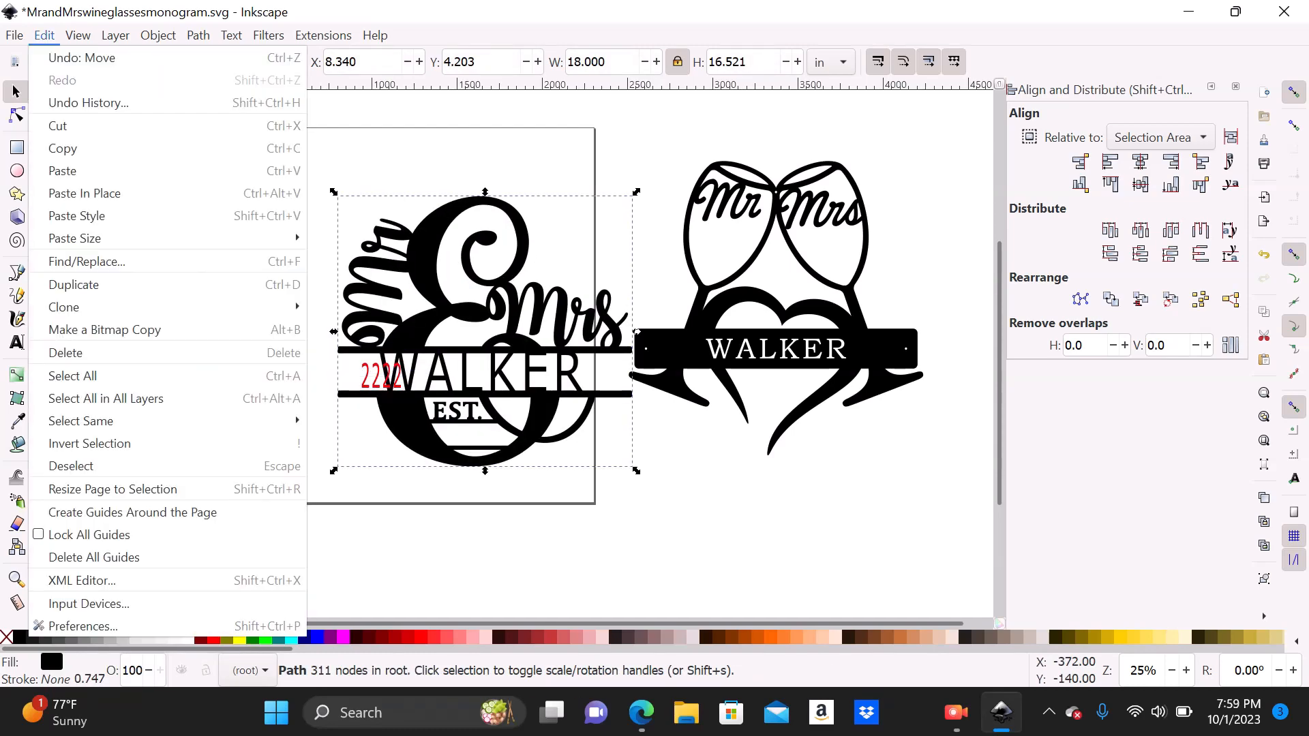
{"action": "left_click", "coordinate": [82, 57]}
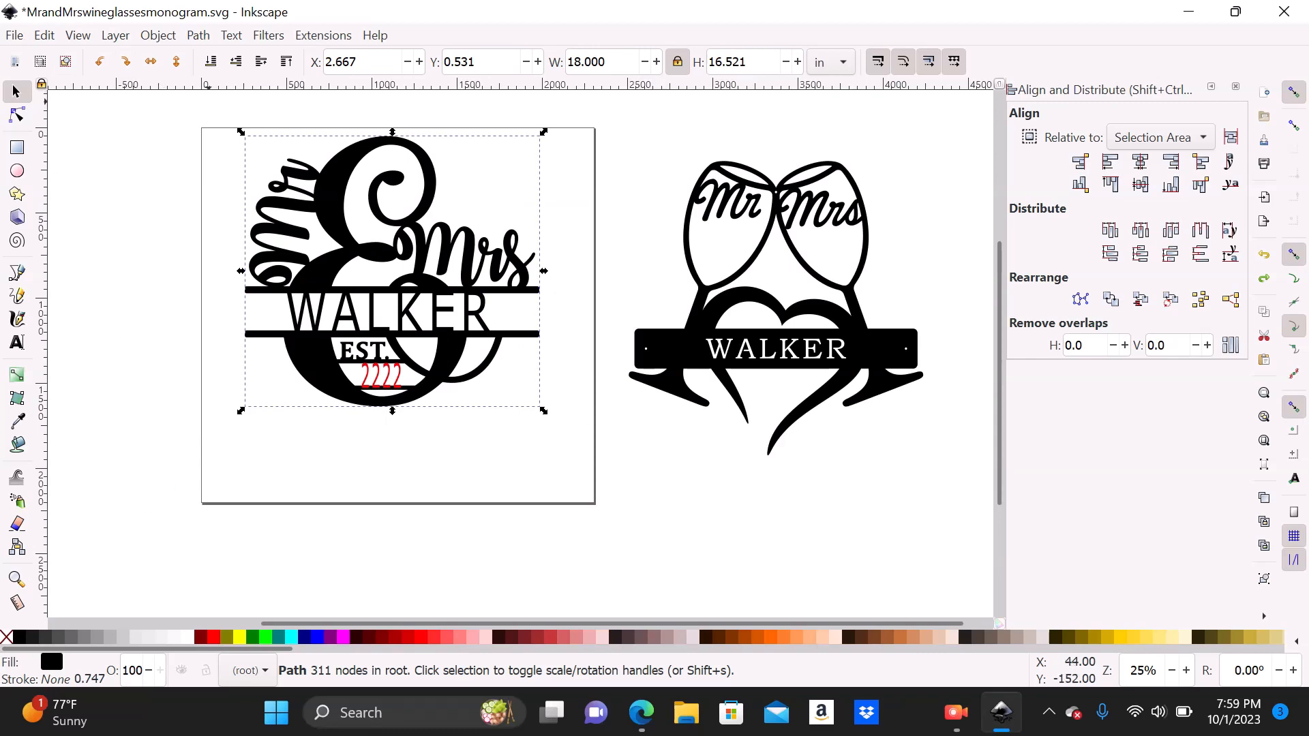
{"action": "left_click", "coordinate": [286, 190]}
{"action": "left_click_drag", "start_coordinate": [297, 280], "coordinate": [323, 289]}
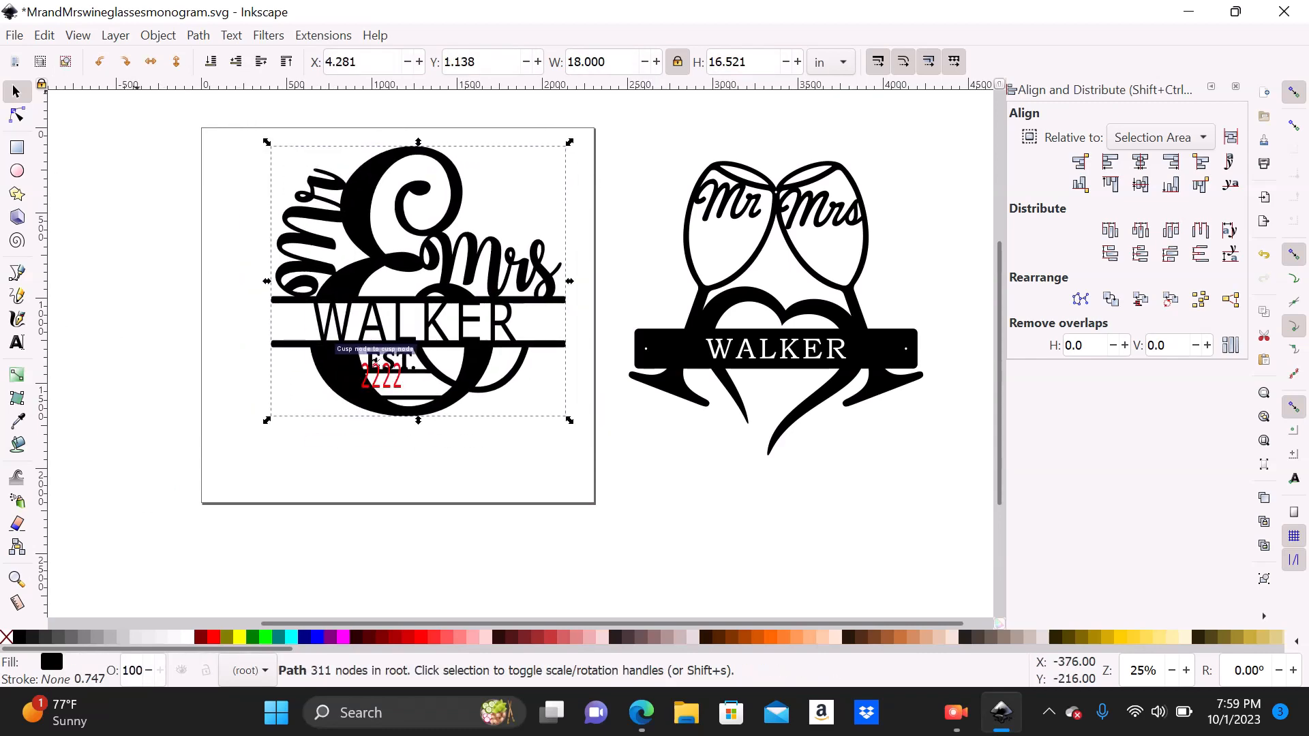
{"action": "left_click", "coordinate": [43, 35]}
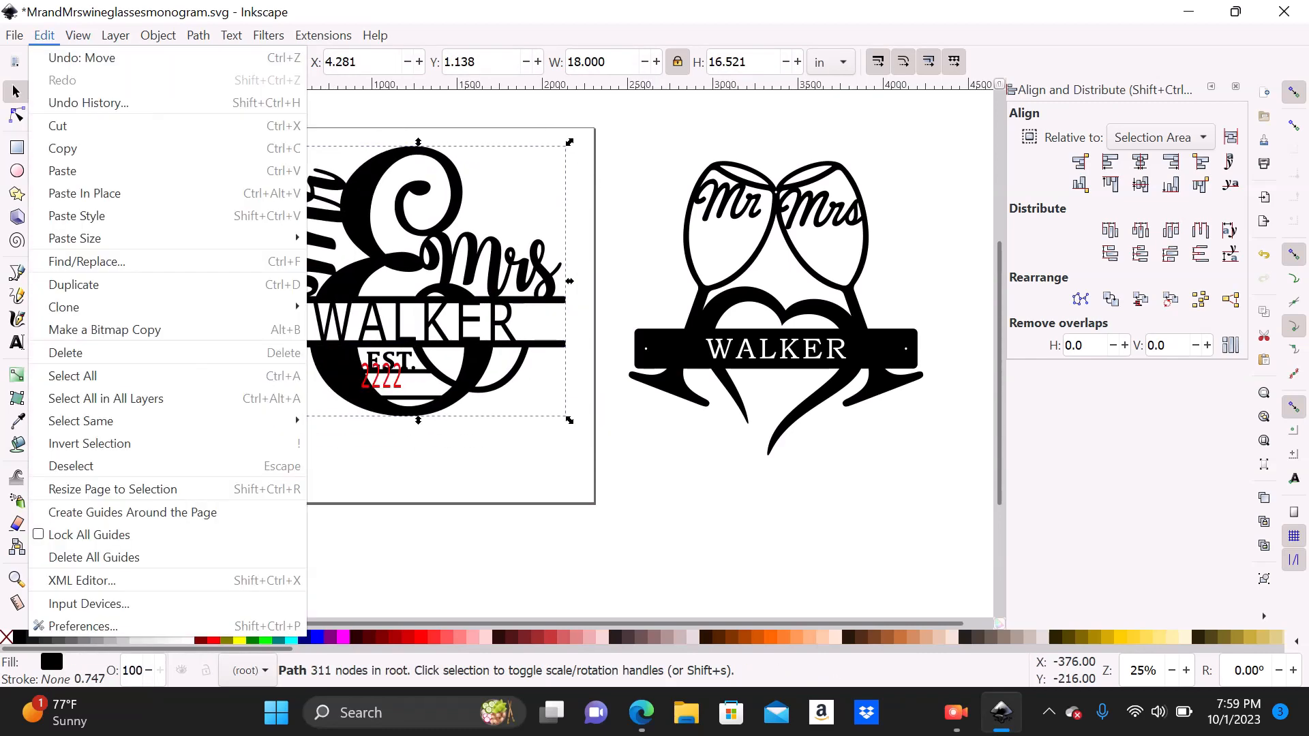
{"action": "left_click", "coordinate": [82, 58]}
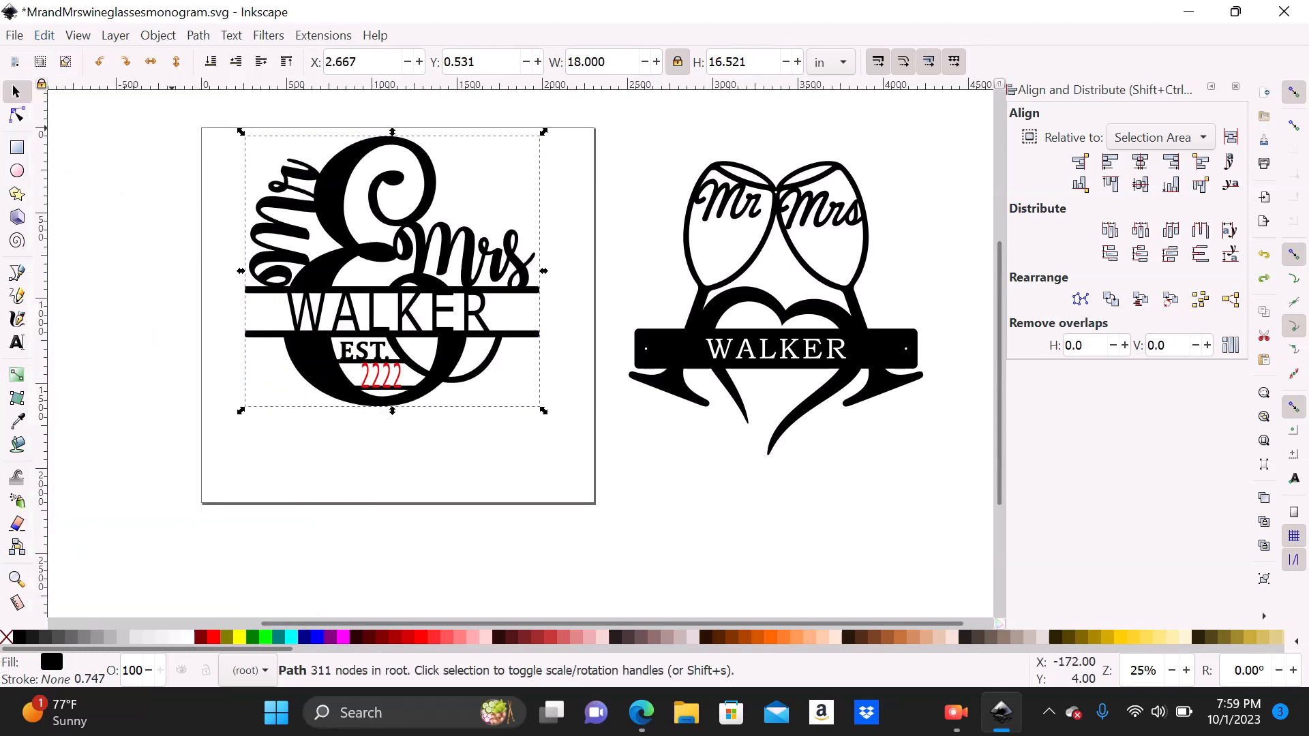
{"action": "left_click", "coordinate": [279, 265]}
{"action": "left_click_drag", "start_coordinate": [284, 271], "coordinate": [303, 285]}
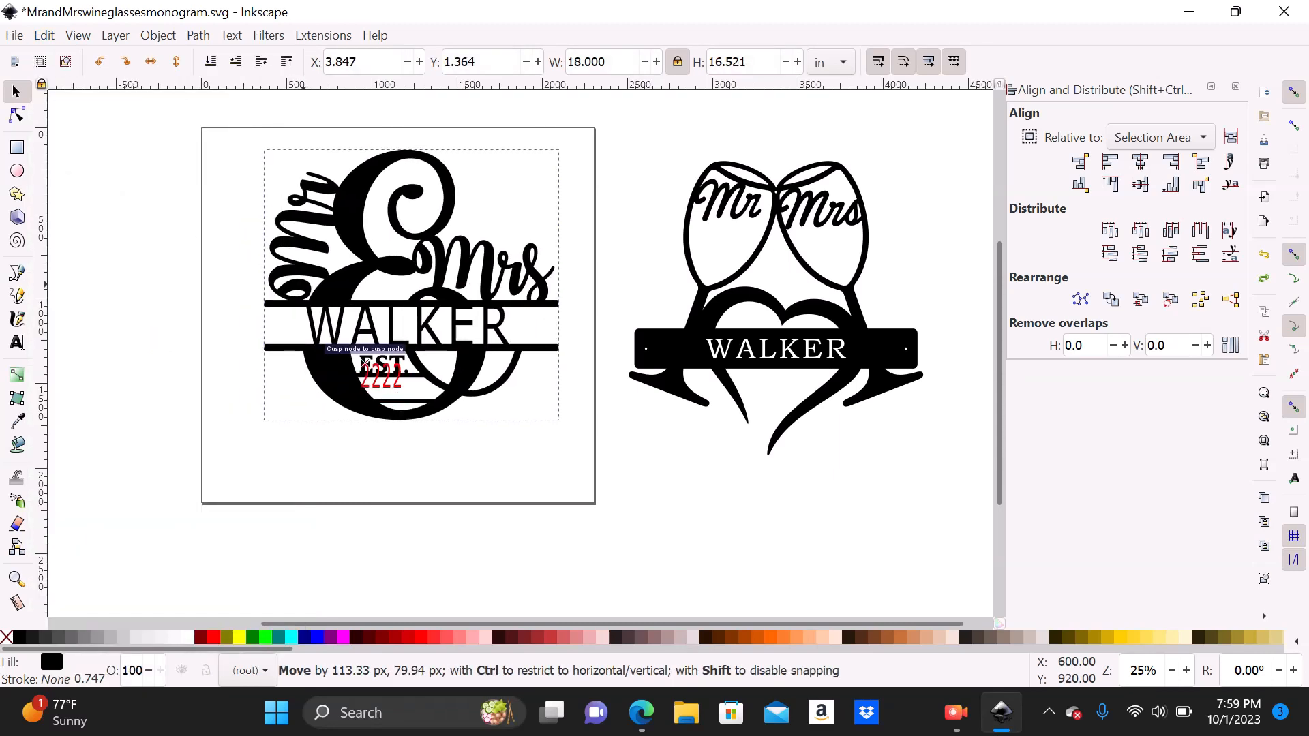
{"action": "left_click", "coordinate": [304, 284]}
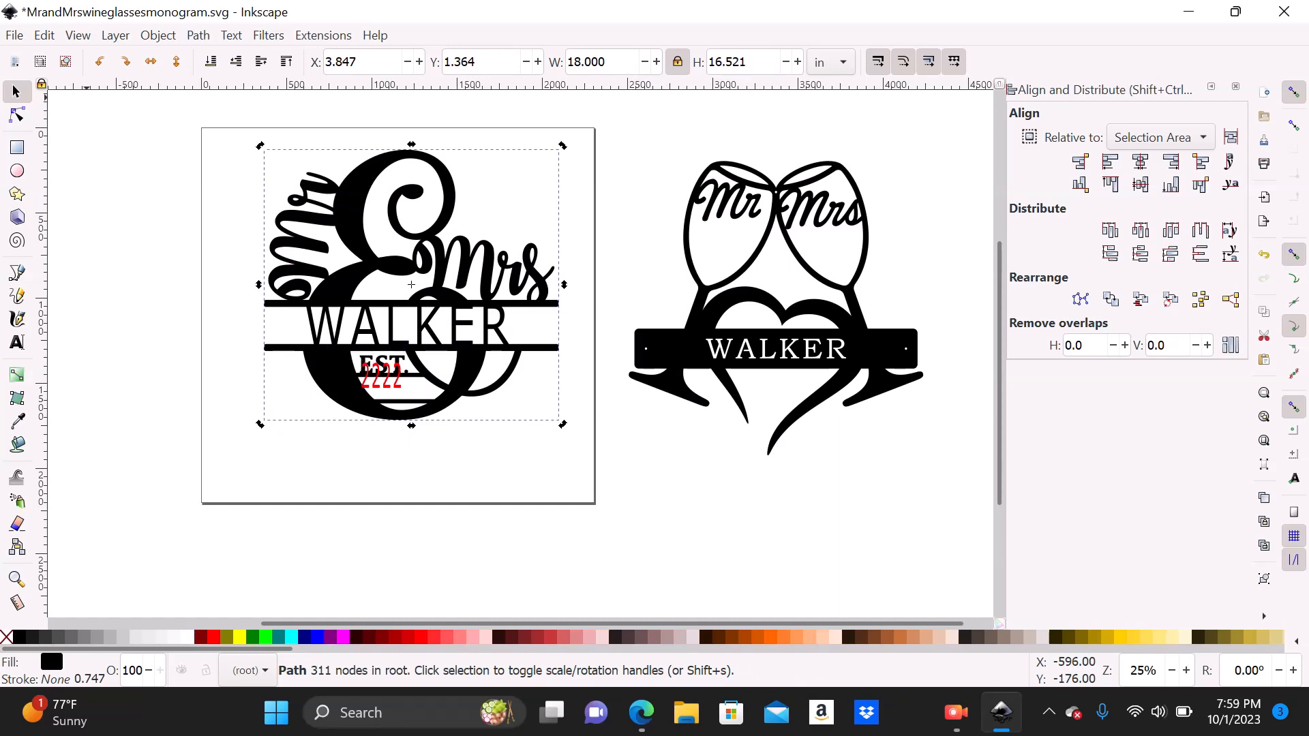
{"action": "left_click", "coordinate": [44, 34]}
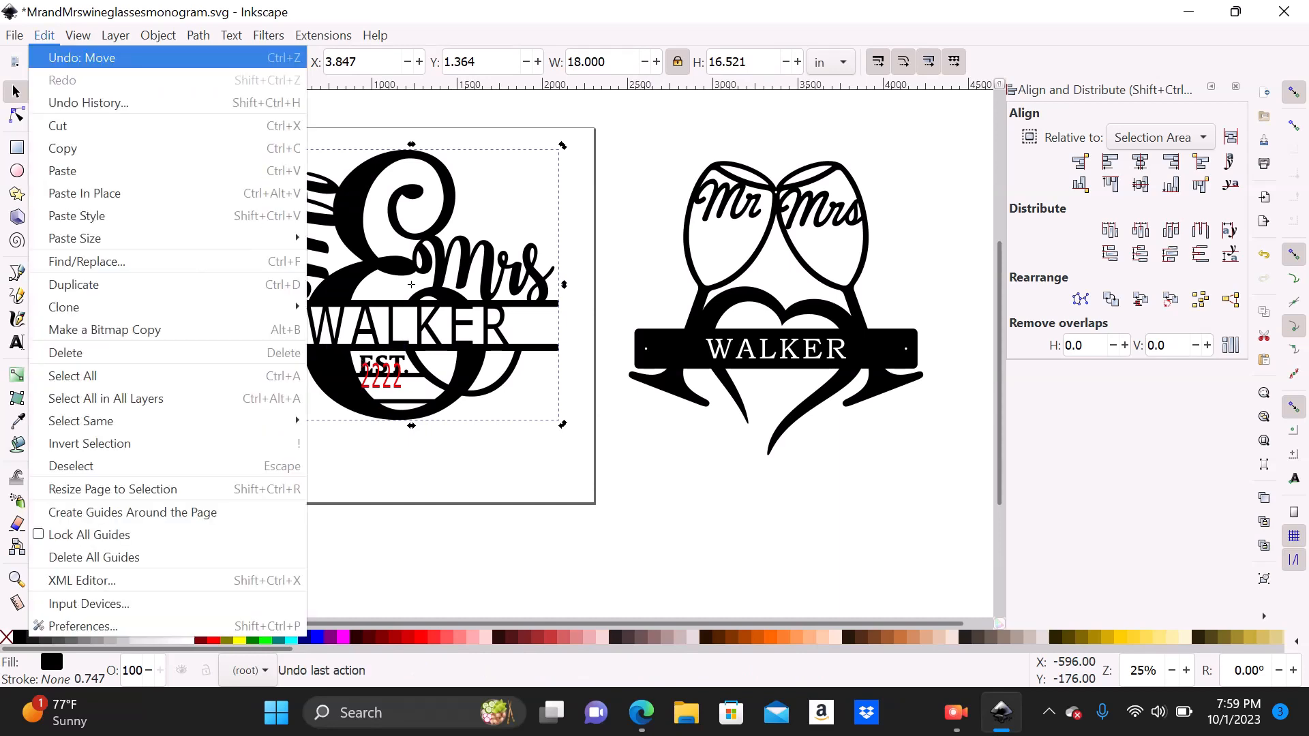
{"action": "left_click", "coordinate": [82, 57]}
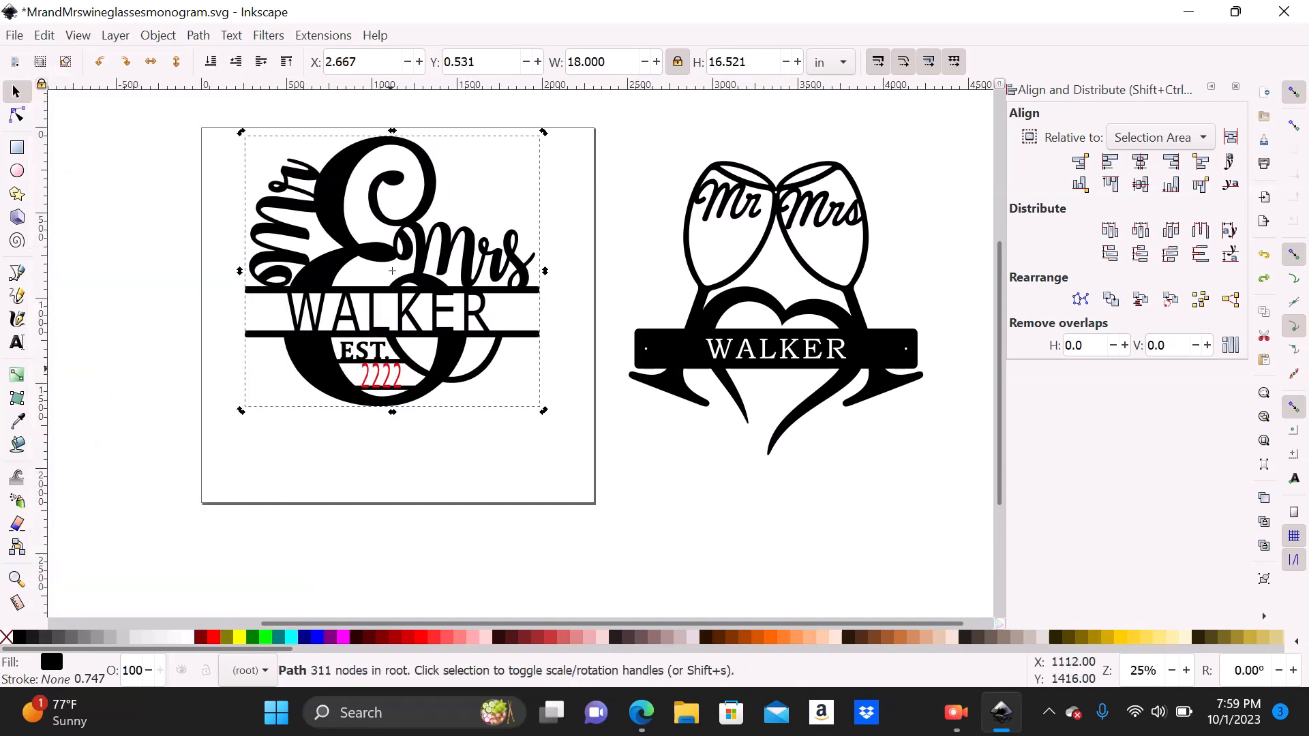
Step: Try moving the red 2222 shape over the ampersand's thick curve beneath EST., and undo the move
{"action": "left_click", "coordinate": [389, 371]}
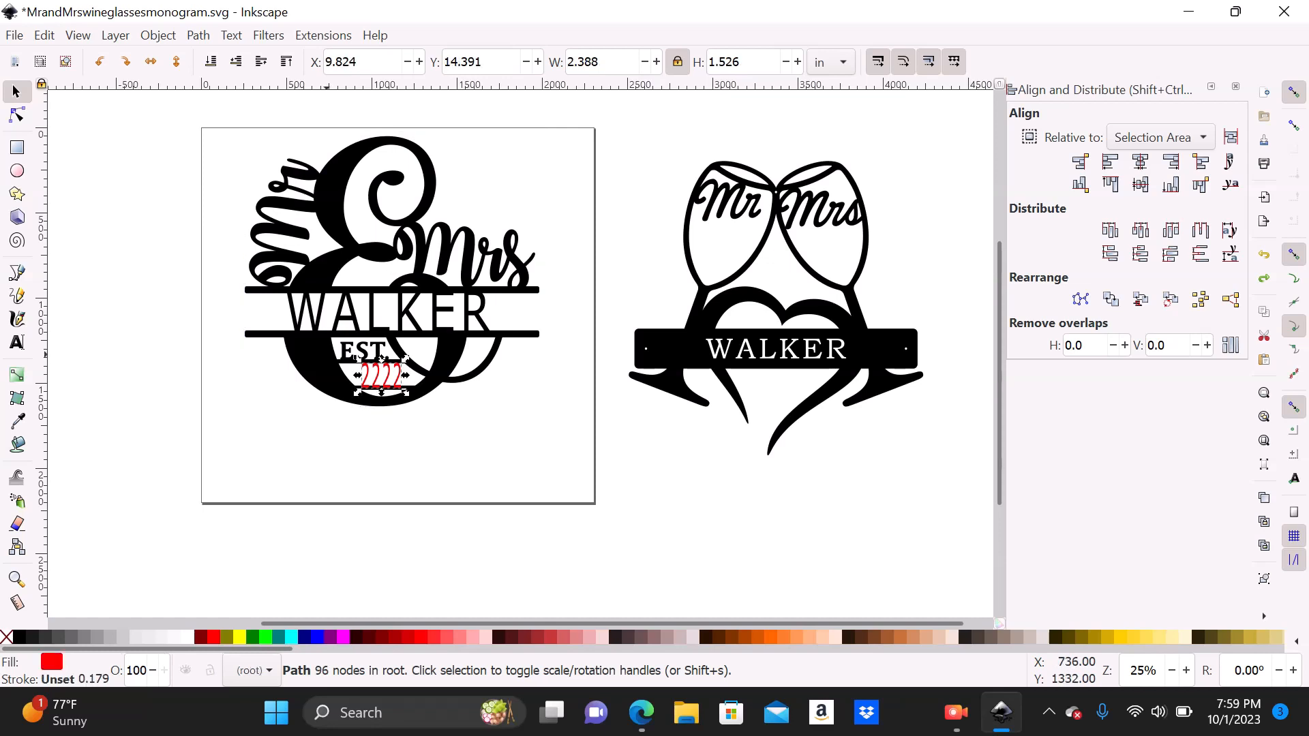
{"action": "left_click", "coordinate": [328, 357]}
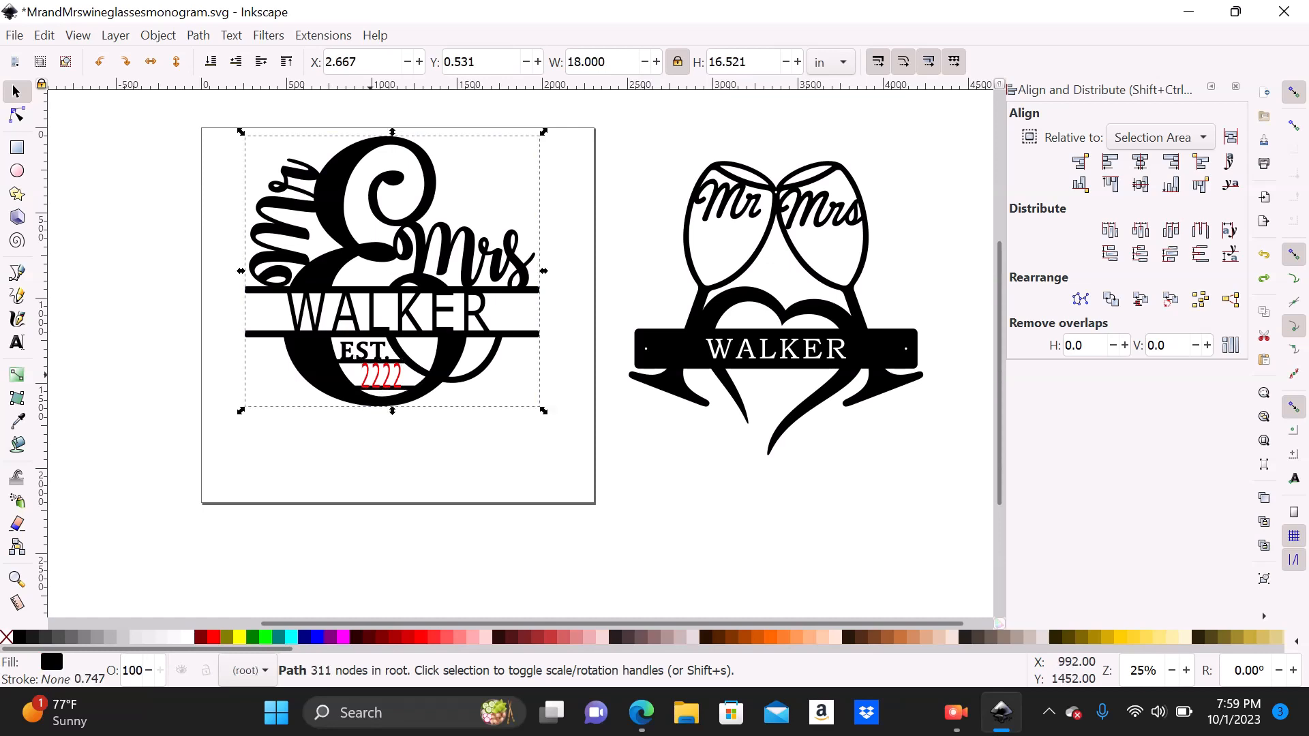
{"action": "left_click", "coordinate": [378, 383]}
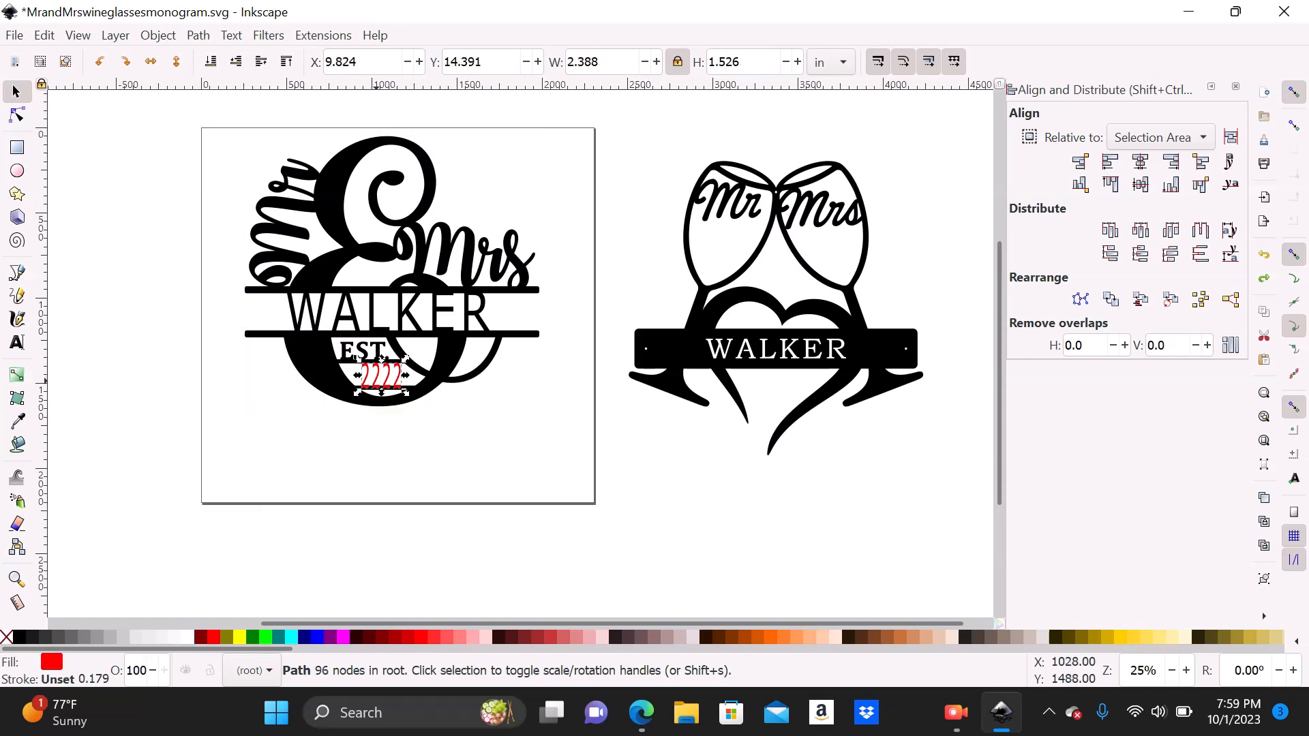
{"action": "left_click_drag", "start_coordinate": [378, 383], "coordinate": [325, 370]}
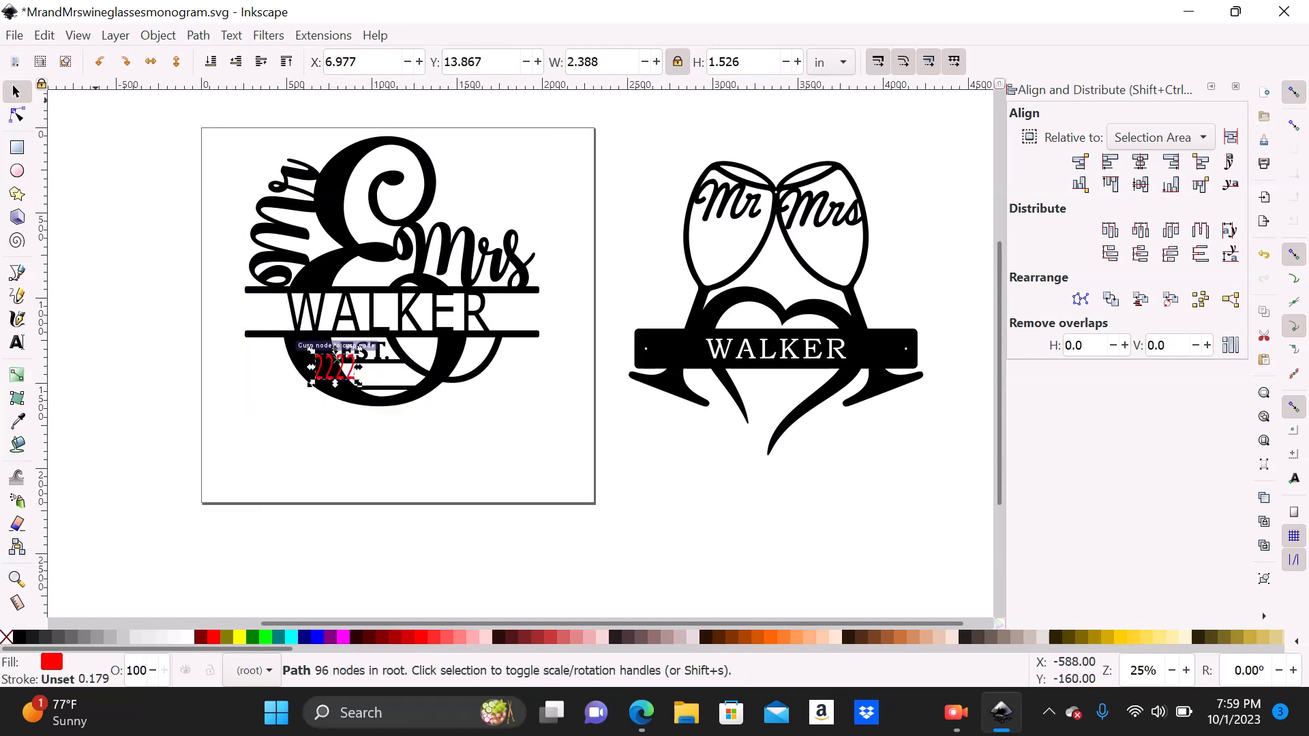
{"action": "left_click", "coordinate": [44, 34]}
{"action": "mouse_move", "coordinate": [77, 35]}
{"action": "mouse_move", "coordinate": [96, 57]}
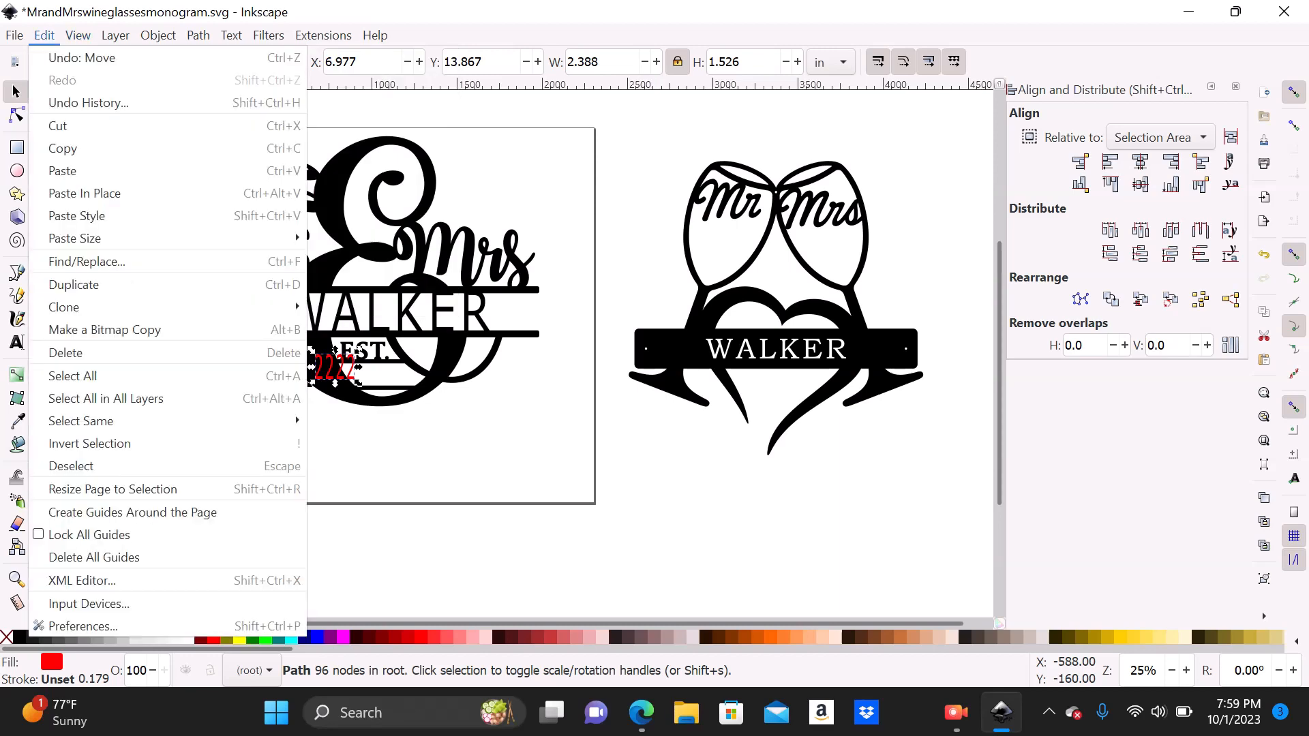
{"action": "left_click", "coordinate": [81, 58]}
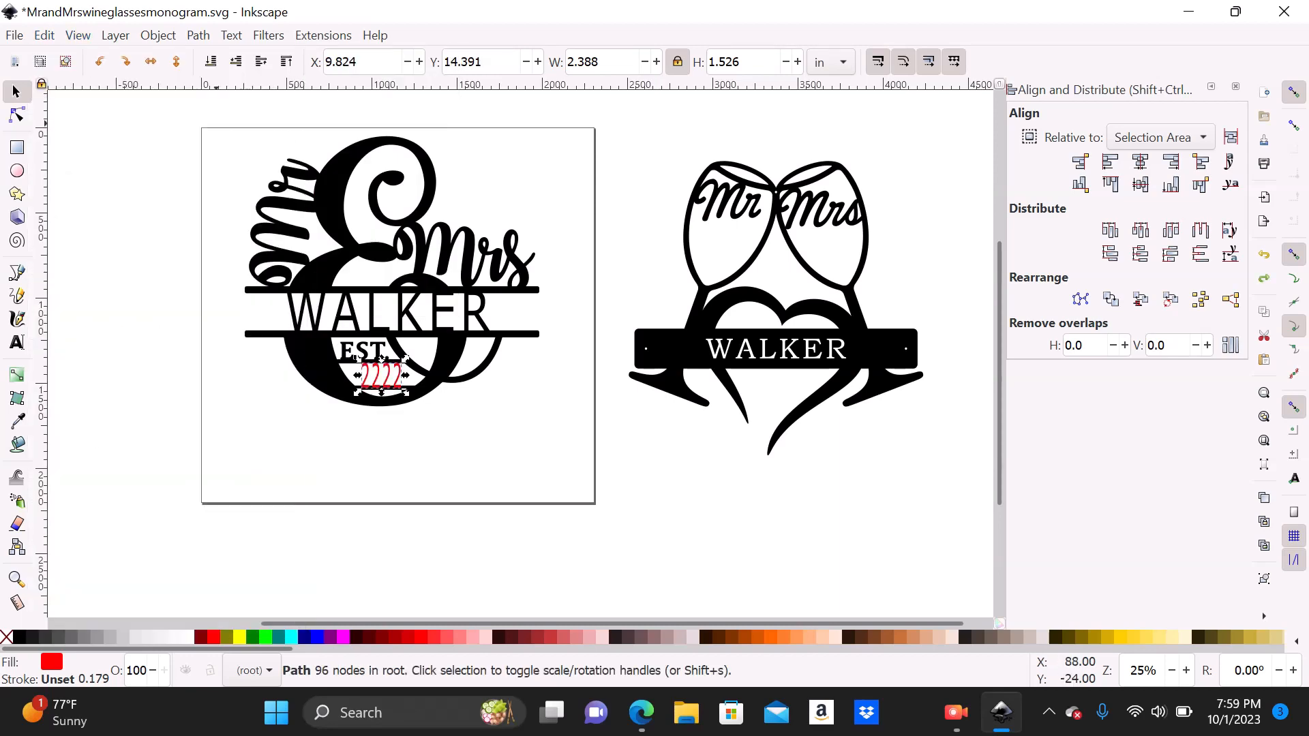
Step: Union the red 2222 with the black ampersand monogram into one cut outline
{"action": "left_click_drag", "start_coordinate": [203, 111], "coordinate": [574, 454]}
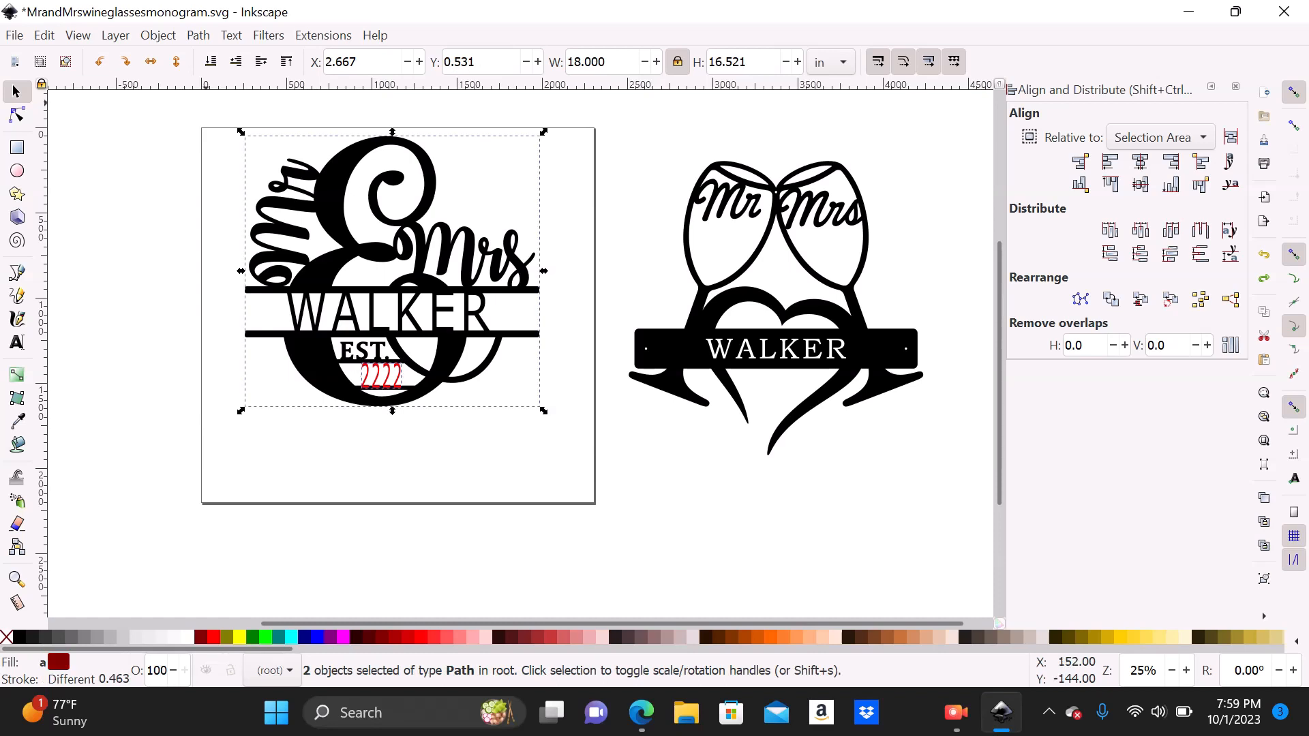
{"action": "left_click", "coordinate": [198, 35]}
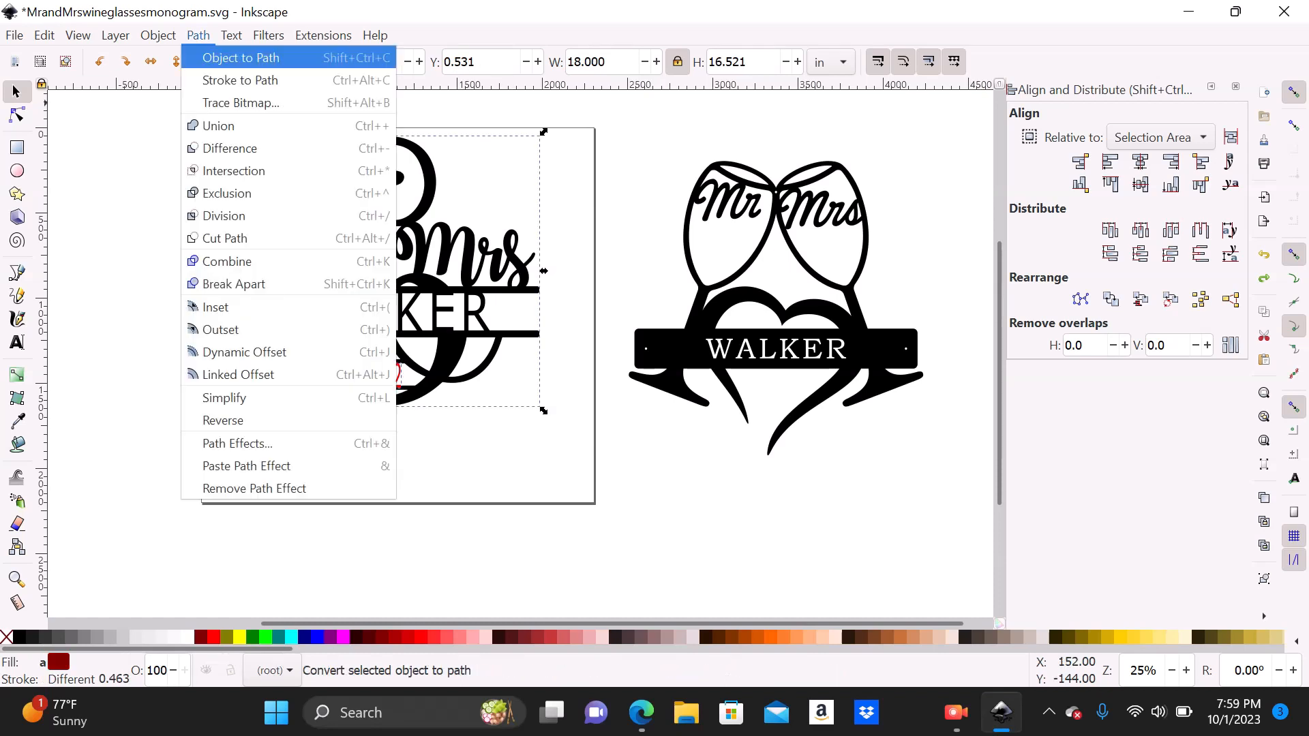
{"action": "left_click", "coordinate": [218, 125]}
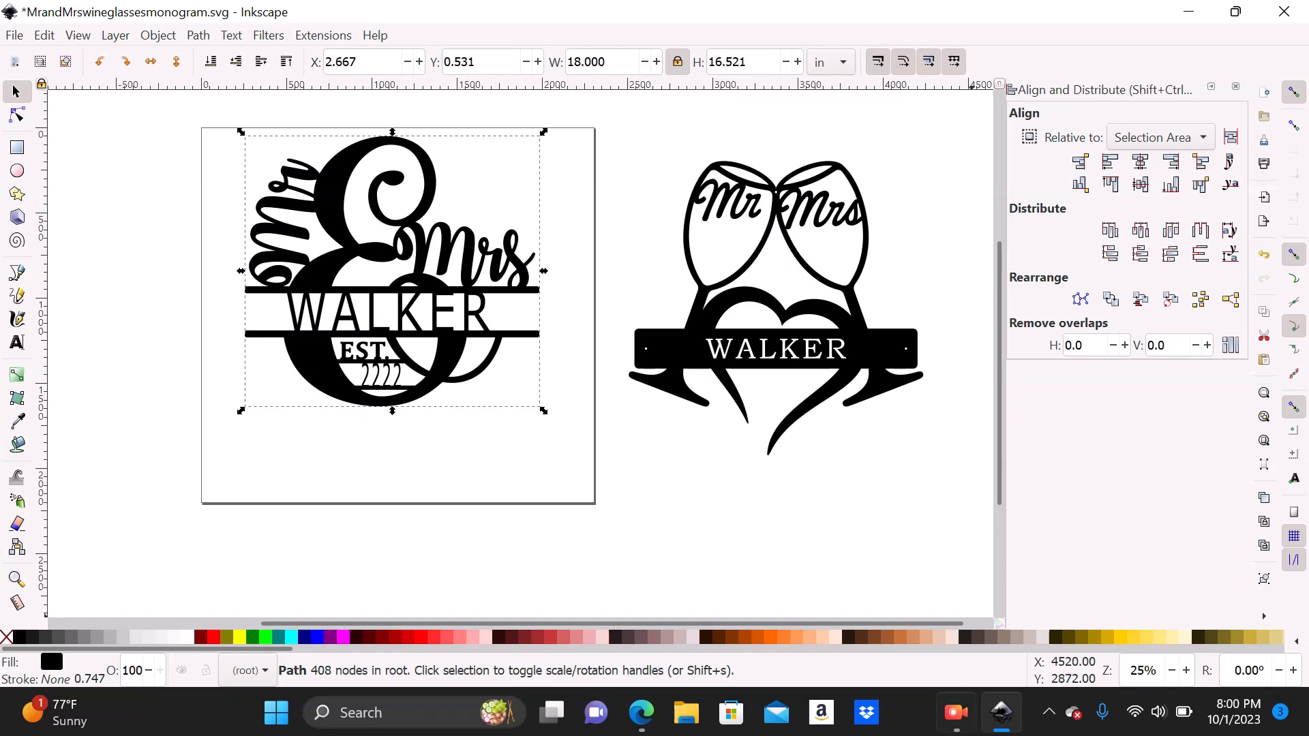
{"action": "left_click", "coordinate": [956, 712]}
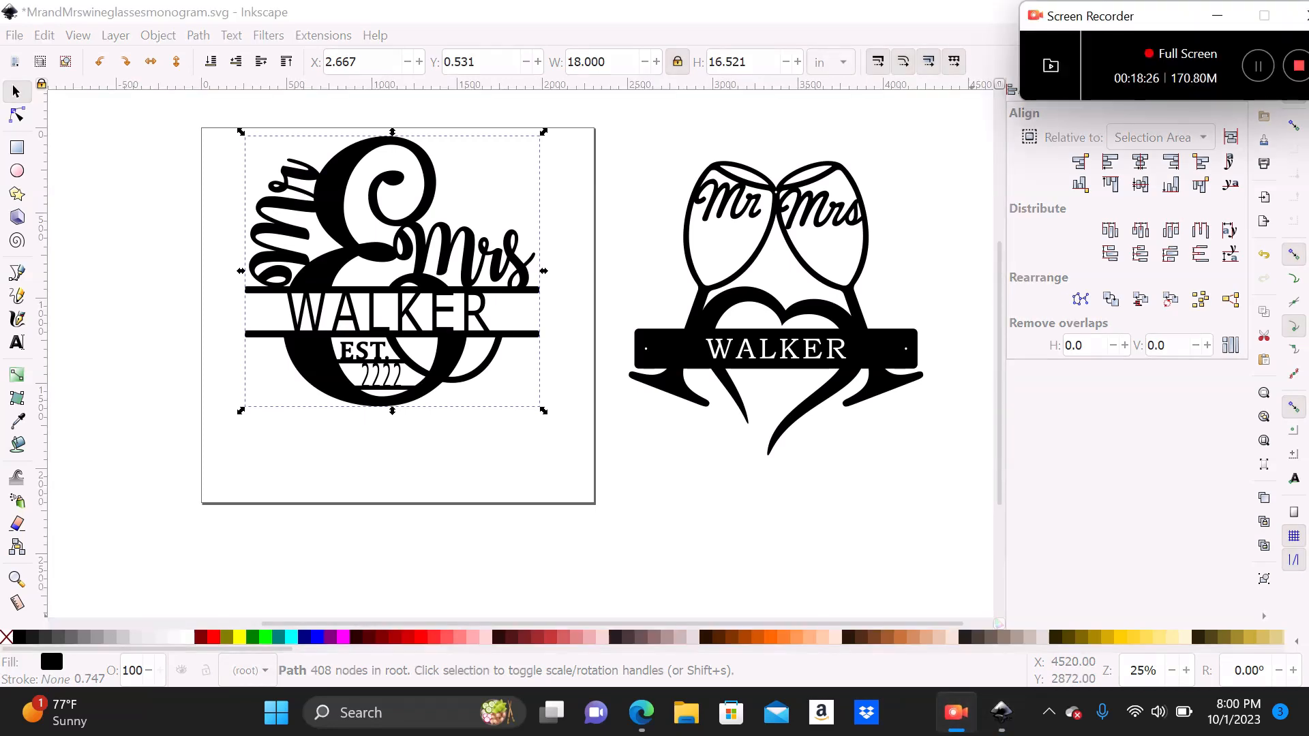